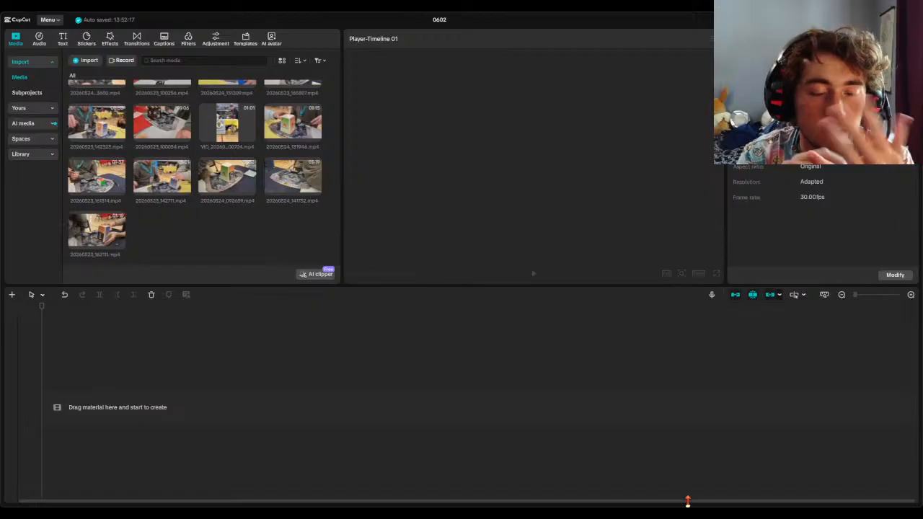
- Find the empty-room clip 20260522_085351.mp4 among the imported media and add it to the timeline
scroll(182, 256, "up", 10)
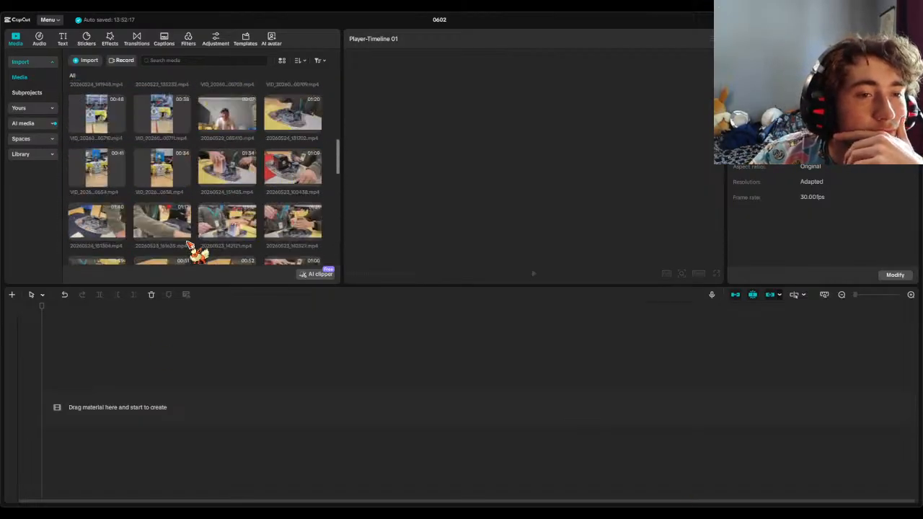
scroll(186, 243, "up", 1)
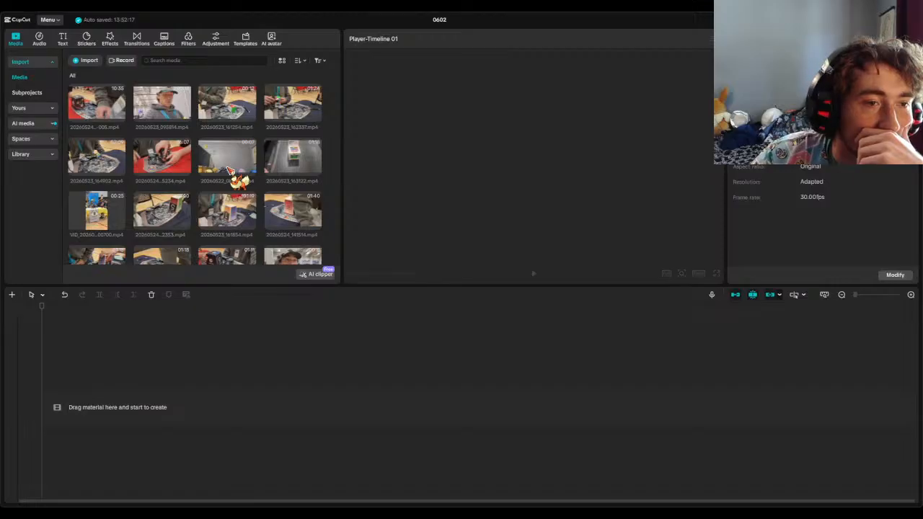
scroll(230, 170, "down", 2)
scroll(256, 213, "down", 6)
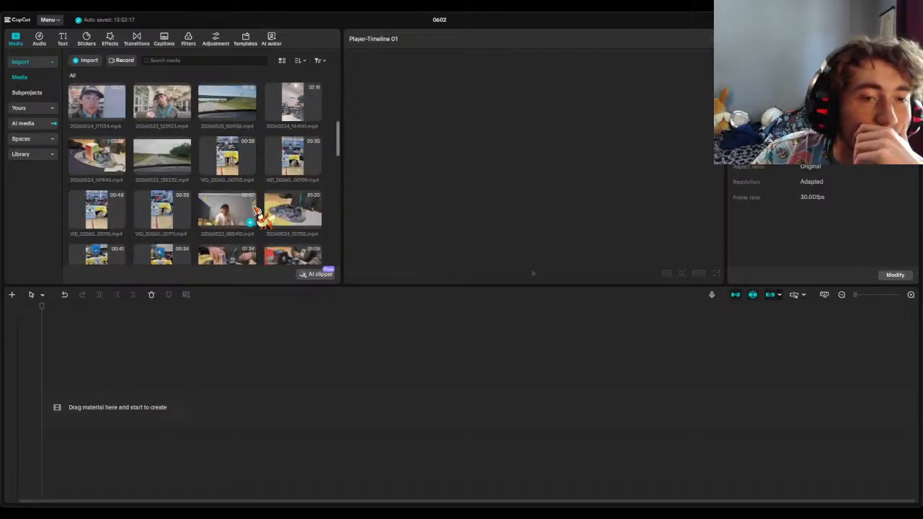
scroll(255, 209, "down", 4)
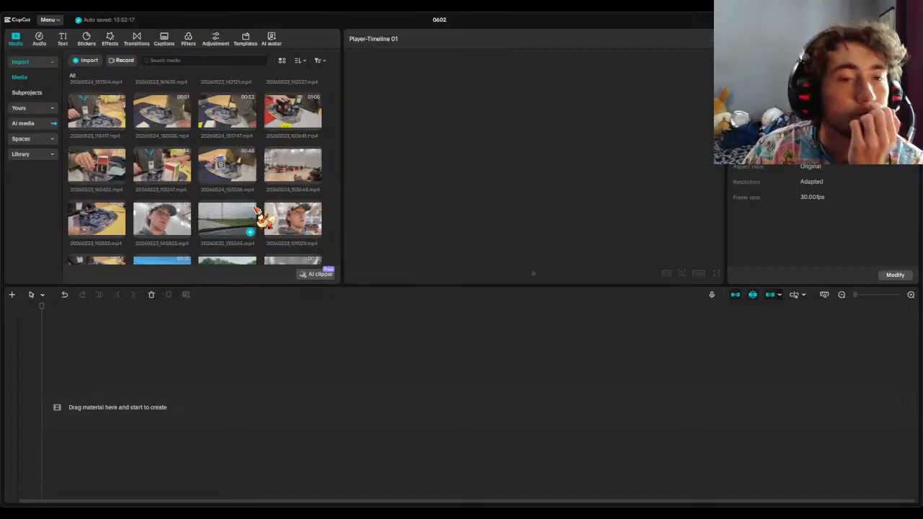
scroll(246, 199, "down", 6)
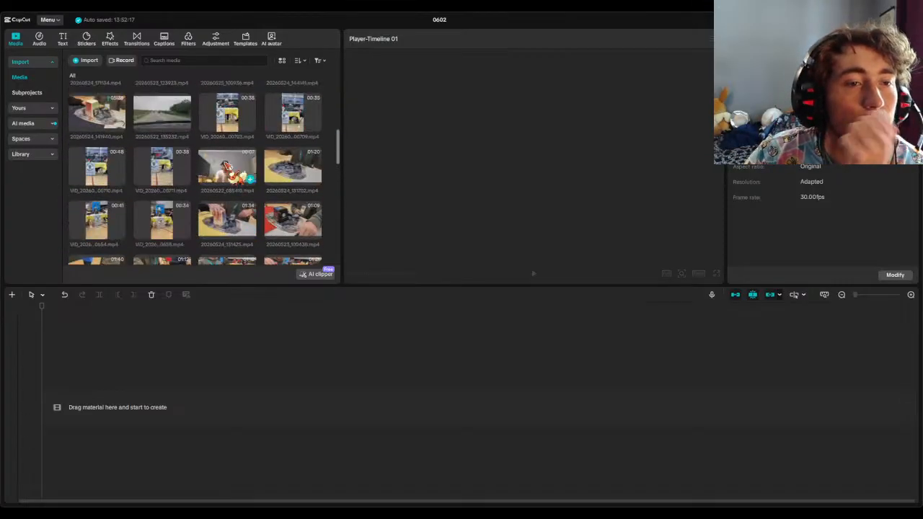
scroll(243, 174, "up", 5)
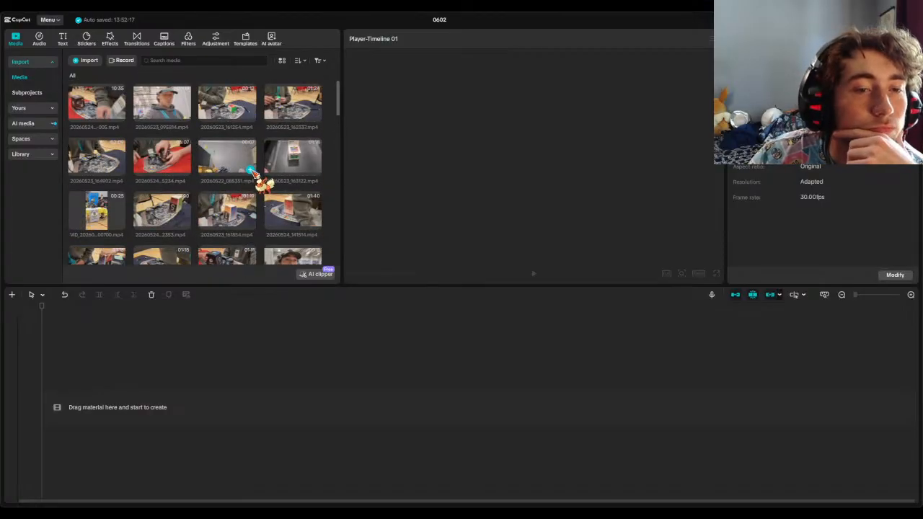
left_click(250, 171)
- Add the seated-speaker clip 20260522_085410.mp4 to the timeline and order it after the empty-room clip
scroll(254, 180, "down", 5)
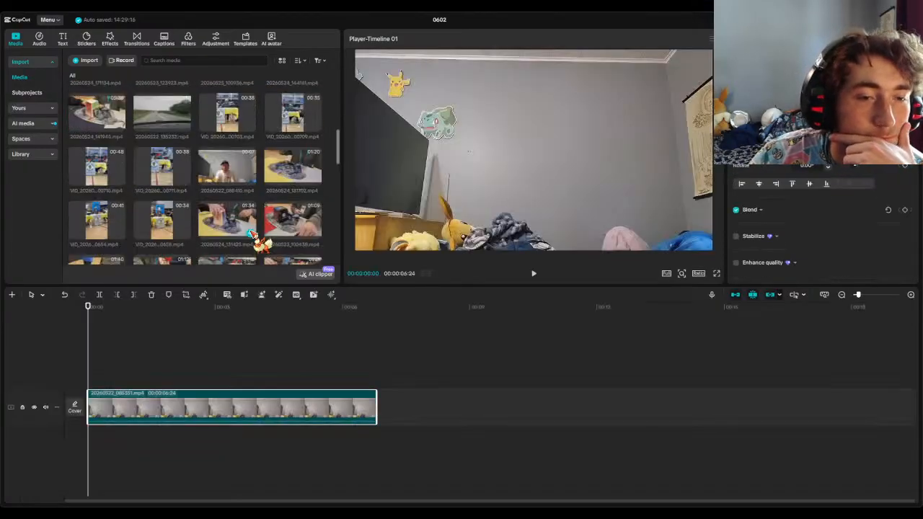
left_click(251, 179)
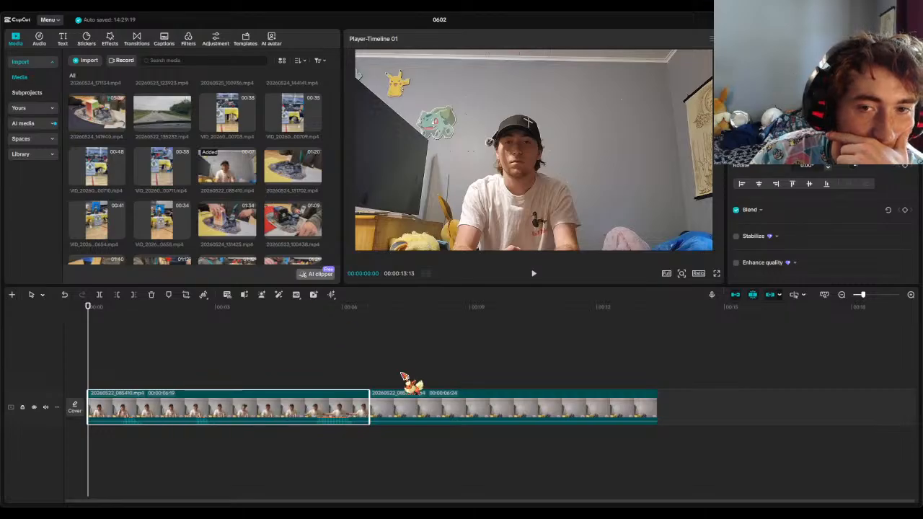
left_click_drag(448, 408, 206, 420)
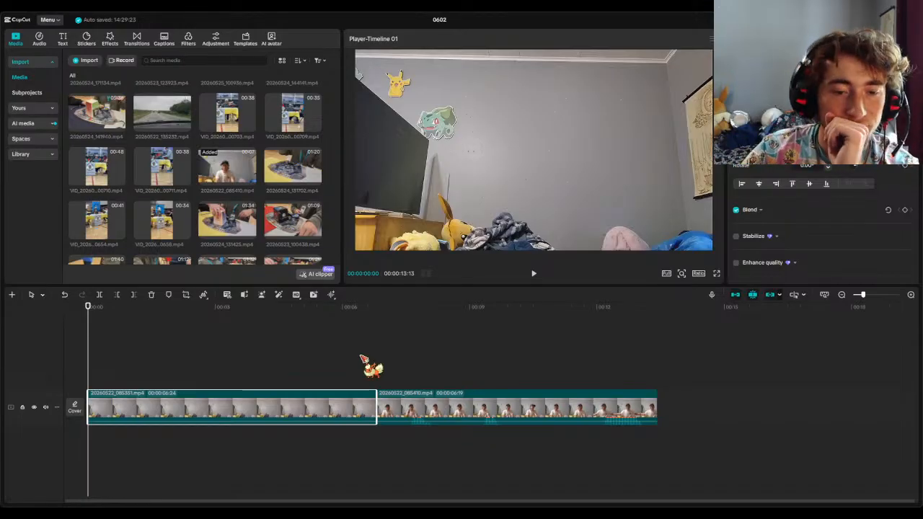
- Trim the end of the empty-room clip so it lasts about 1 second, and preview the cut into the speaker clip
left_click_drag(375, 410, 138, 410)
left_click(534, 275)
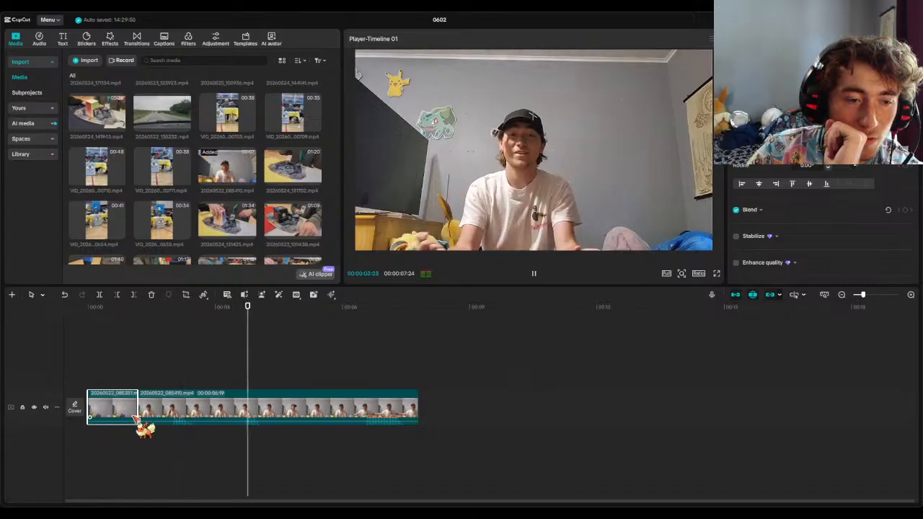
left_click(532, 276)
left_click_drag(292, 311, 133, 338)
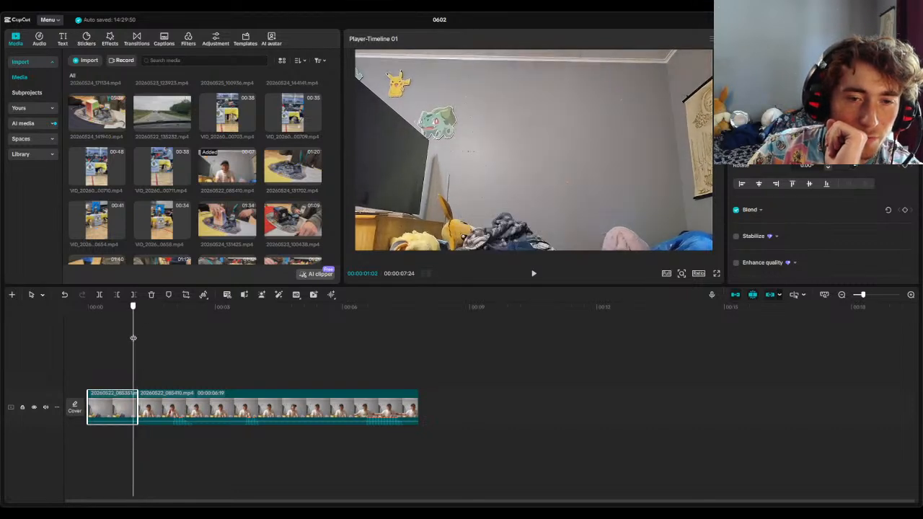
- Replay the cut between the empty-room and speaker clips several times, comparing how the background lines up
left_click(174, 415)
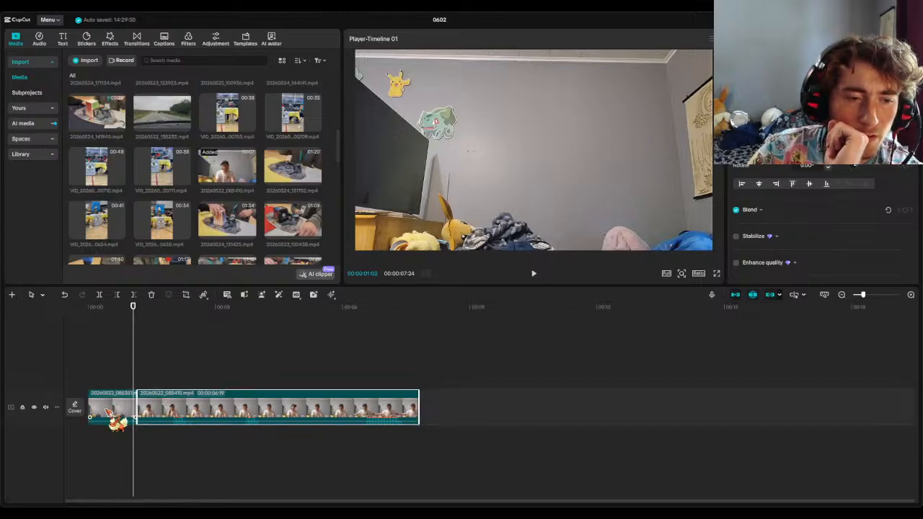
left_click_drag(133, 339, 132, 345)
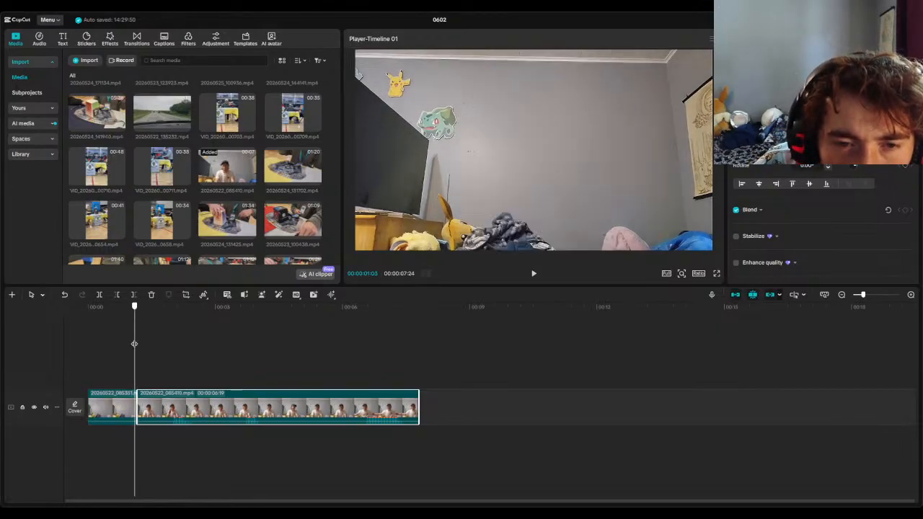
left_click(119, 411)
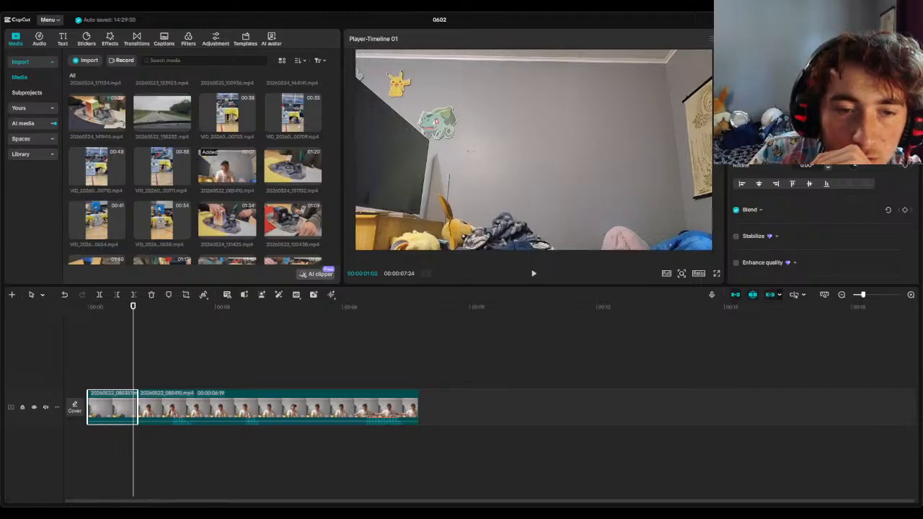
left_click(533, 273)
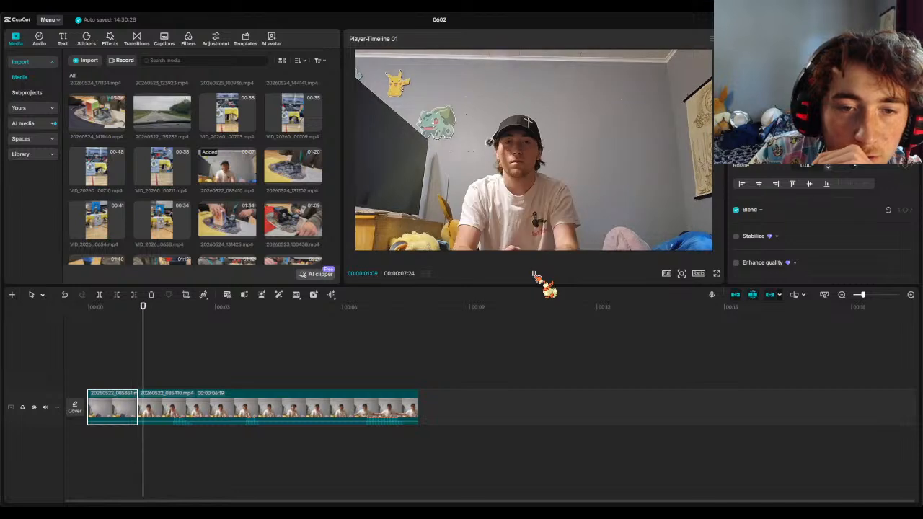
left_click_drag(185, 317, 109, 328)
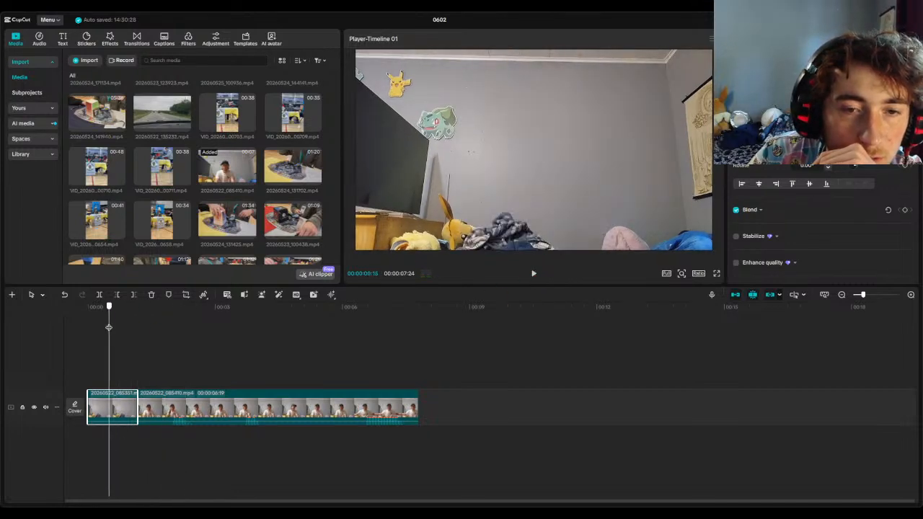
left_click(534, 274)
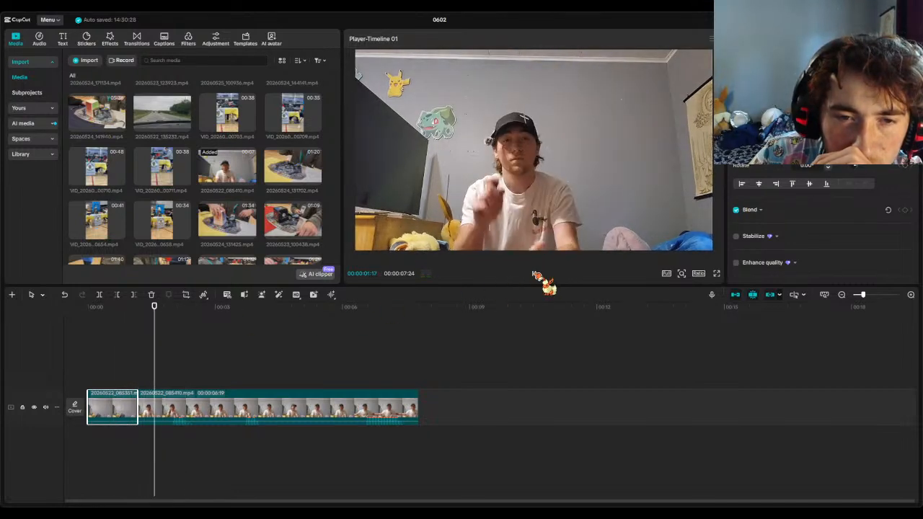
left_click(534, 273)
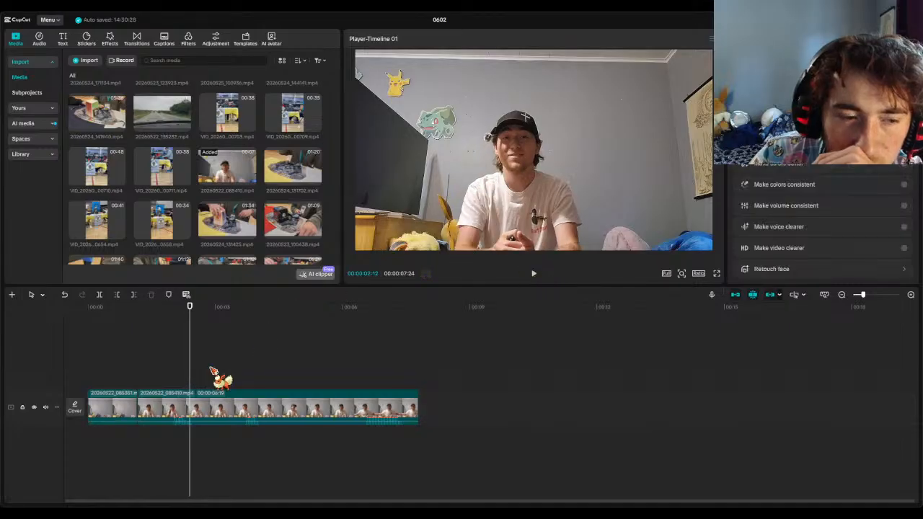
left_click(108, 409)
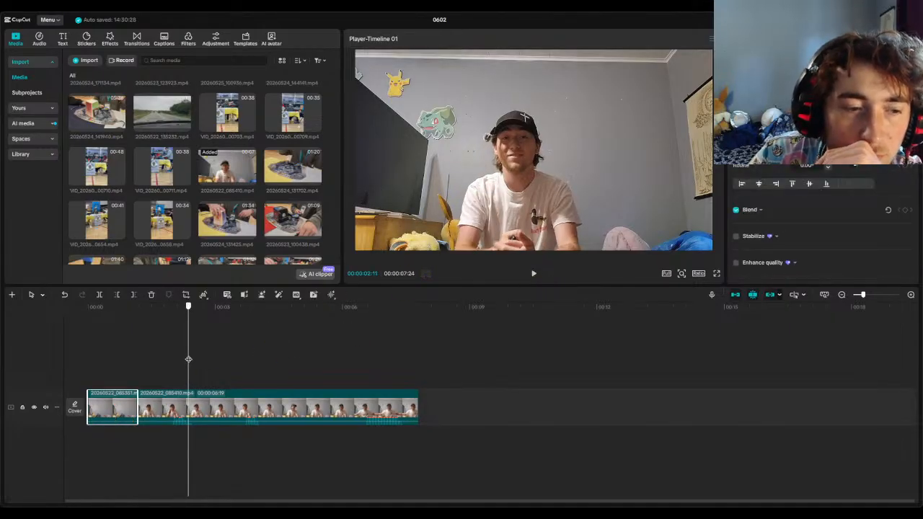
left_click_drag(188, 359, 105, 364)
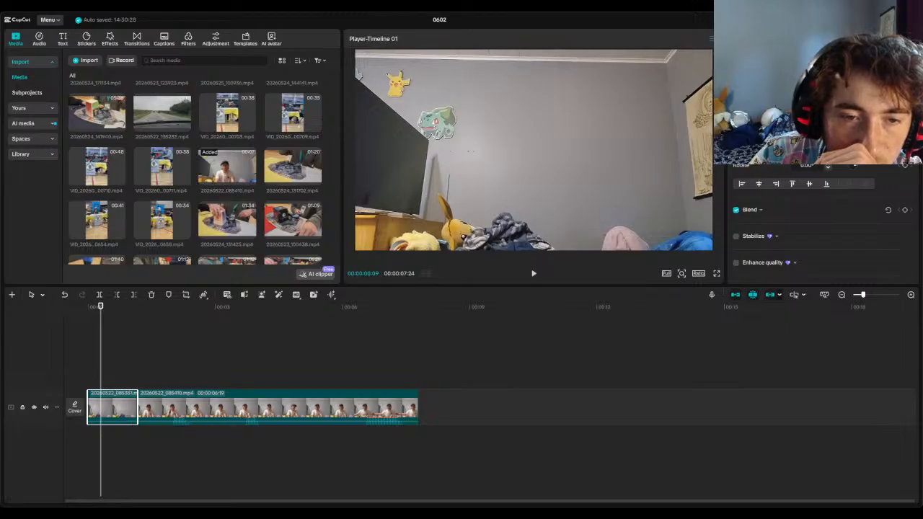
left_click(534, 273)
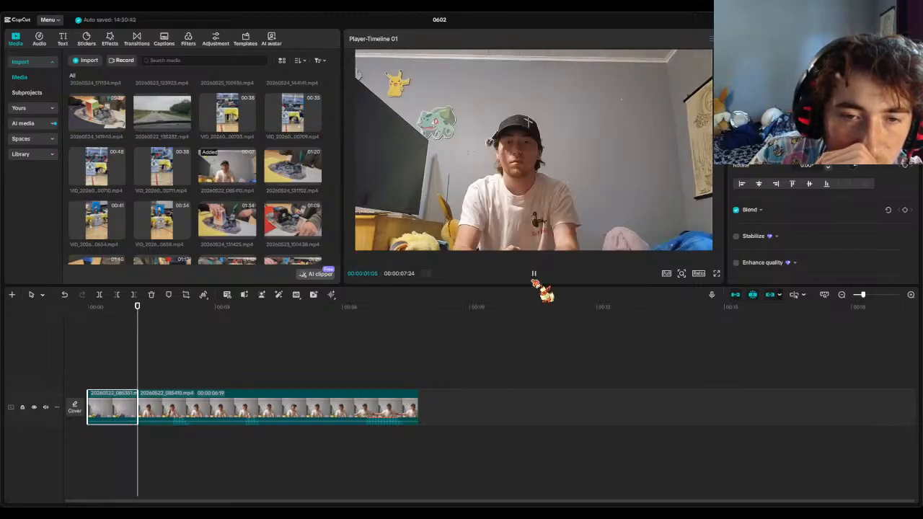
left_click(534, 275)
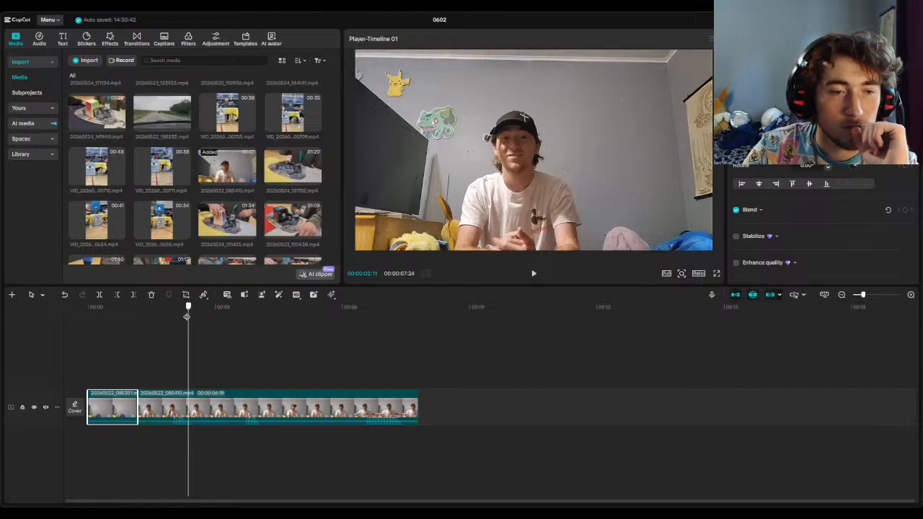
left_click(127, 323)
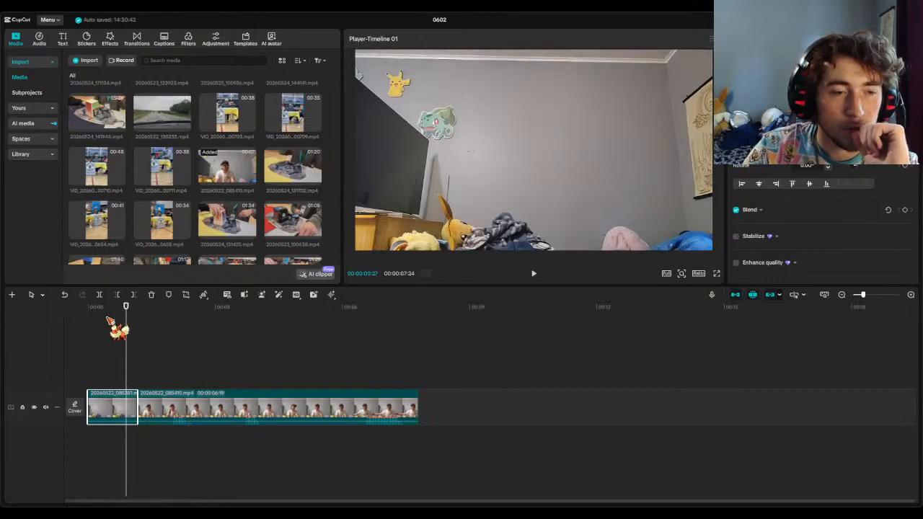
mouse_move(127, 306)
left_mouse_down()
mouse_move(138, 310)
mouse_move(128, 310)
left_mouse_up()
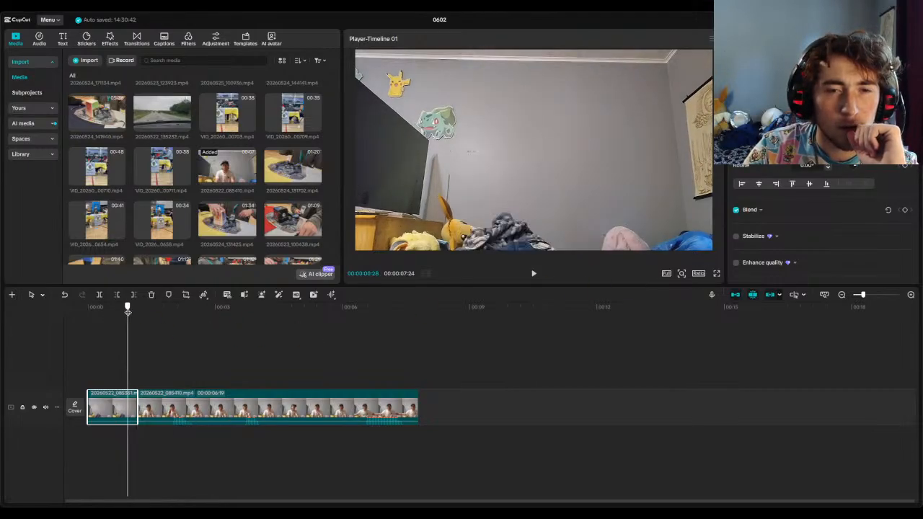
- Try rotating the empty-room clip to -0.50° and play across the cut to compare its alignment
left_click(829, 169)
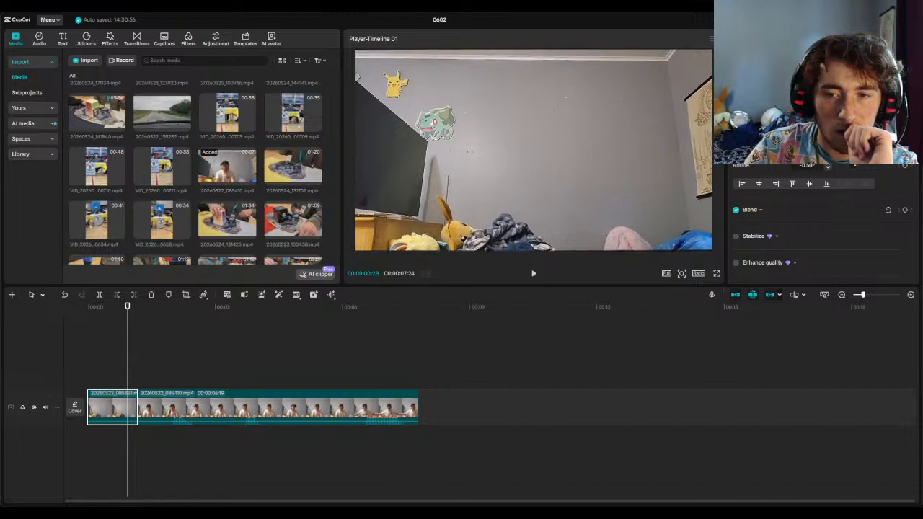
left_click(534, 275)
left_click(534, 274)
left_click(161, 336)
left_click(128, 337)
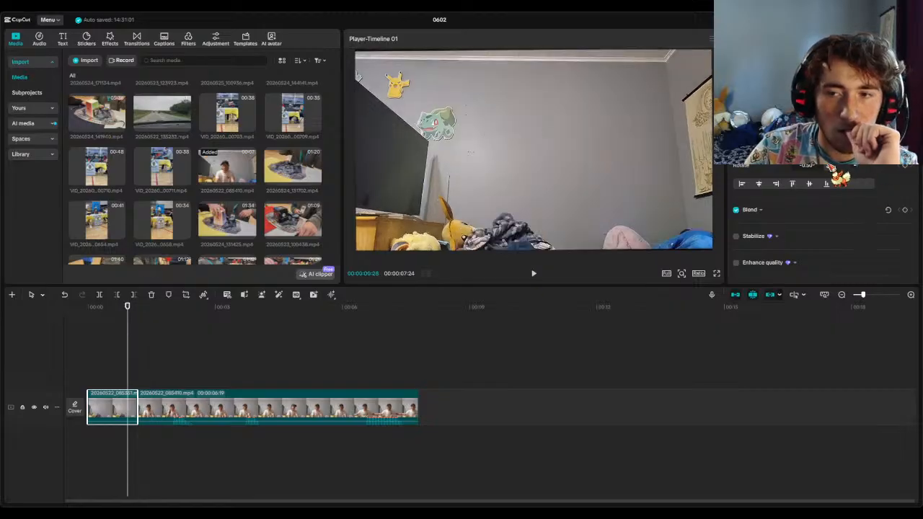
- Fine-tune the empty-room clip's rotation to a slight negative angle close to 0° and check the cut in playback
left_click_drag(859, 167, 829, 169)
left_click(533, 273)
left_click(534, 273)
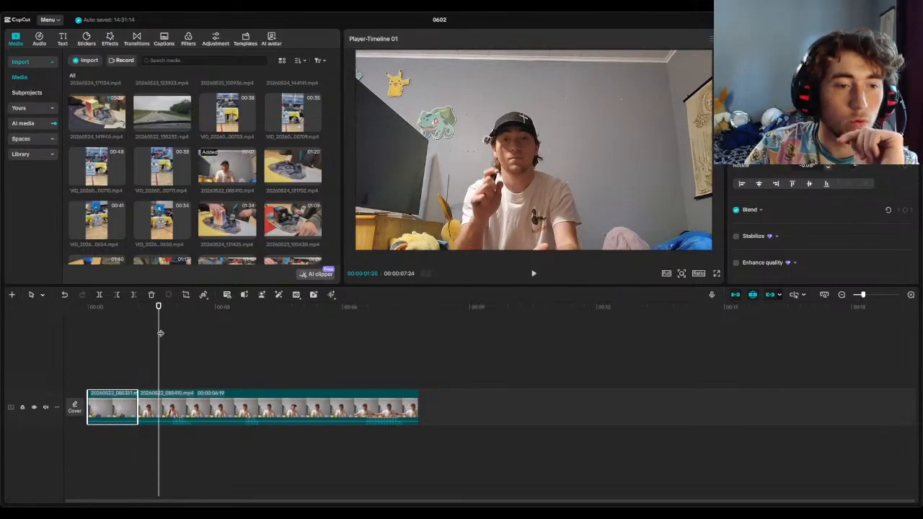
left_click(136, 337)
left_click_drag(135, 336, 118, 332)
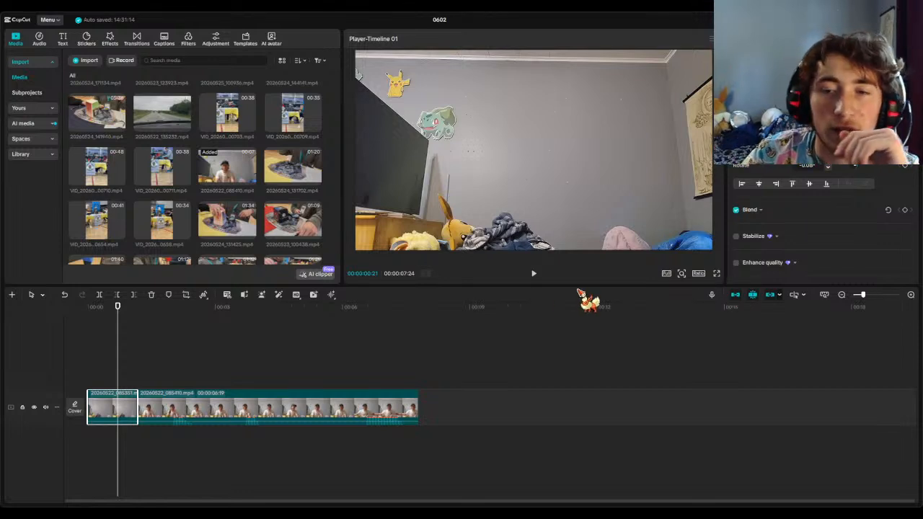
- Play the sequence repeatedly across the cut, finally from the start, to examine how well both shots match
left_click(534, 274)
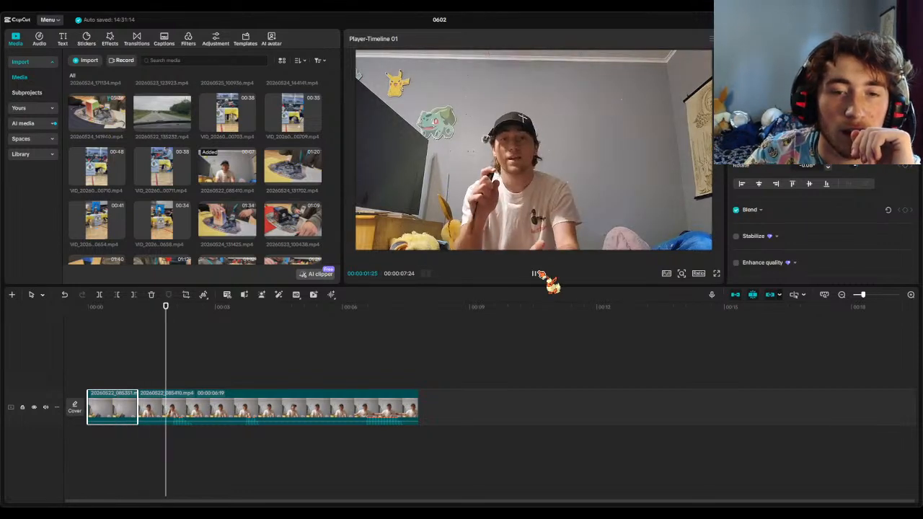
left_click(537, 274)
left_click_drag(168, 309, 134, 315)
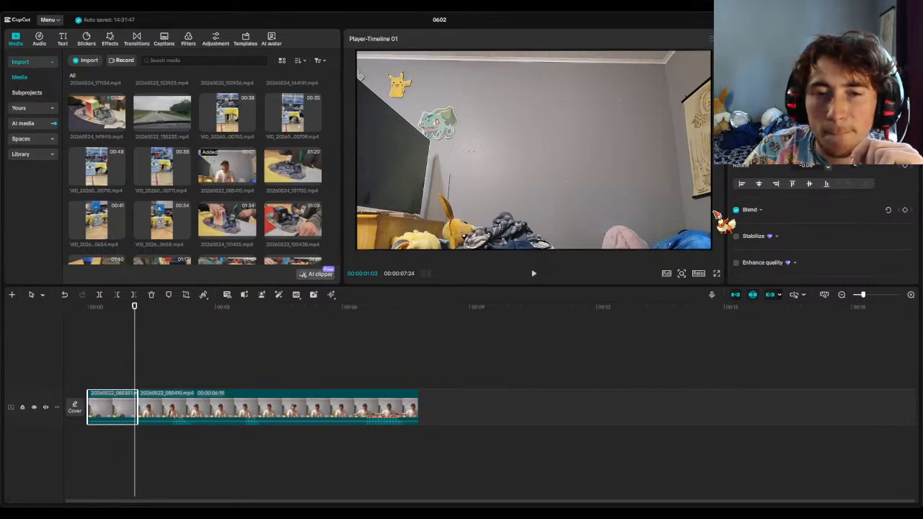
left_click(534, 273)
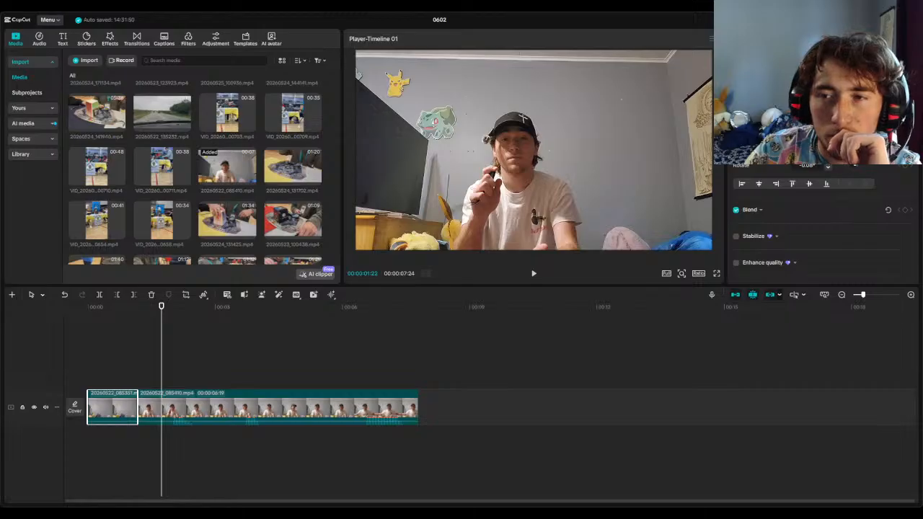
left_click(127, 330)
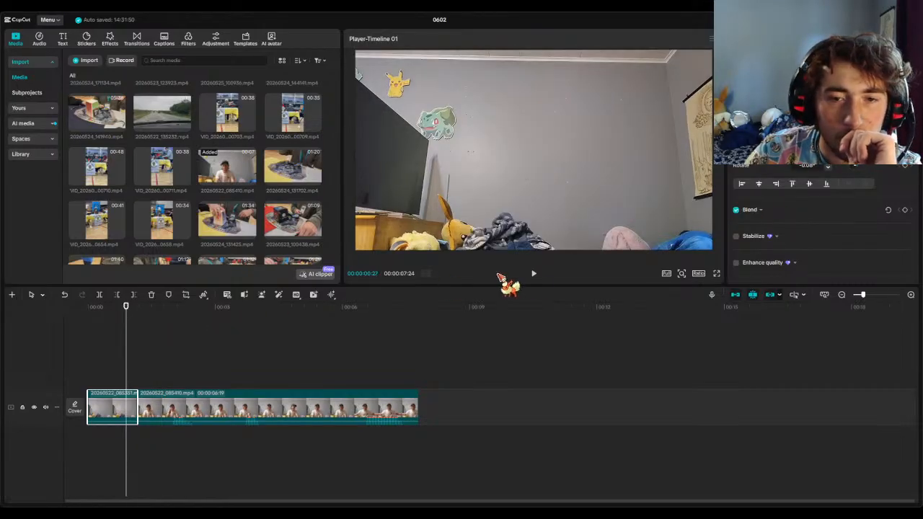
left_click(534, 273)
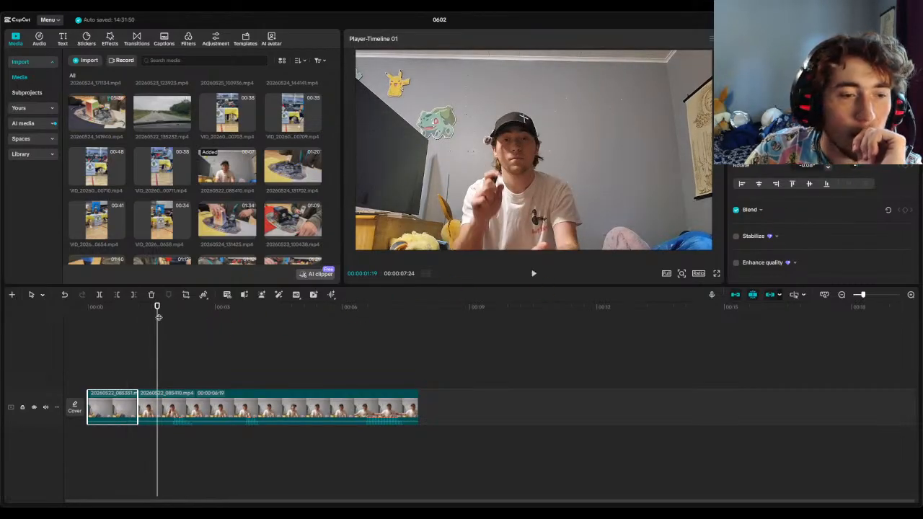
left_click(105, 332)
left_click(102, 331)
left_click(534, 273)
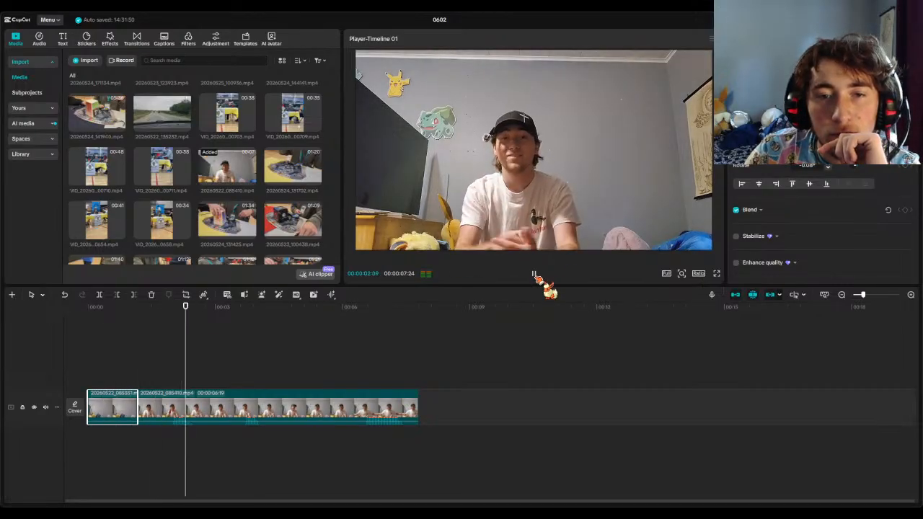
left_click(535, 275)
left_click_drag(204, 307, 88, 307)
left_click(535, 274)
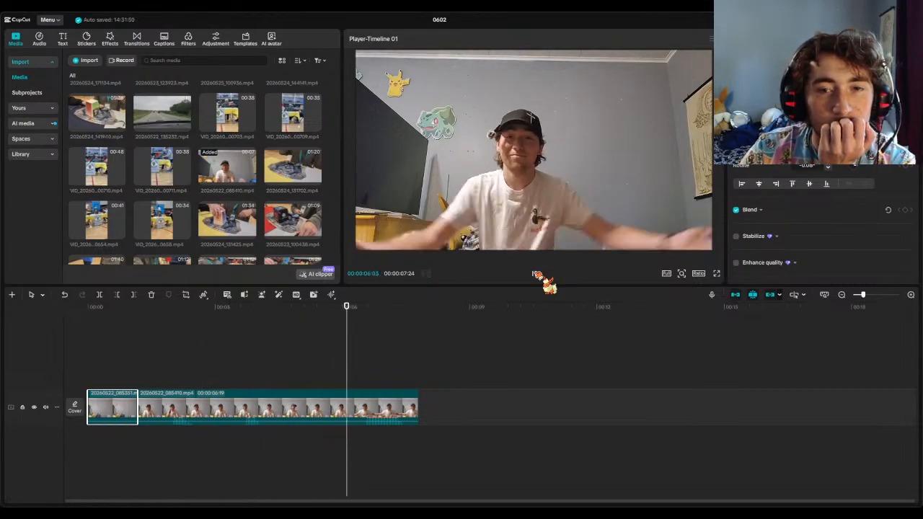
- Replay the opening from the start to check the cut between the empty-room and speaker clips
left_click(537, 275)
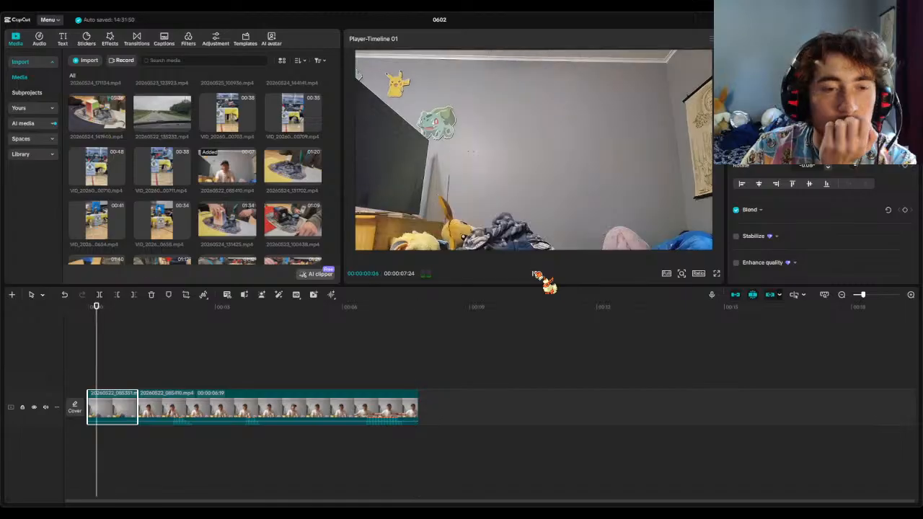
left_click(535, 274)
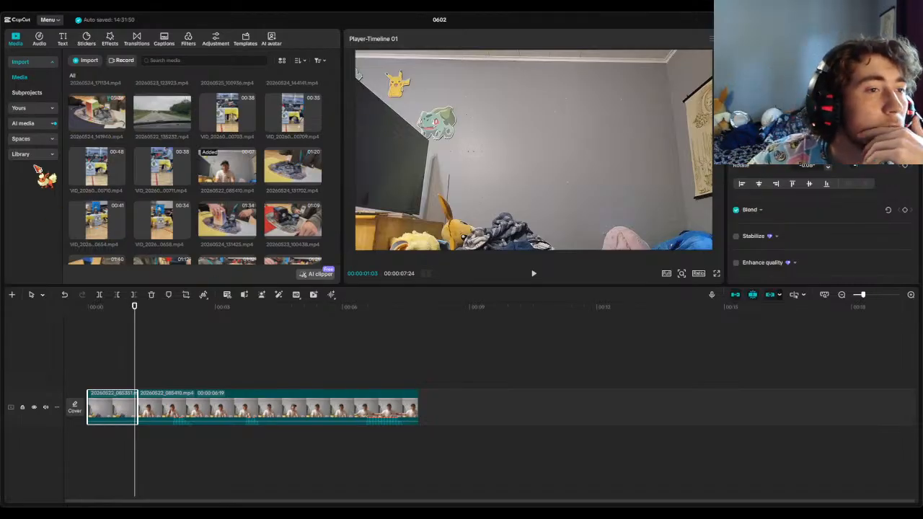
left_click(32, 93)
left_click(32, 77)
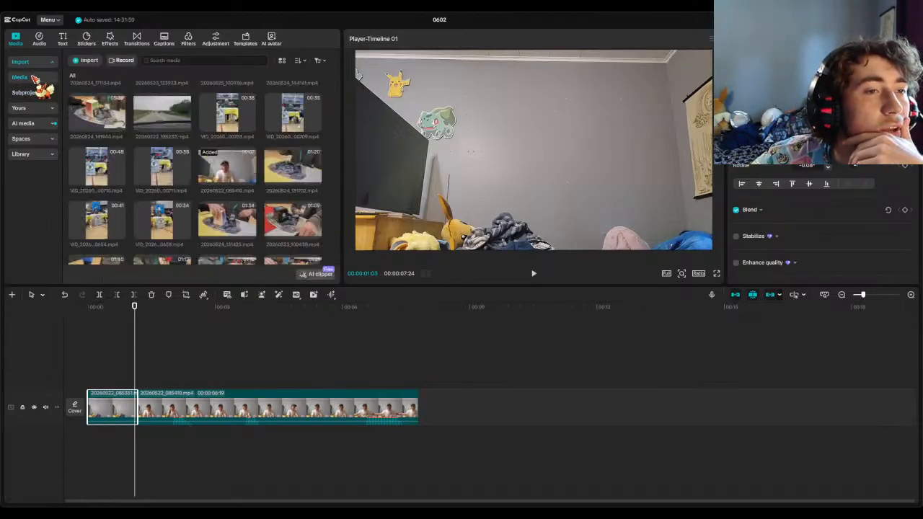
left_click(33, 108)
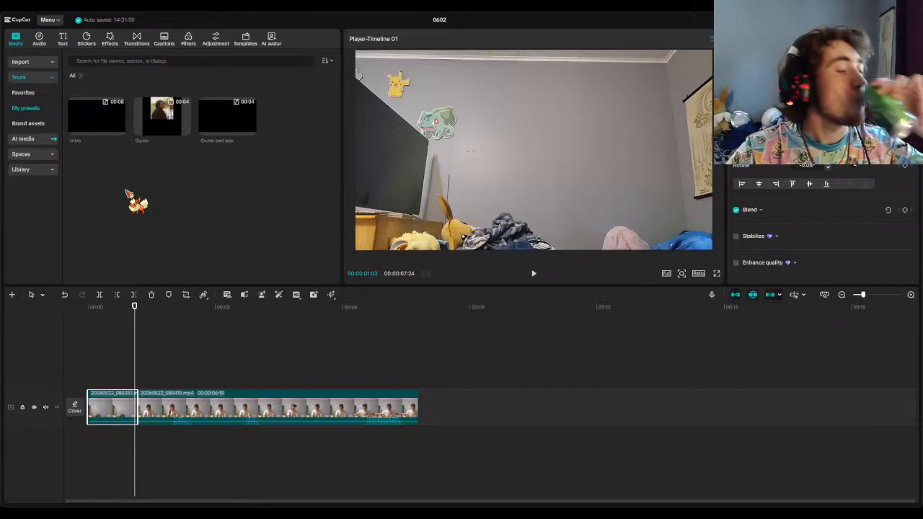
left_click(28, 92)
left_click(42, 63)
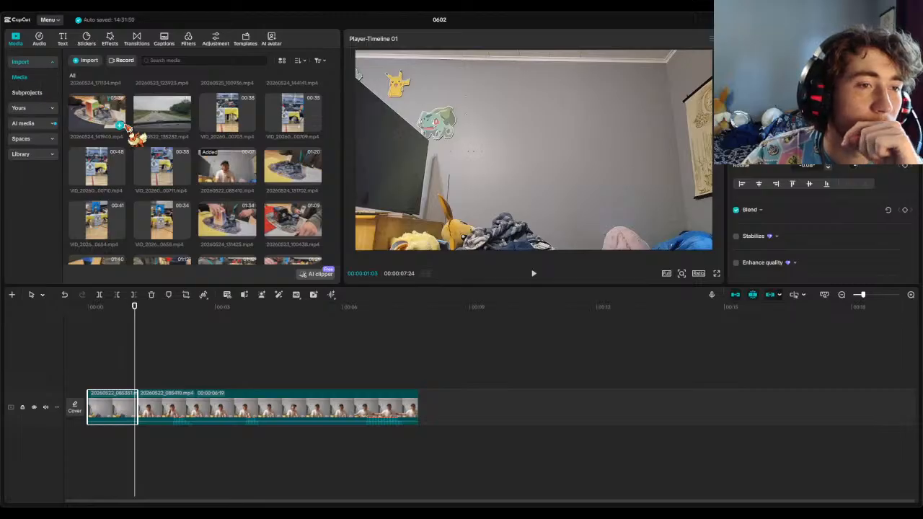
- Find the highway driving clip 20260522_135232.mp4 in the imported footage and add it directly after the speaker clip
left_click_drag(135, 308, 415, 355)
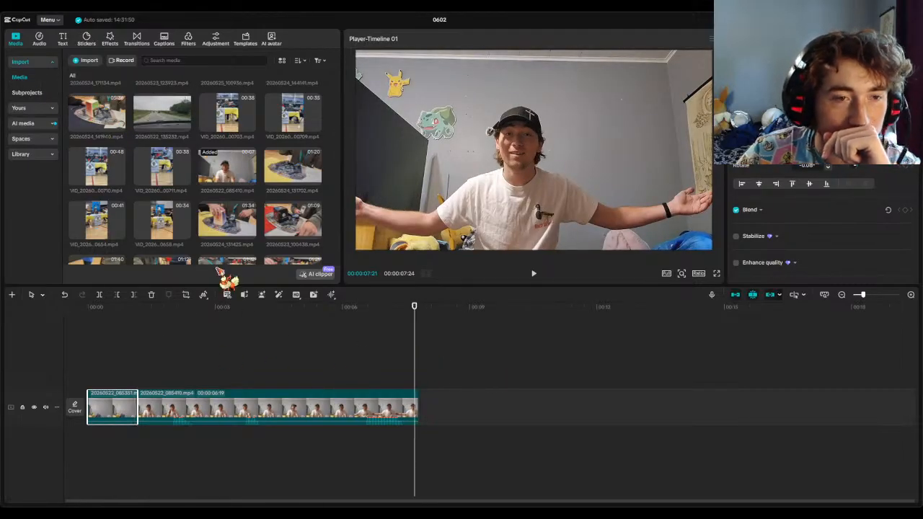
scroll(199, 196, "down", 5)
scroll(202, 196, "down", 5)
scroll(293, 230, "up", 5)
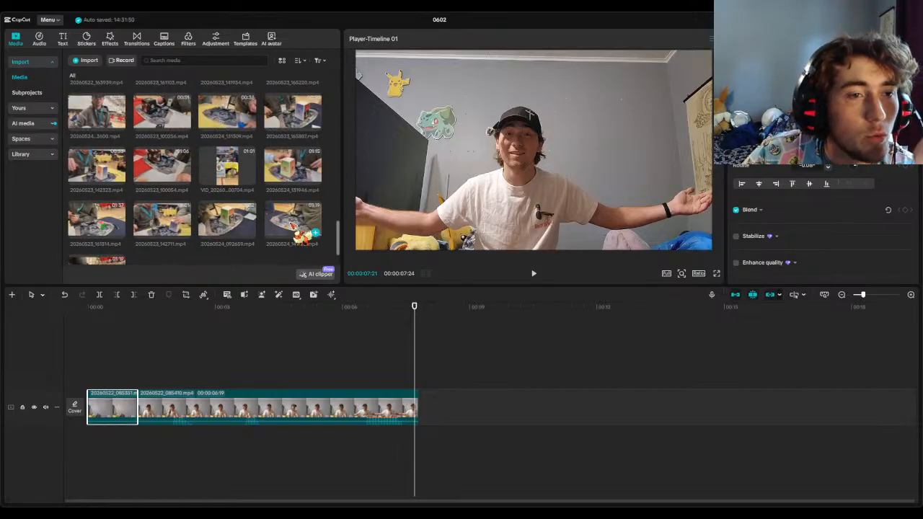
scroll(166, 199, "up", 1)
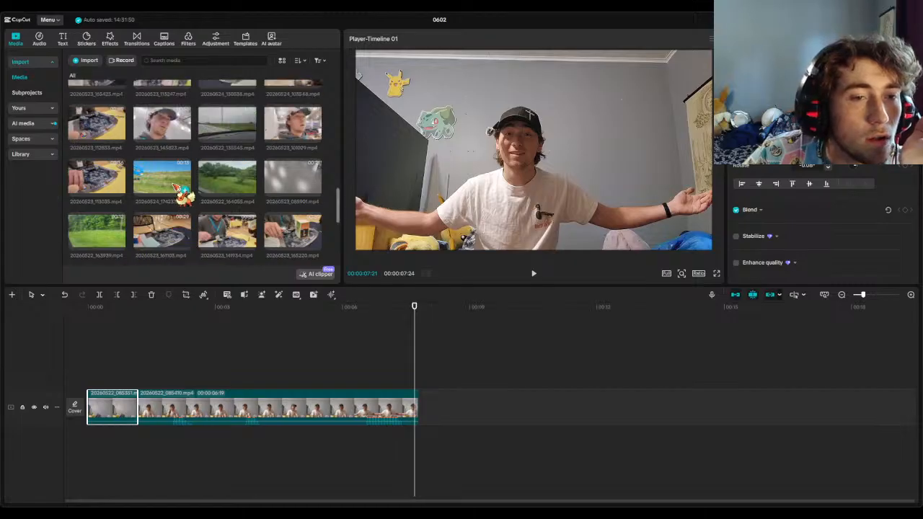
scroll(230, 206, "up", 1)
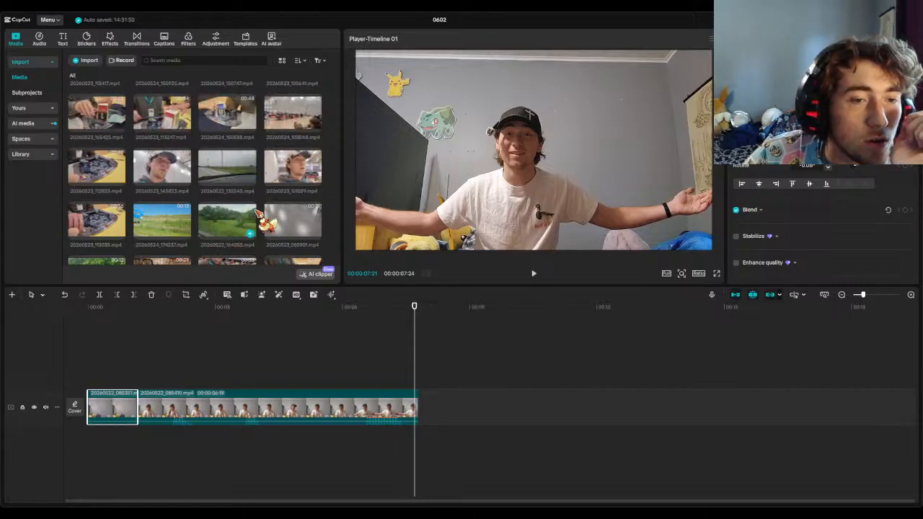
scroll(241, 220, "up", 3)
scroll(241, 227, "up", 1)
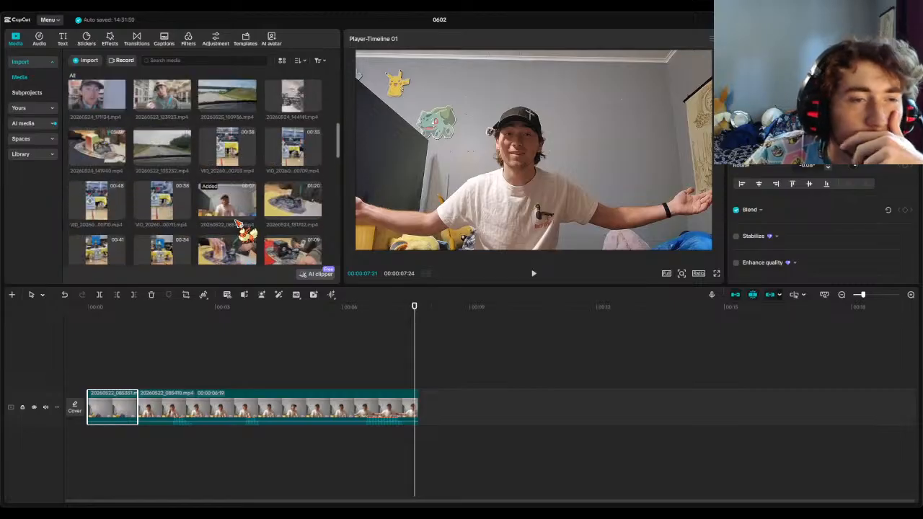
scroll(238, 225, "up", 2)
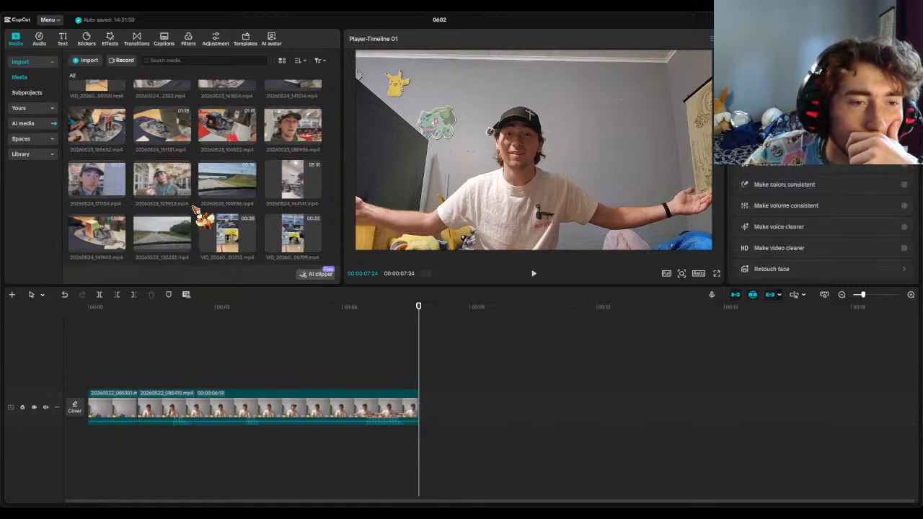
left_click(186, 247)
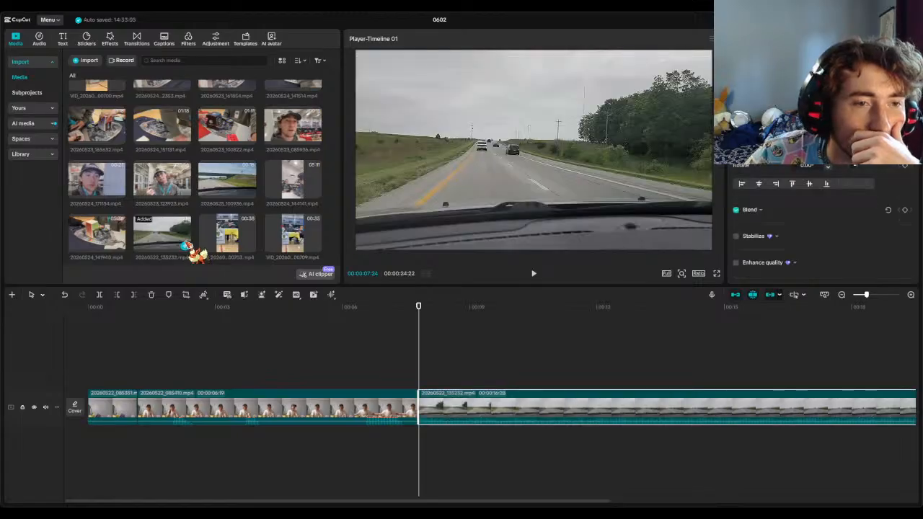
- Insert the driving clip 20260522_135545.mp4 and the green roadside clip 20260522_163939.mp4 directly after the speaker clip
scroll(187, 249, "up", 5)
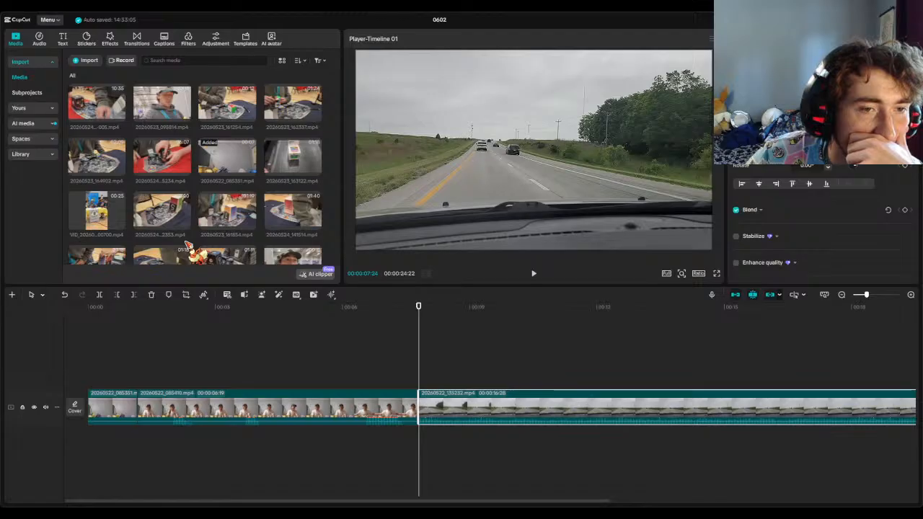
scroll(189, 249, "down", 5)
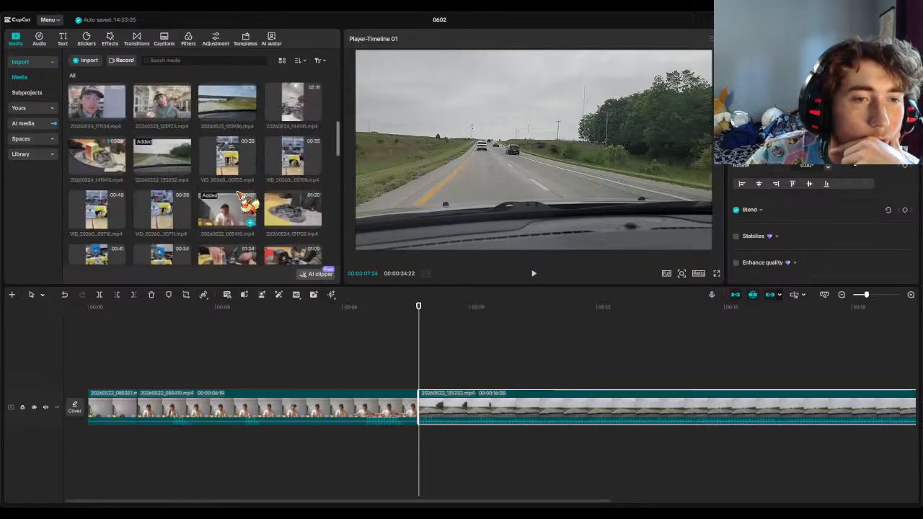
scroll(238, 193, "down", 10)
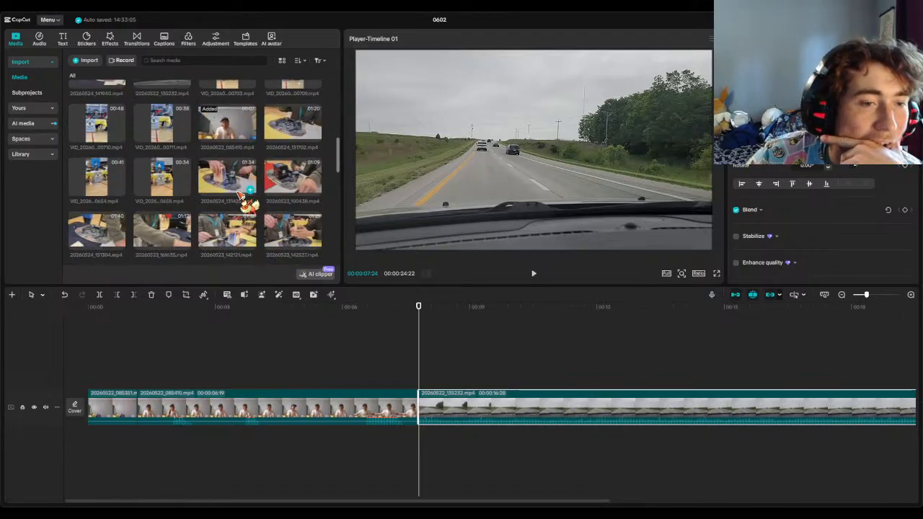
scroll(241, 195, "down", 2)
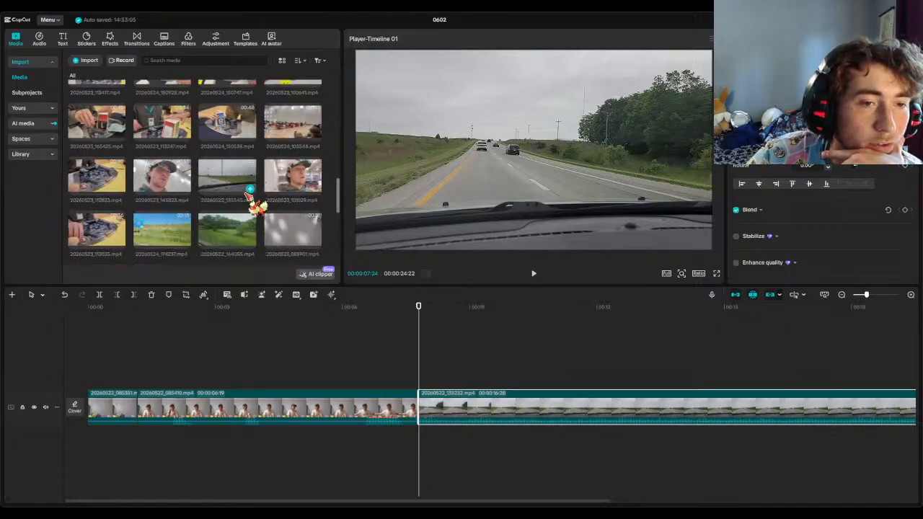
left_click(250, 189)
scroll(247, 201, "down", 2)
scroll(250, 204, "down", 2)
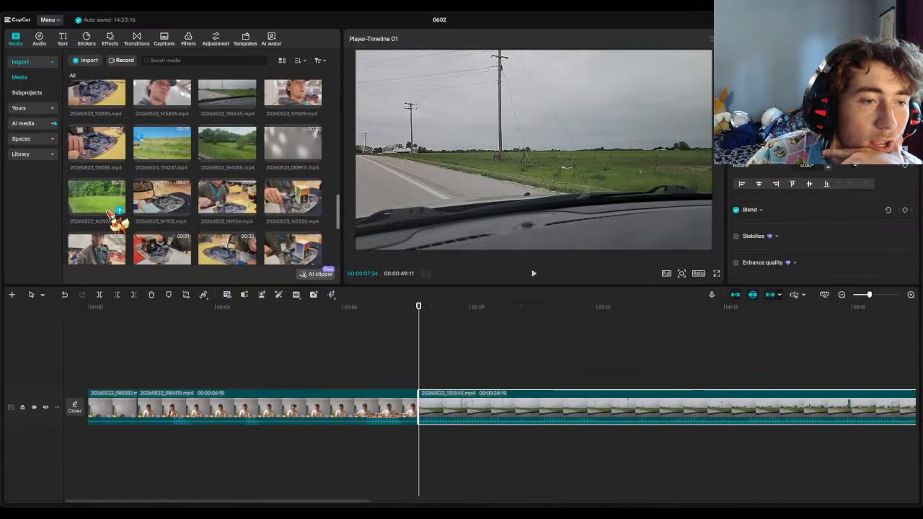
left_click(119, 212)
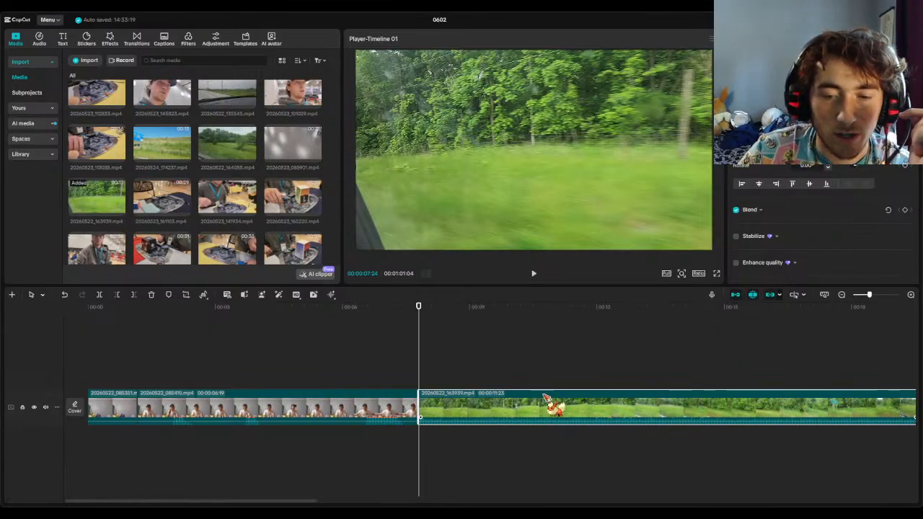
- Trim the end of the green roadside clip so it lasts about 2 seconds
left_click_drag(418, 312, 352, 337)
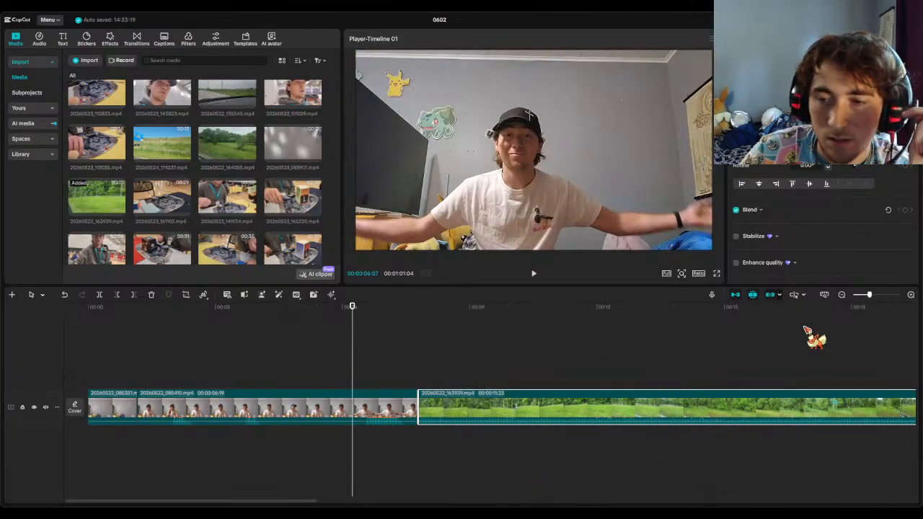
left_click_drag(871, 294, 864, 295)
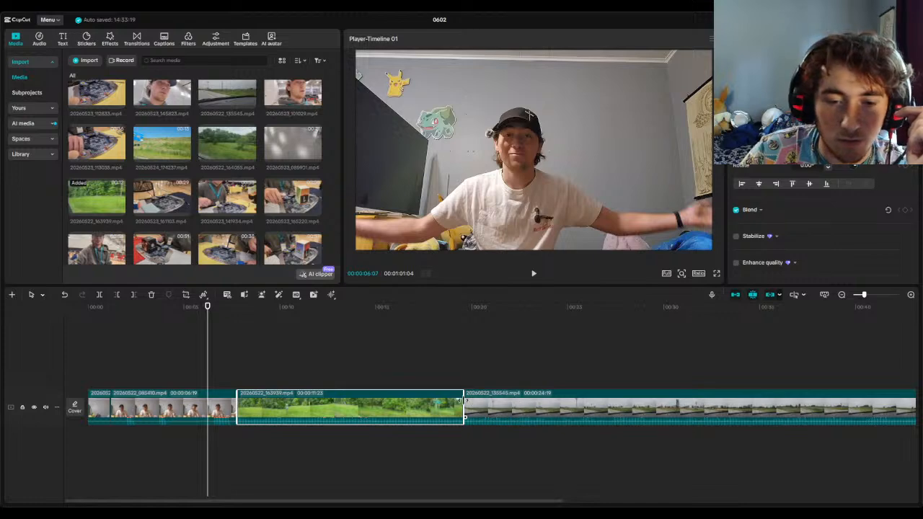
left_click_drag(469, 408, 277, 408)
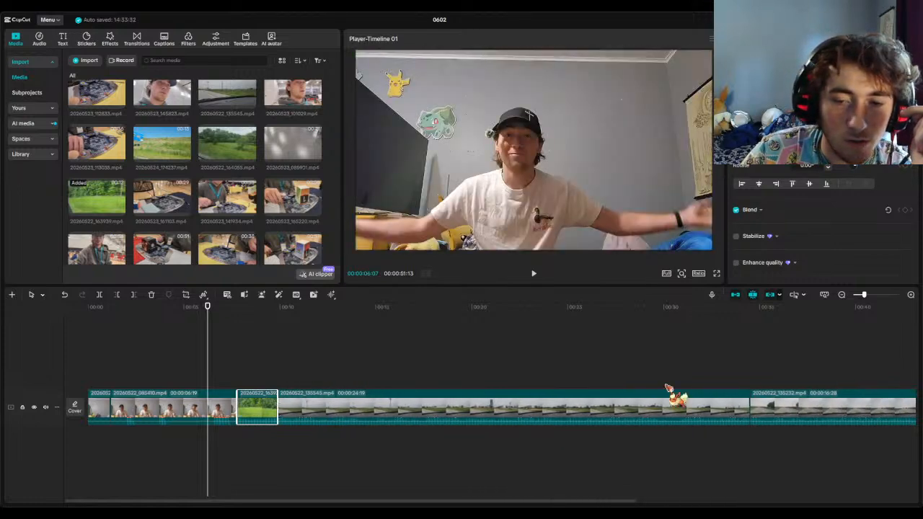
- Shorten the two driving clips to about 2 seconds each and place the green roadside clip at the end of the sequence
left_click_drag(748, 404, 548, 422)
key("Delete")
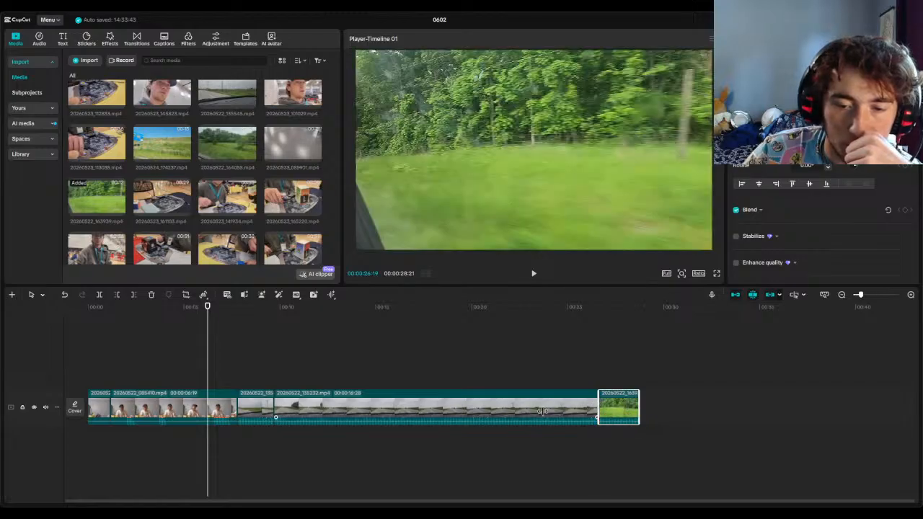
left_click_drag(596, 407, 320, 418)
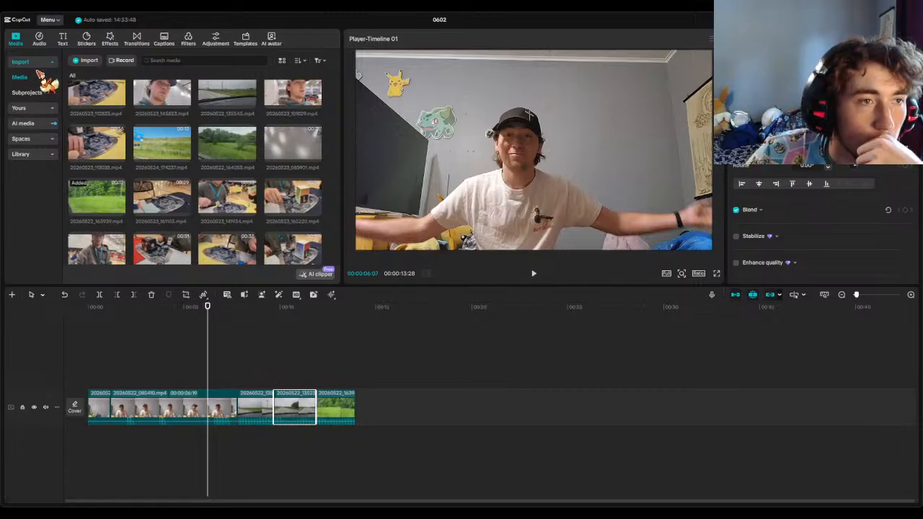
left_click(39, 37)
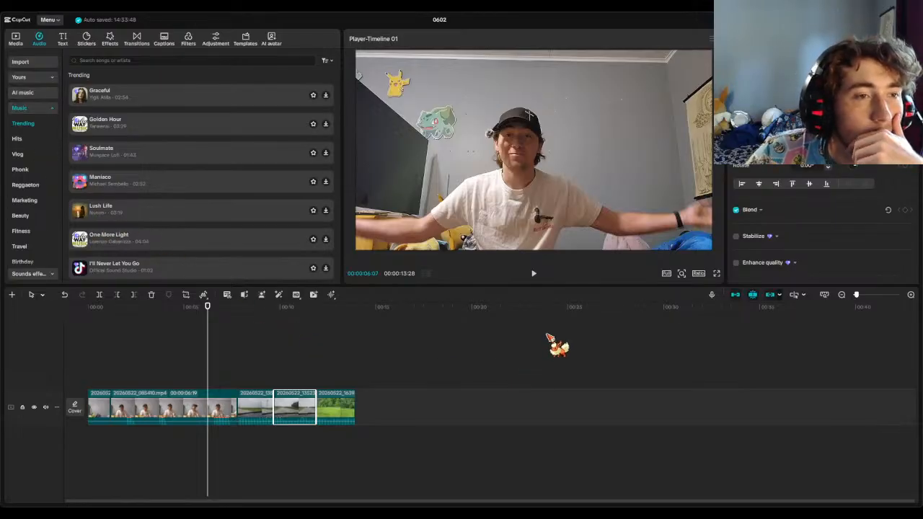
left_click(16, 41)
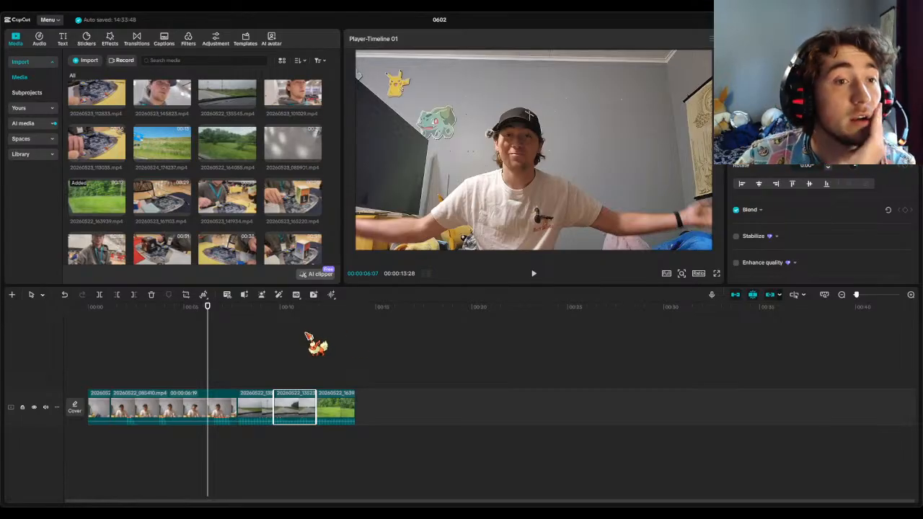
- Preview the roadside clip 20260522_164055.mp4 and the sunny highway clip 20260523_100936.mp4 from the imported footage
left_click(186, 165)
left_click(233, 160)
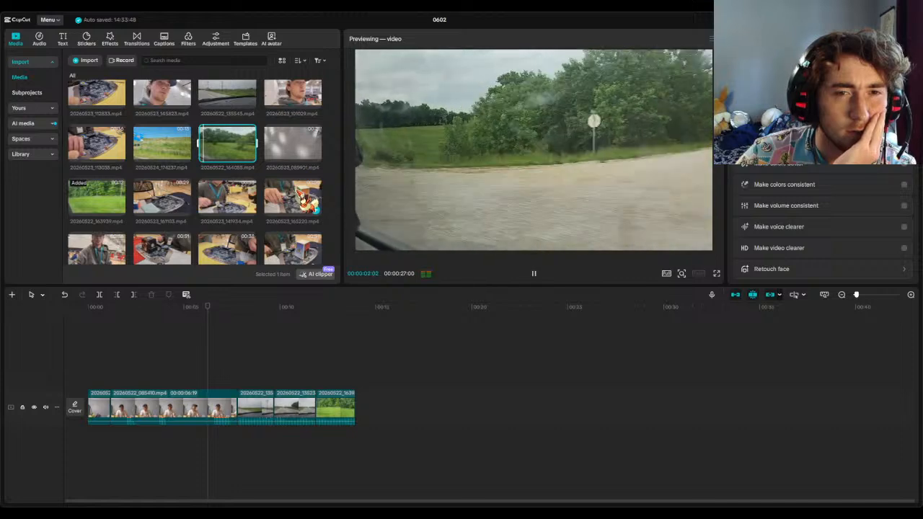
left_click(534, 273)
scroll(292, 217, "down", 10)
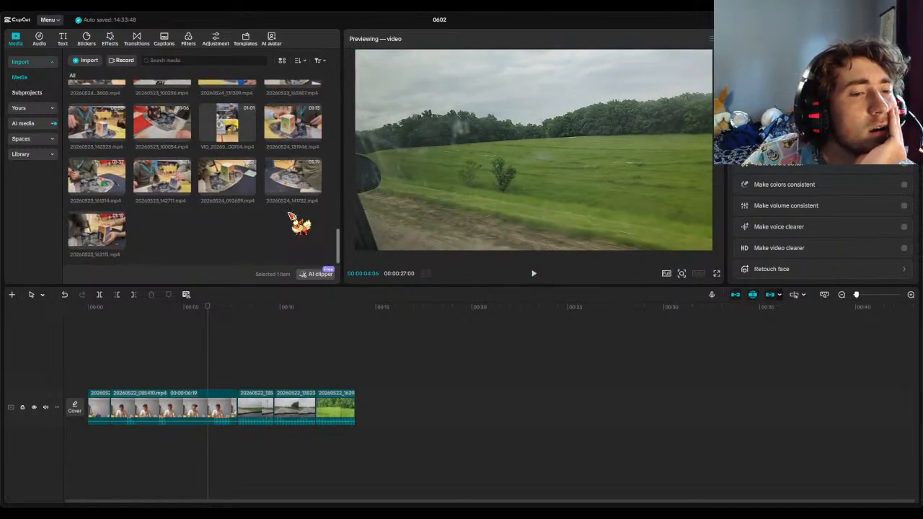
scroll(267, 220, "up", 5)
scroll(221, 226, "up", 5)
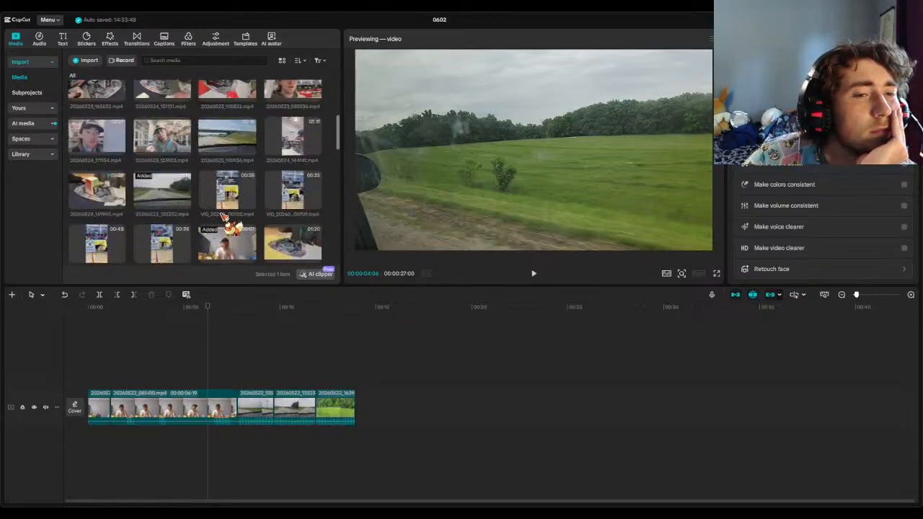
scroll(222, 216, "up", 1)
left_click(237, 189)
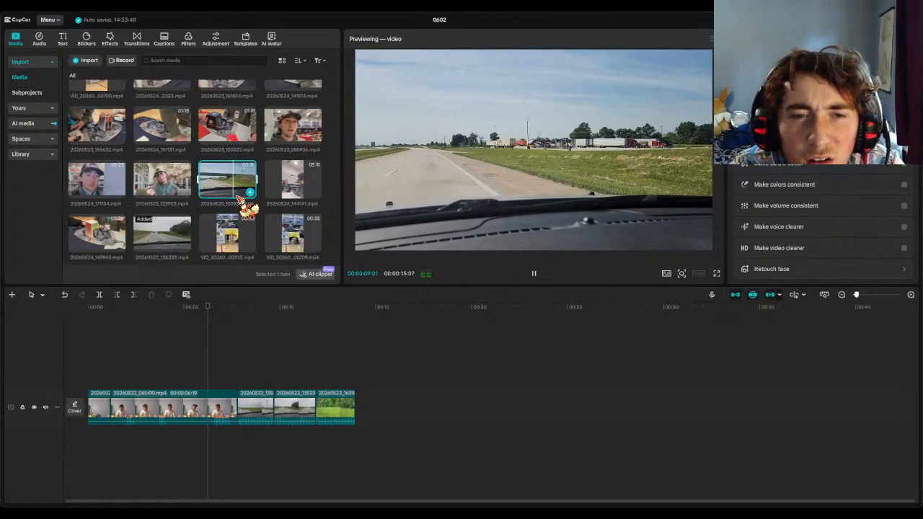
left_click(534, 273)
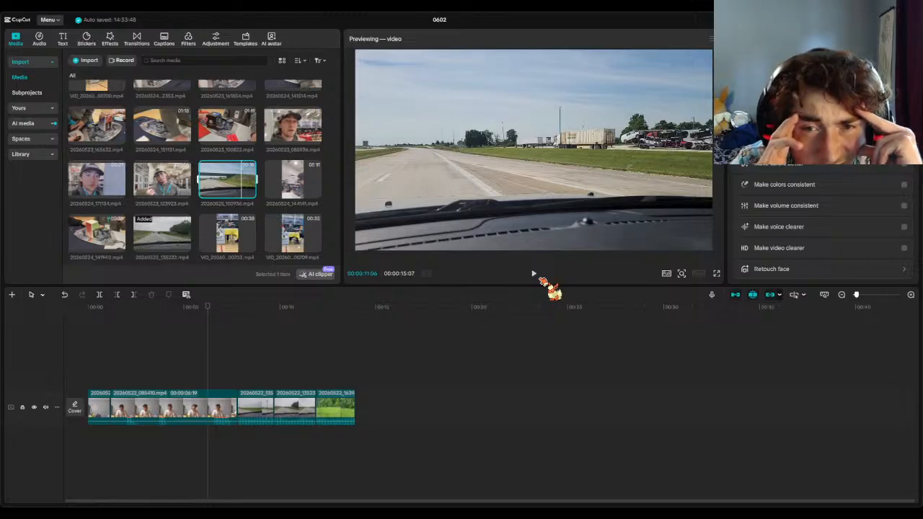
- Insert the sunny highway clip 20260523_100936.mp4 after the speaker clip and trim it to about 2.6 seconds
scroll(249, 191, "up", 3)
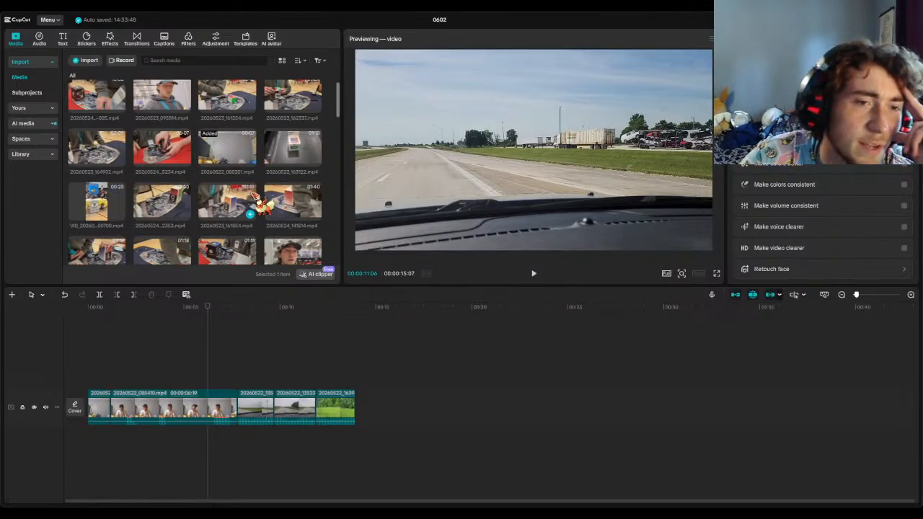
scroll(254, 198, "down", 3)
left_click(251, 194)
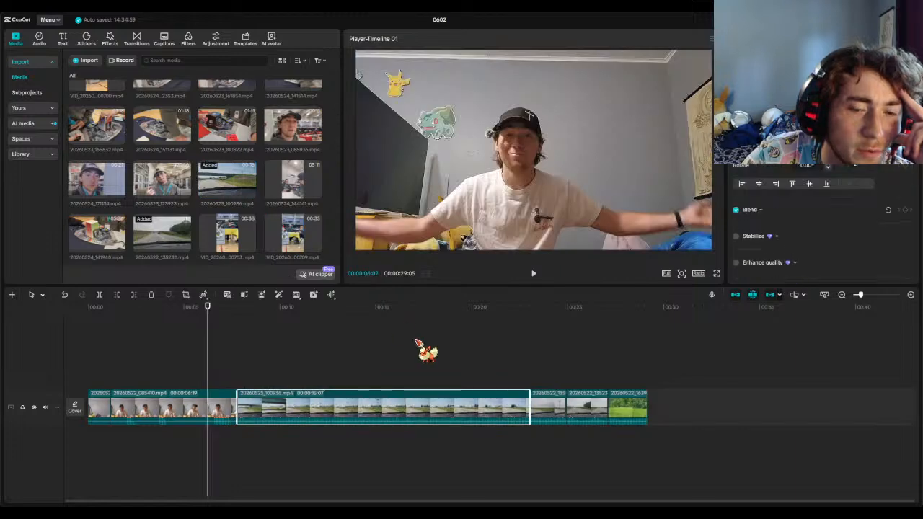
left_click_drag(531, 402, 288, 409)
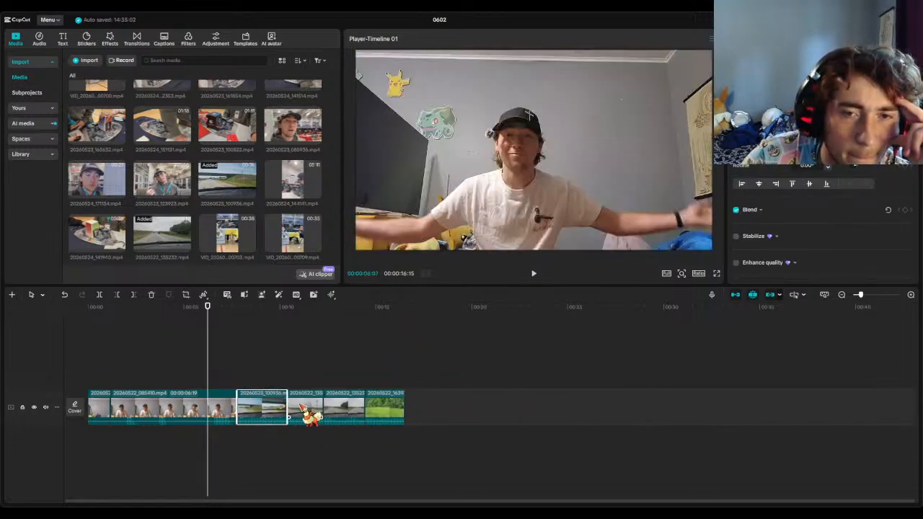
- Find the venue walk-in clip 20260523_085901.mp4 in the imported footage, preview it and append it after the green roadside clip
left_click_drag(215, 307, 346, 315)
scroll(228, 195, "down", 4)
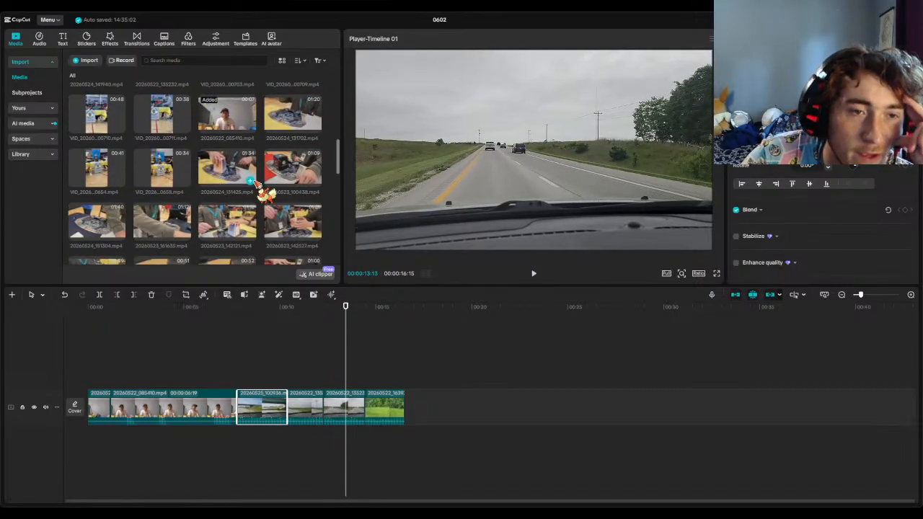
scroll(260, 189, "down", 2)
scroll(259, 189, "down", 3)
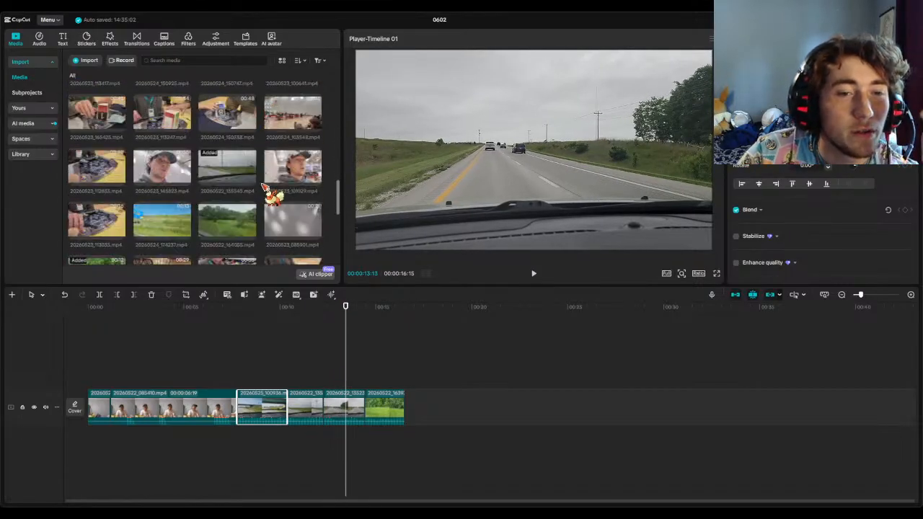
left_click(310, 230)
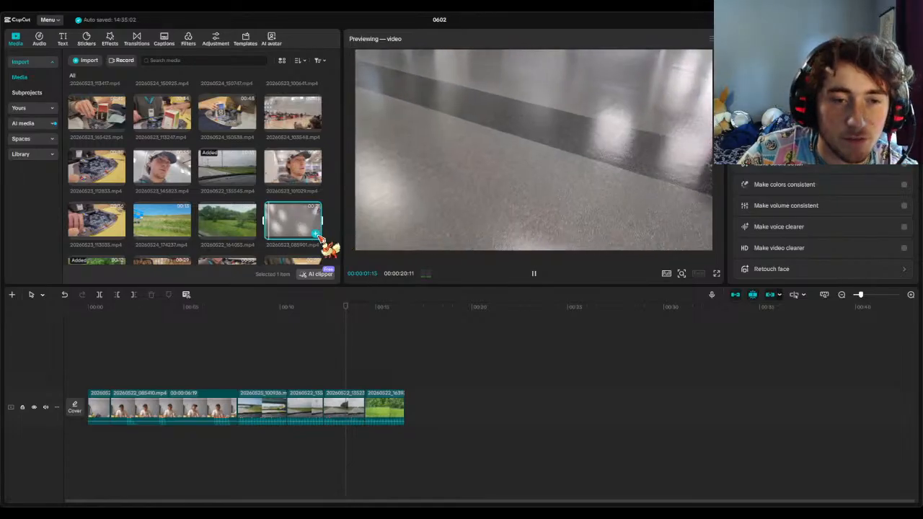
left_click(244, 232)
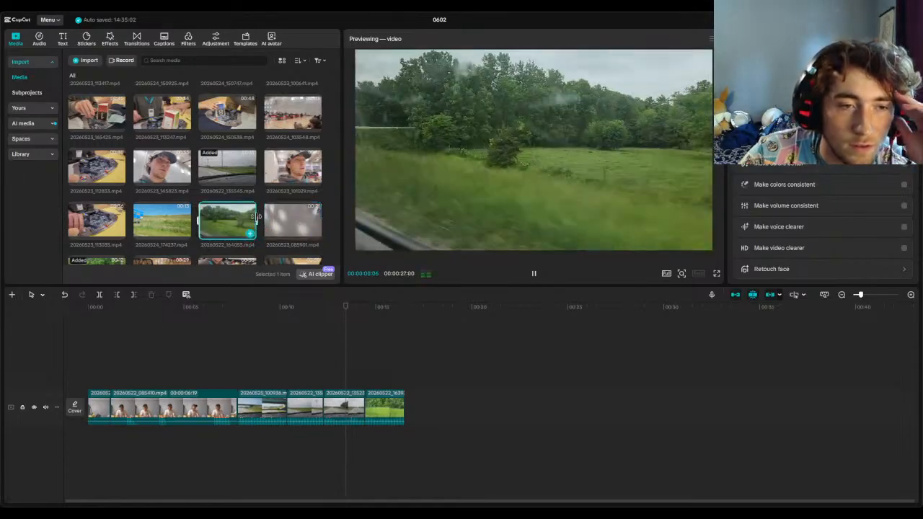
left_click(294, 219)
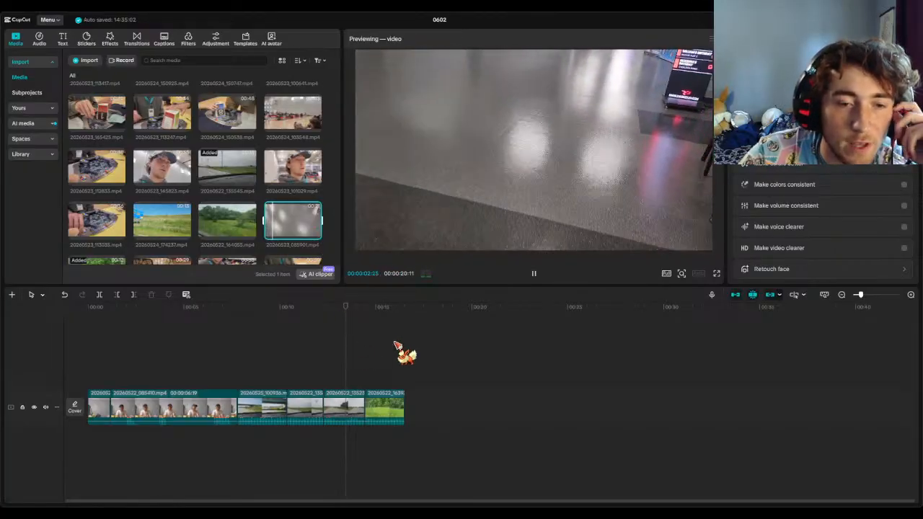
left_click(432, 380)
left_click(316, 233)
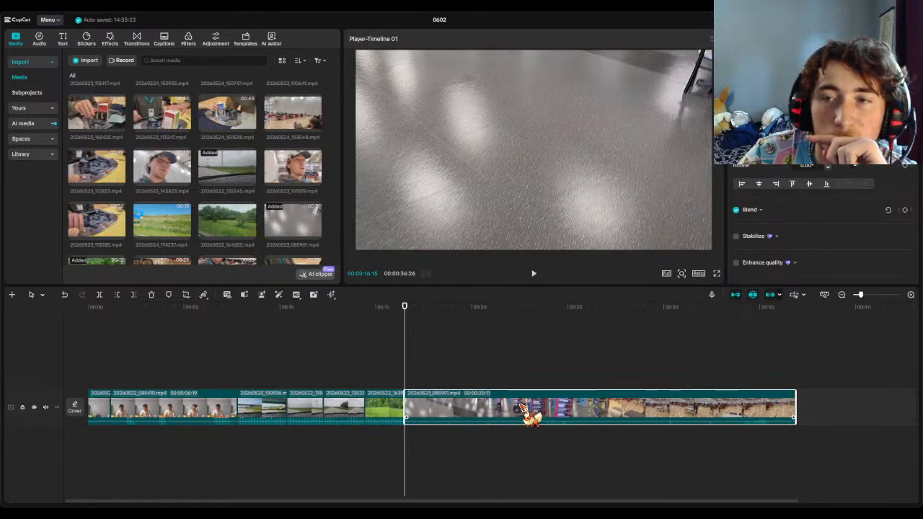
- Try the whole venue walk-in clip at 2x and 10x speed, preview it, and return it to 1x
left_click(787, 39)
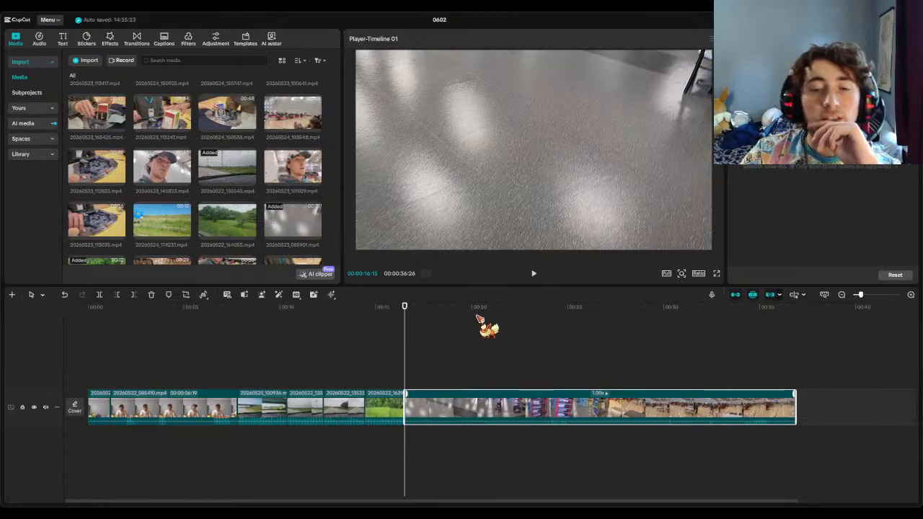
left_click_drag(406, 311, 526, 310)
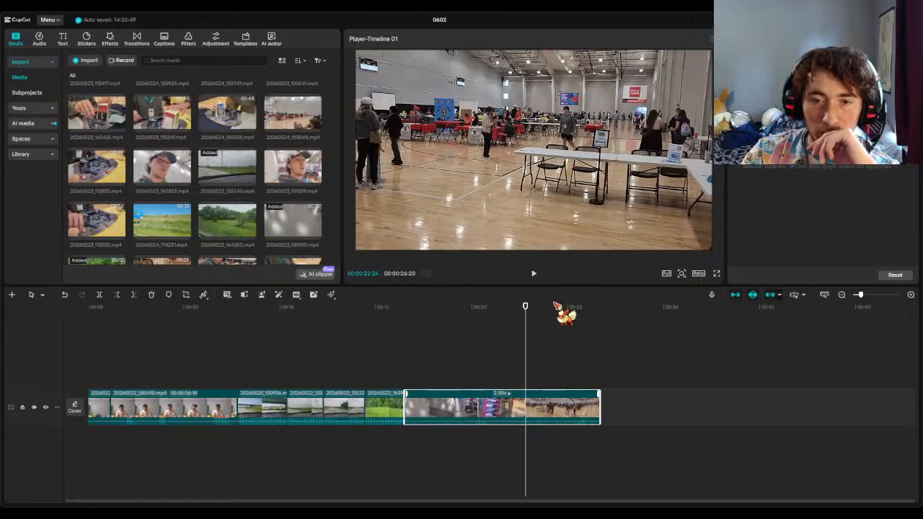
left_click_drag(525, 308, 414, 318)
left_click(534, 273)
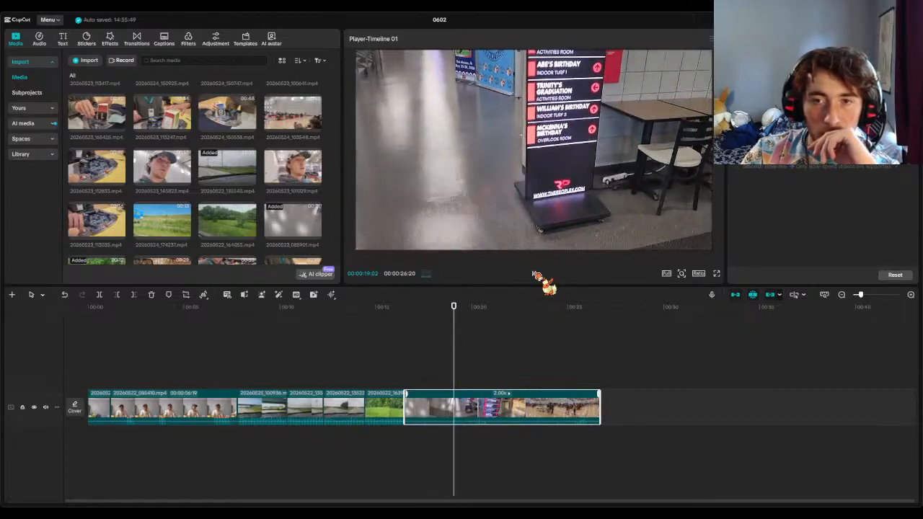
left_click(534, 273)
left_click_drag(475, 330, 406, 332)
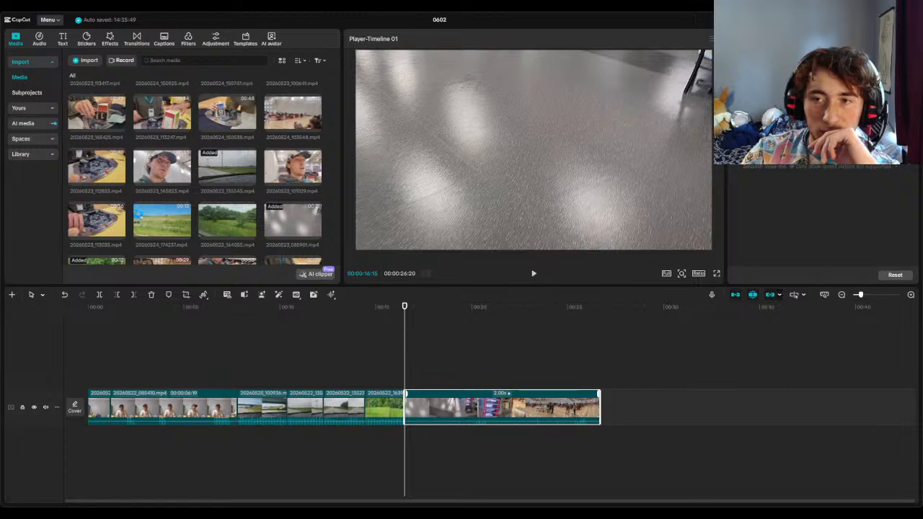
left_click(534, 273)
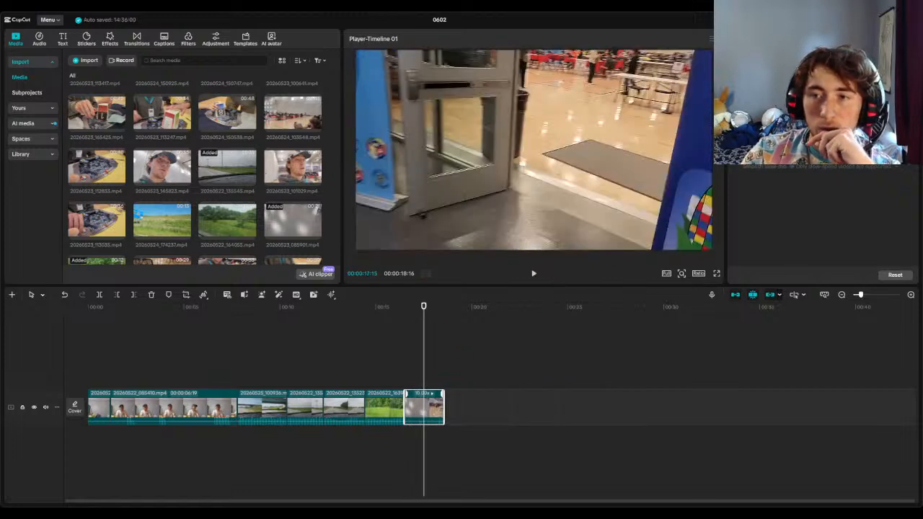
left_click_drag(812, 94, 737, 94)
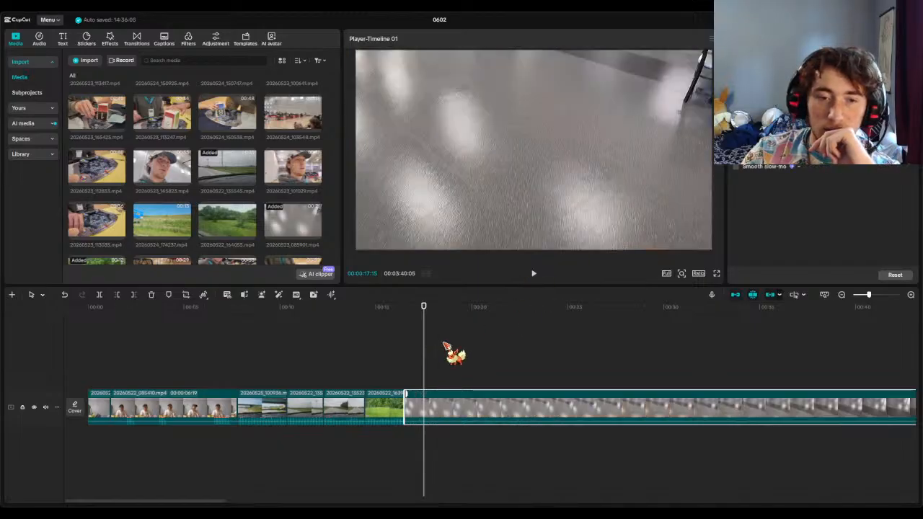
left_click_drag(737, 94, 756, 94)
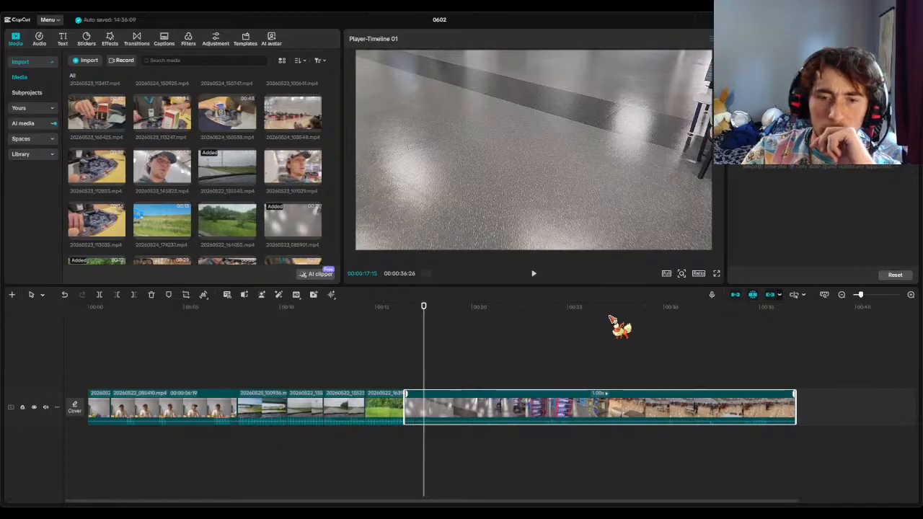
- Split the venue walk-in clip around the event sign at 23:01 and 23:18, and at the gym view at 28:23
left_click_drag(425, 312, 531, 323)
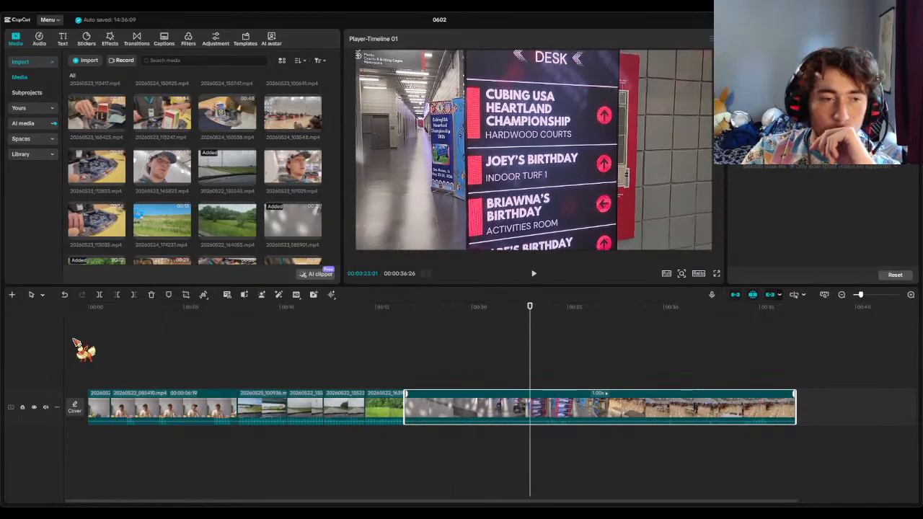
left_click(99, 295)
left_click_drag(530, 312, 541, 315)
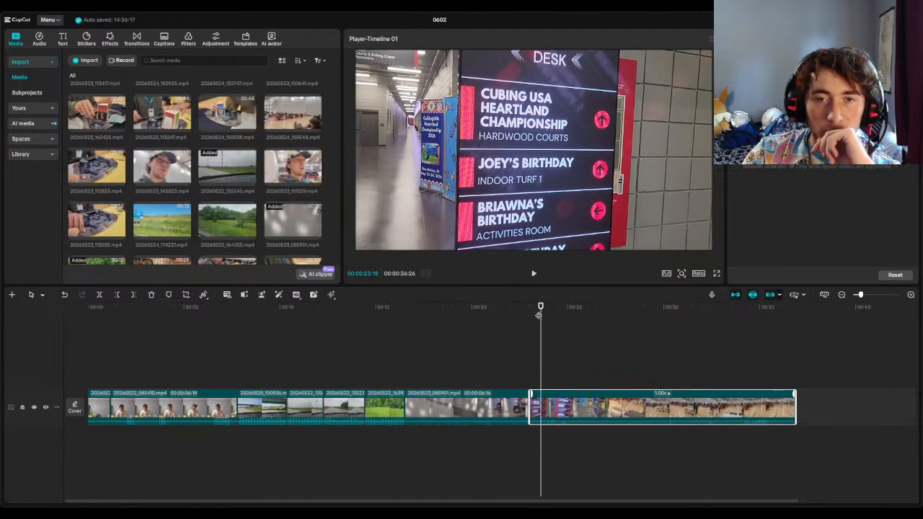
left_click(99, 295)
left_click_drag(540, 316, 640, 328)
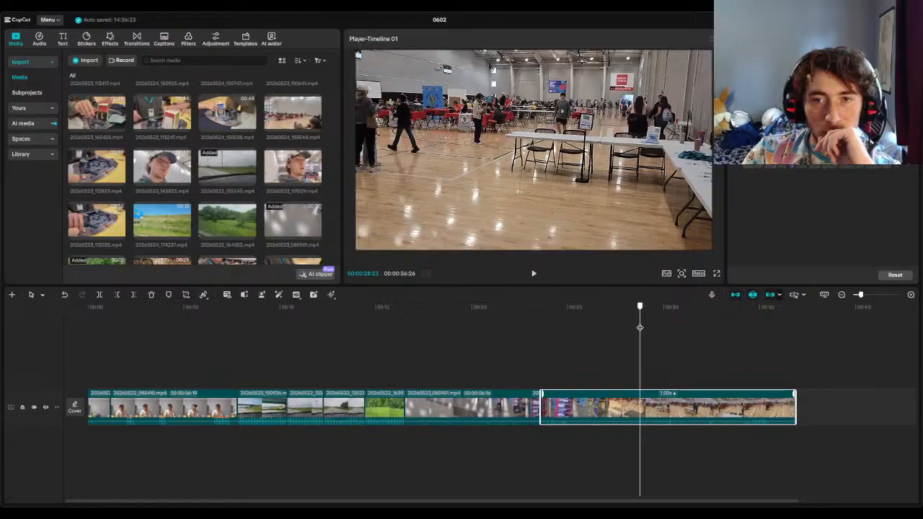
left_click(101, 295)
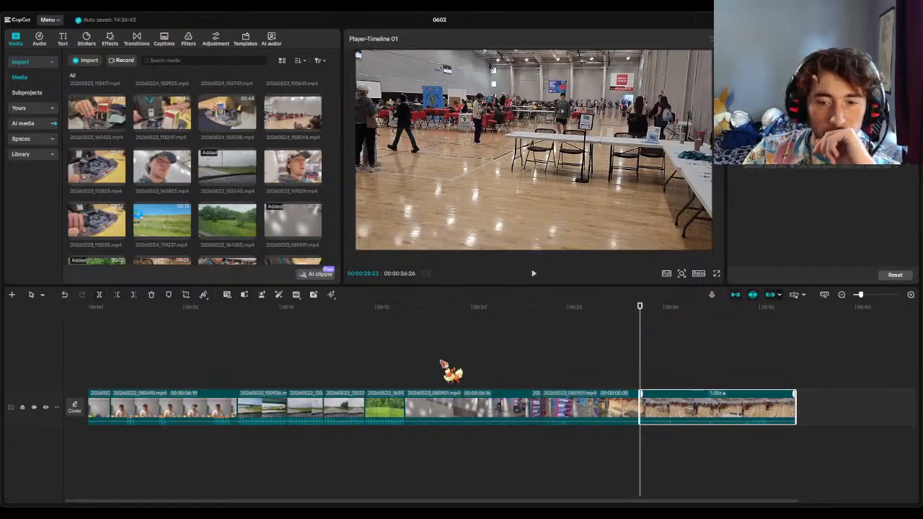
- Speed up the floor segment before the event sign so it lasts about 0.7 seconds, and preview the passage
left_click(485, 405)
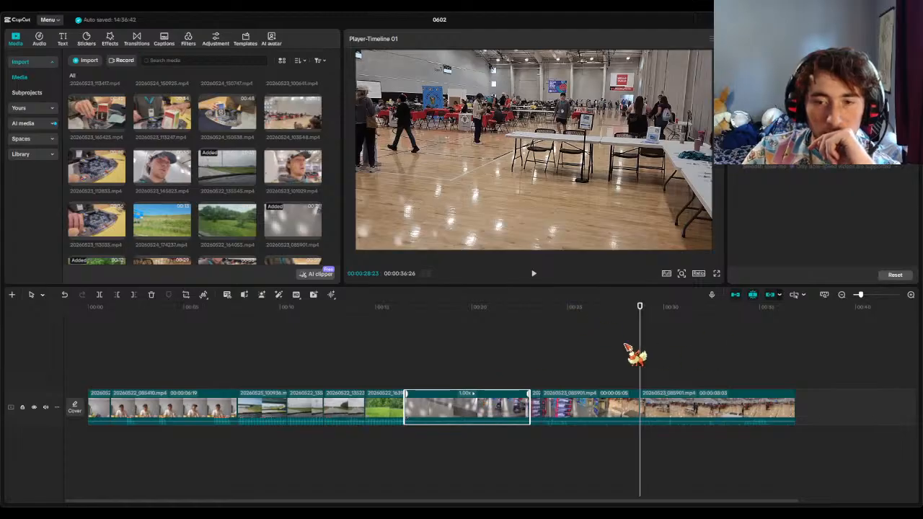
left_click_drag(638, 317, 442, 340)
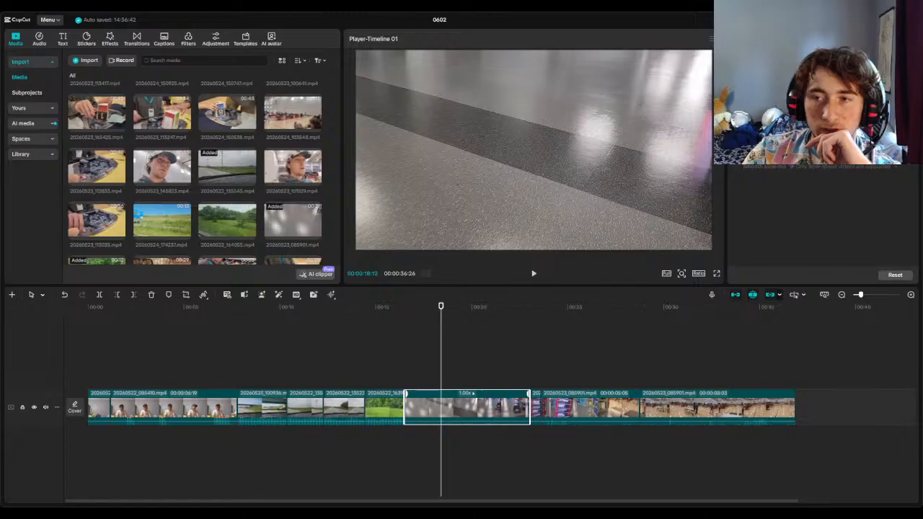
left_click_drag(774, 98, 820, 98)
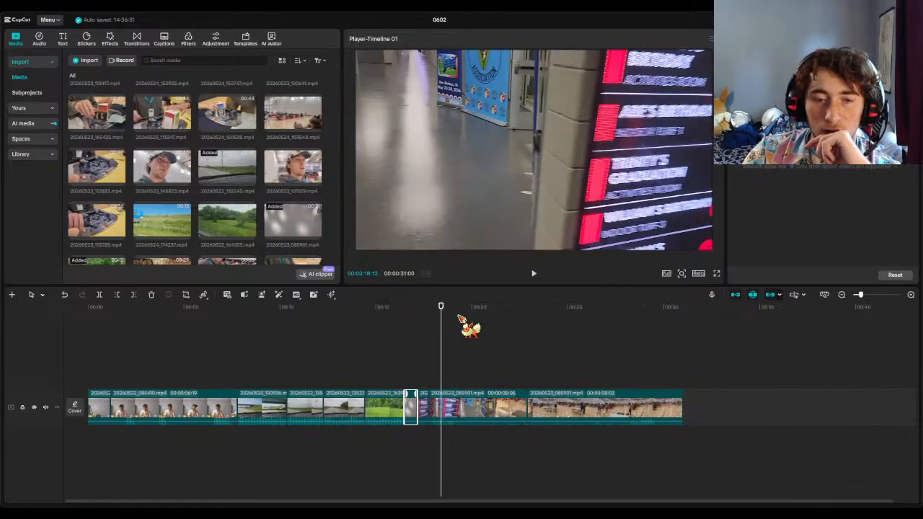
left_click_drag(442, 307, 391, 307)
left_click(534, 273)
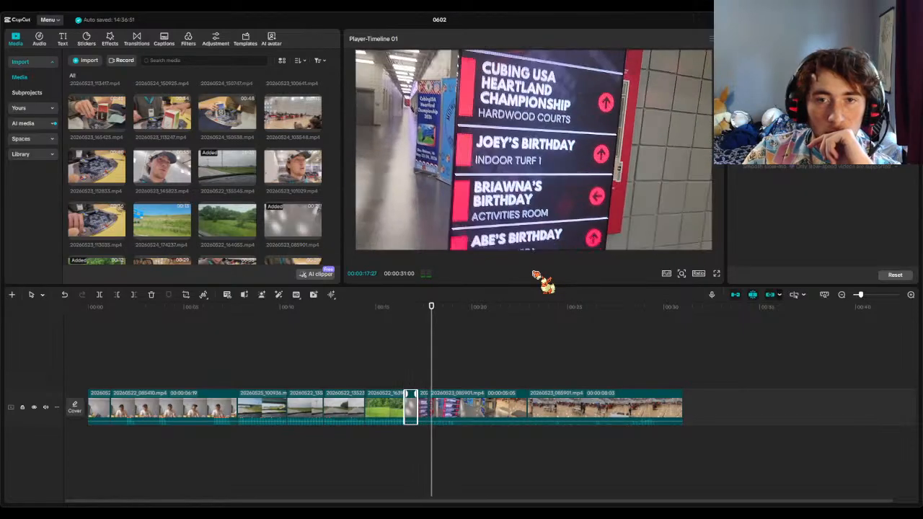
- Speed up the segment between the event sign and the gym view so it lasts about 1 second, previewing the pacing
left_click(454, 409)
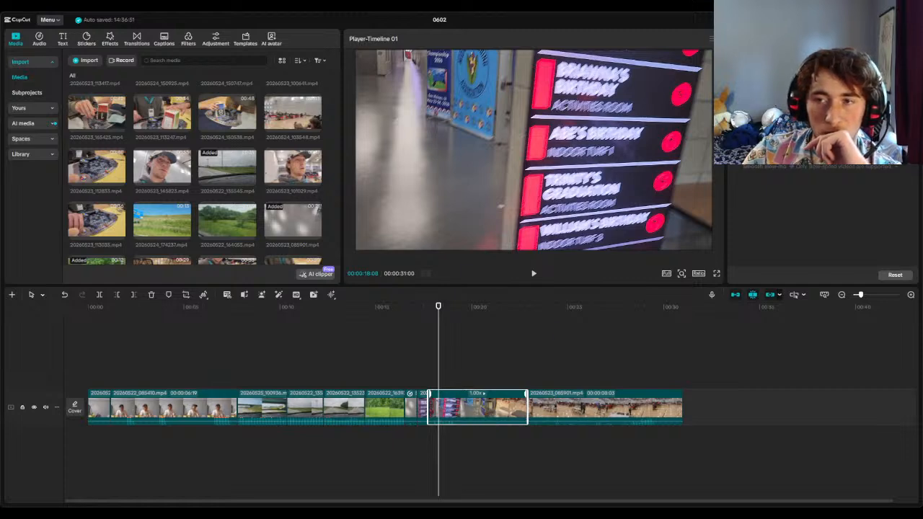
key("Delete")
left_click_drag(440, 308, 423, 307)
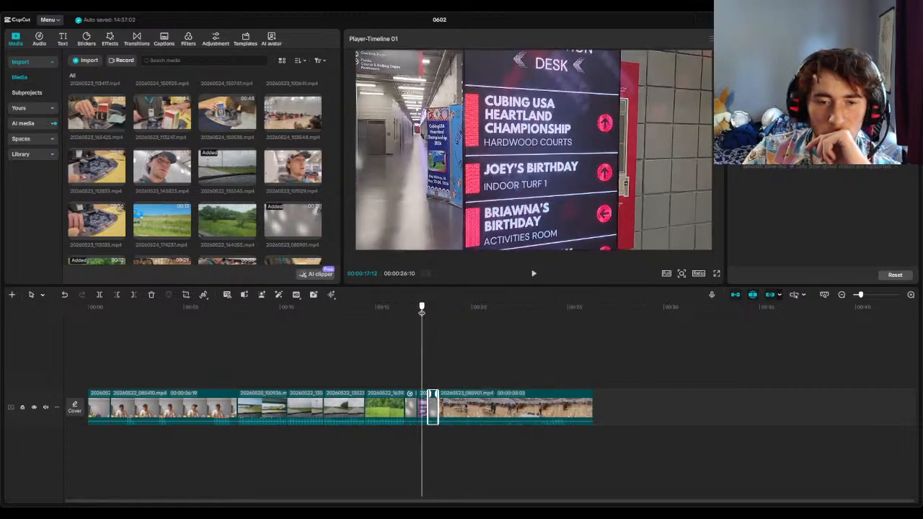
left_click(535, 274)
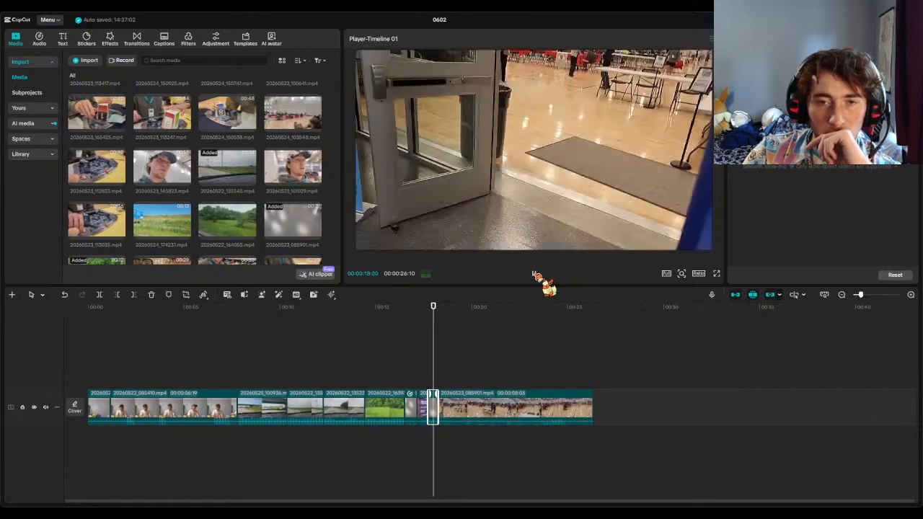
left_click(534, 275)
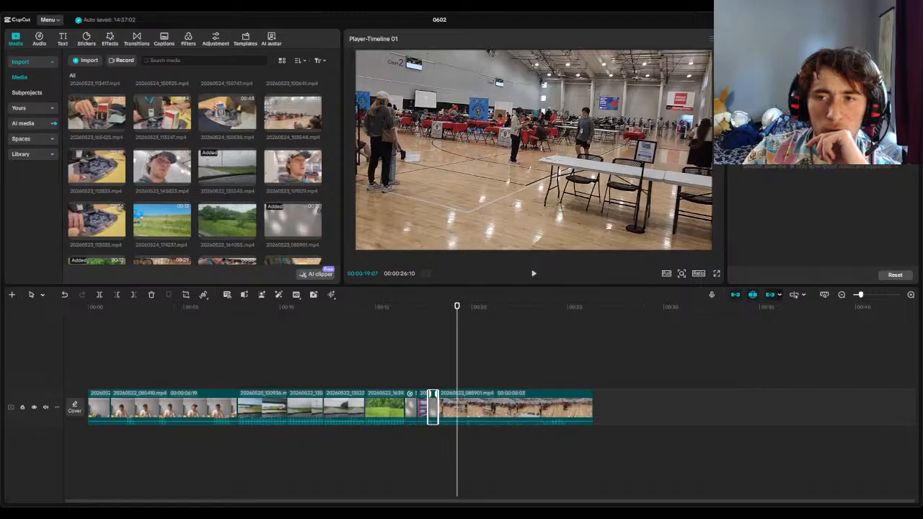
left_click_drag(457, 307, 425, 308)
left_click(534, 273)
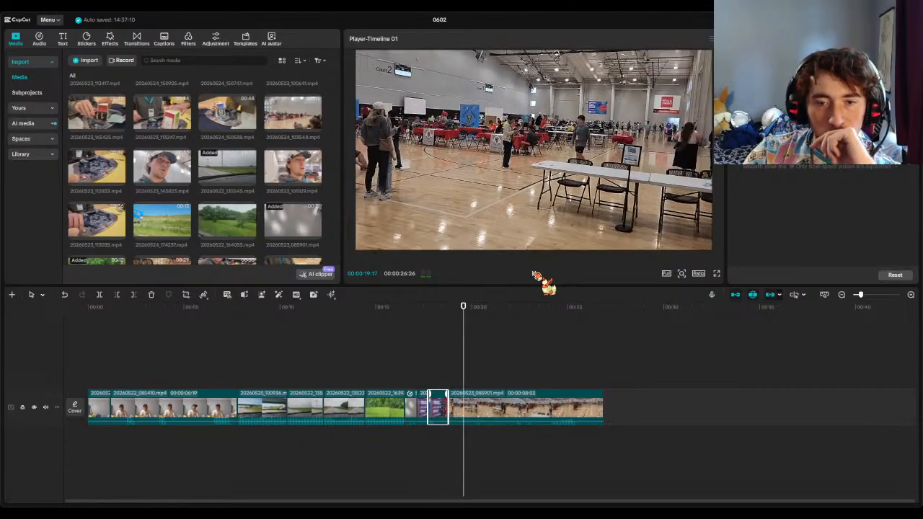
left_click(533, 274)
mouse_move(475, 307)
left_mouse_down()
mouse_move(559, 309)
mouse_move(593, 297)
mouse_move(439, 310)
mouse_move(491, 318)
left_mouse_up()
- Silence the audio of the sunny highway clip, the two driving clips and the green roadside clip
left_click(280, 408)
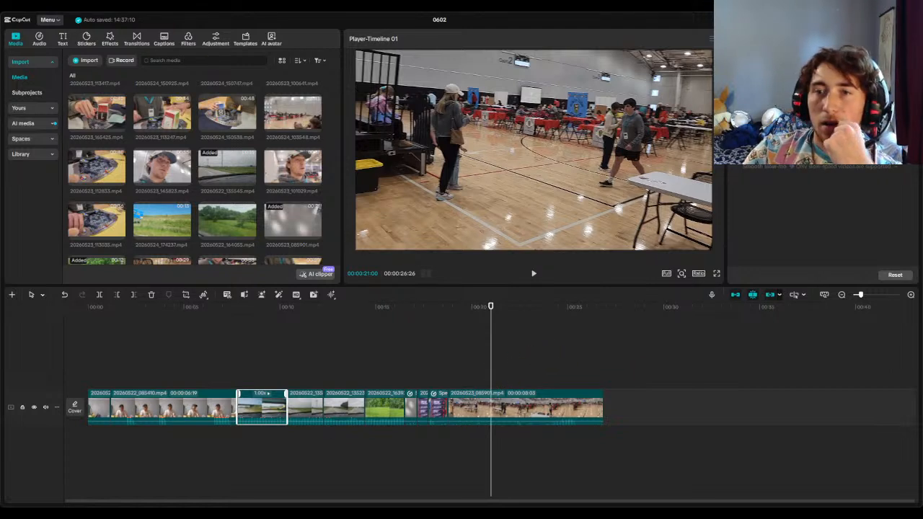
left_click(762, 39)
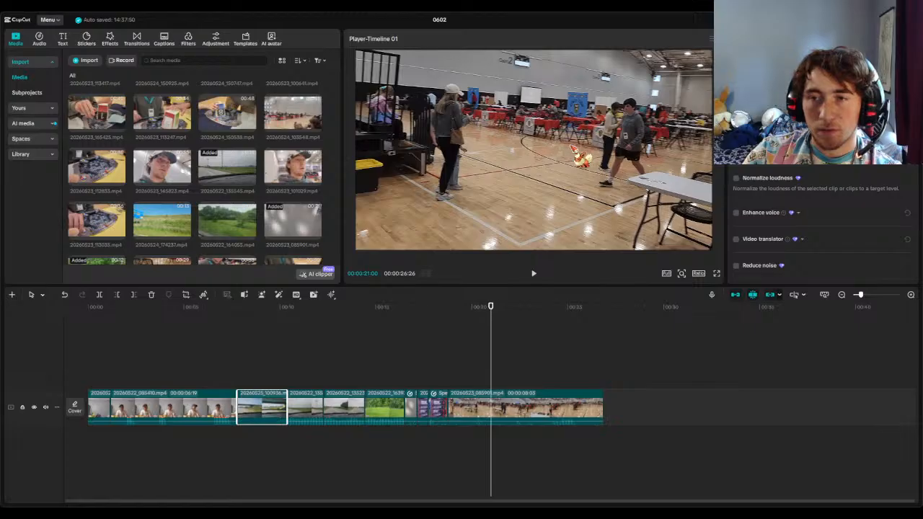
left_click_drag(491, 308, 307, 371)
left_click(312, 405)
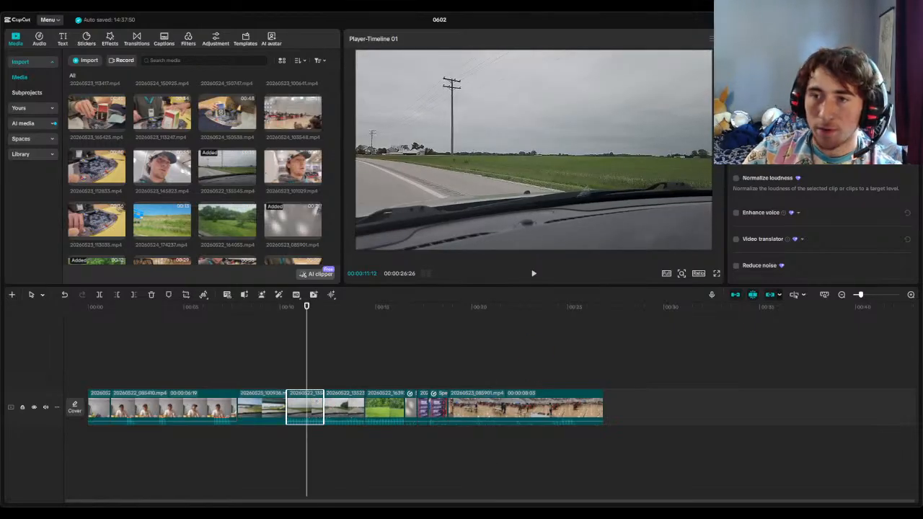
left_click(355, 413)
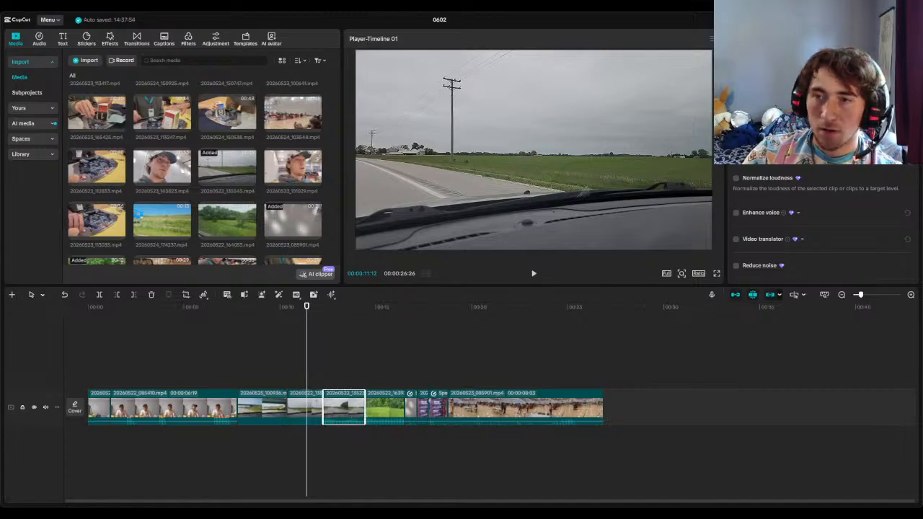
left_click(401, 413)
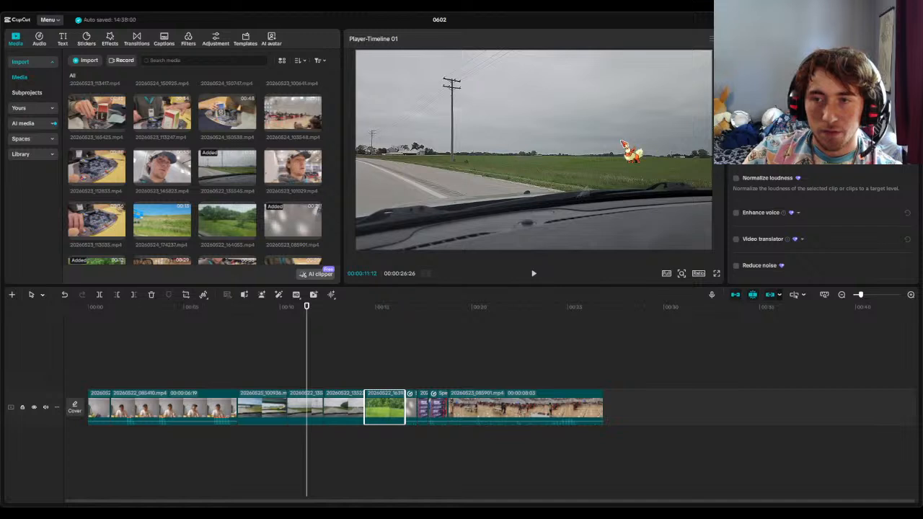
- Silence the audio of the four venue segments and play back the montage from the sunny highway clip
left_click(411, 411)
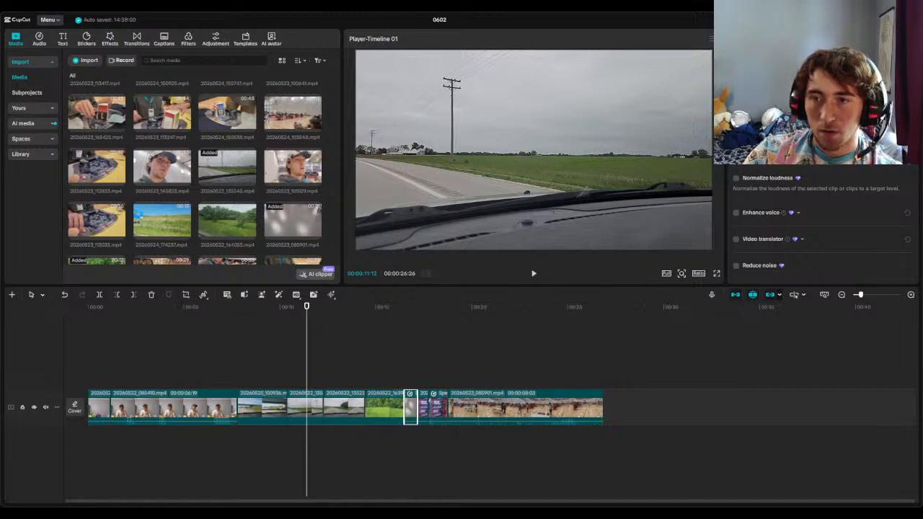
left_click(424, 406)
left_click(442, 409)
left_click(512, 406)
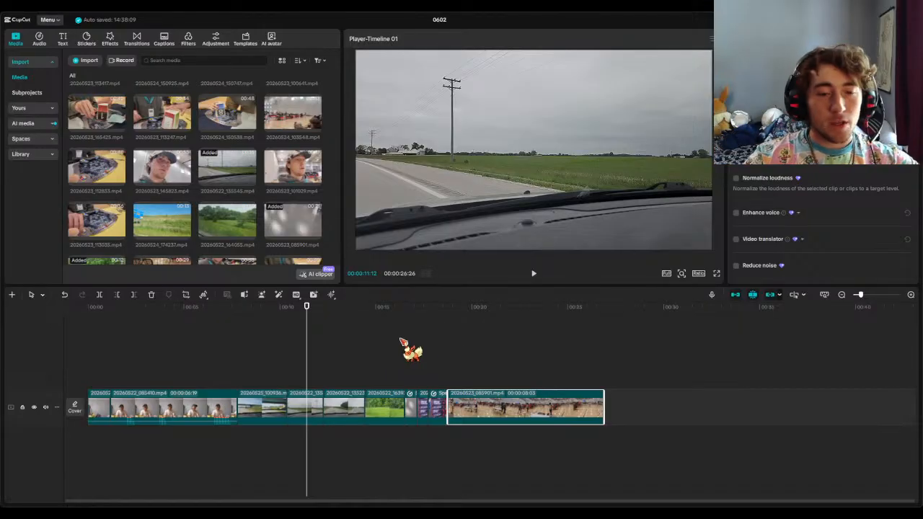
left_click_drag(307, 321, 237, 328)
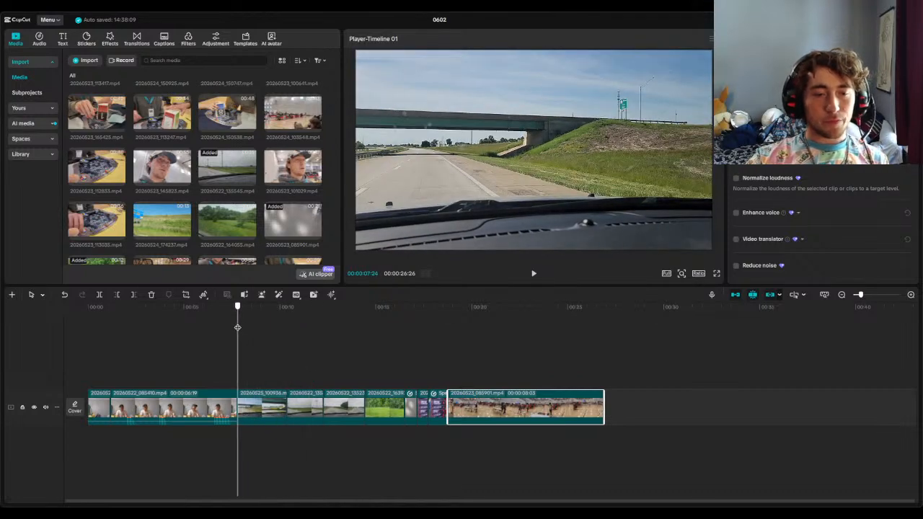
left_click(534, 274)
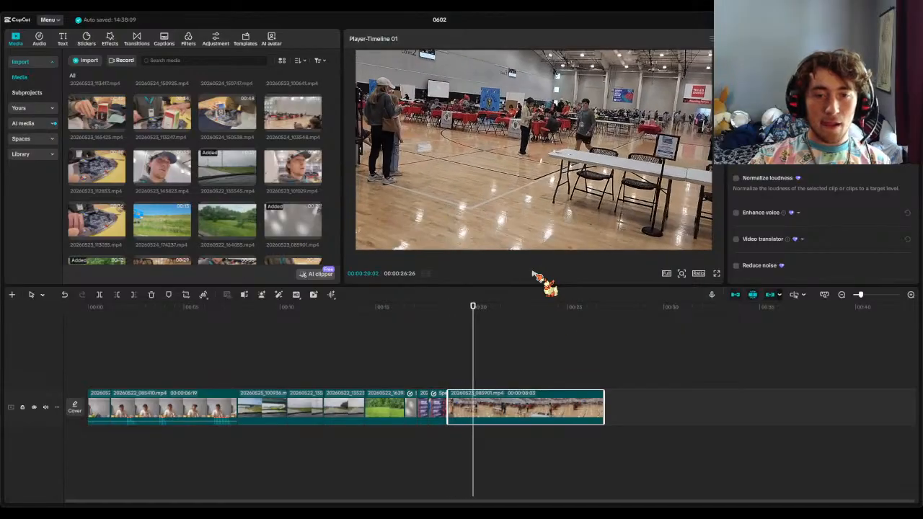
- Browse the favorites, brand music and trending songs in the audio library for background music, previewing Golden Hour
left_click(534, 274)
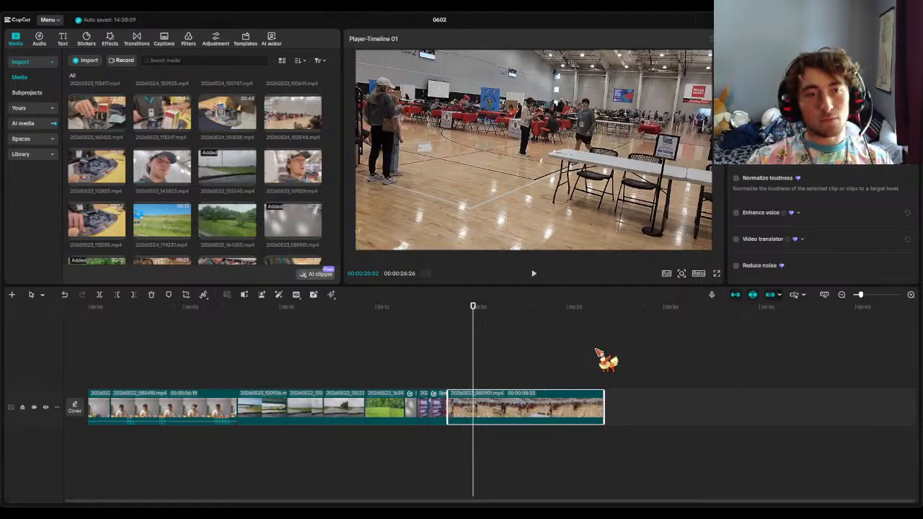
left_click(40, 38)
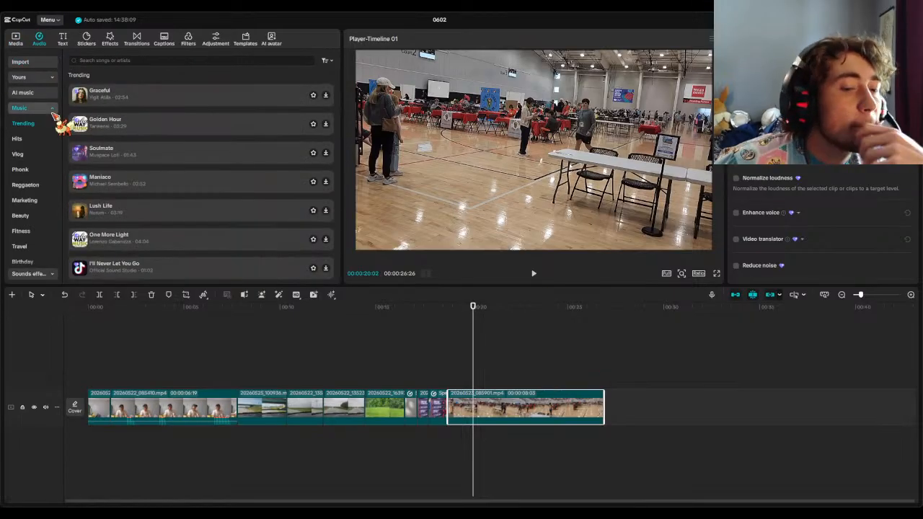
left_click(20, 77)
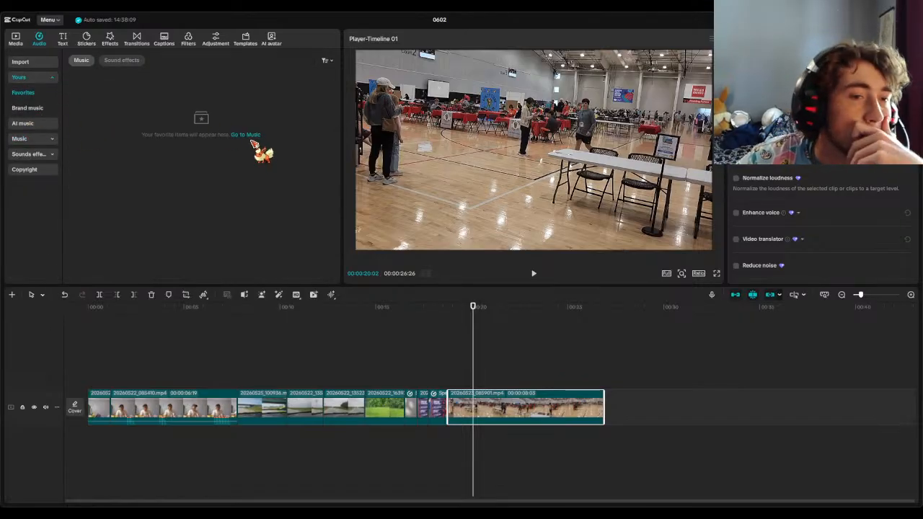
left_click(24, 108)
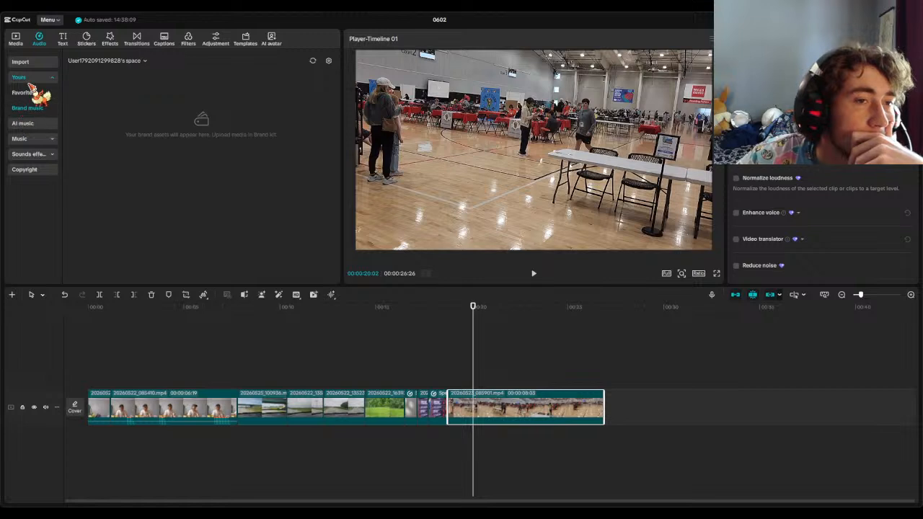
left_click(35, 93)
left_click(29, 77)
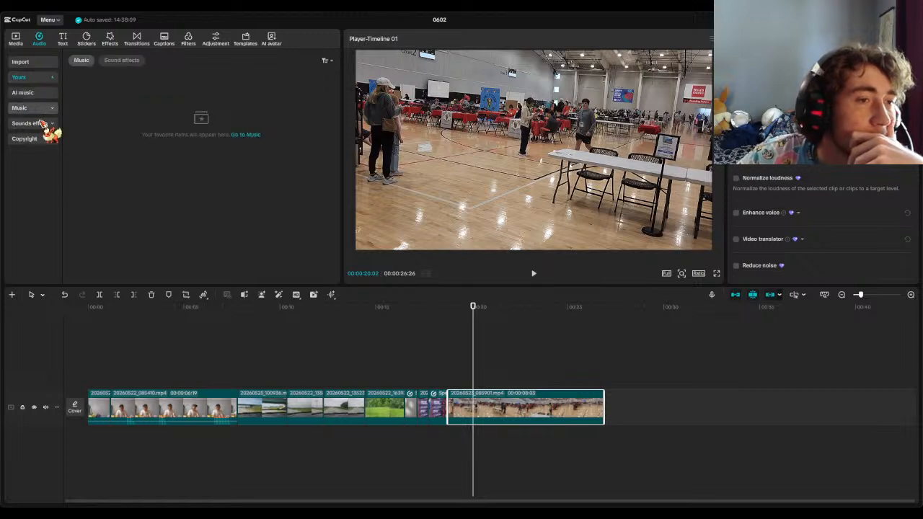
left_click(45, 63)
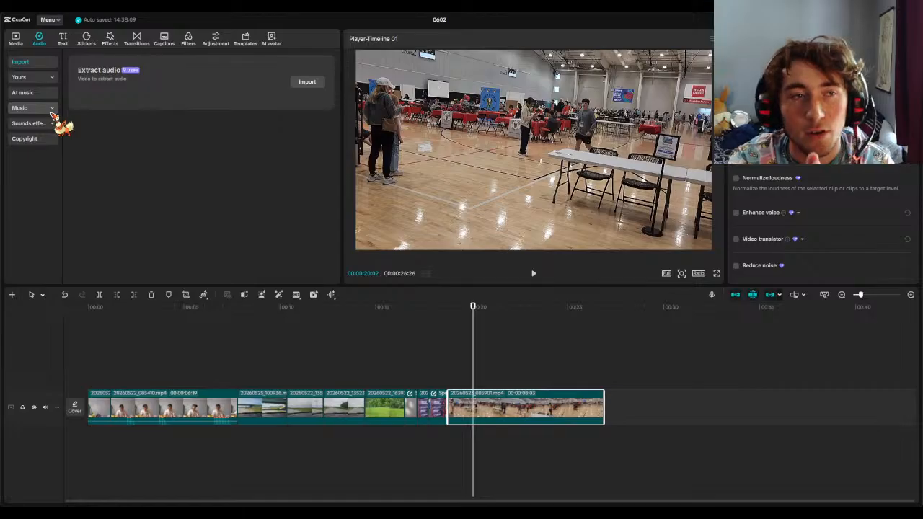
left_click(15, 39)
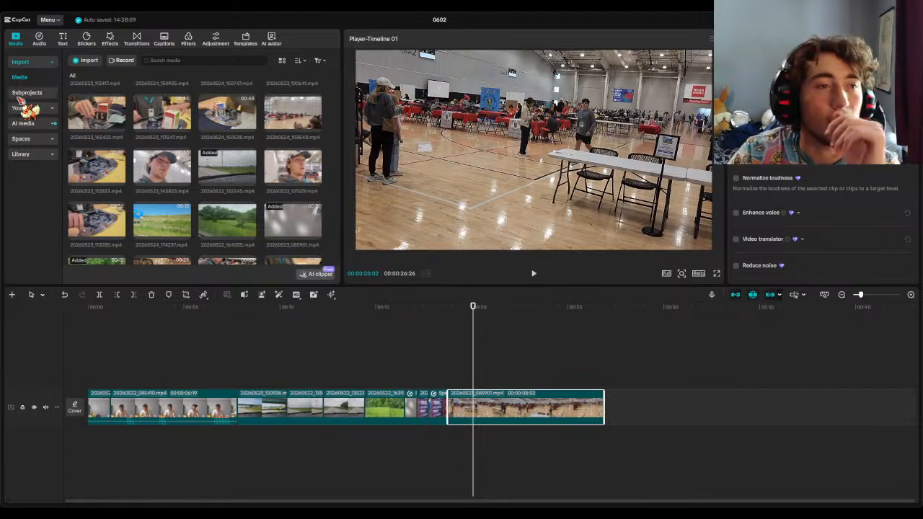
left_click(40, 40)
left_click(49, 108)
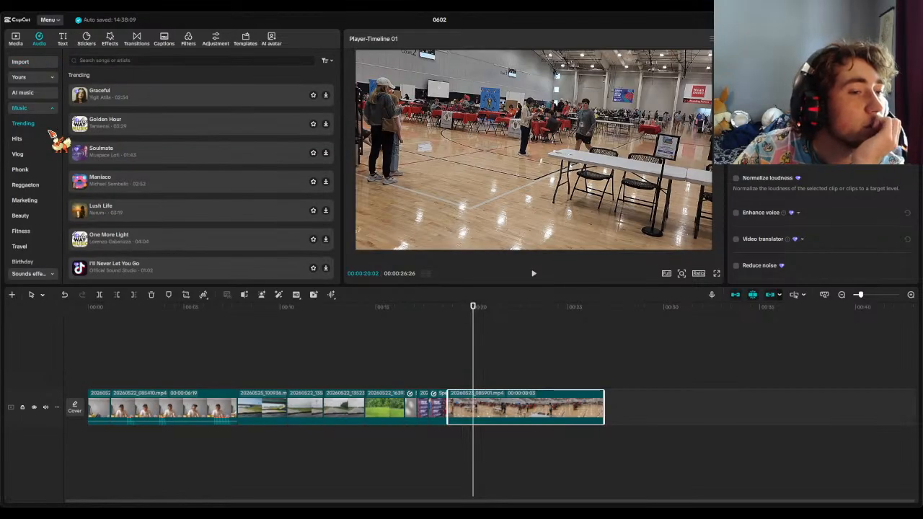
left_click(142, 130)
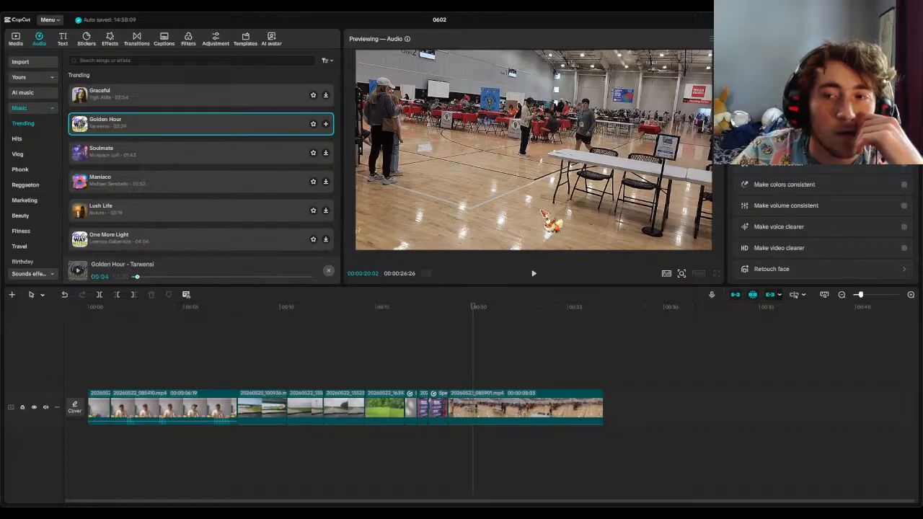
left_click(808, 44)
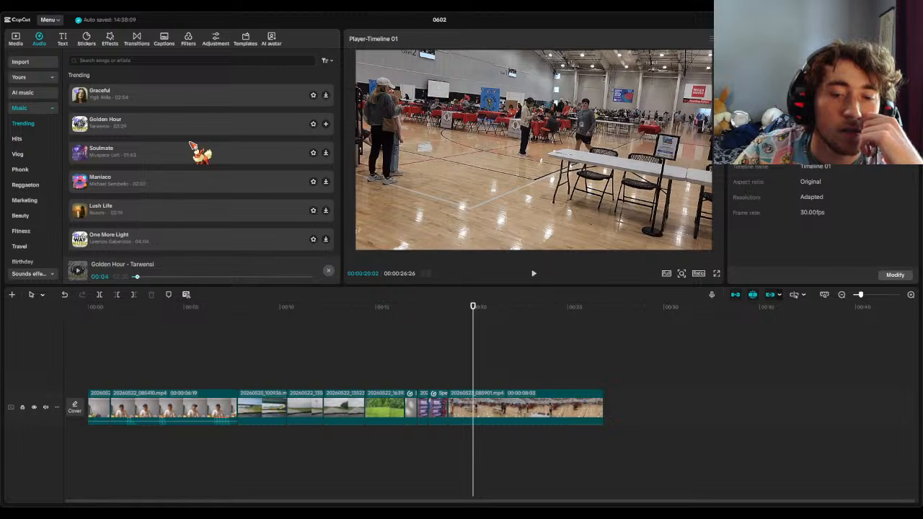
left_click(43, 77)
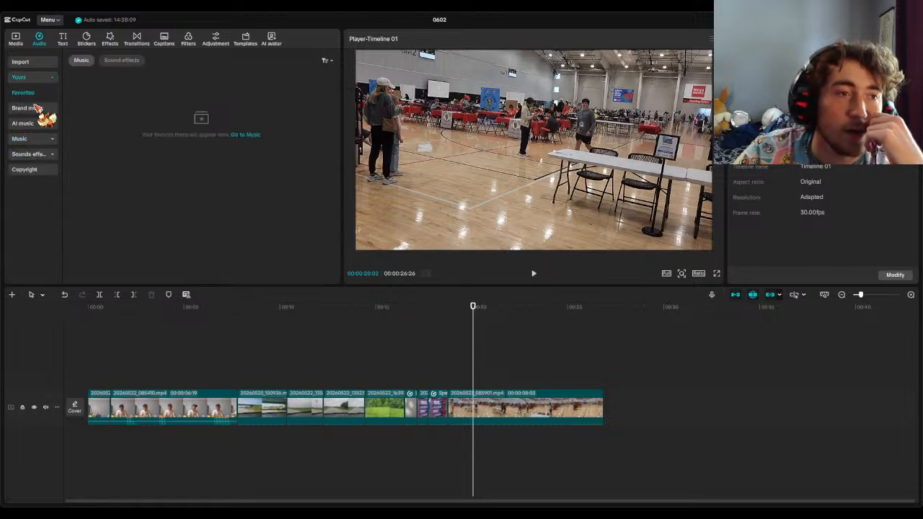
left_click(36, 61)
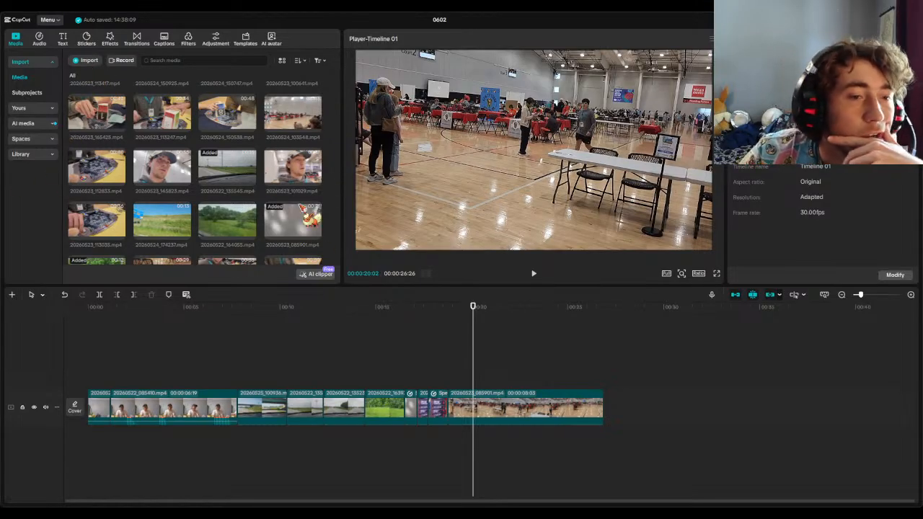
- Import the music file 368 - Dyalla.mp3, add it to the timeline and align its start with the beginning of the video
left_click(365, 251)
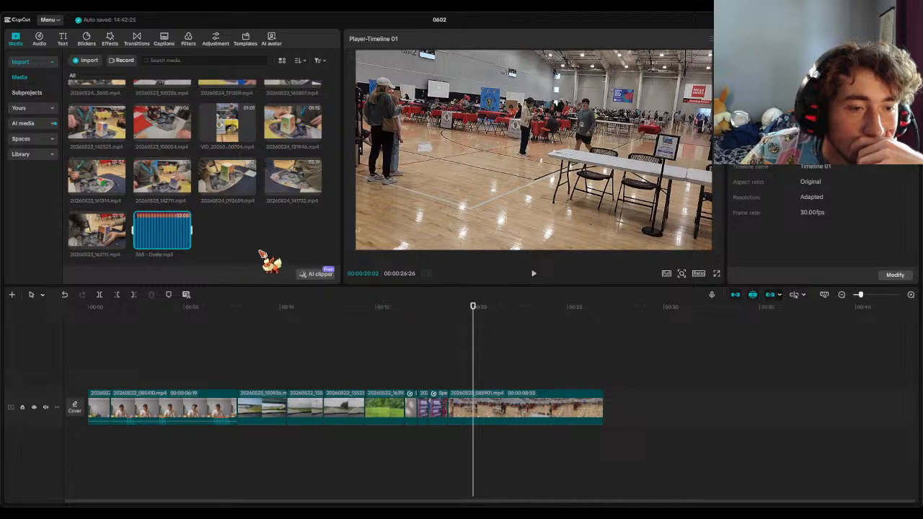
left_click(186, 246)
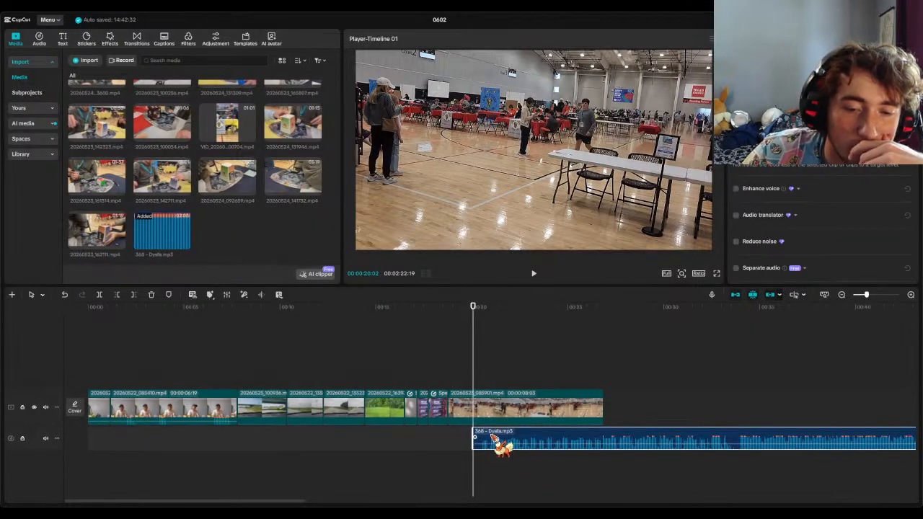
left_click_drag(509, 434, 124, 436)
left_click_drag(473, 308, 20, 339)
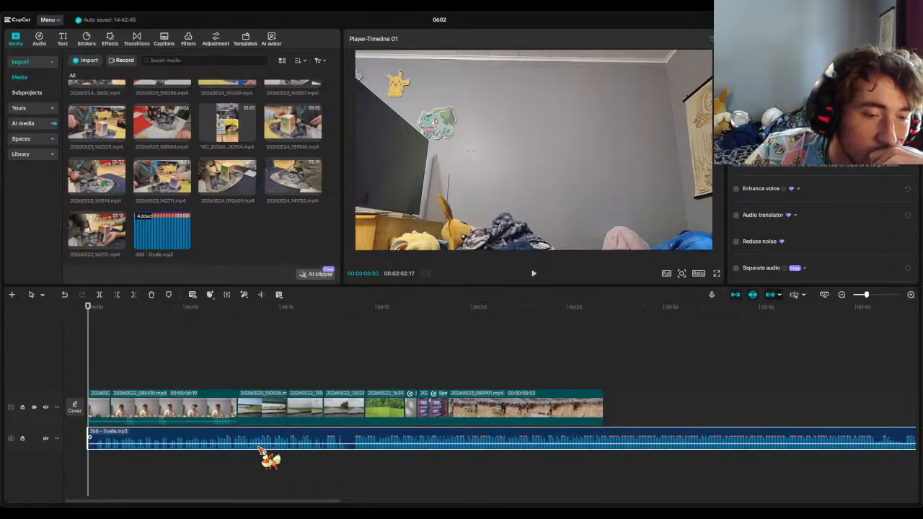
left_click_drag(89, 309, 202, 320)
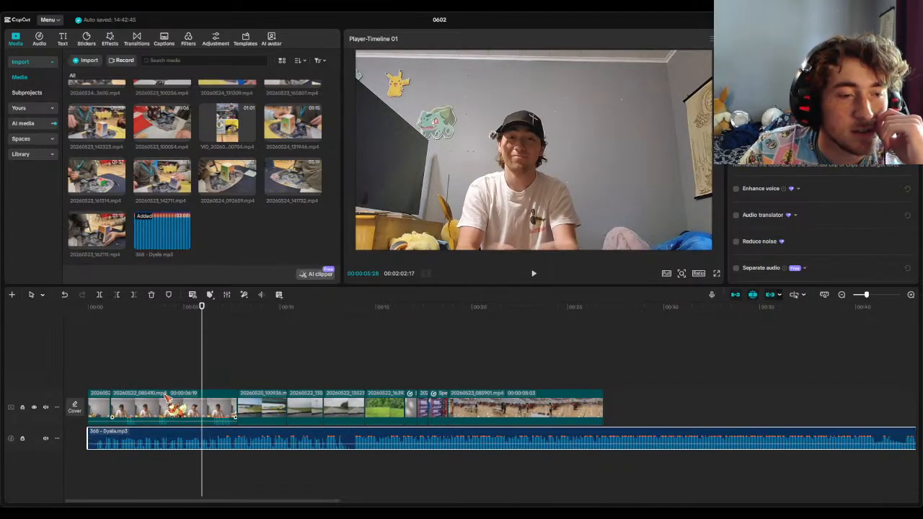
left_click(227, 442)
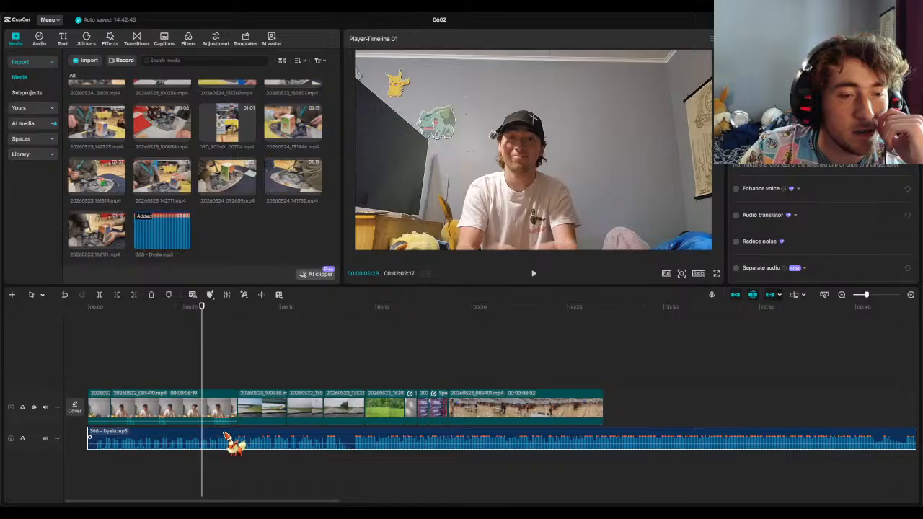
left_click(101, 295)
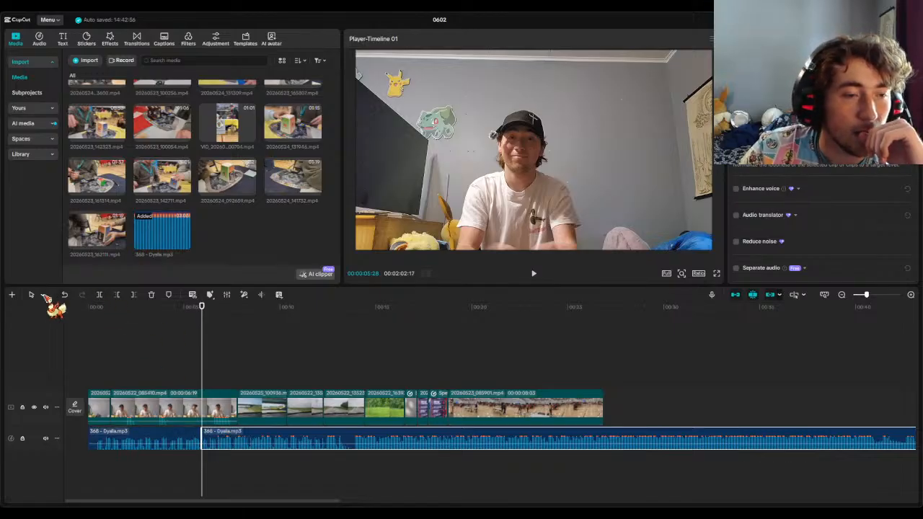
left_click(65, 295)
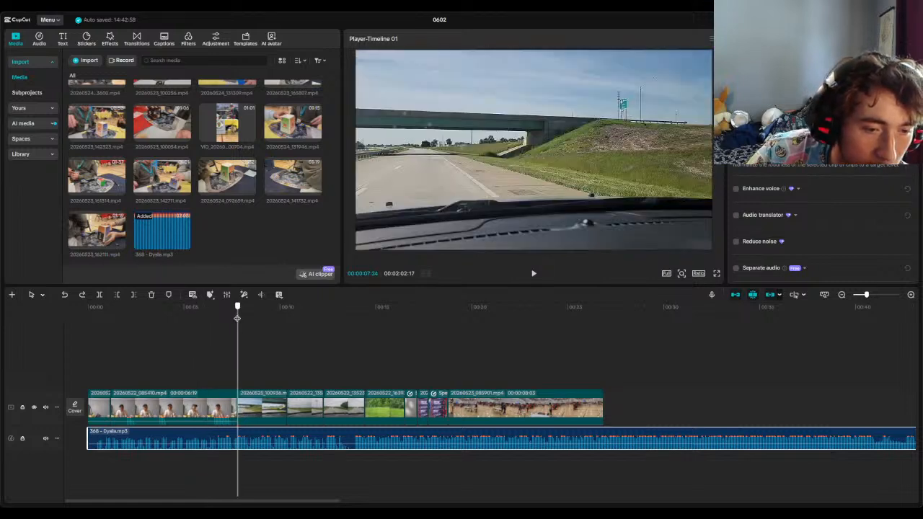
- Split the music track where the sunny highway clip starts and lower the volume of the part under the seated speaker
left_click(100, 295)
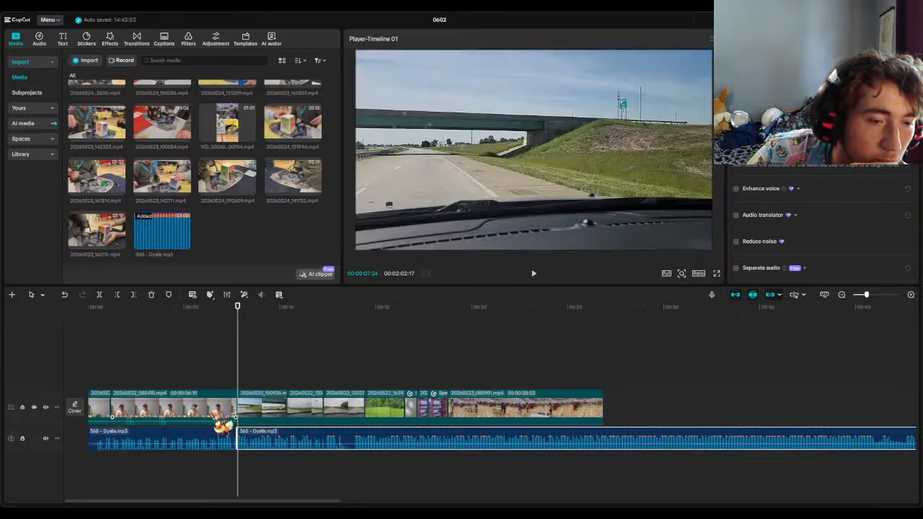
left_click(166, 440)
left_click_drag(836, 78, 806, 78)
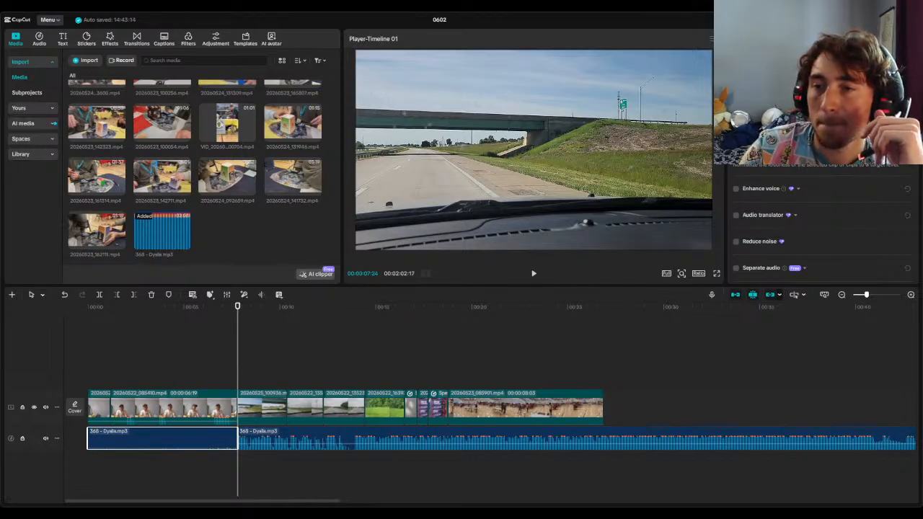
- Play back the opening from the start to check the music level and locate the beat drop against the montage clips
left_click_drag(238, 307, 190, 307)
left_click(74, 322)
left_click(534, 273)
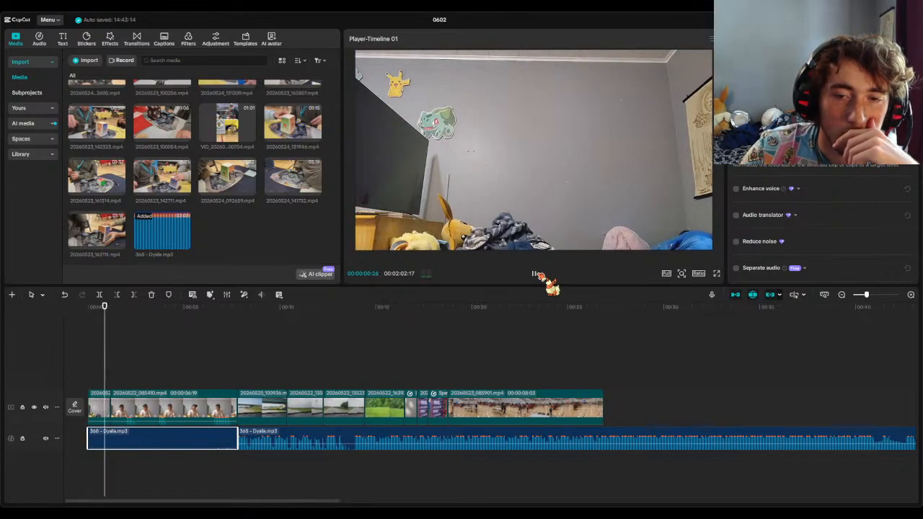
left_click(534, 274)
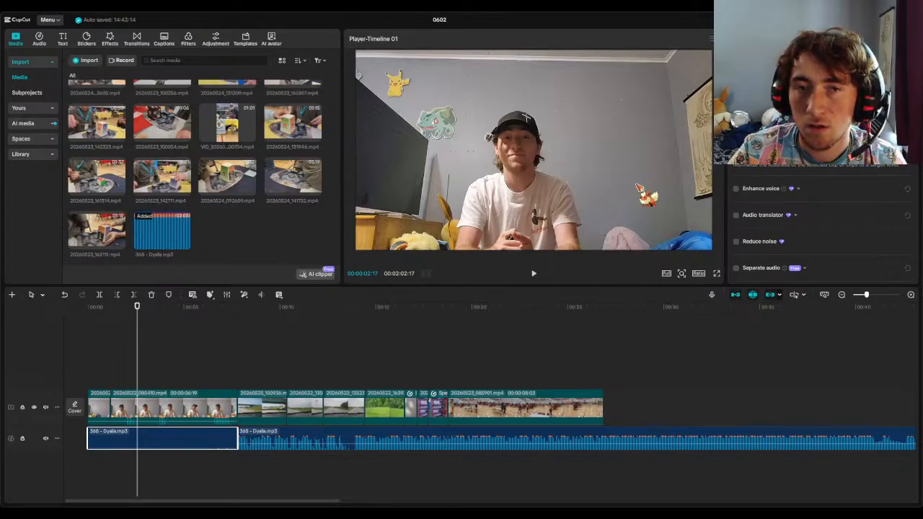
left_click(533, 275)
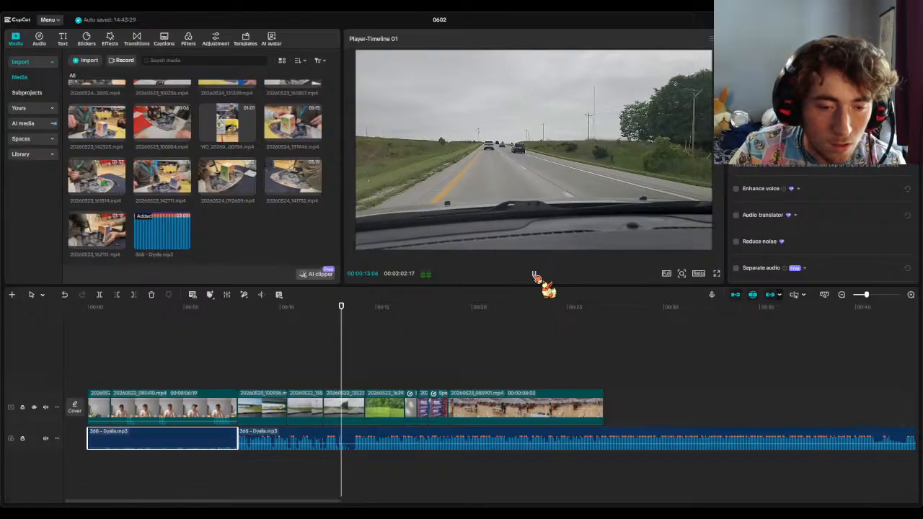
left_click(534, 276)
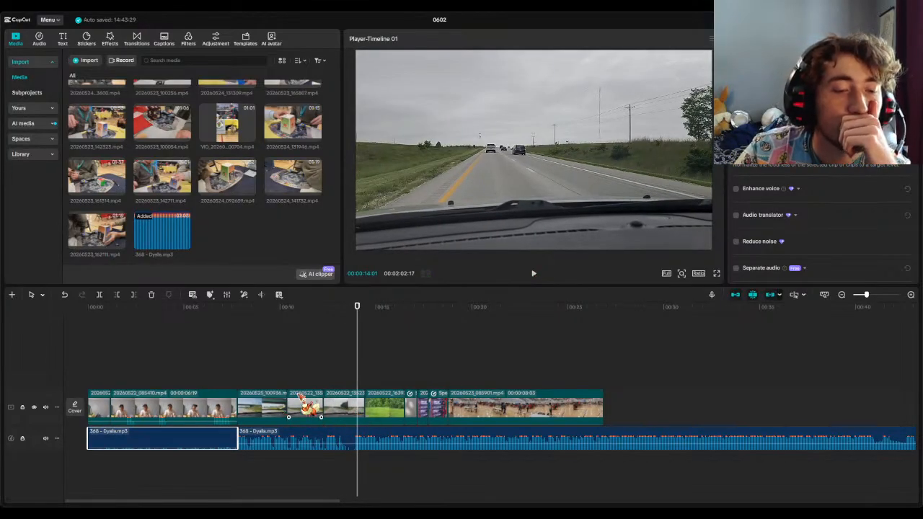
left_click_drag(359, 309, 349, 312)
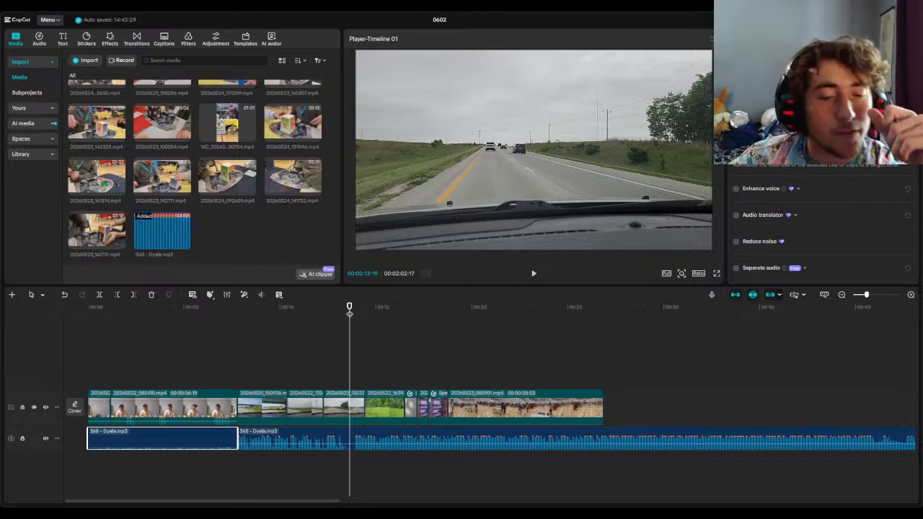
- Speed up the sunny highway clip to about double speed, cutting its length roughly in half
left_click(266, 405)
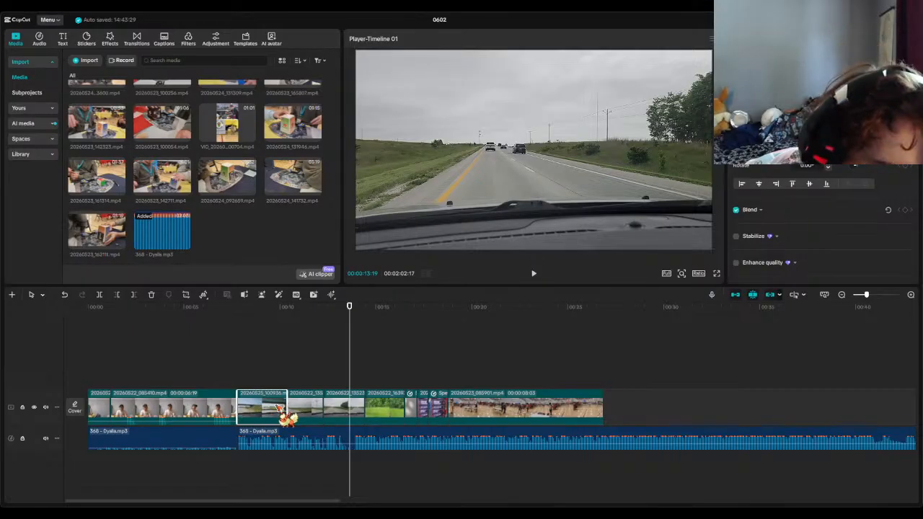
left_click(477, 366)
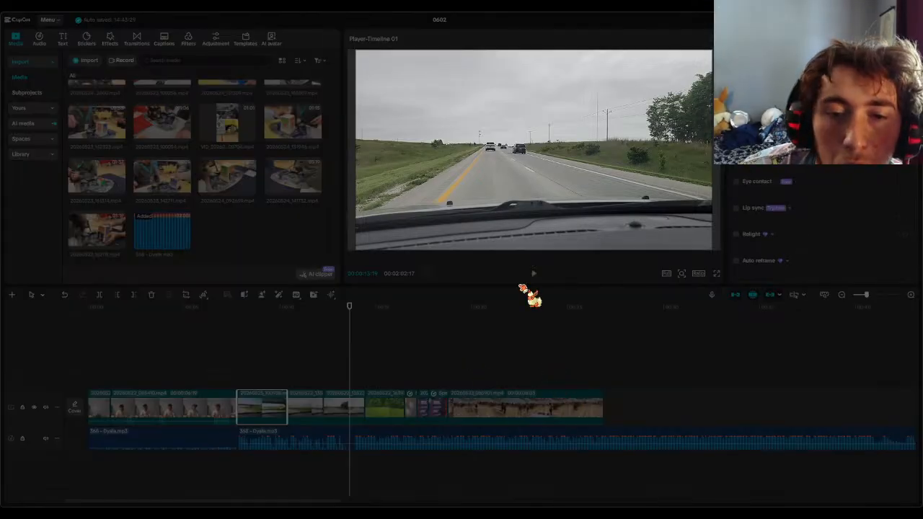
left_click(519, 286)
left_click(260, 339)
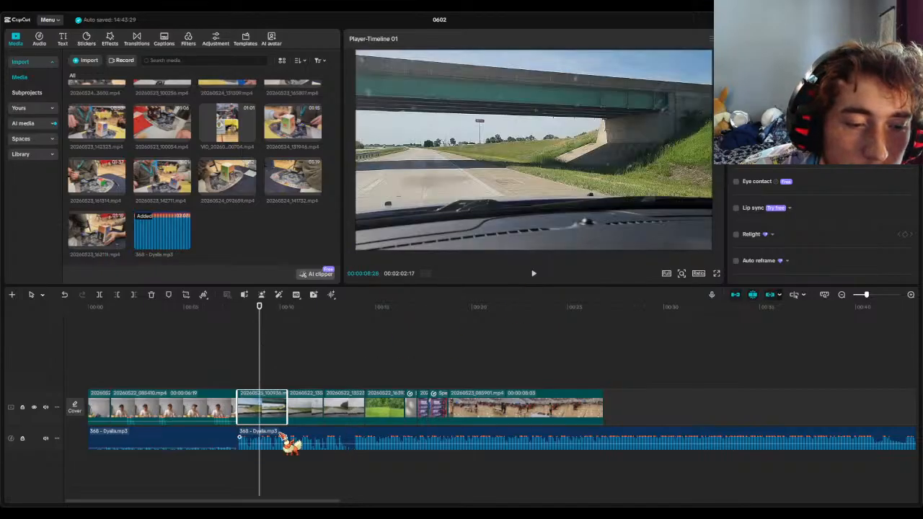
left_click(789, 39)
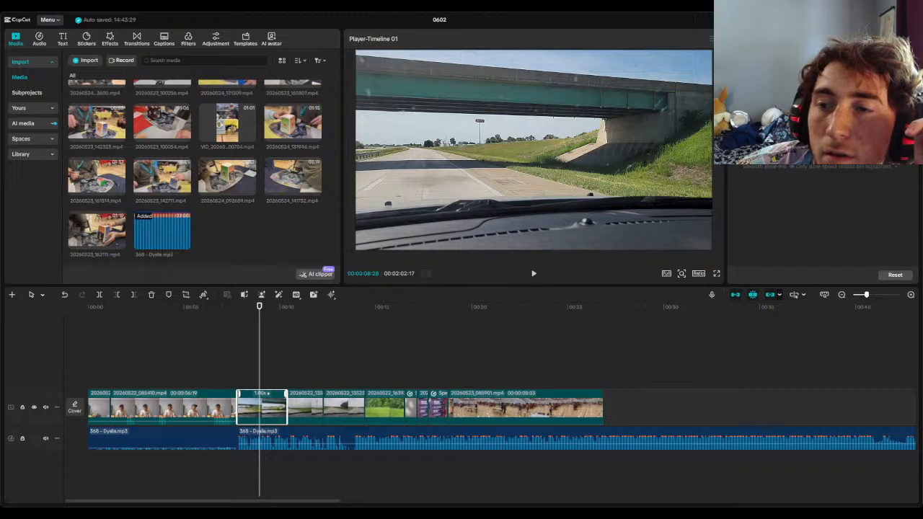
left_click_drag(768, 95, 795, 95)
- Speed up the two driving clips and the green roadside clip to about double speed each
left_click(296, 415)
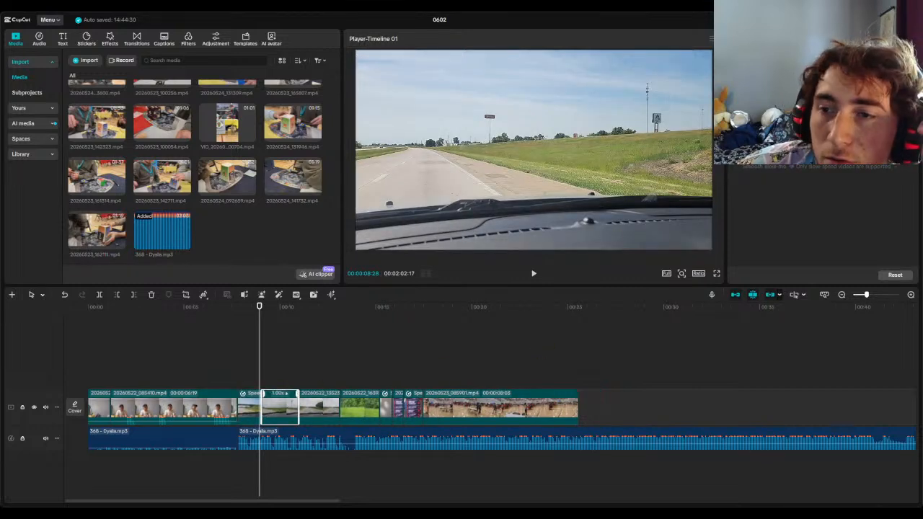
left_click_drag(768, 95, 795, 95)
left_click(313, 414)
left_click_drag(768, 96, 794, 95)
left_click(322, 411)
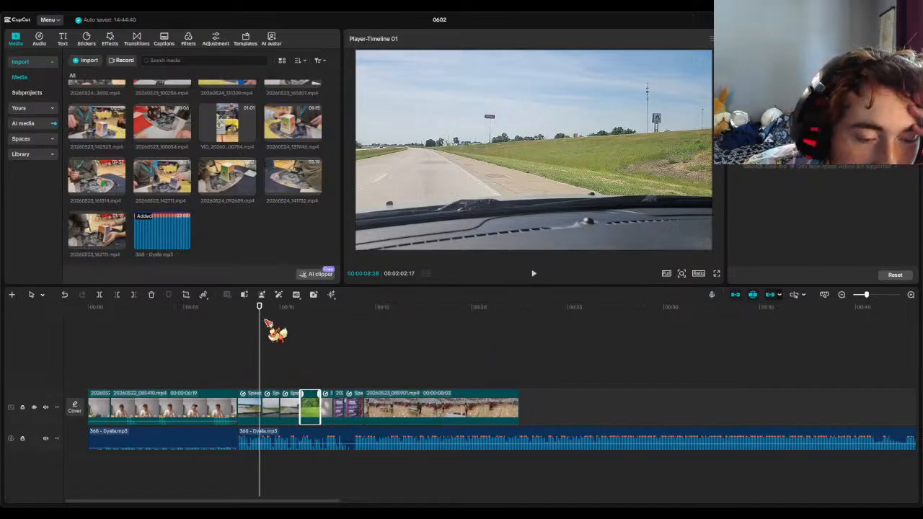
- Play the montage through the beat drop and speed up the venue entrance clip to bring the gym clip's start closer to it
left_click(534, 274)
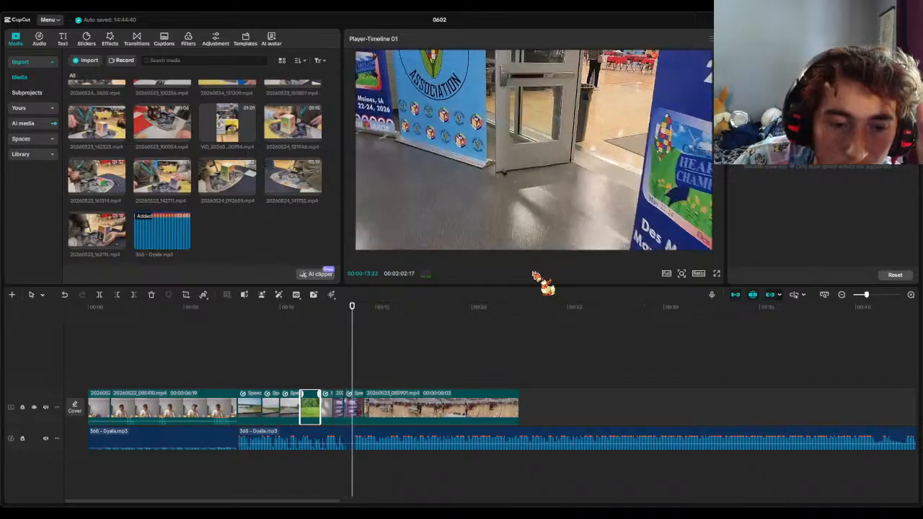
left_click(534, 274)
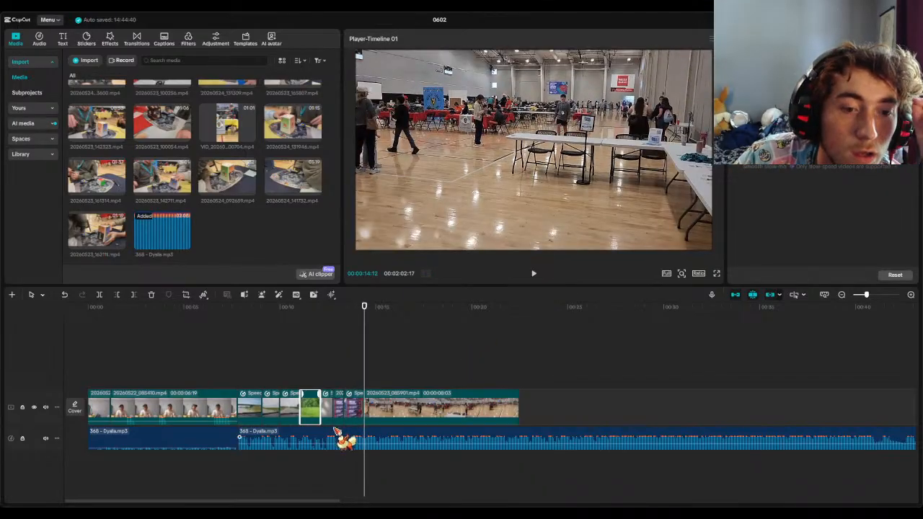
left_click(355, 409)
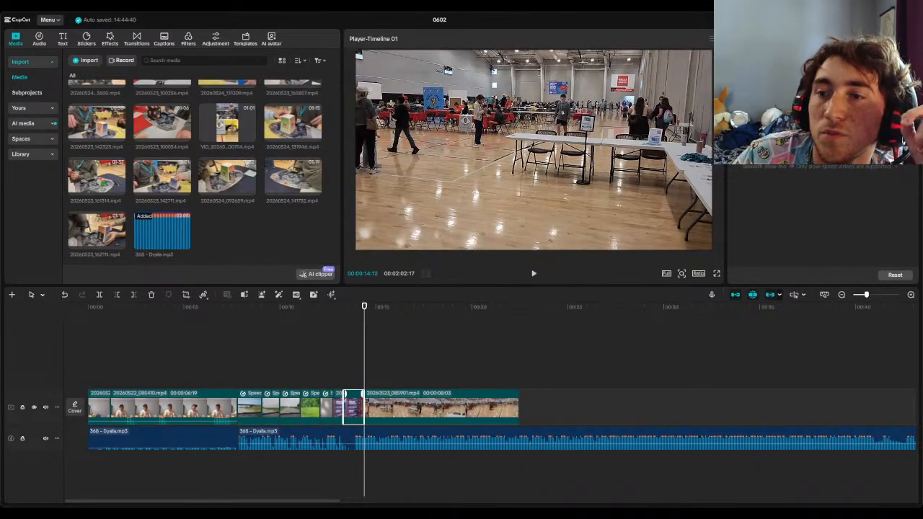
left_click_drag(762, 109, 771, 108)
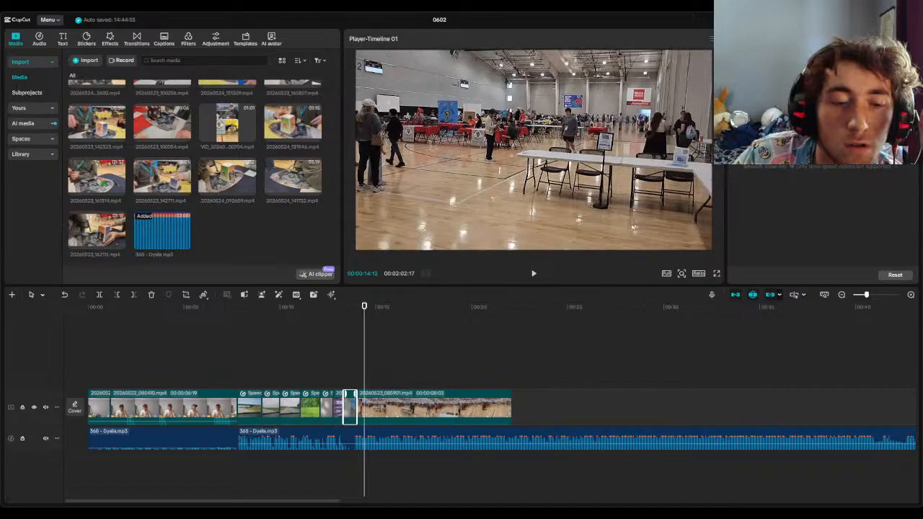
- Check the gym clip's start against the beat drop in the music, review the entrance clip's speed, and play back the cut
left_click_drag(370, 430, 370, 436)
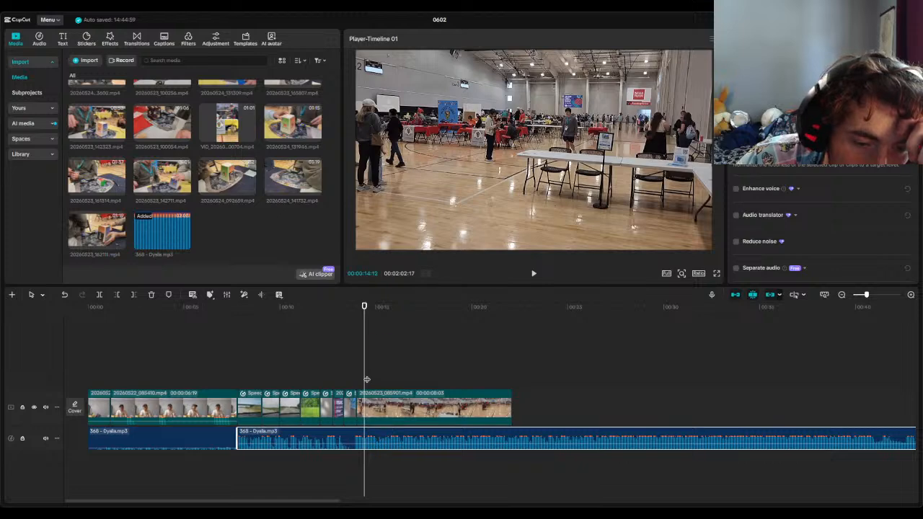
left_click(359, 323)
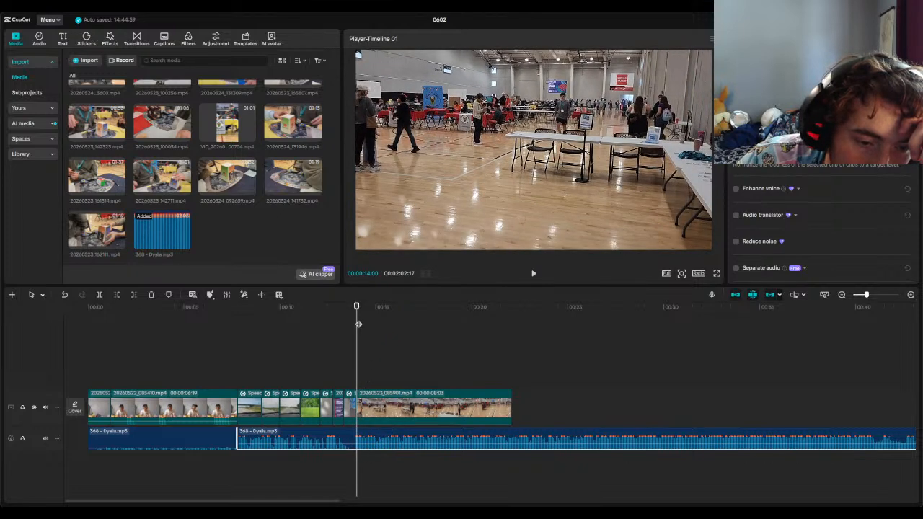
left_click_drag(356, 405, 356, 406)
left_click(366, 437)
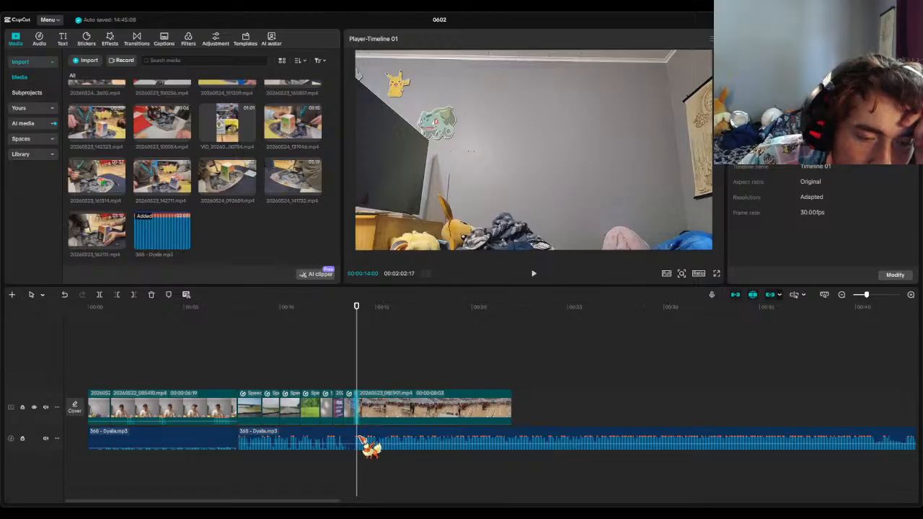
left_click(350, 408)
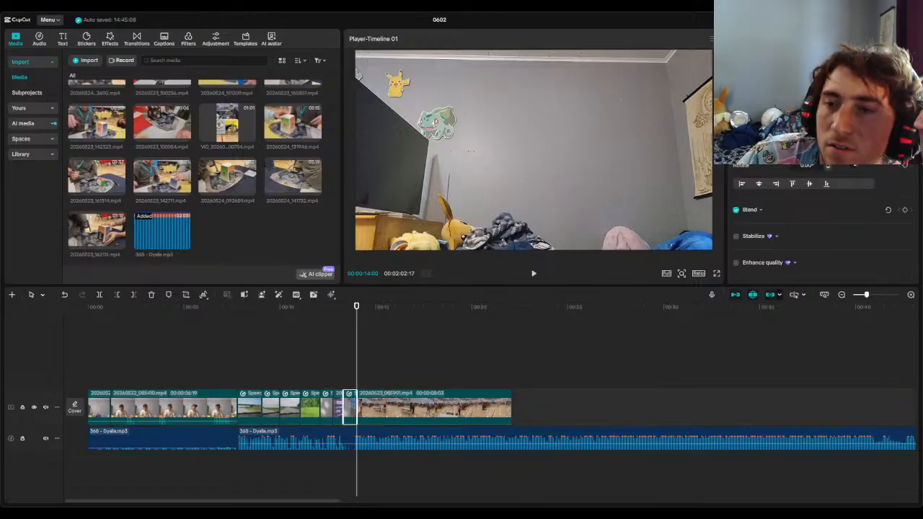
left_click(789, 39)
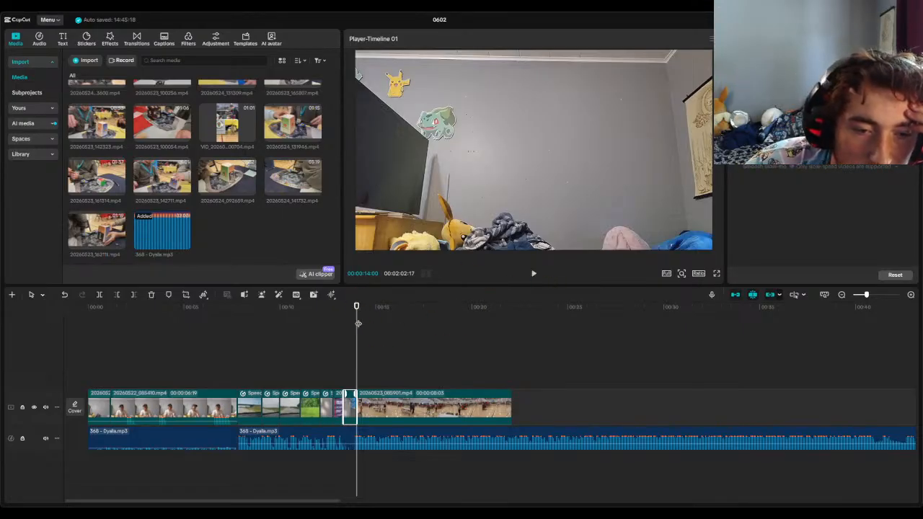
left_click(327, 317)
left_click(534, 274)
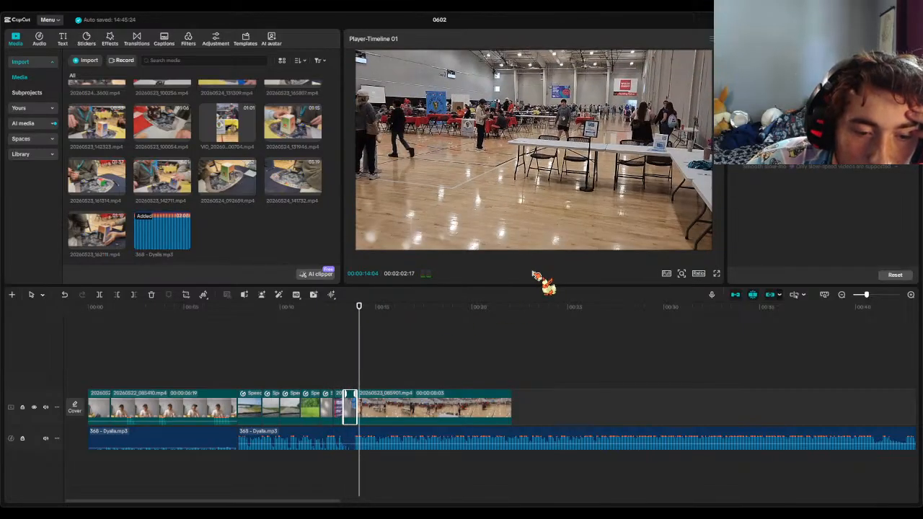
- Try a short fade-in on the music part that starts at the sunny highway clip and play back the transition
left_click(233, 318)
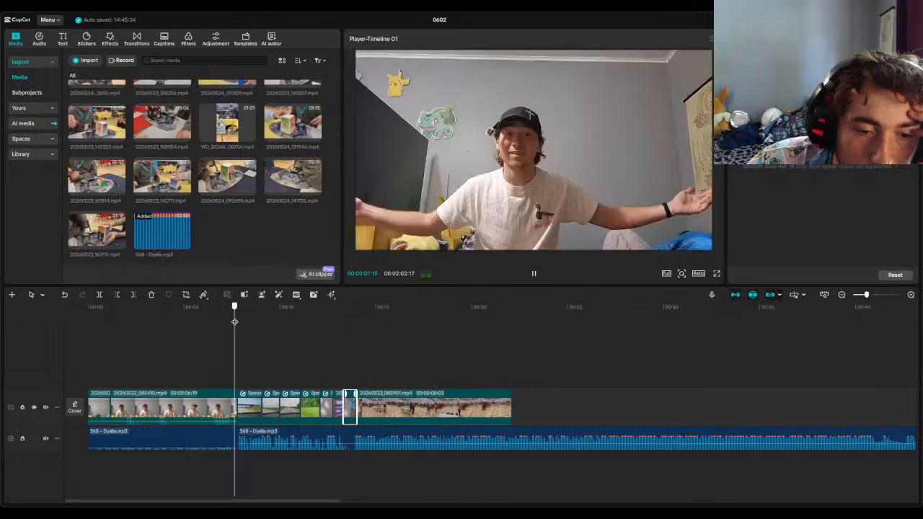
left_click_drag(248, 321, 205, 321)
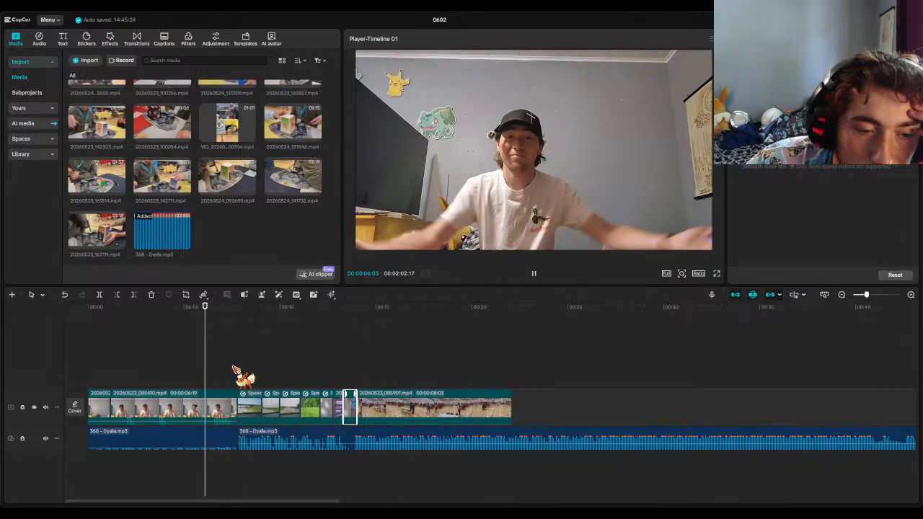
left_click(253, 443)
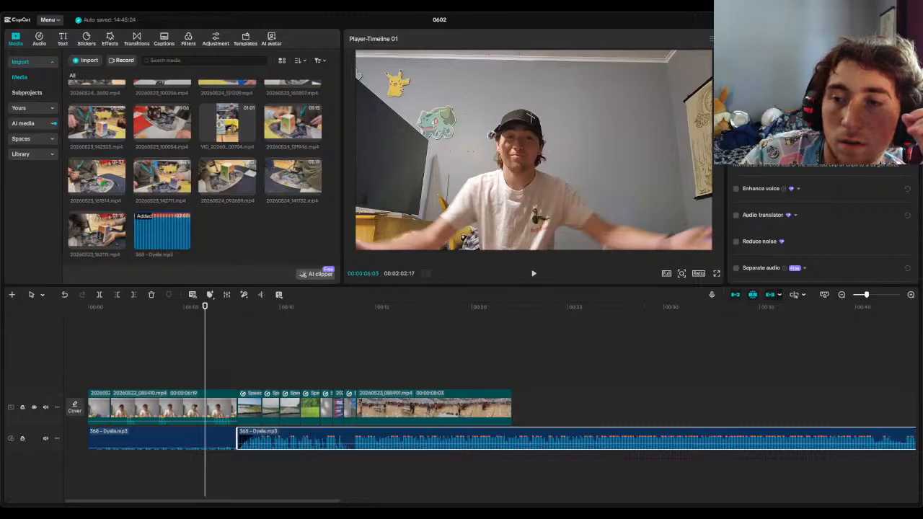
left_click(226, 442)
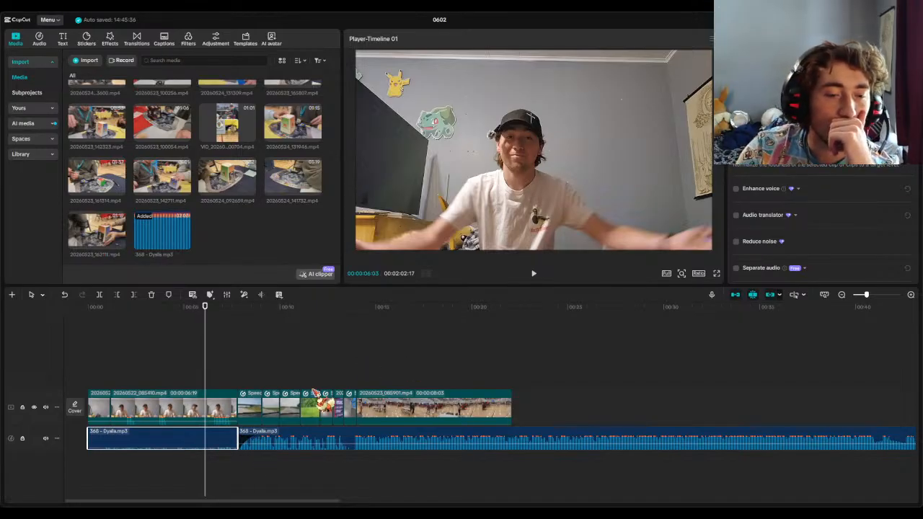
key("space")
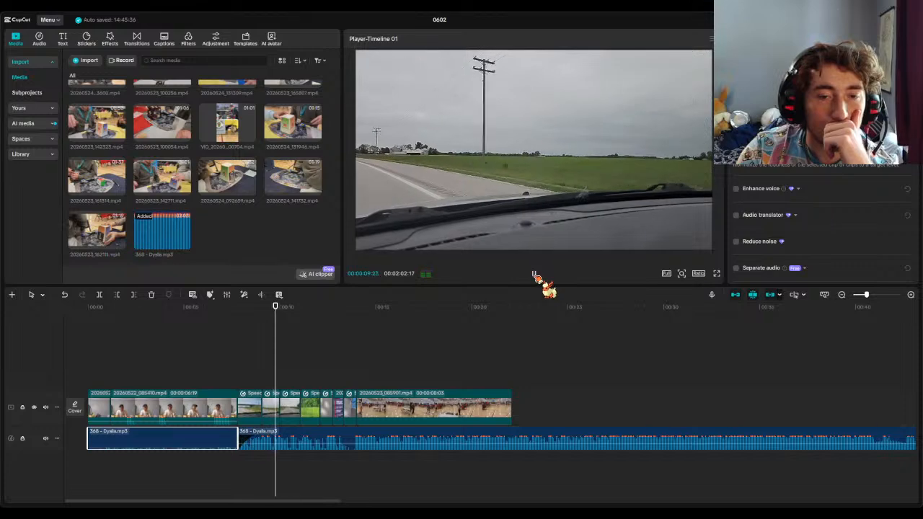
left_click(533, 275)
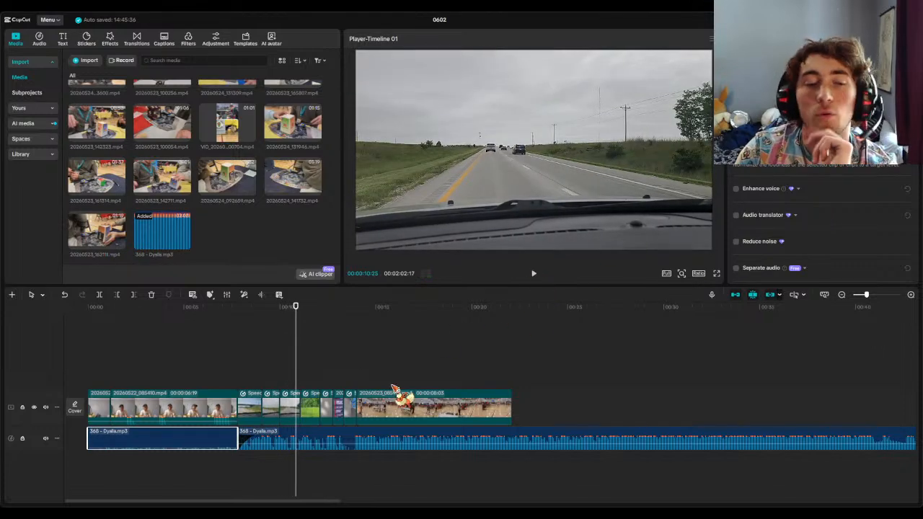
- Replace the fade-in on the montage music with a longer one and play from the seated speaker into the gym clip
left_click(290, 442)
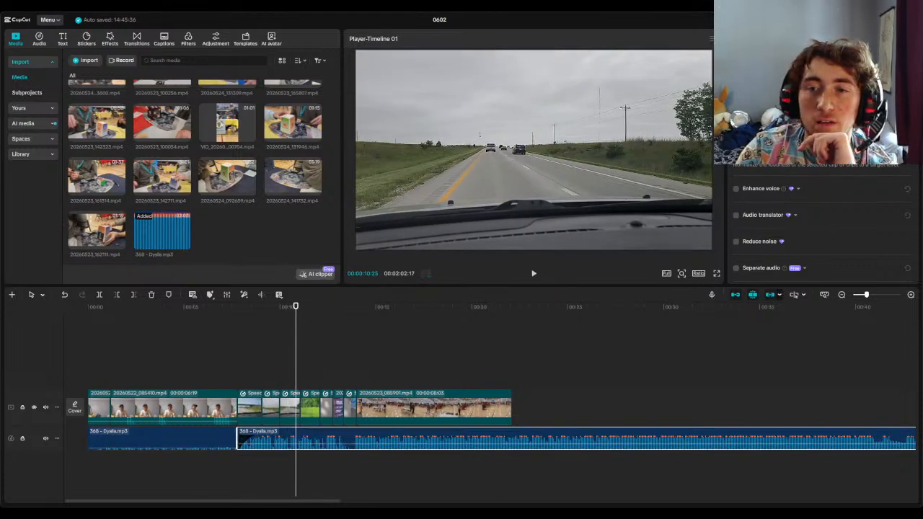
left_click_drag(298, 319, 211, 319)
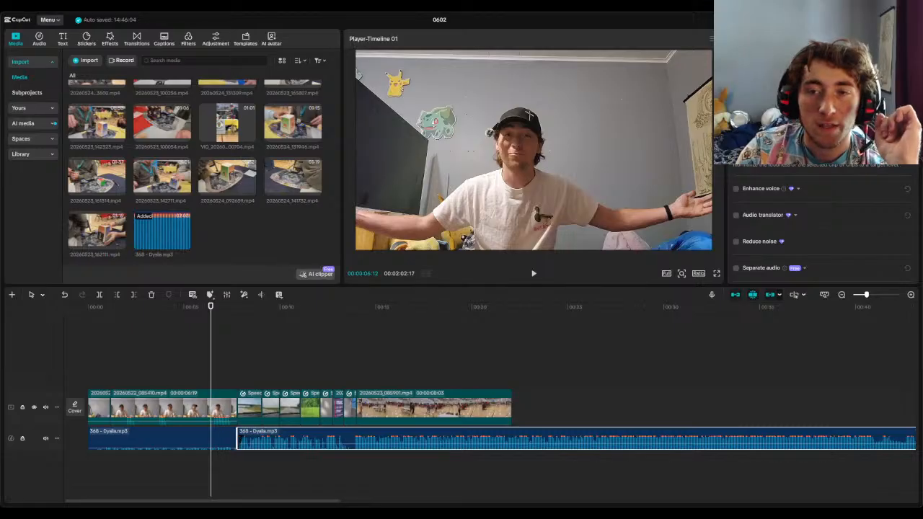
left_click(175, 439)
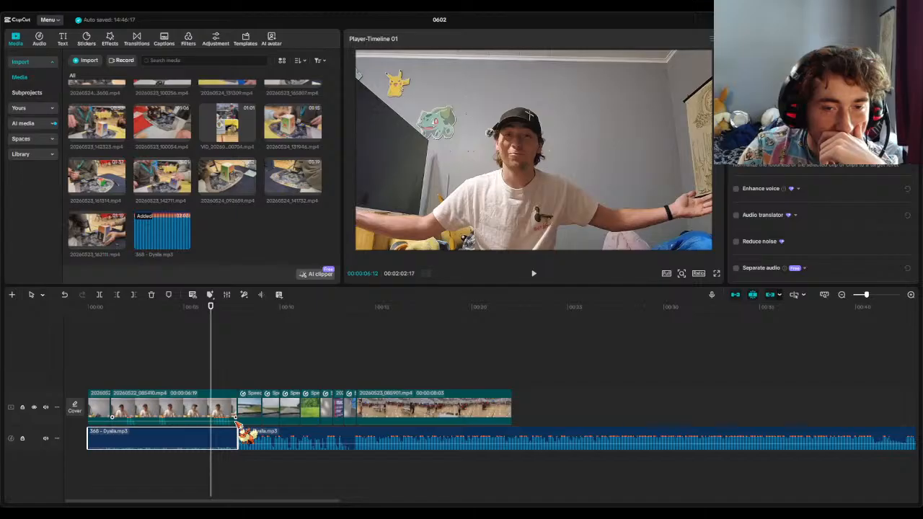
left_click(268, 441)
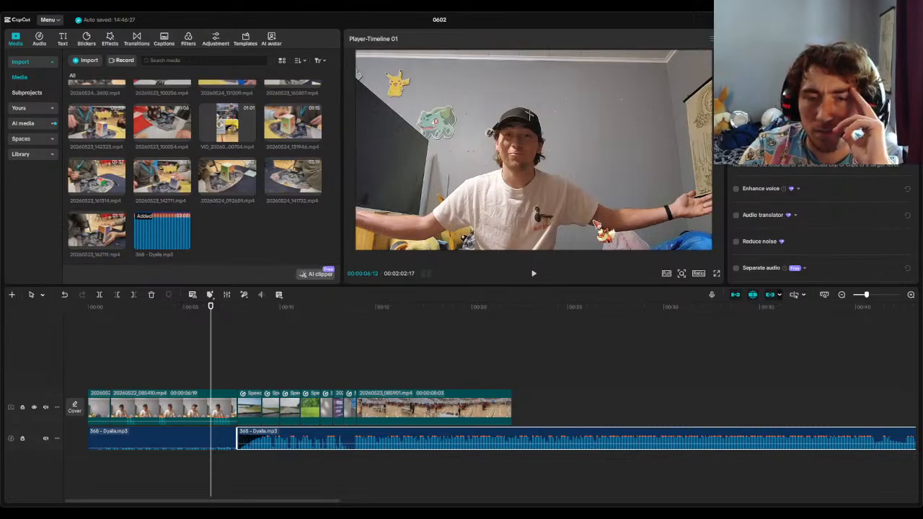
left_click(535, 273)
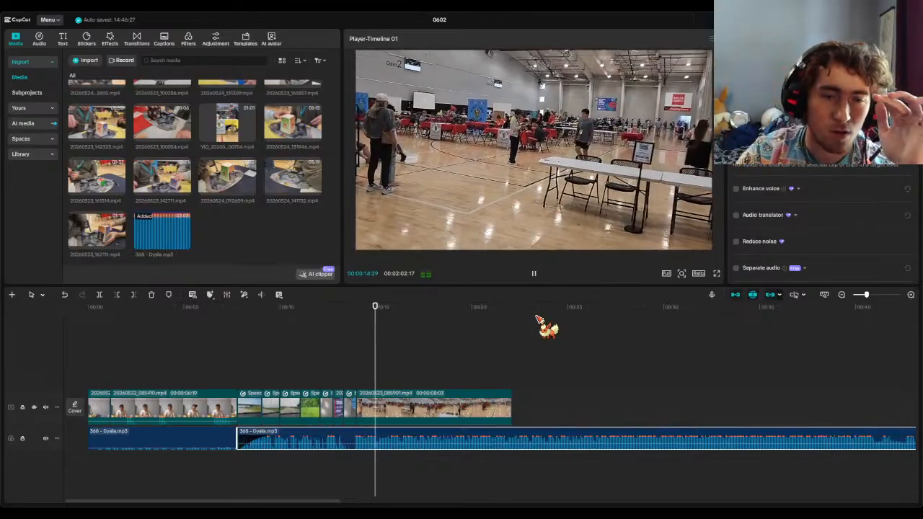
left_click(537, 275)
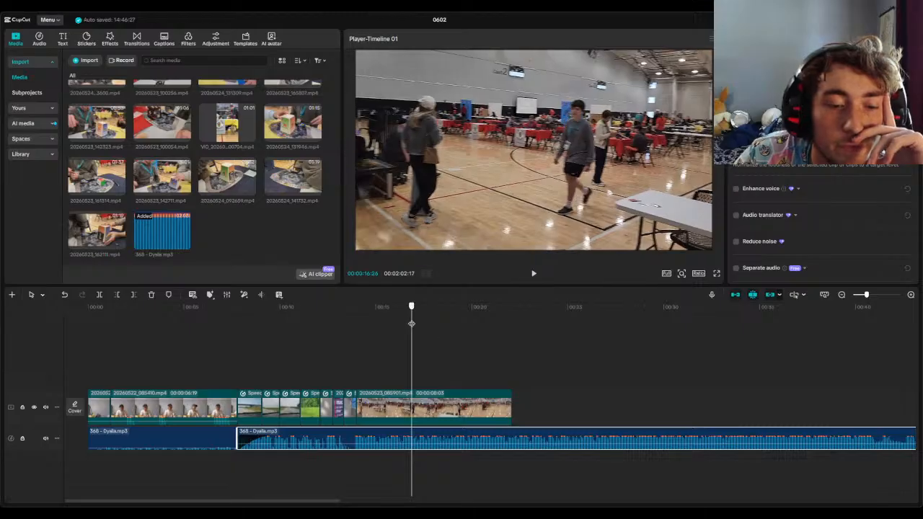
- Replay the cut into the gym clip and slightly speed up the green roadside clip to shorten it
left_click_drag(411, 335, 351, 335)
left_click(534, 275)
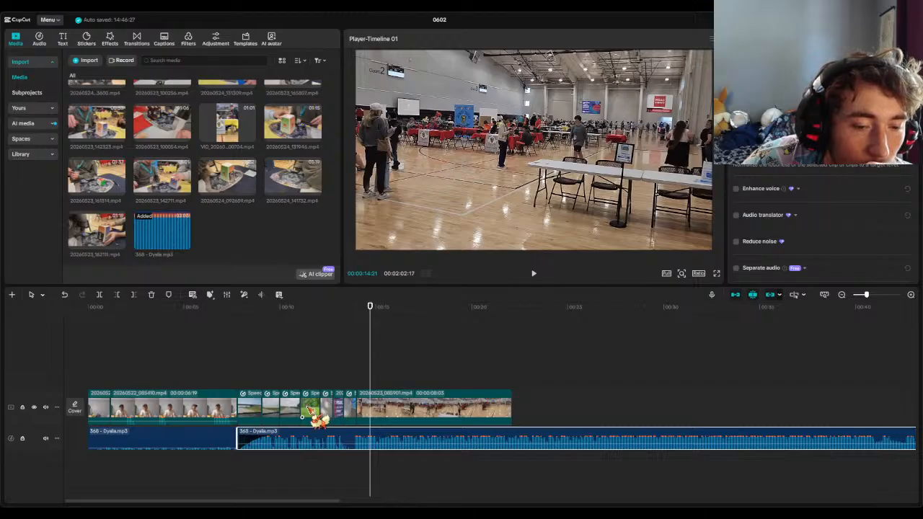
left_click(311, 411)
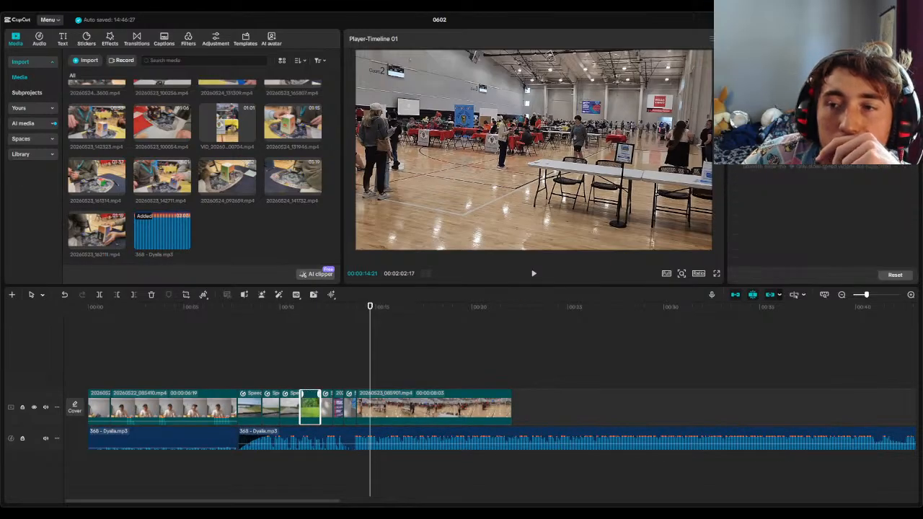
left_click_drag(780, 95, 787, 94)
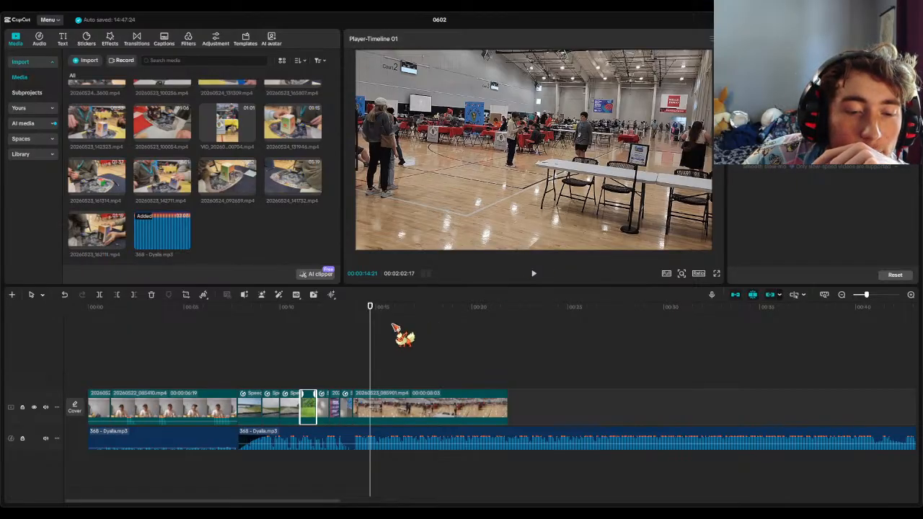
- Locate the beat drop and fine-tune the green roadside clip's speed in small increments so the gym clip starts on the beat
left_click_drag(371, 321, 337, 322)
left_click(534, 274)
left_click(534, 275)
left_click_drag(362, 323, 353, 323)
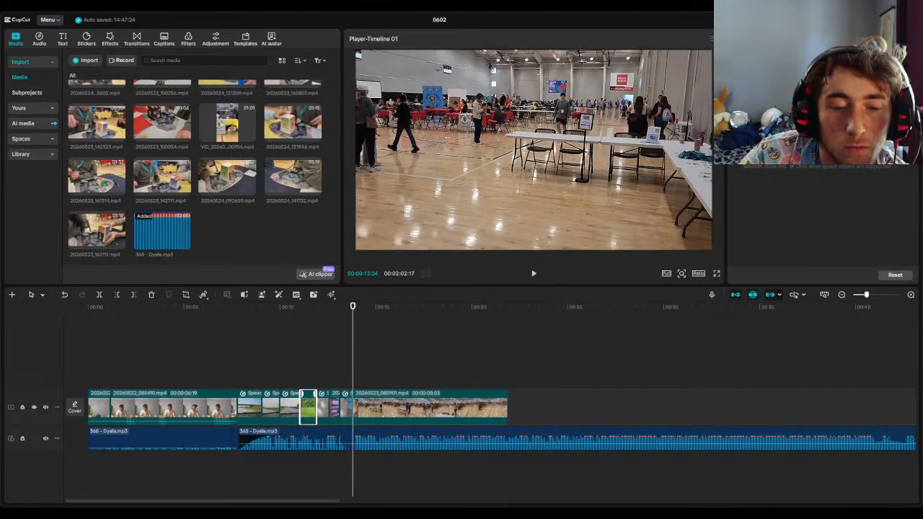
left_click(906, 100)
left_click(906, 99)
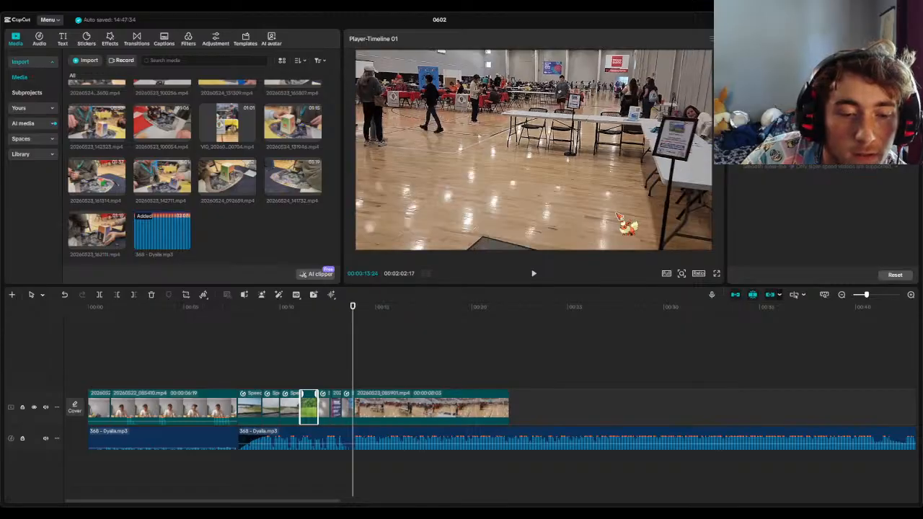
left_click(355, 310)
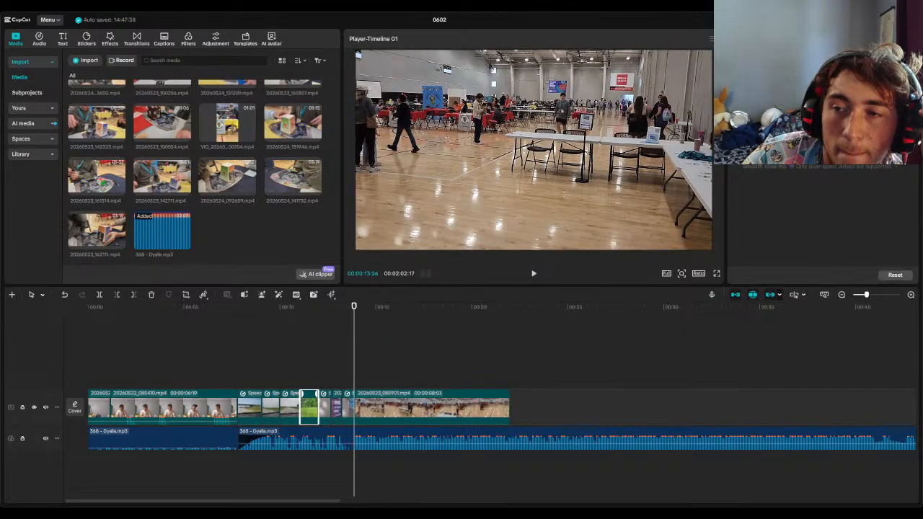
left_click(906, 99)
left_click(354, 313)
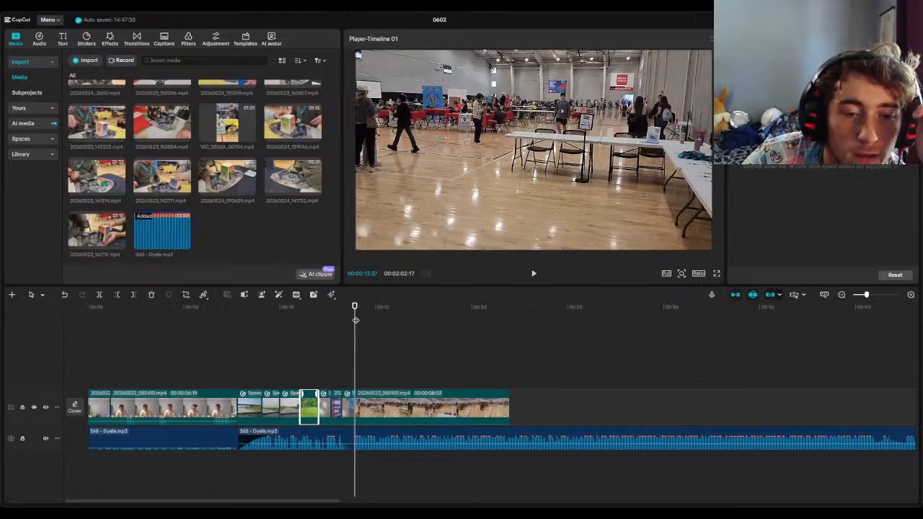
- Play back the montage past the beat drop and trim the end of the gym clip to about 5 seconds
left_click_drag(355, 321, 296, 325)
left_click(535, 274)
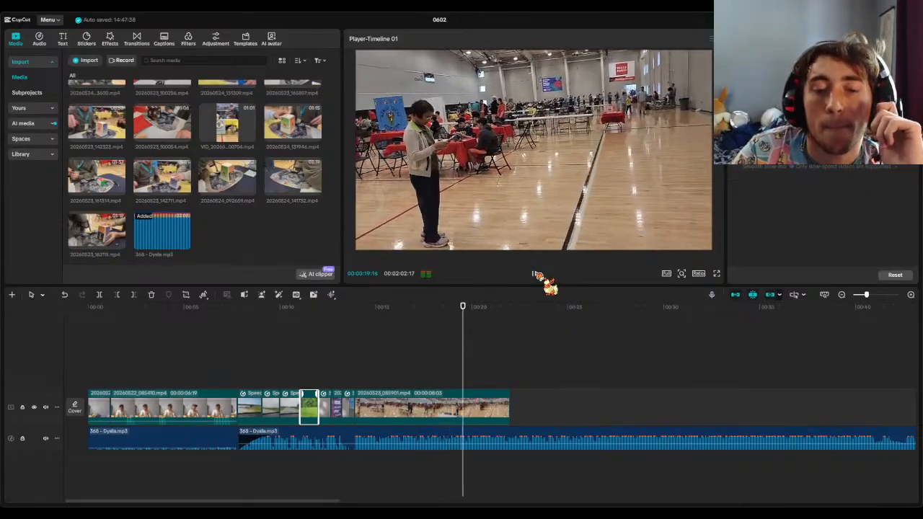
left_click(536, 274)
left_click(509, 407)
left_click_drag(510, 404, 463, 404)
left_click_drag(474, 313, 438, 332)
left_click_drag(466, 401, 450, 399)
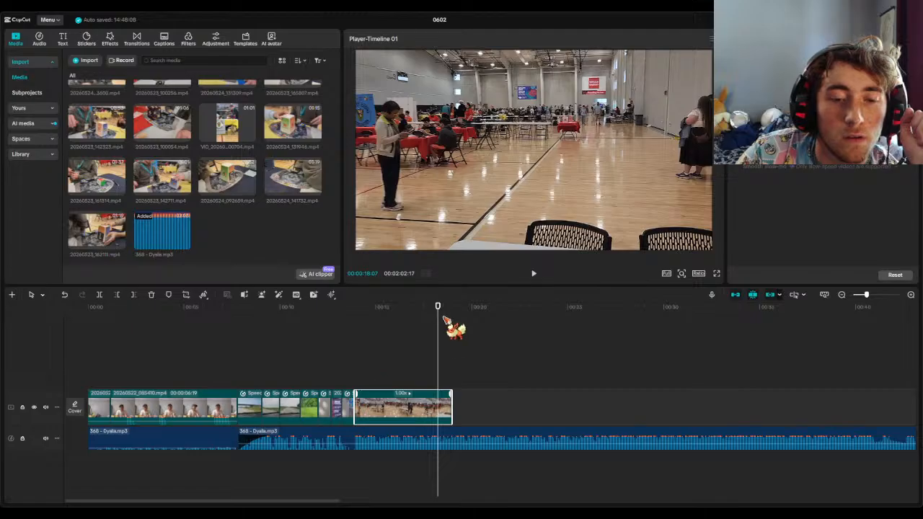
mouse_move(438, 322)
left_mouse_down()
mouse_move(355, 321)
mouse_move(450, 313)
left_mouse_up()
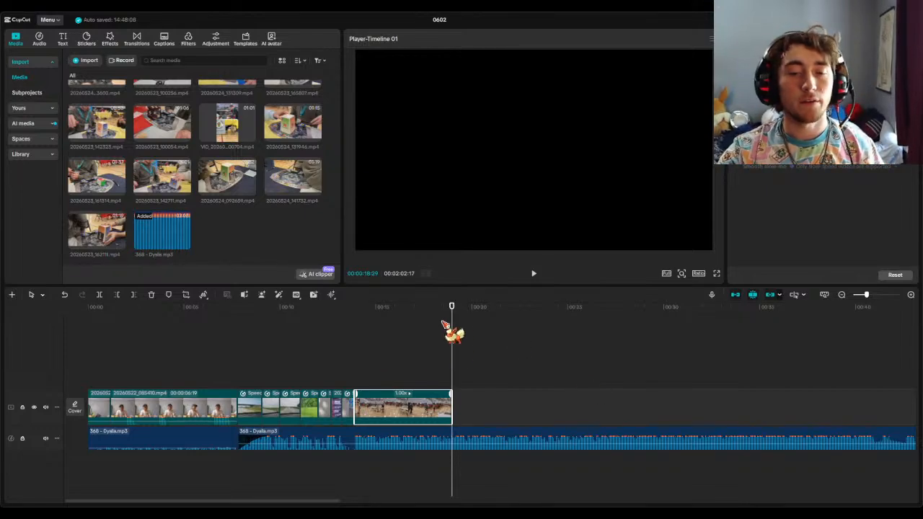
- Play the video from the start, adjust the volume of the music under the seated speaker, and replay the opening
left_click_drag(451, 310, 69, 316)
left_click(534, 274)
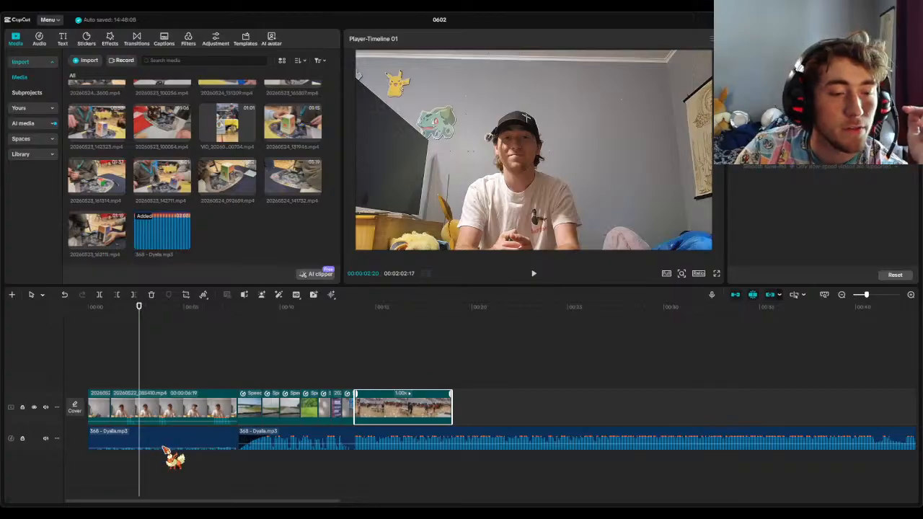
left_click(184, 440)
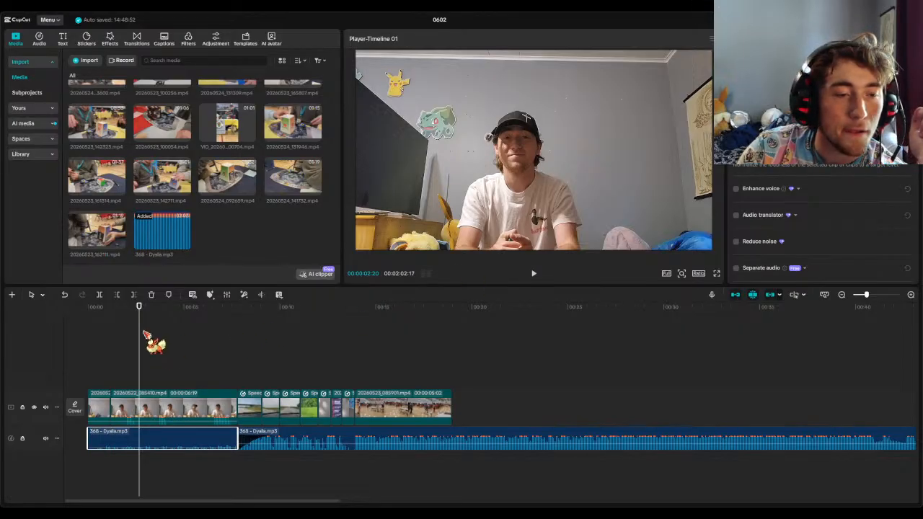
left_click_drag(138, 325, 33, 332)
left_click(534, 273)
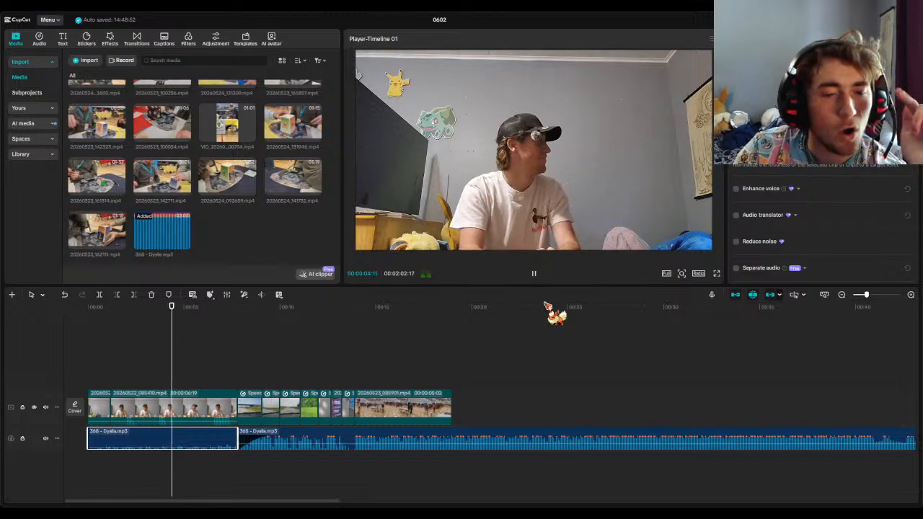
- Replay the opening from the start of the timeline through the montage into the gym clip
left_click(532, 274)
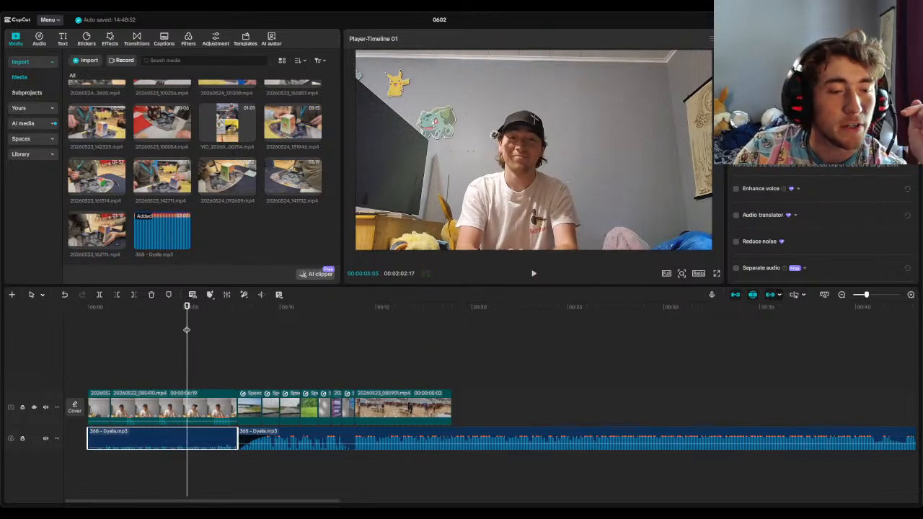
left_click_drag(186, 330, 21, 324)
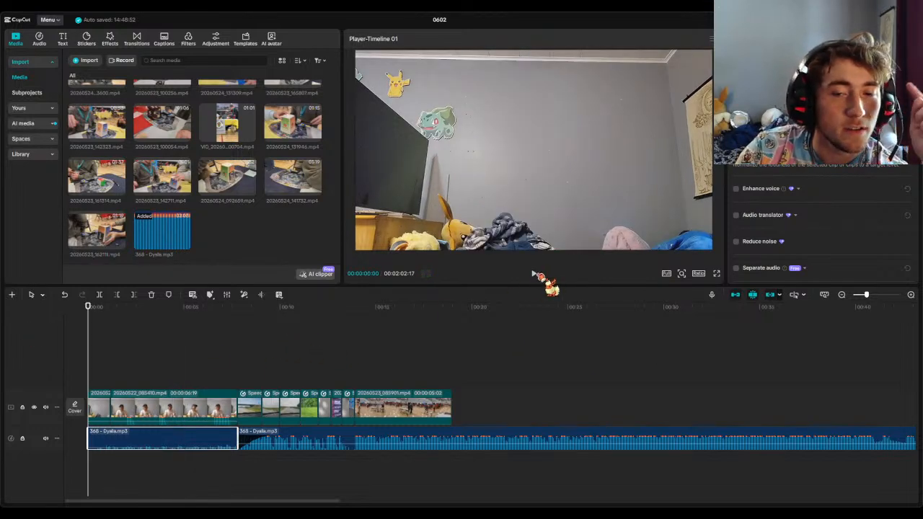
left_click(536, 275)
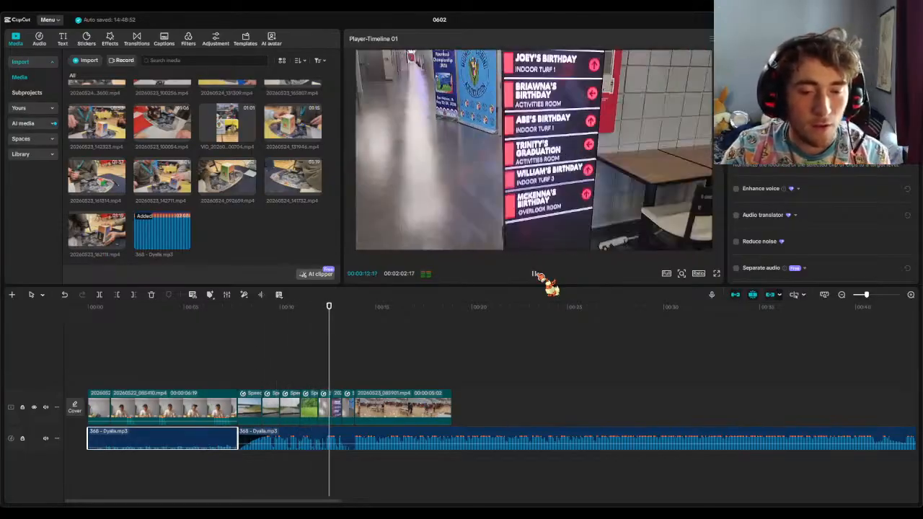
left_click(537, 275)
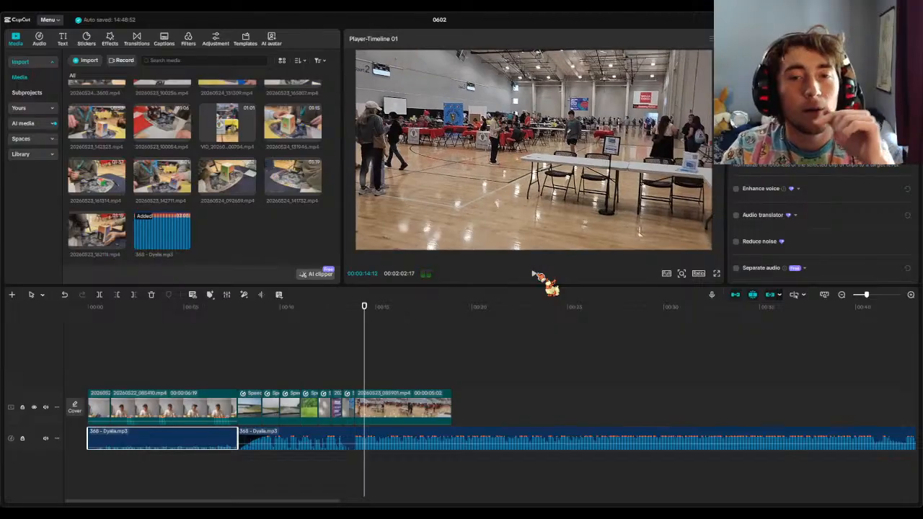
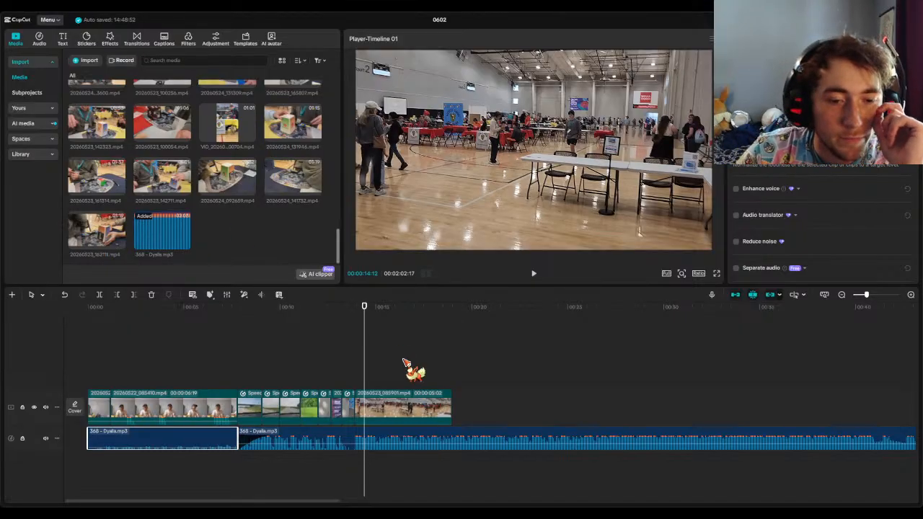
- Split the music track at the end of the gym clip and lower the volume of the part after the cut
left_click_drag(366, 316, 453, 322)
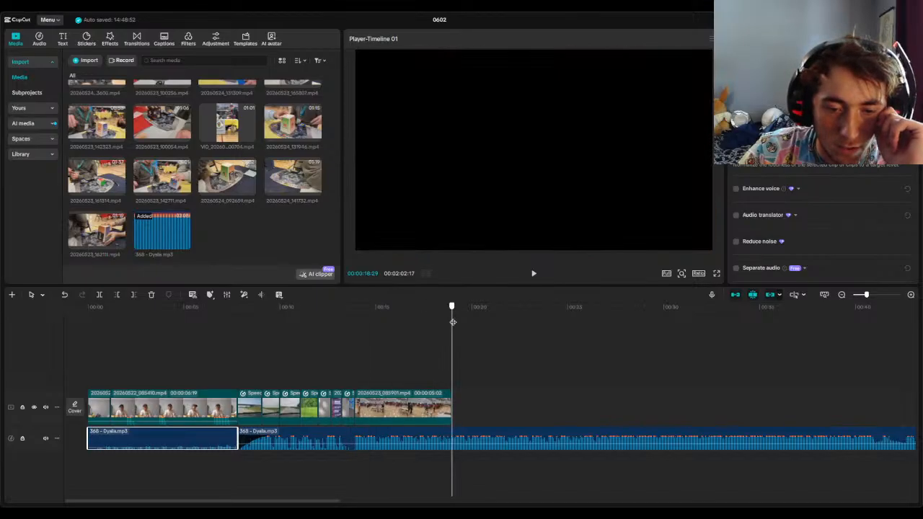
left_click(464, 438)
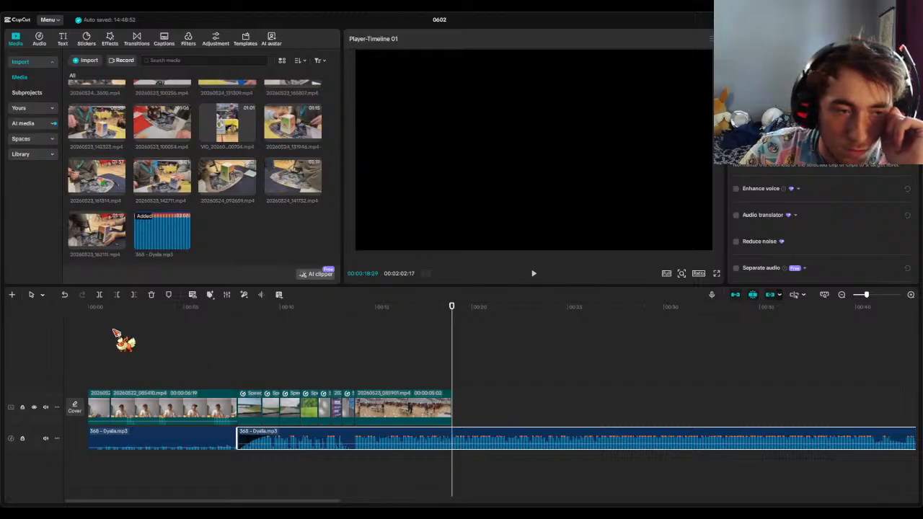
left_click(101, 295)
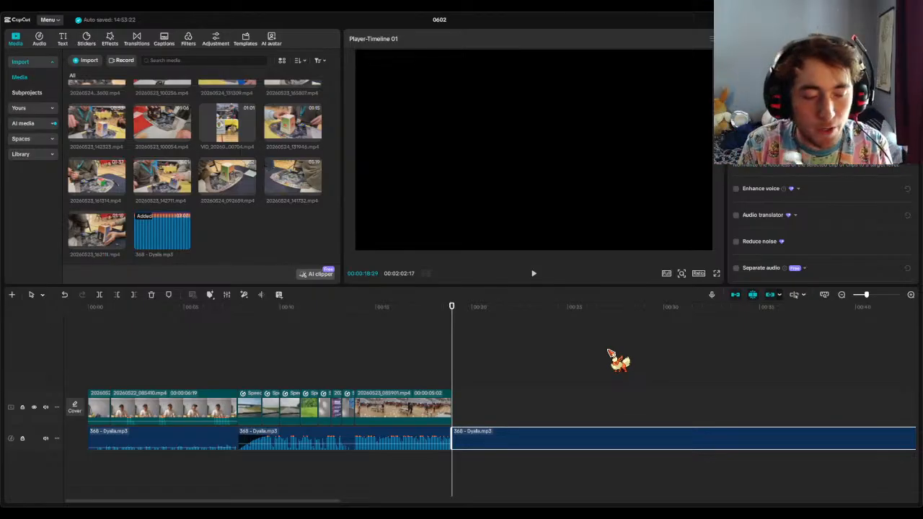
scroll(815, 268, "down", 2)
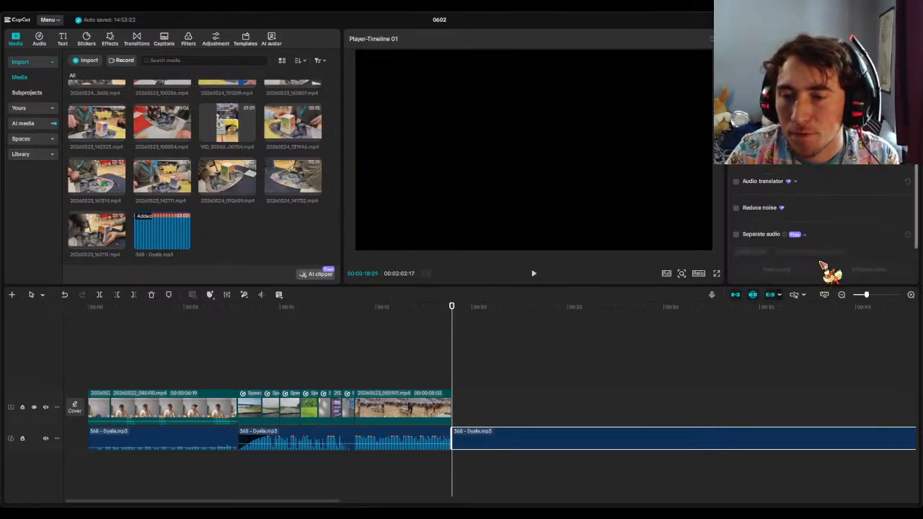
left_click(790, 235)
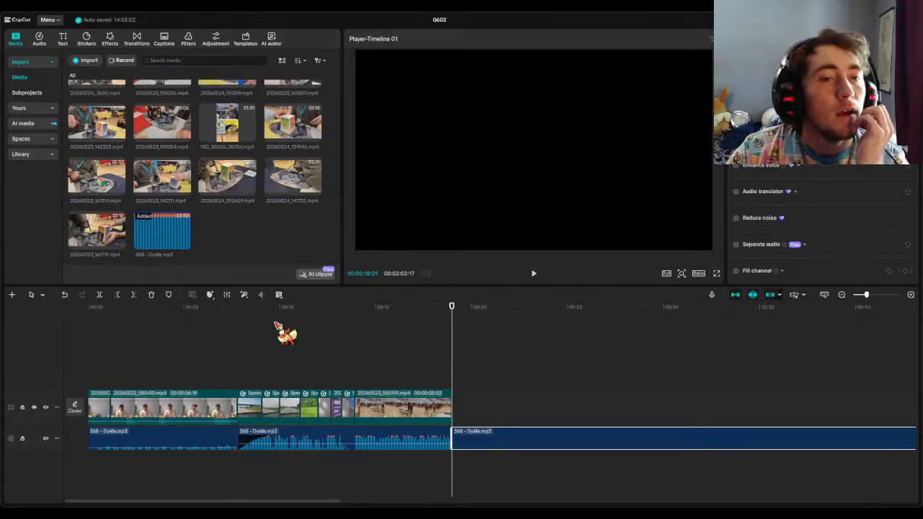
- Browse the imported media for a talking clip to follow the gym shot
scroll(258, 251, "up", 5)
scroll(257, 252, "up", 2)
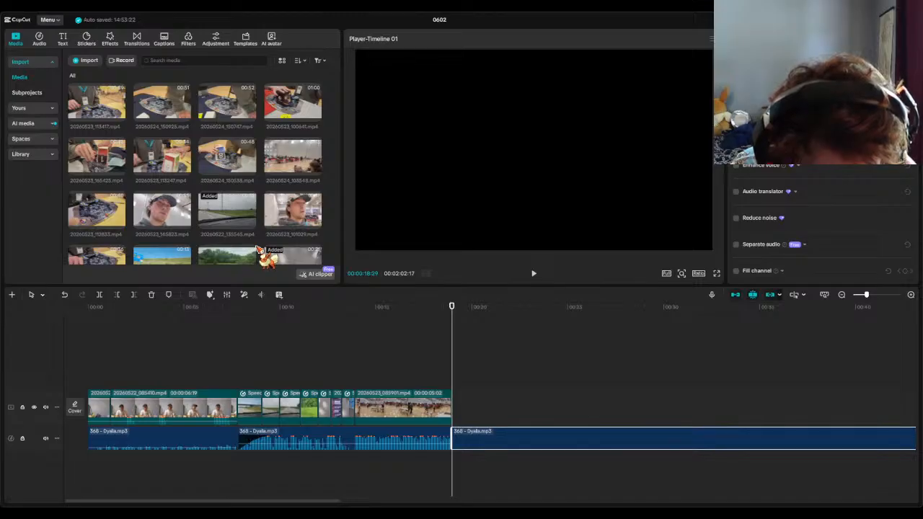
scroll(258, 249, "down", 6)
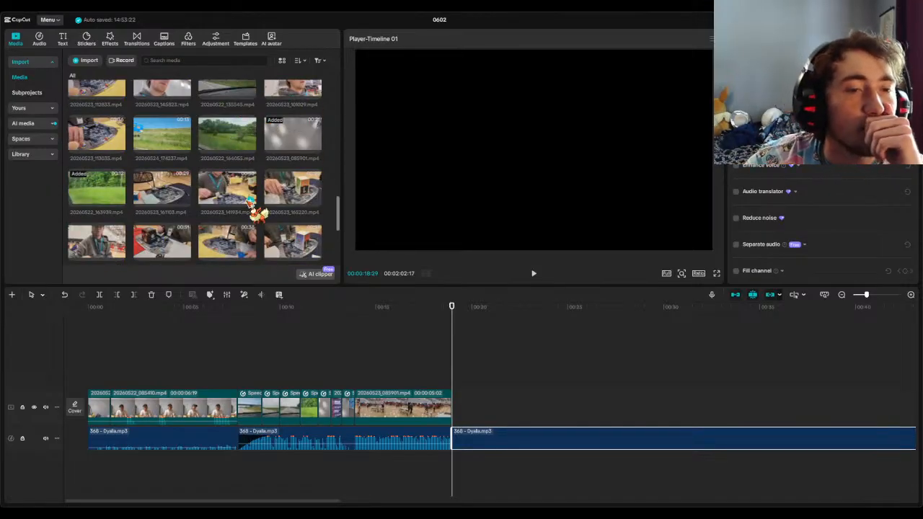
scroll(254, 198, "down", 4)
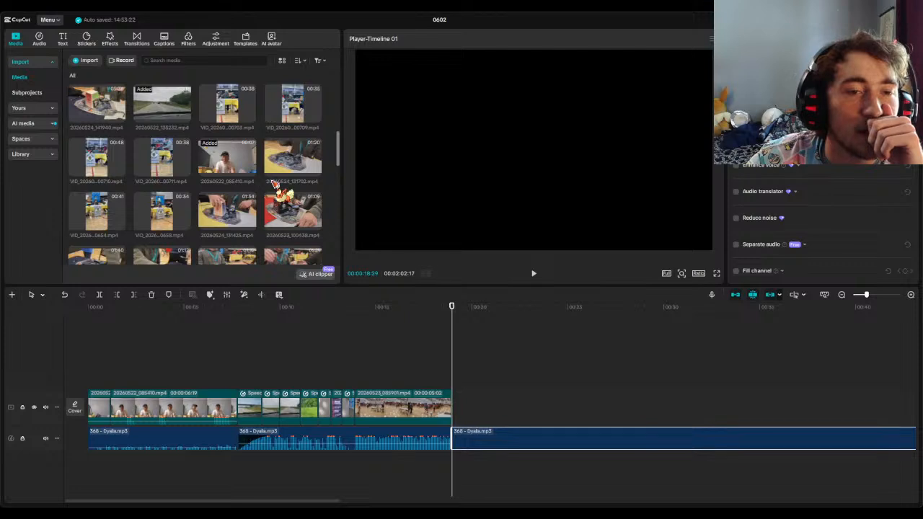
scroll(152, 170, "down", 3)
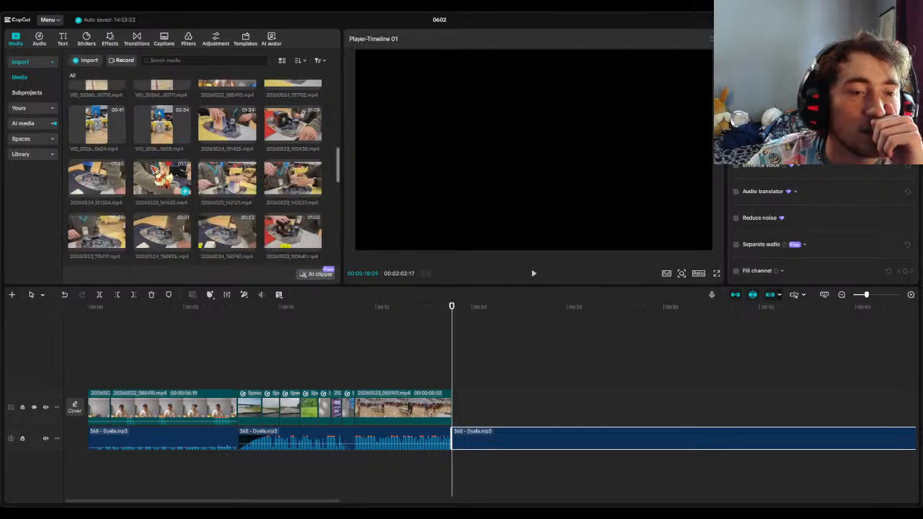
scroll(269, 207, "up", 3)
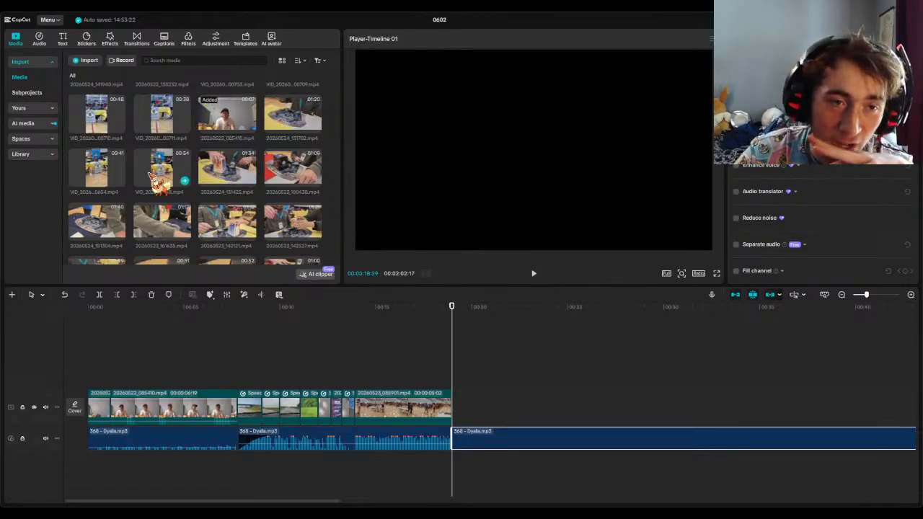
scroll(181, 188, "down", 3)
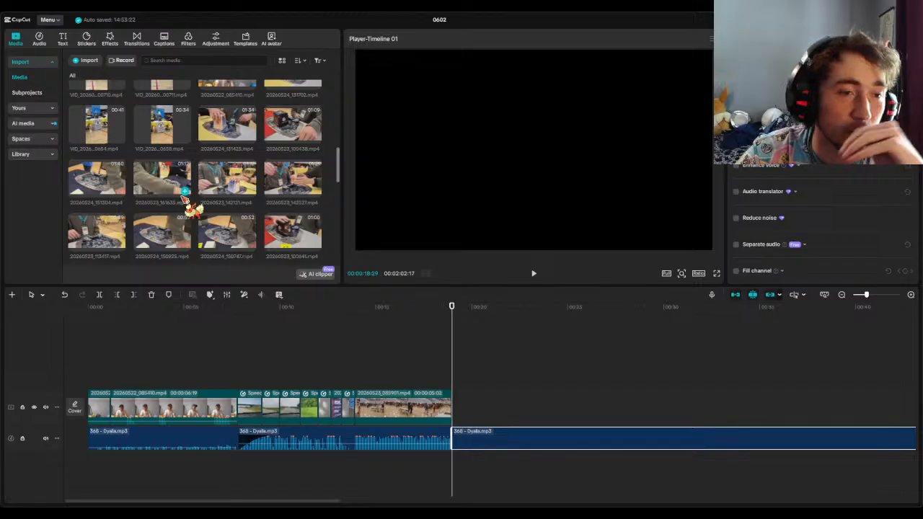
scroll(270, 224, "down", 3)
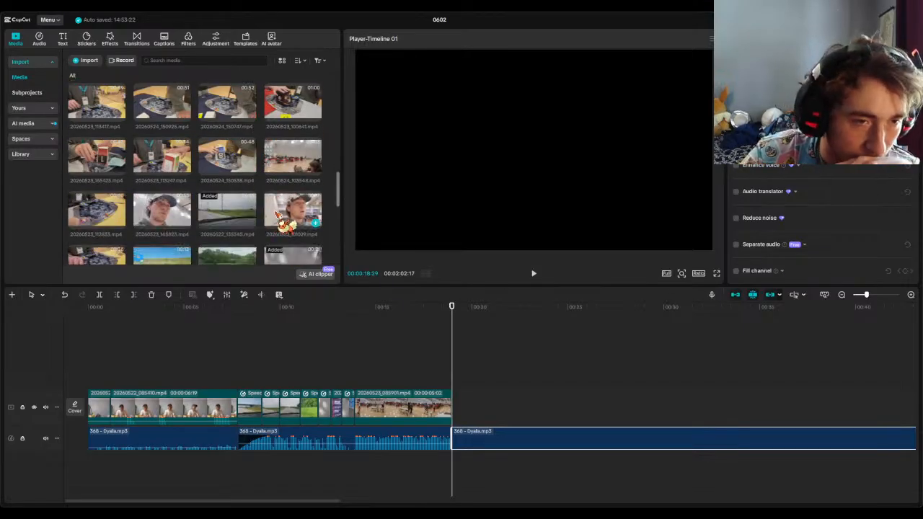
scroll(290, 223, "down", 4)
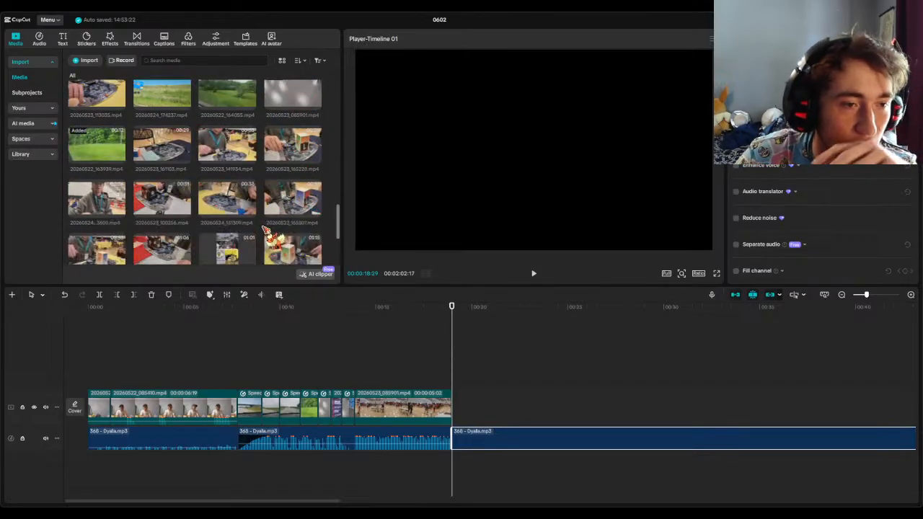
scroll(277, 205, "down", 1)
scroll(234, 209, "up", 6)
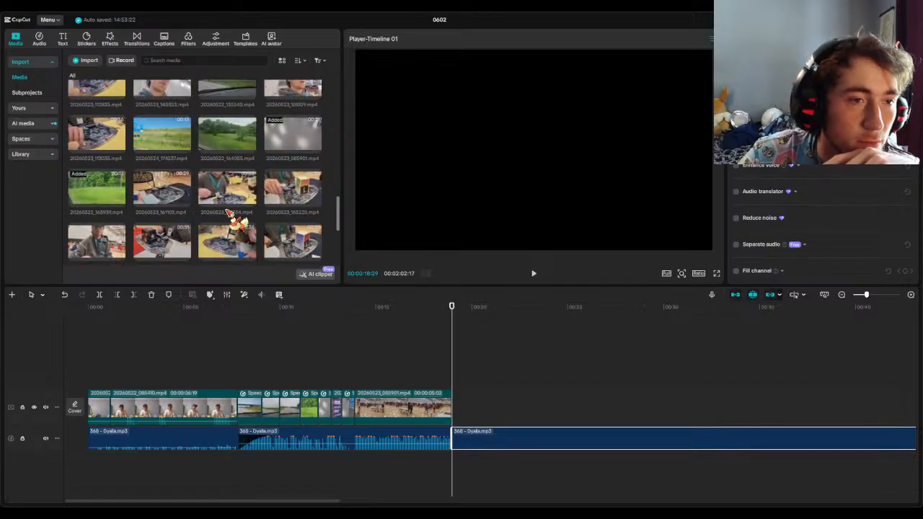
scroll(260, 213, "up", 2)
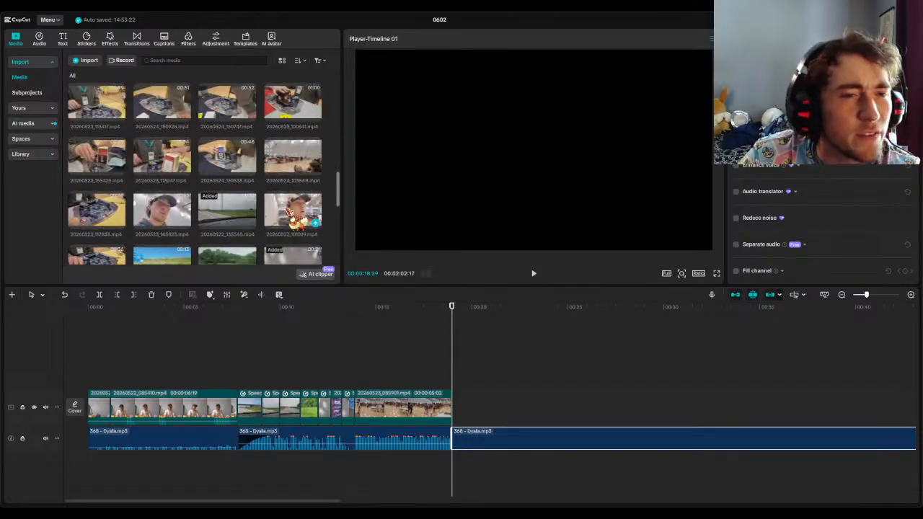
scroll(266, 207, "up", 2)
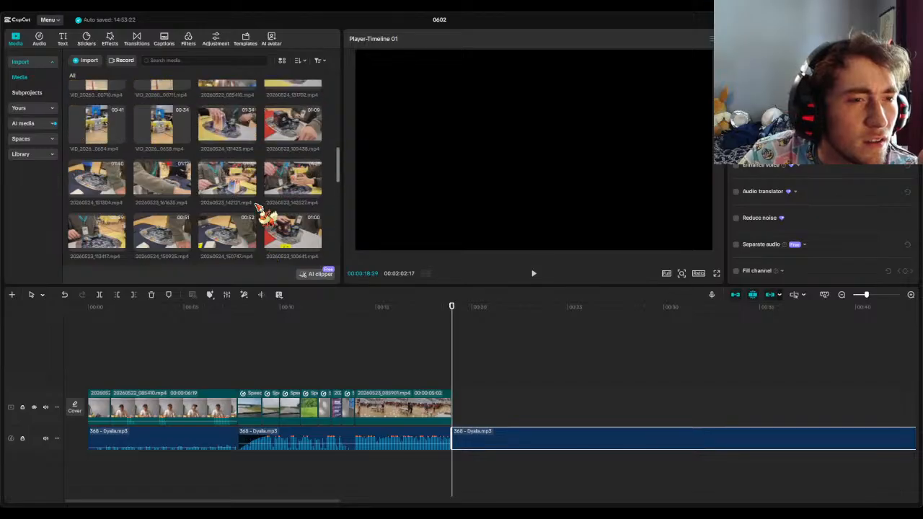
scroll(258, 208, "up", 1)
scroll(258, 208, "up", 3)
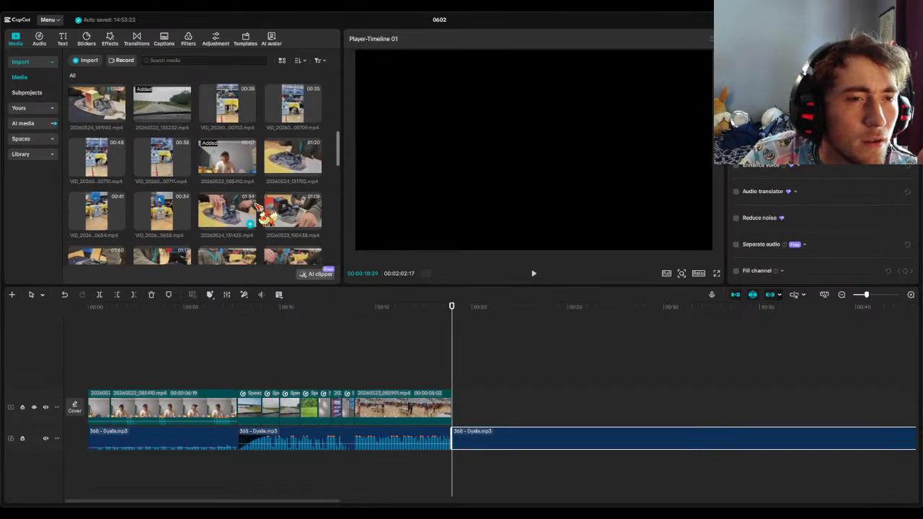
scroll(259, 208, "up", 1)
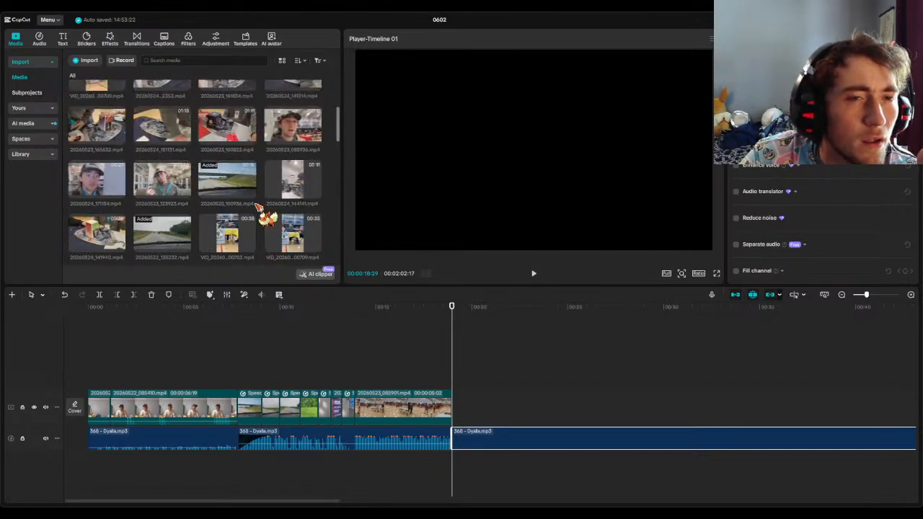
scroll(259, 208, "up", 4)
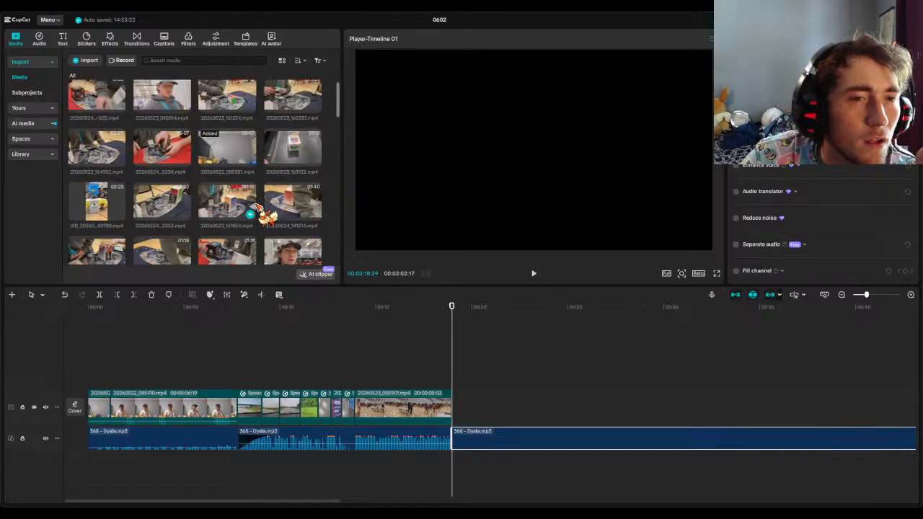
scroll(285, 220, "down", 1)
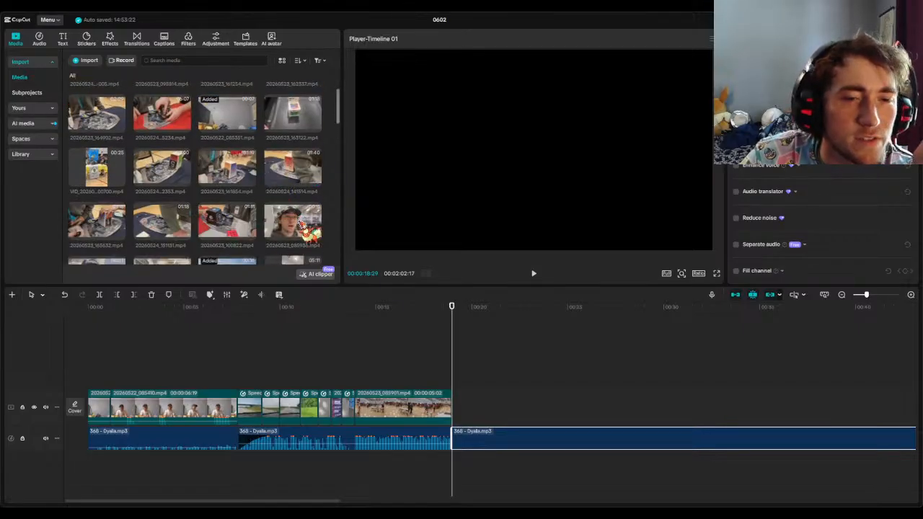
- Preview the talking clip 20260523_085936.mp4 and add it to the timeline directly after the gym clip
left_click(304, 227)
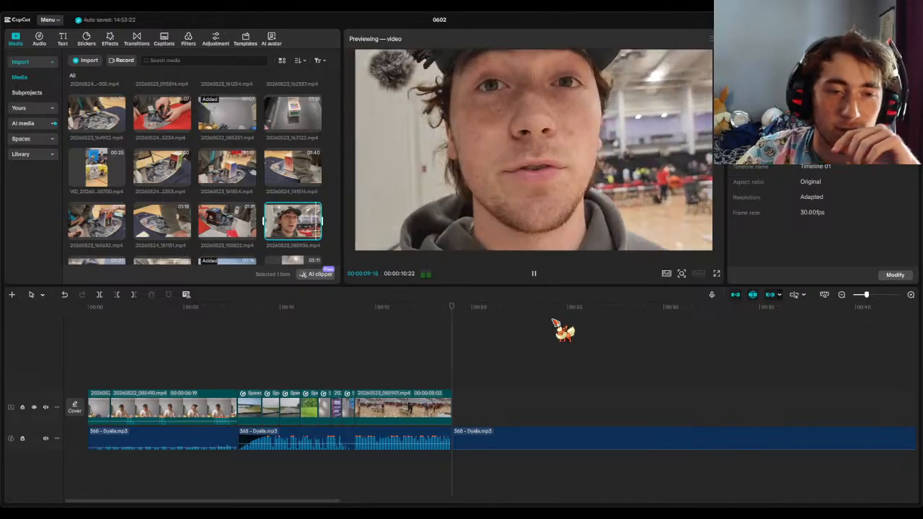
left_click(533, 273)
left_click(534, 273)
left_click(316, 238)
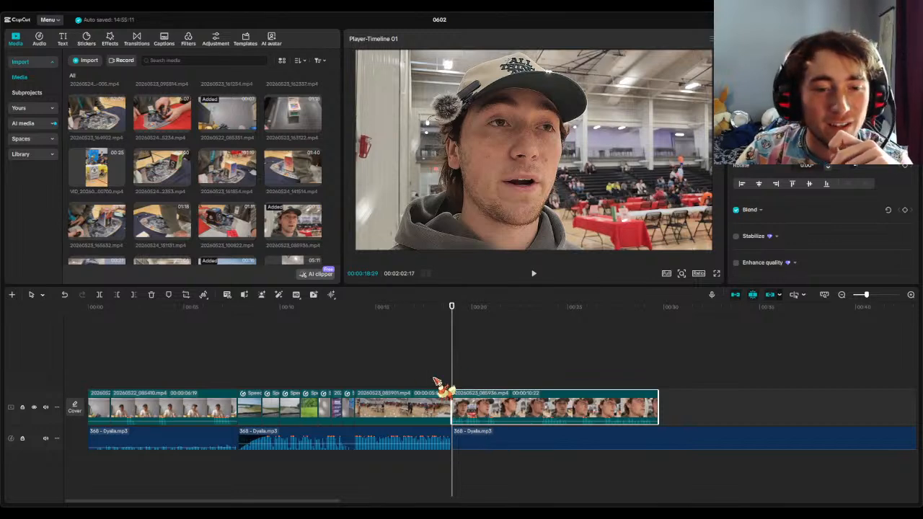
- Match the music volume under the new talking clip to the segment under the seated speaker, and replay the transition
left_click(473, 437)
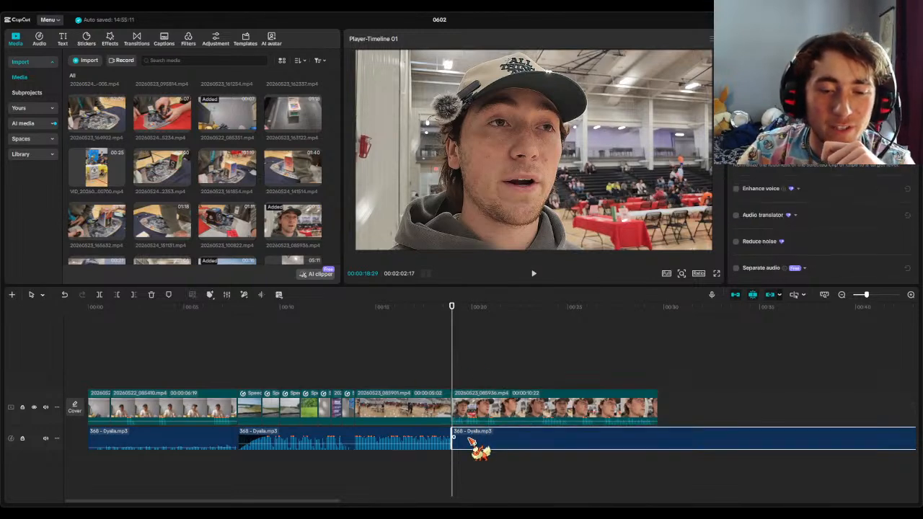
left_click(189, 439)
left_click(498, 442)
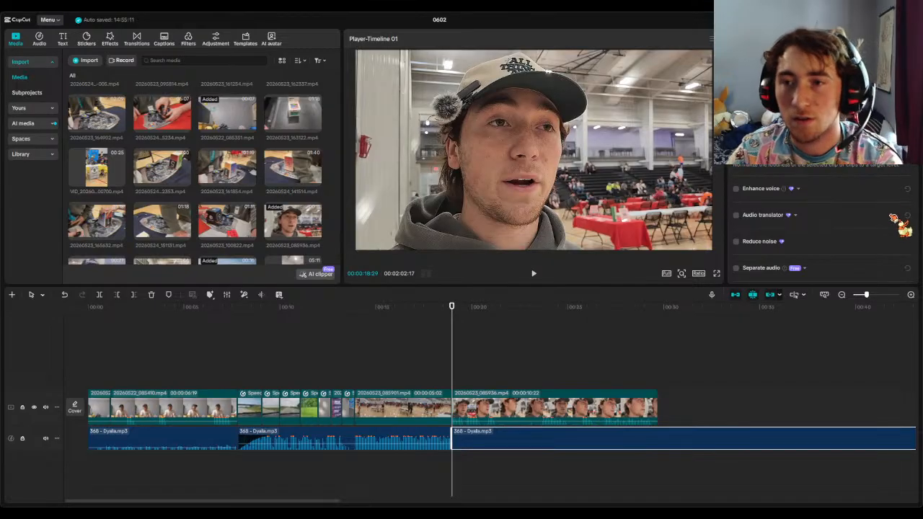
left_click(534, 273)
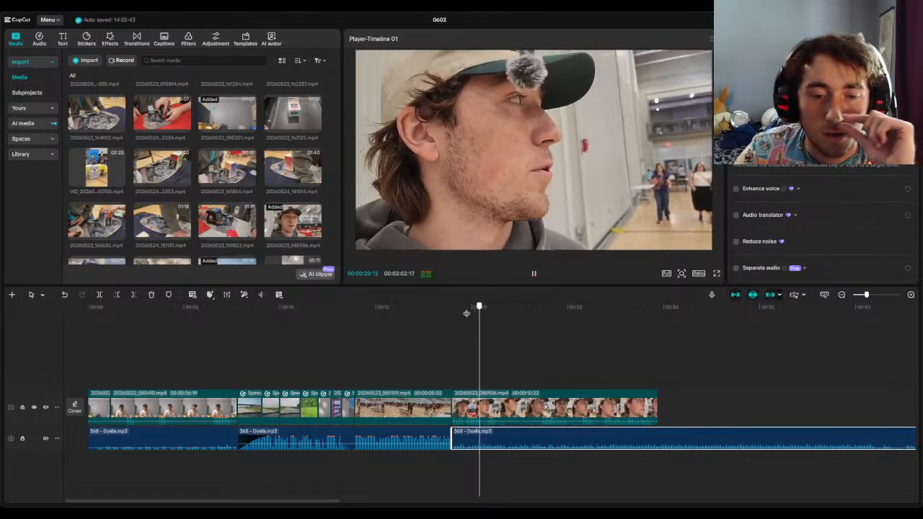
left_click(534, 274)
left_click(535, 273)
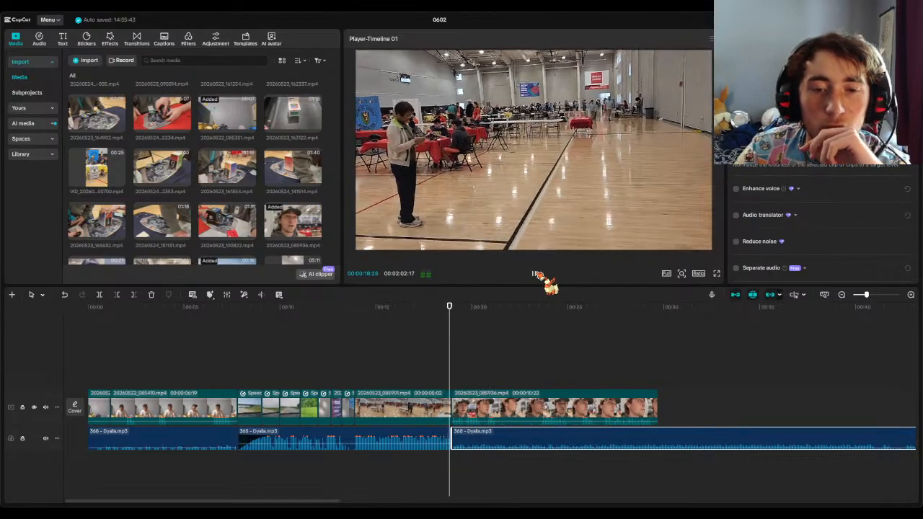
left_click(535, 273)
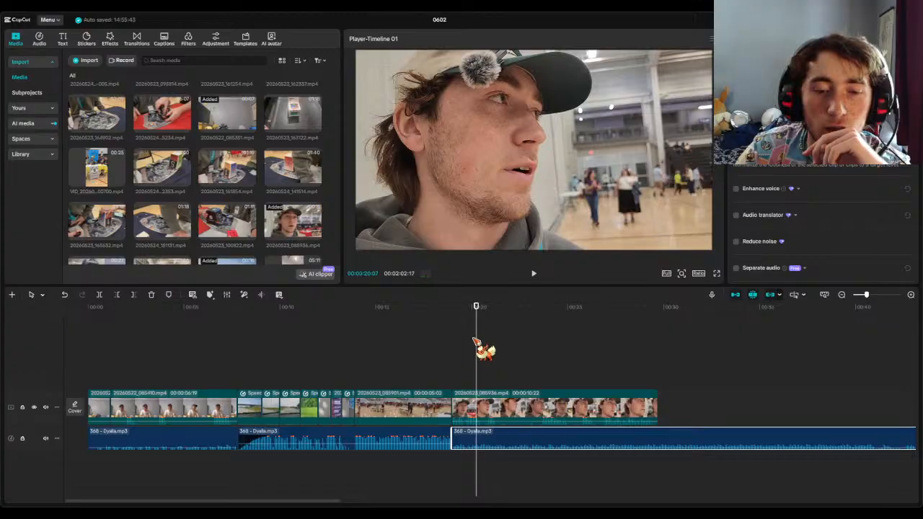
- Add a fade-out to the end of the montage's music segment and play back from the gym clip through the talking clip
left_click(408, 323)
left_click(438, 441)
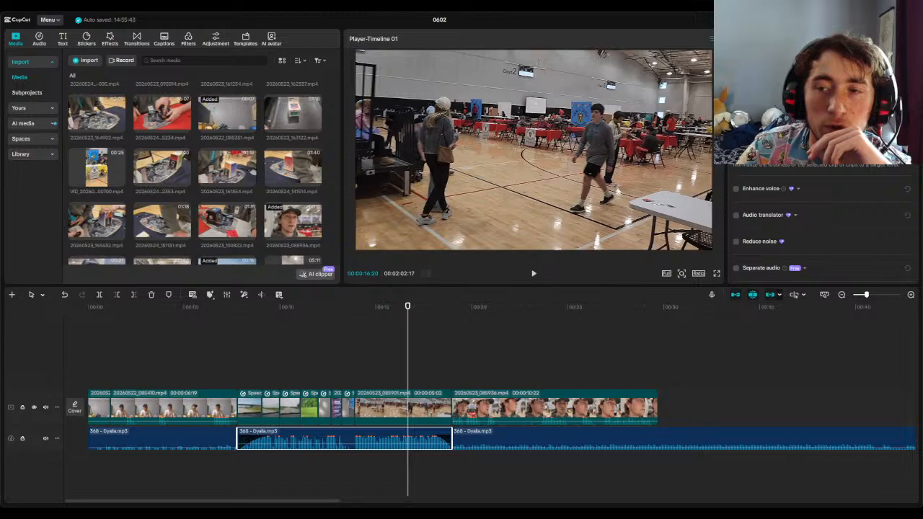
left_click(533, 272)
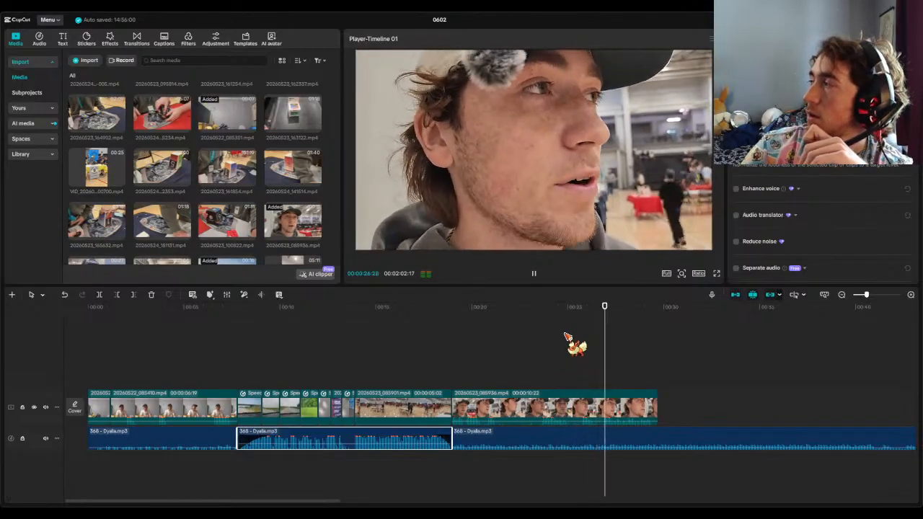
left_click(539, 278)
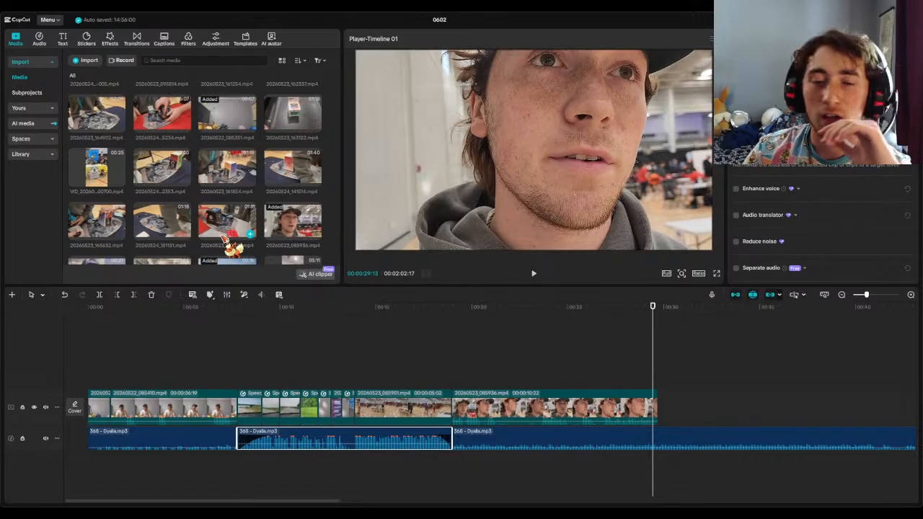
- Preview the talking clip 20260523_095814.mp4 and add it to the timeline directly after the first hoodie talking clip
scroll(262, 176, "down", 2)
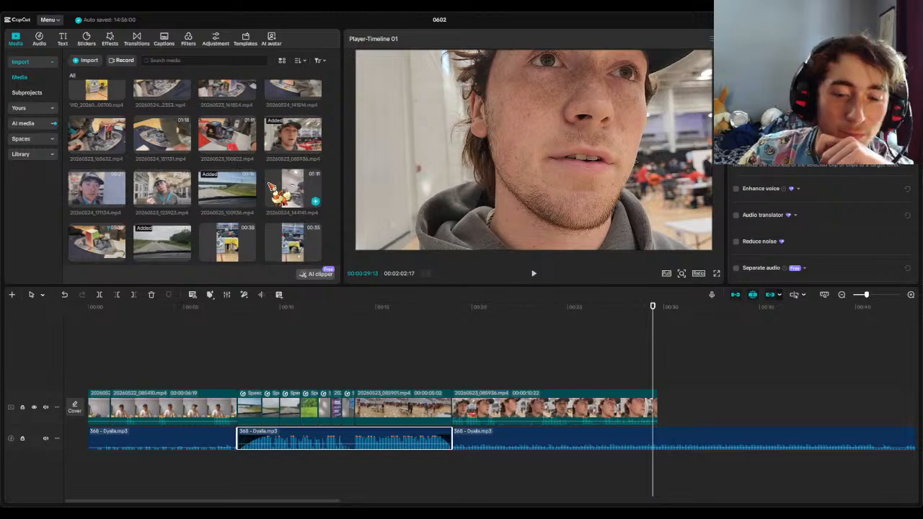
left_click(657, 315)
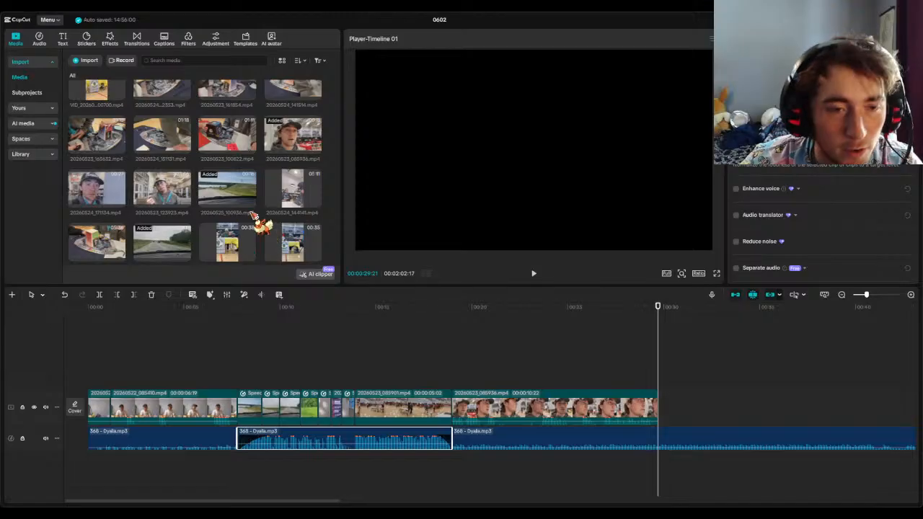
scroll(234, 230, "up", 3)
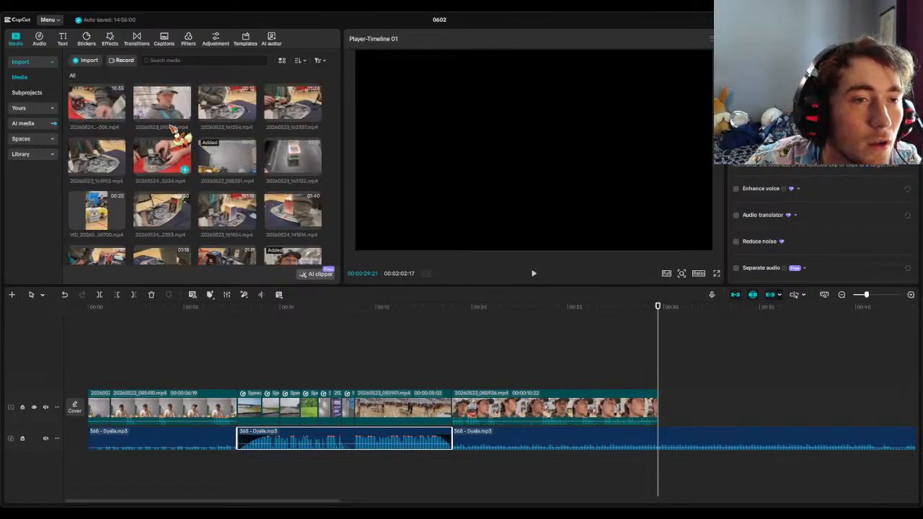
left_click(173, 105)
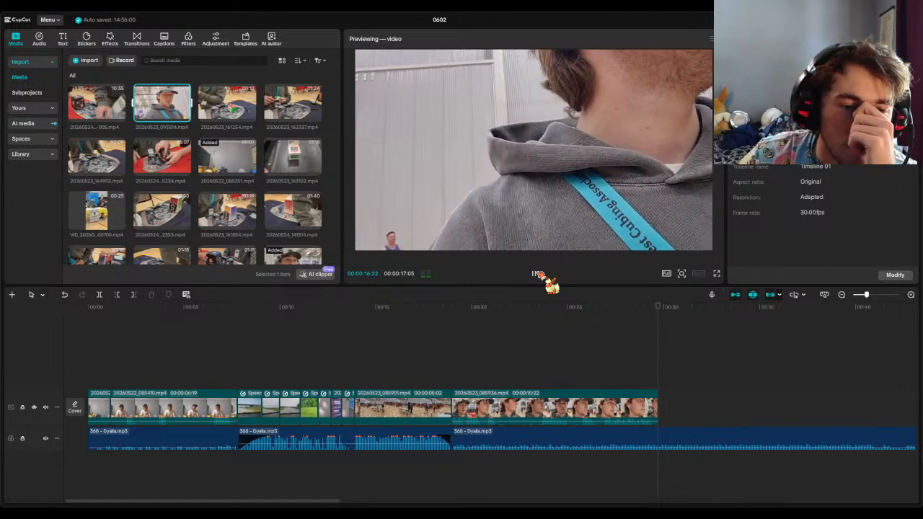
left_click(537, 274)
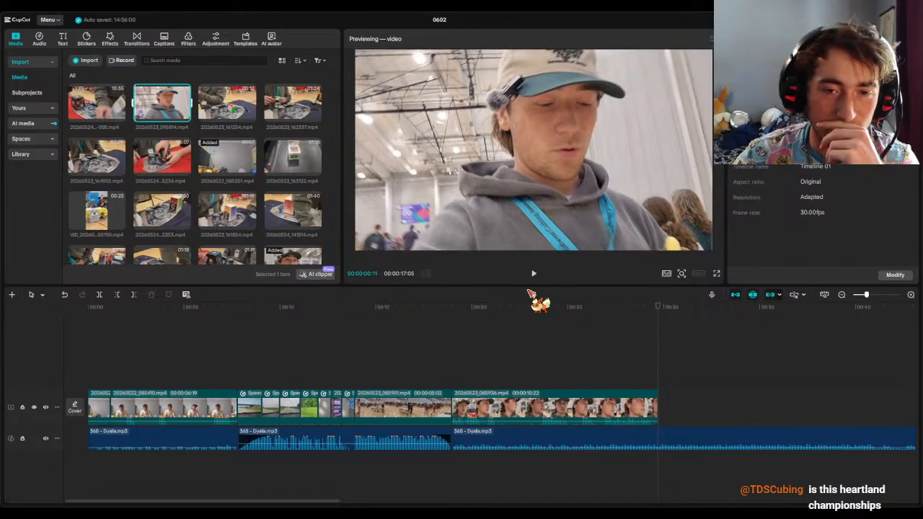
left_click(185, 116)
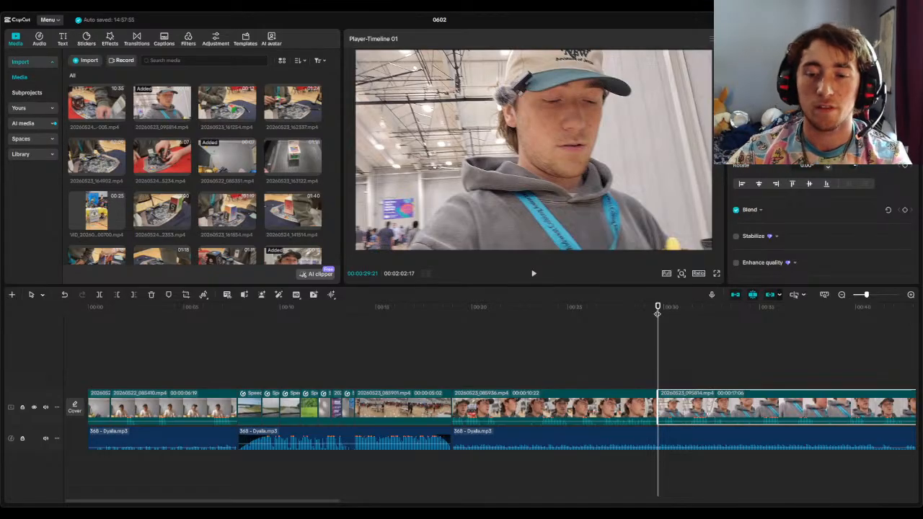
- Add the cubing clip 20260523_100054.mp4 from the imported media to the timeline at the end of the second talking clip
left_click_drag(655, 323, 850, 359)
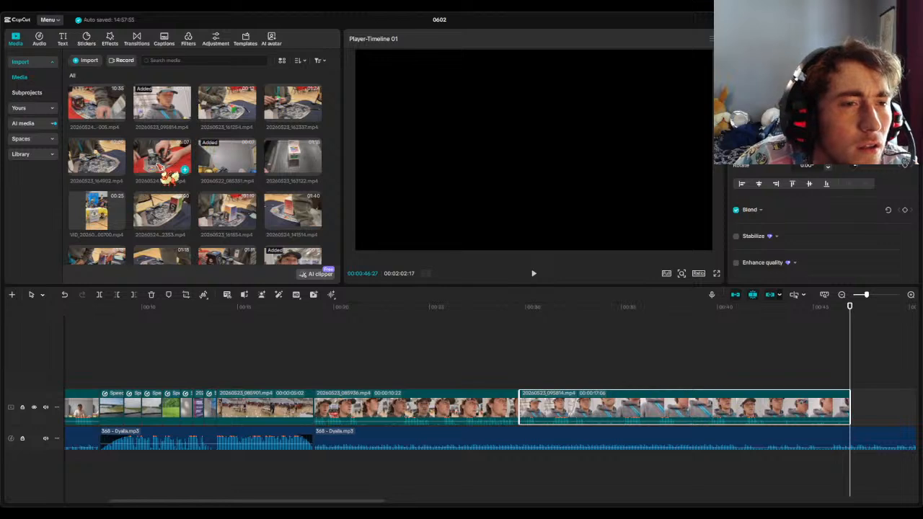
scroll(176, 172, "down", 1)
scroll(208, 205, "down", 1)
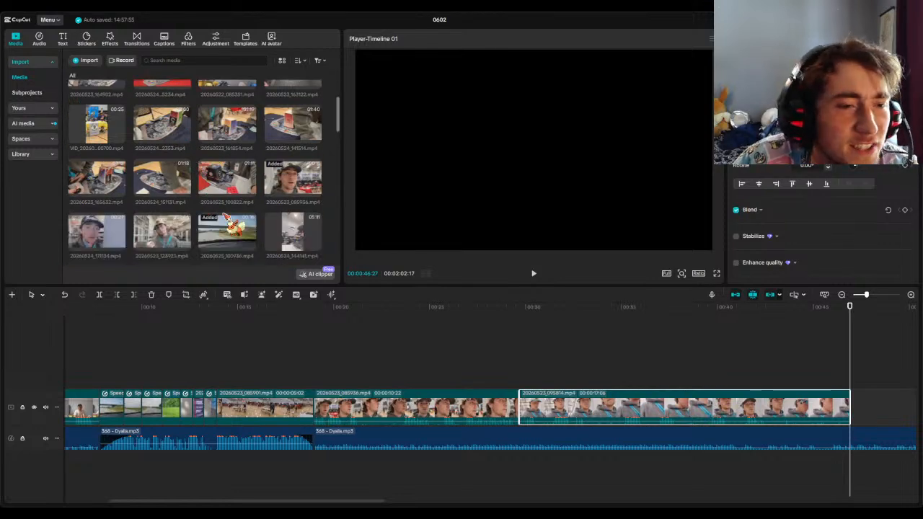
scroll(235, 229, "down", 2)
scroll(230, 237, "down", 1)
scroll(300, 256, "down", 3)
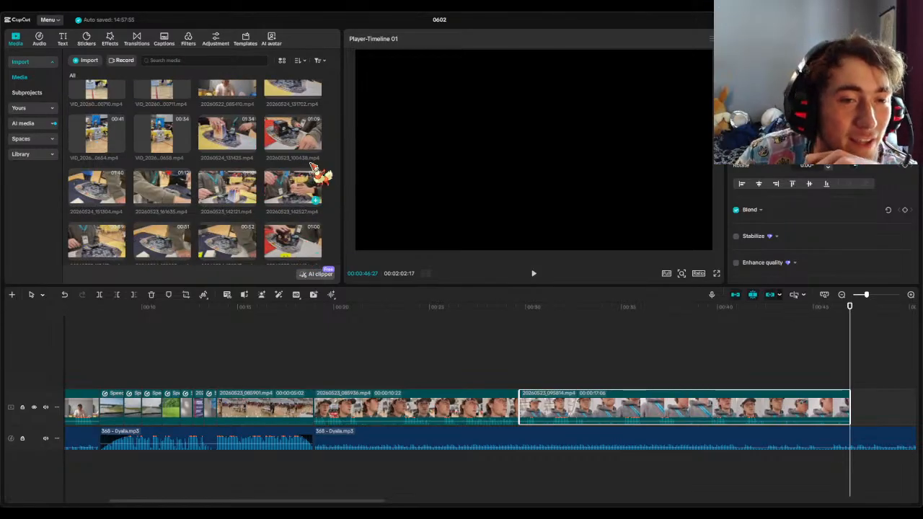
scroll(303, 173, "down", 5)
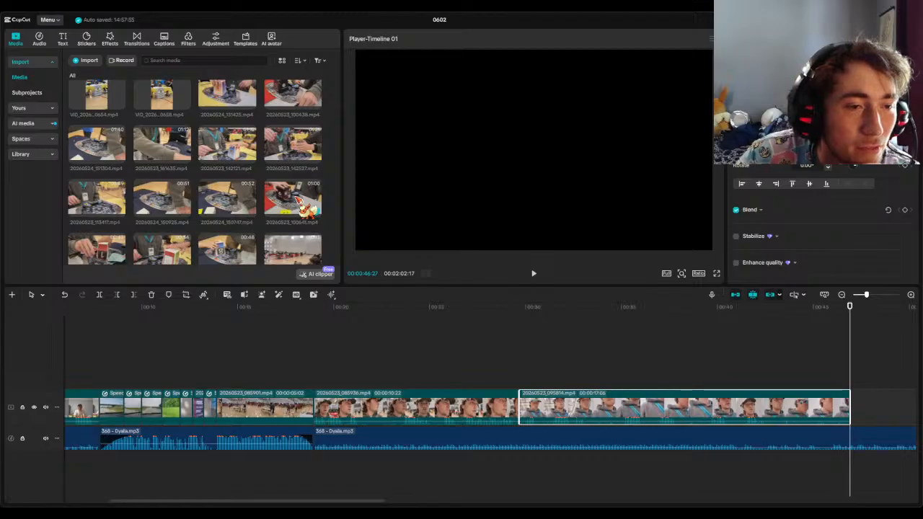
scroll(303, 206, "down", 5)
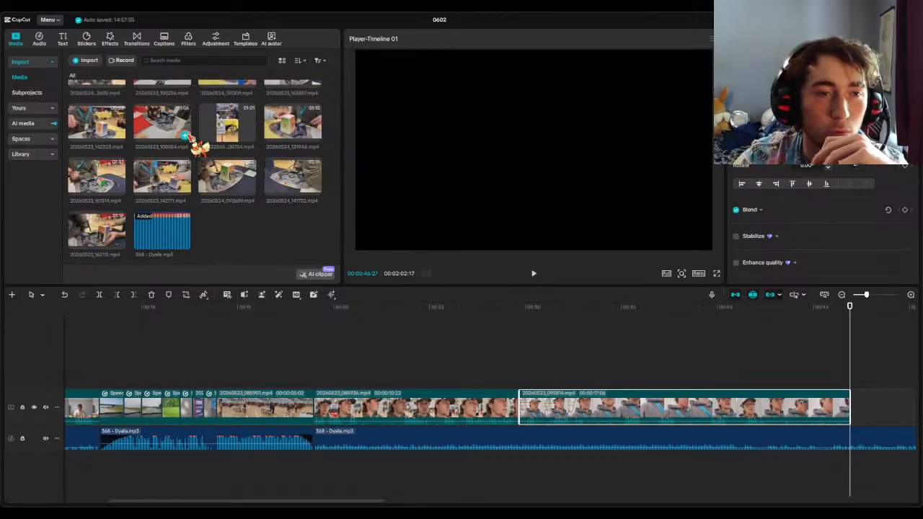
left_click(185, 137)
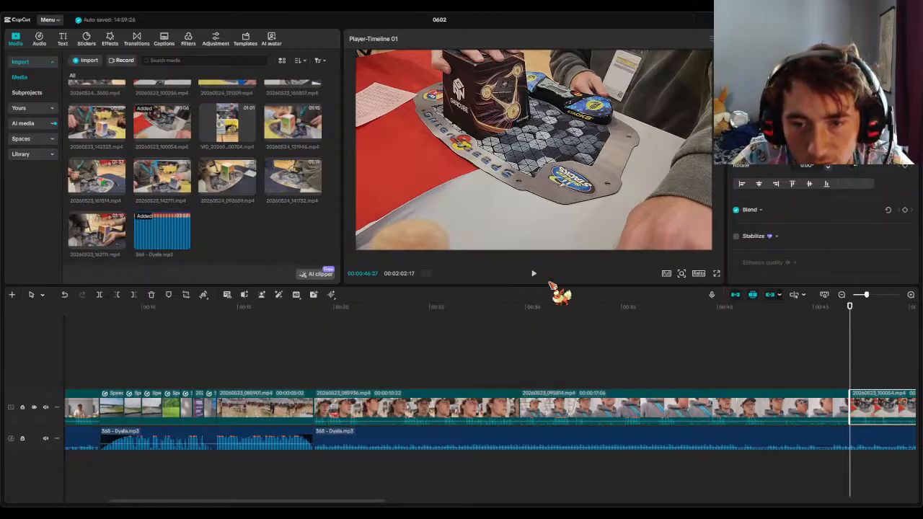
- Play through the cubing clip to locate the solve, and split the clip at 00:01:14:03
mouse_move(851, 309)
left_mouse_down()
mouse_move(859, 317)
mouse_move(843, 337)
mouse_move(865, 317)
left_mouse_up()
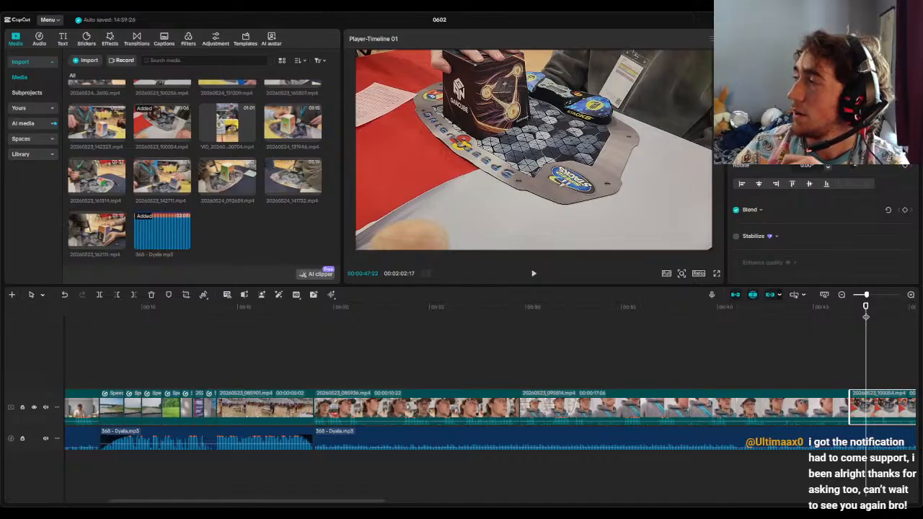
left_click_drag(361, 503, 538, 502)
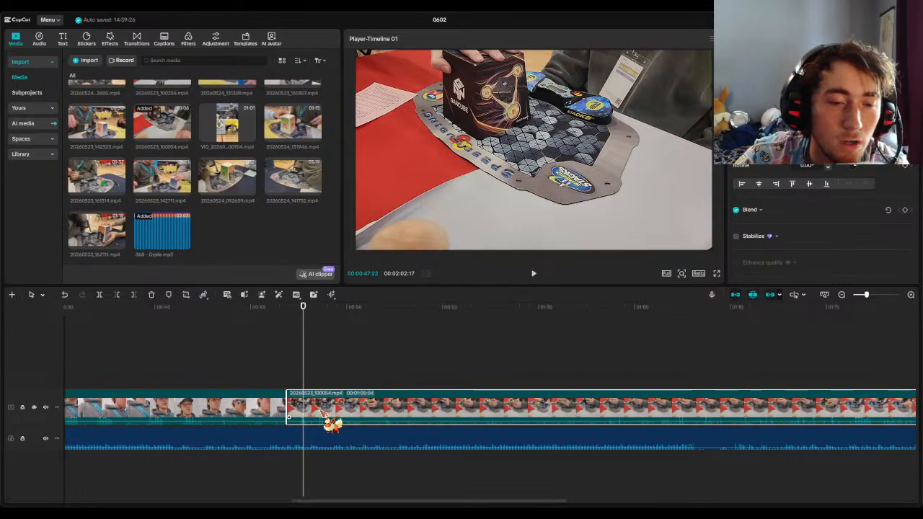
left_click_drag(305, 325, 805, 359)
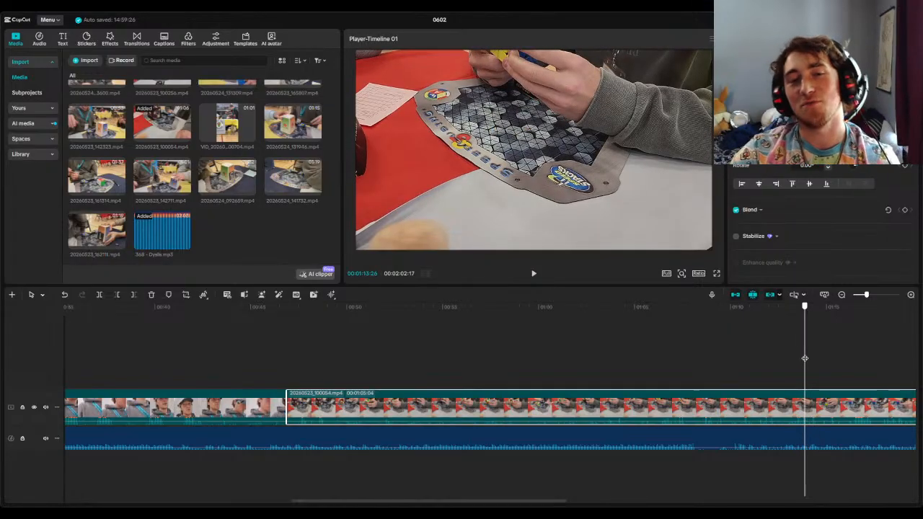
left_click(533, 275)
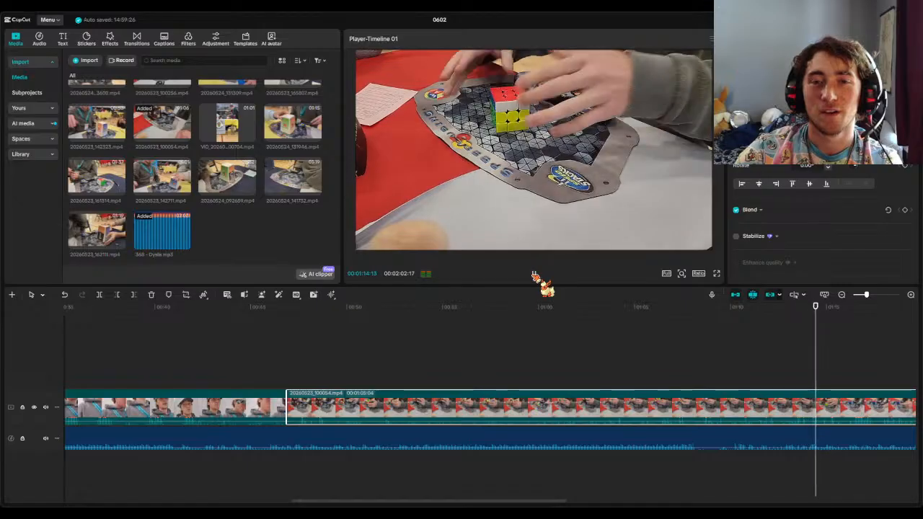
left_click(534, 274)
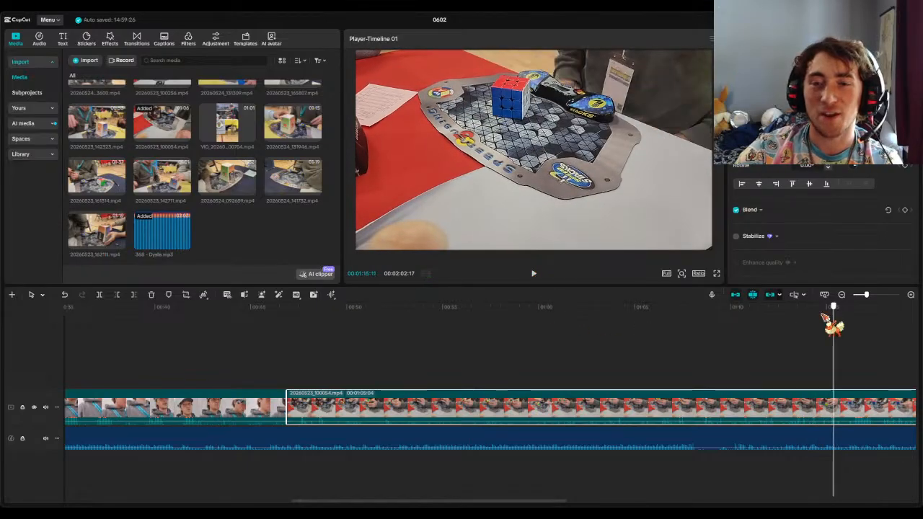
left_click_drag(835, 309, 738, 318)
left_click(535, 274)
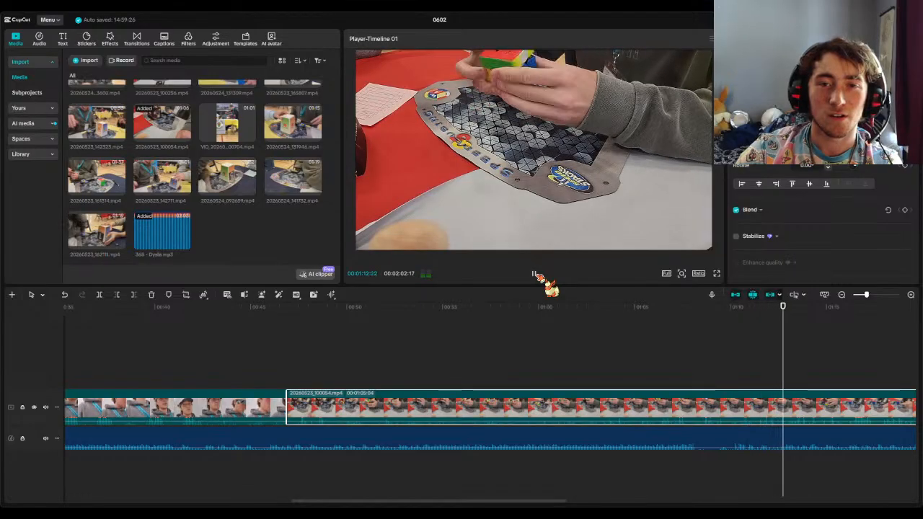
left_click(535, 275)
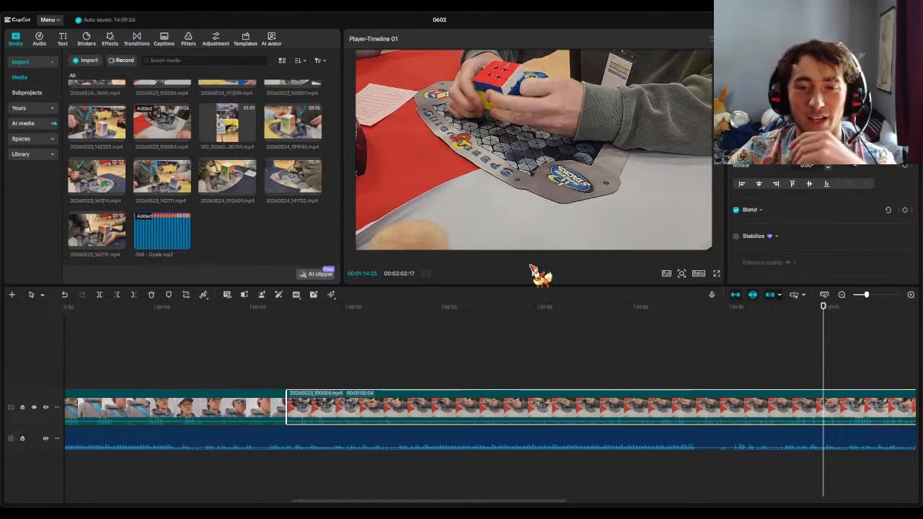
left_click(534, 274)
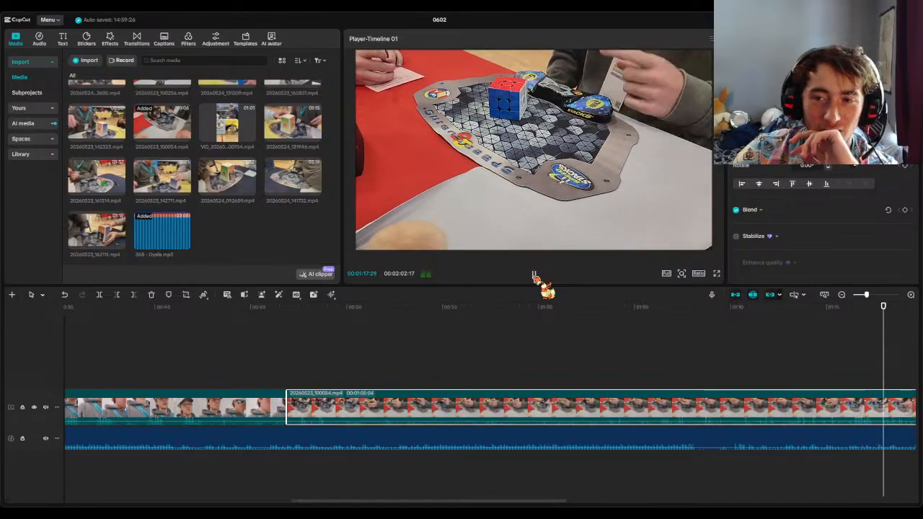
left_click(534, 274)
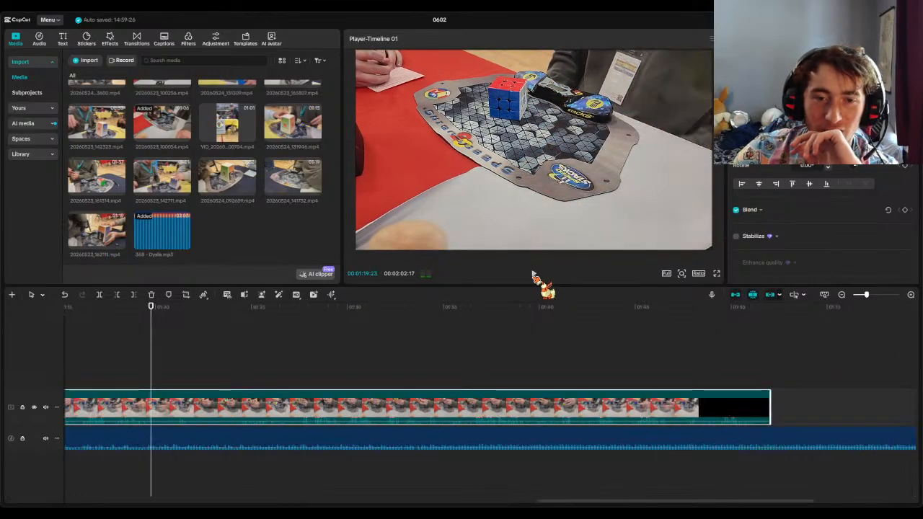
left_click_drag(152, 308, 192, 317)
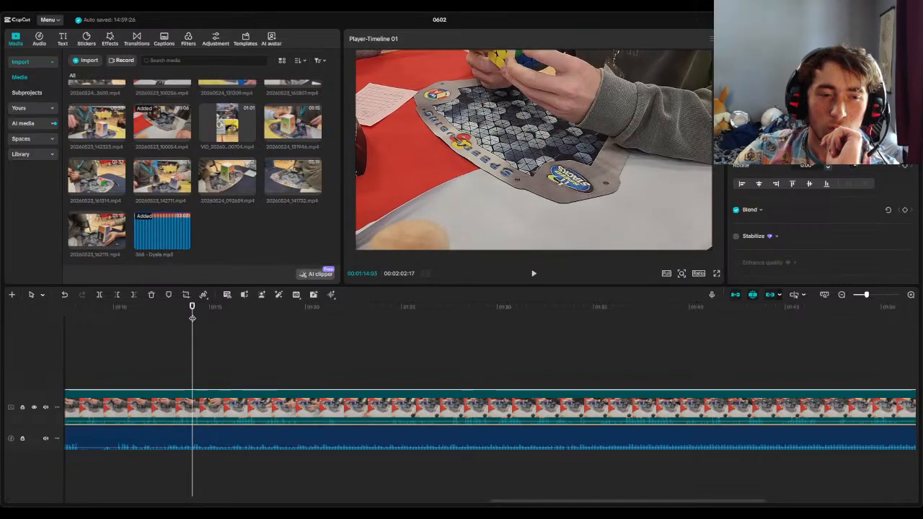
left_click(100, 294)
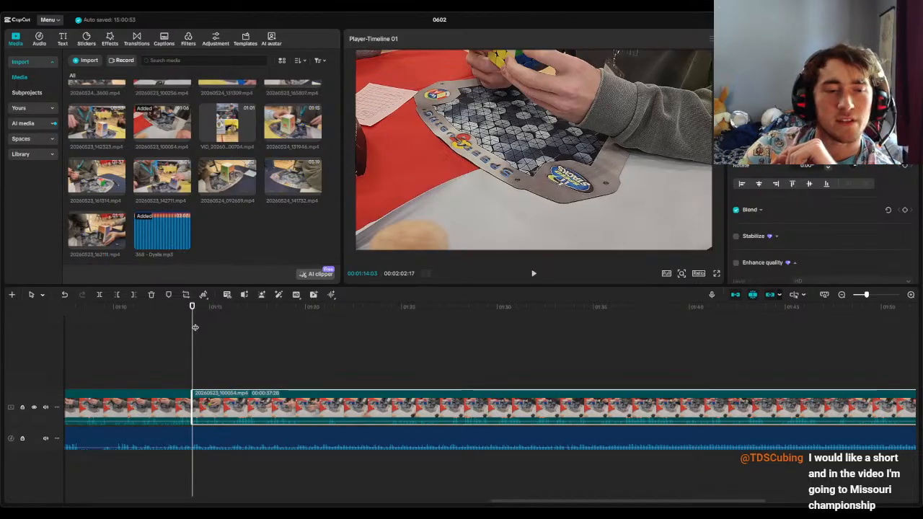
- Browse the imported media and preview the vertical clip 20260524_144141.mp4
scroll(224, 245, "down", 6)
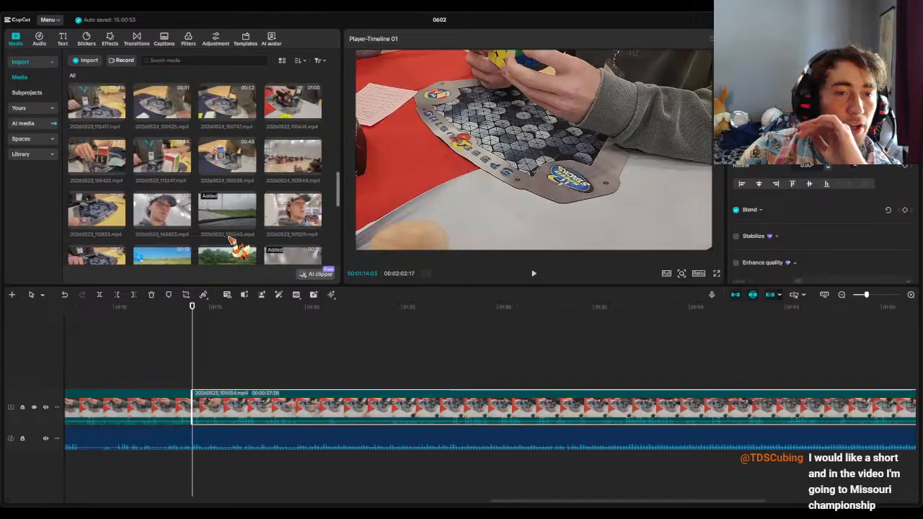
scroll(231, 241, "down", 4)
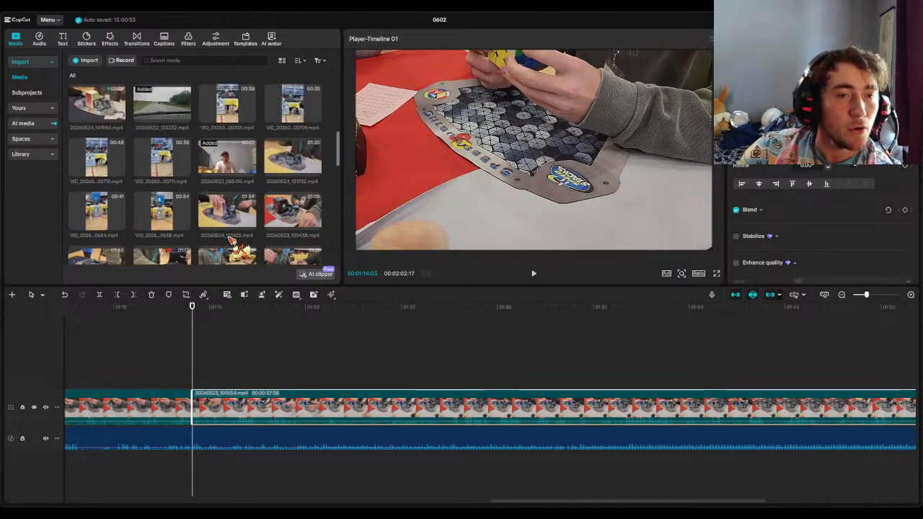
scroll(248, 243, "up", 2)
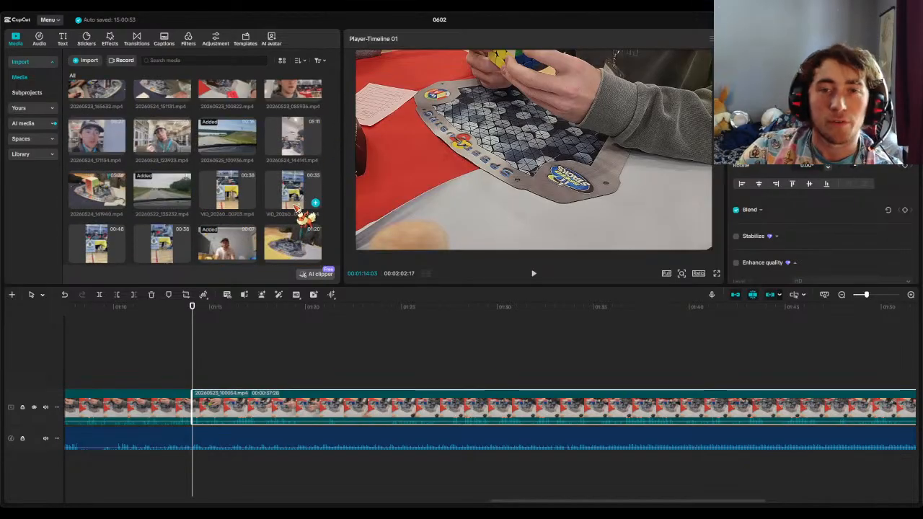
left_click(313, 145)
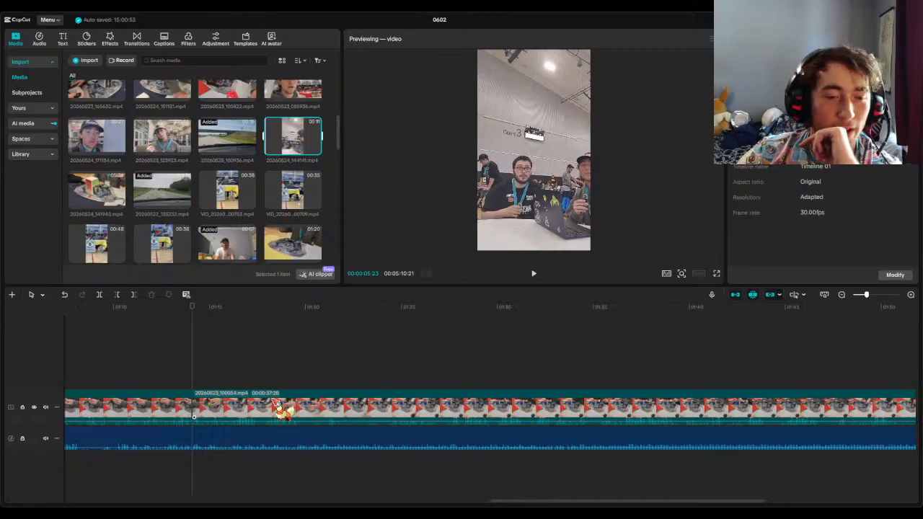
- Delete the part of the cubing clip before the split, and cut off everything after 00:00:52:22 in the remaining part
left_click(125, 421)
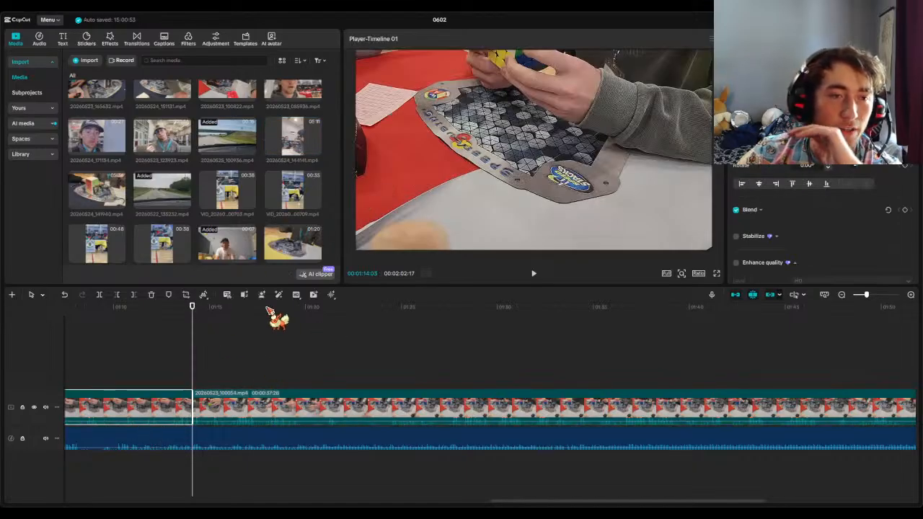
key("Delete")
left_click_drag(192, 311, 215, 355)
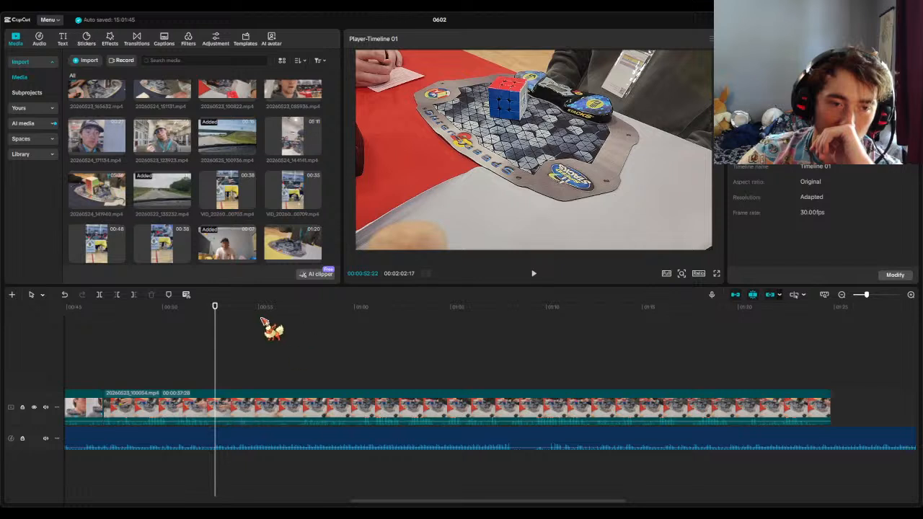
key("ctrl+b")
left_click(244, 398)
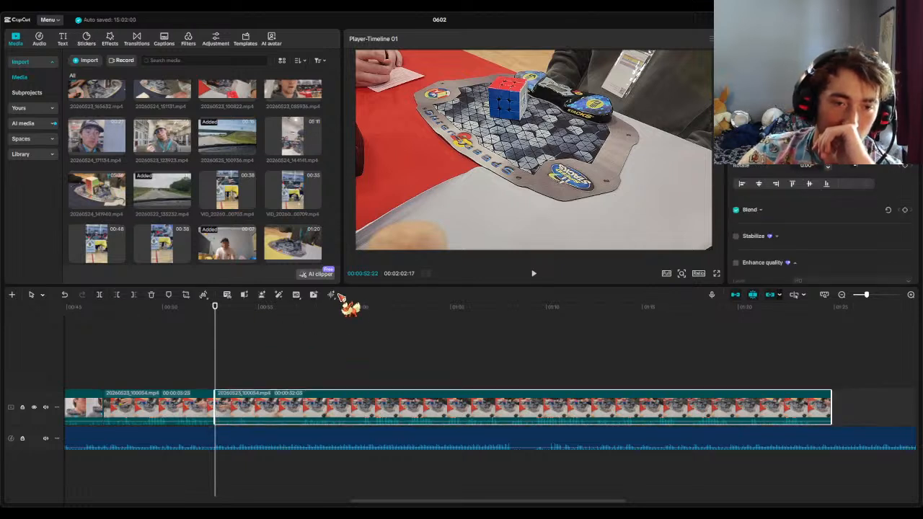
key("Delete")
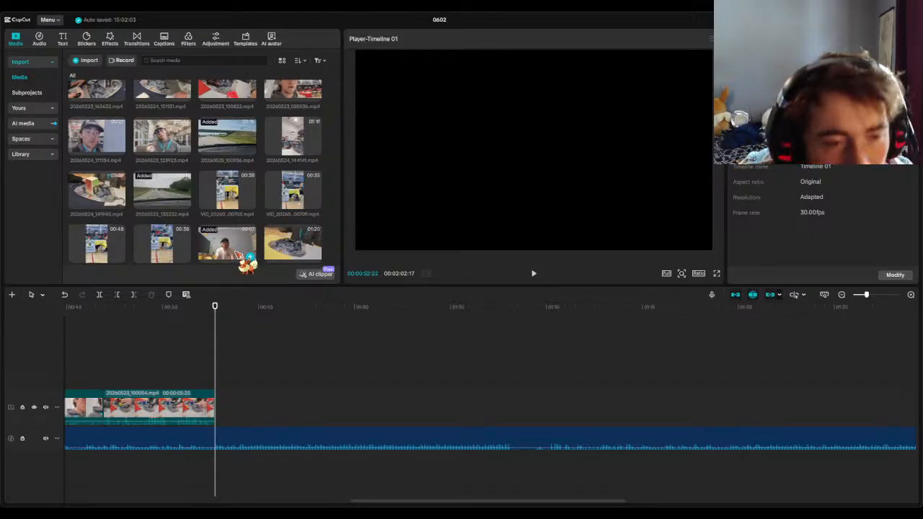
- Find the cubing clip 20260523_100256.mp4 in the imported media and add it at the end of the timeline
scroll(229, 181, "down", 10)
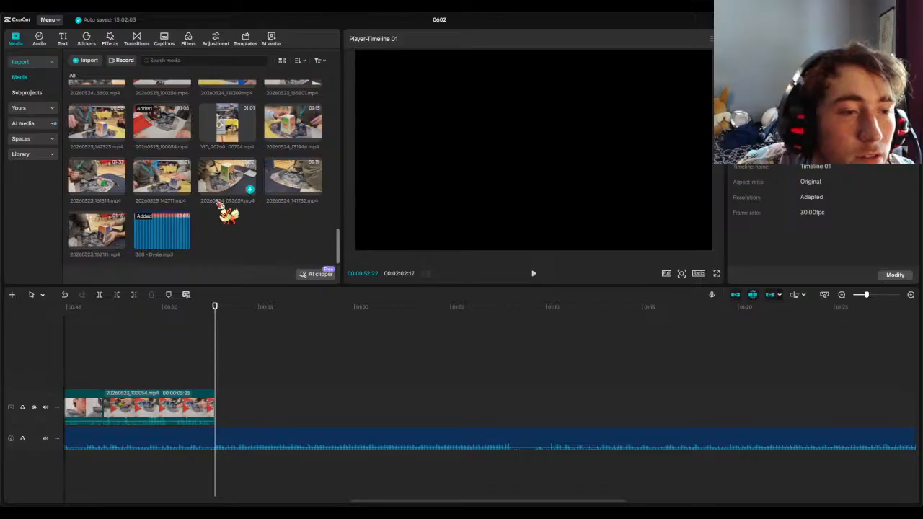
scroll(303, 249, "up", 10)
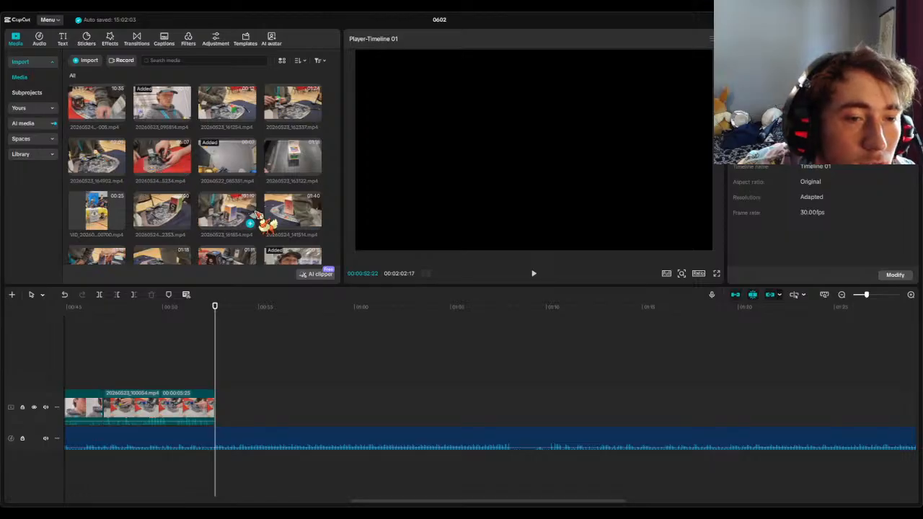
scroll(250, 218, "down", 2)
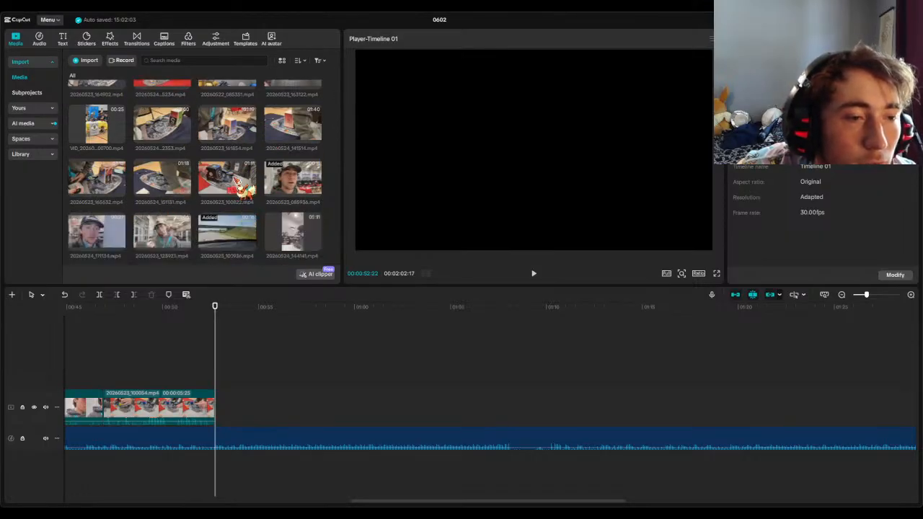
scroll(244, 185, "down", 4)
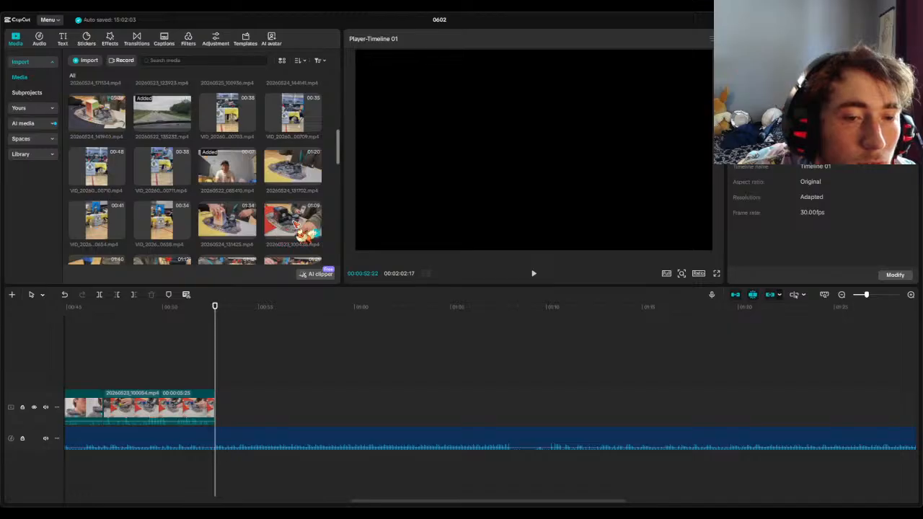
scroll(297, 232, "down", 2)
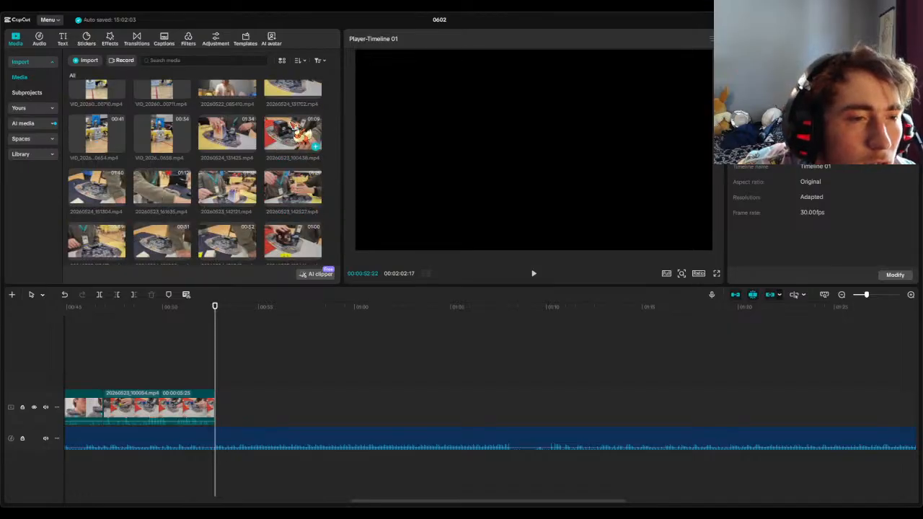
scroll(295, 133, "down", 3)
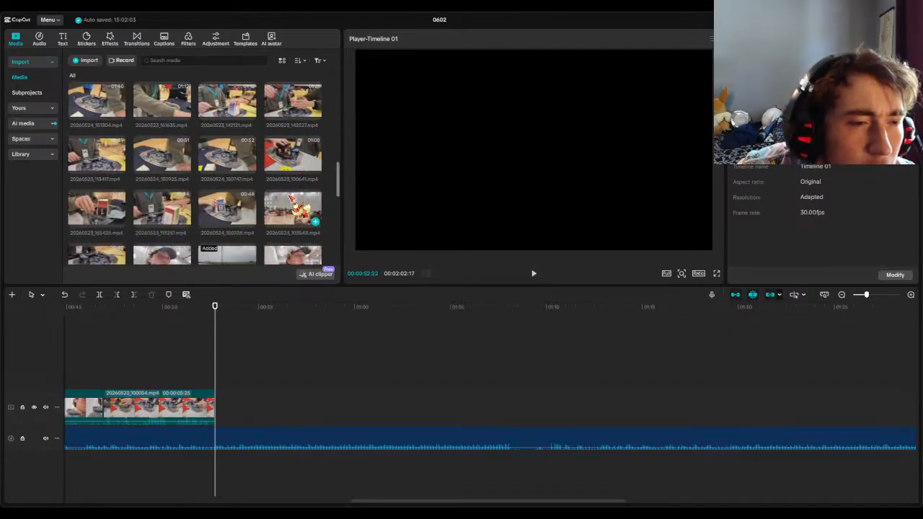
scroll(300, 152, "down", 3)
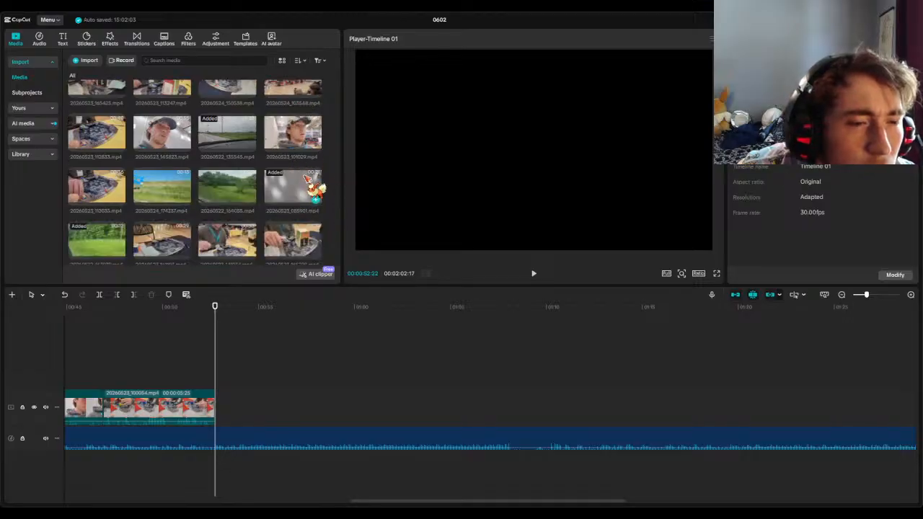
scroll(317, 206, "down", 2)
left_click(185, 220)
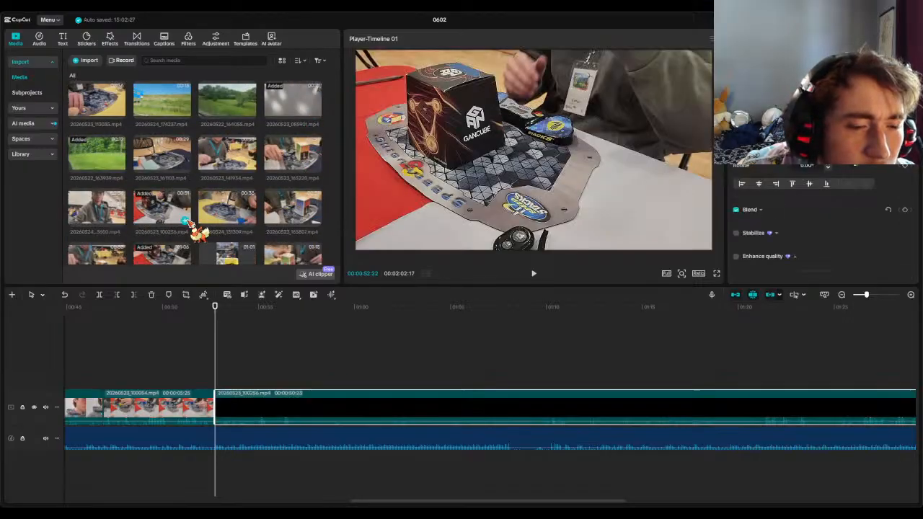
- Split the clip 20260523_100256.mp4 at 00:01:21:29 and delete the part before the split
left_click_drag(215, 309, 777, 403)
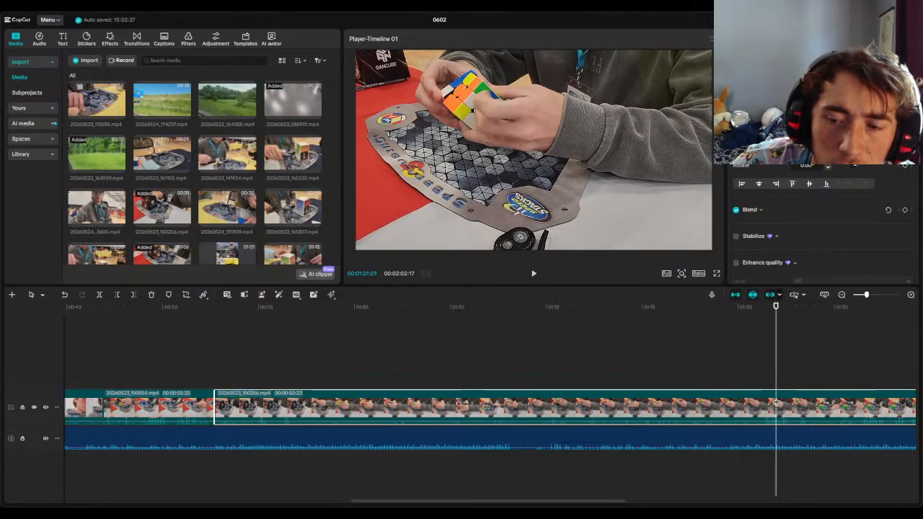
left_click(99, 294)
left_click(490, 413)
key("Delete")
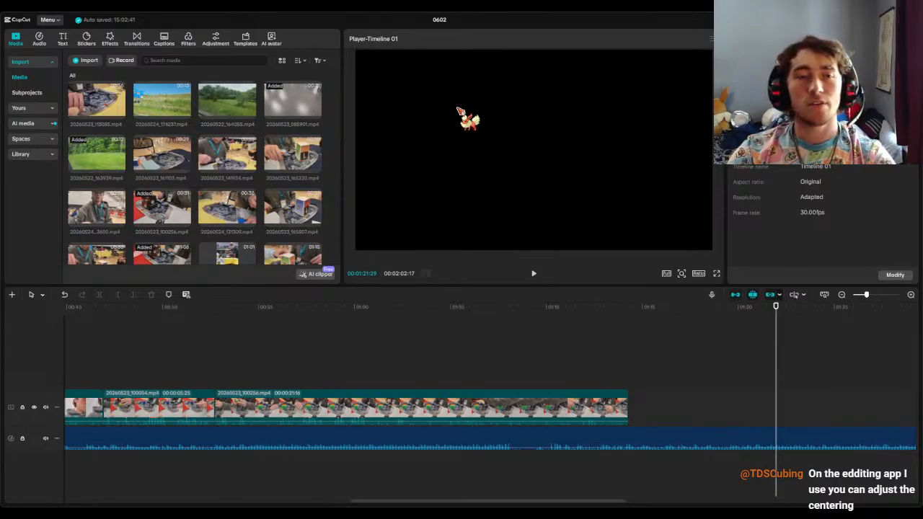
- Review the remaining part of 20260523_100256.mp4 and cut off everything after 00:00:56:29
left_click_drag(782, 333, 347, 377)
key("space")
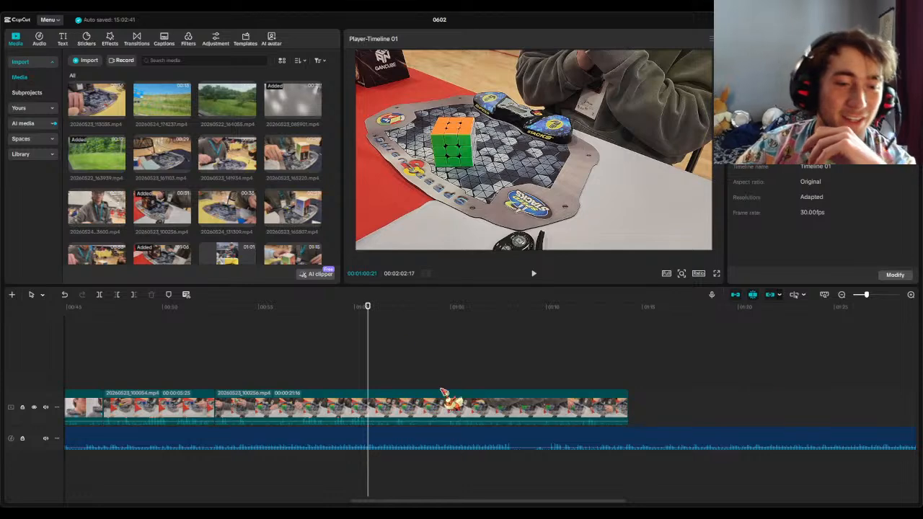
left_click_drag(368, 307, 235, 306)
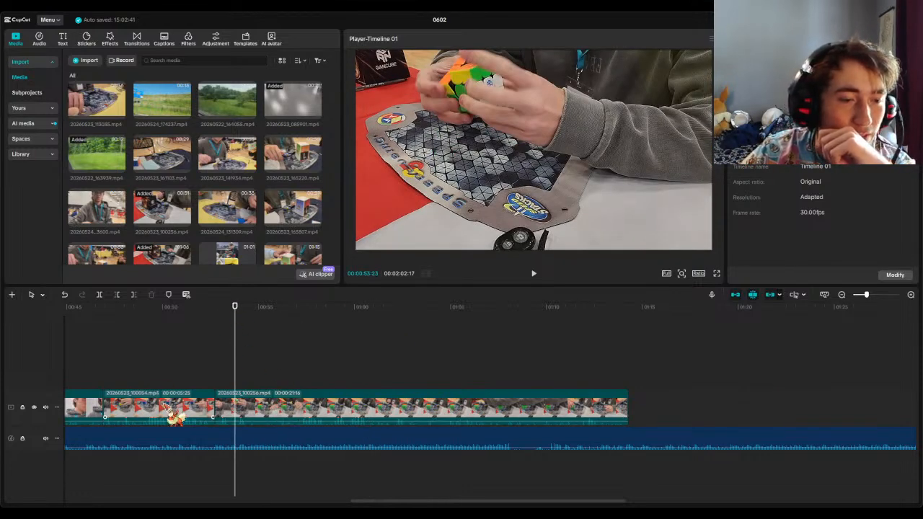
left_click(280, 402)
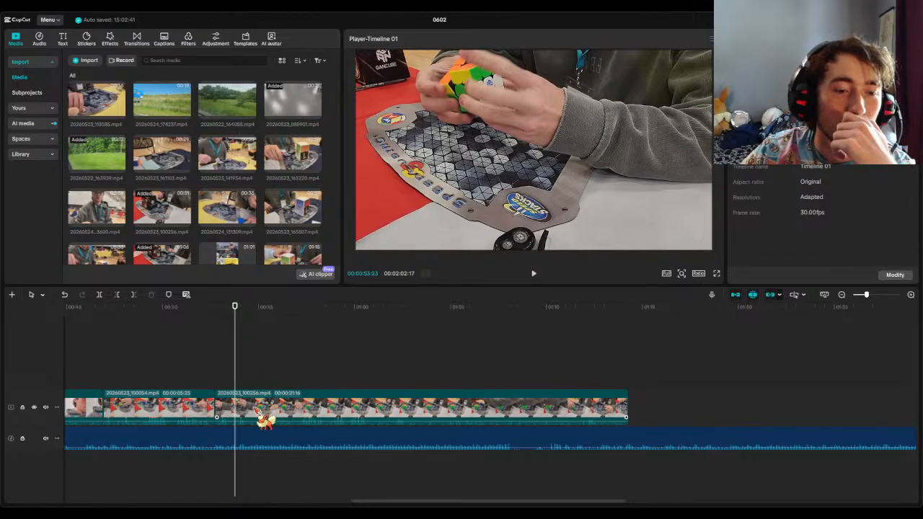
left_click_drag(235, 312, 296, 308)
left_click(100, 295)
left_click(376, 418)
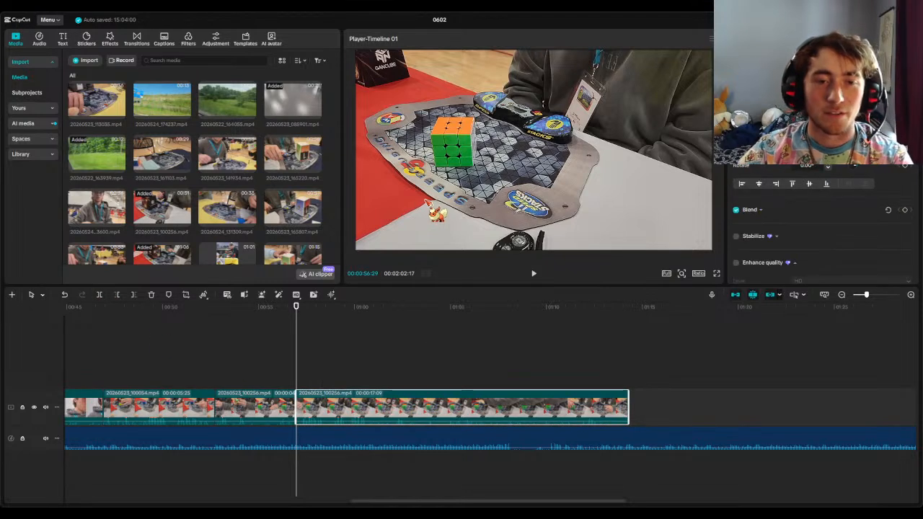
key("Delete")
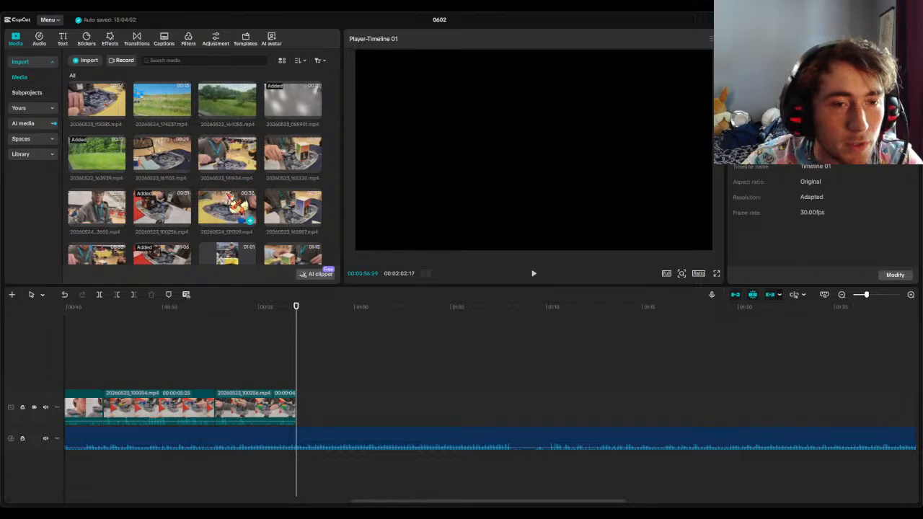
- Find the cubing clip 20260523_100438.mp4 in the imported media and add it to the timeline at 00:00:56:29
scroll(217, 206, "down", 4)
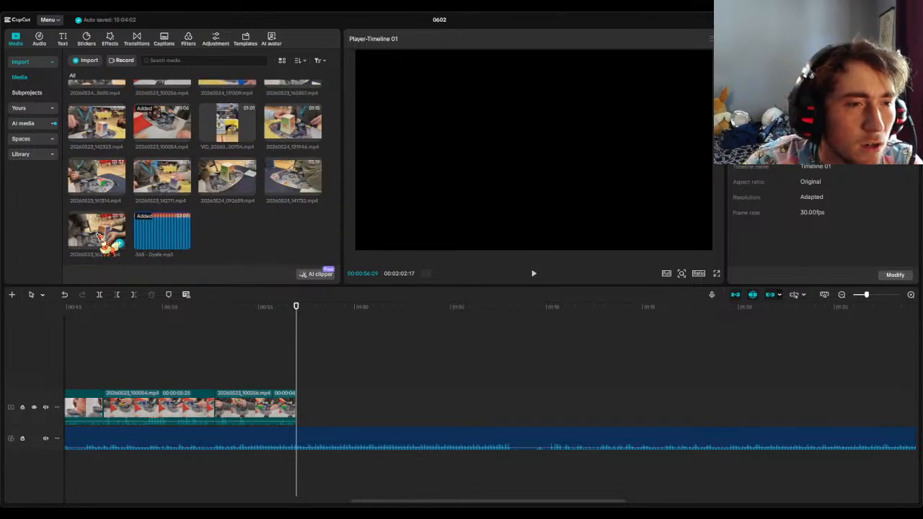
scroll(145, 210, "up", 1)
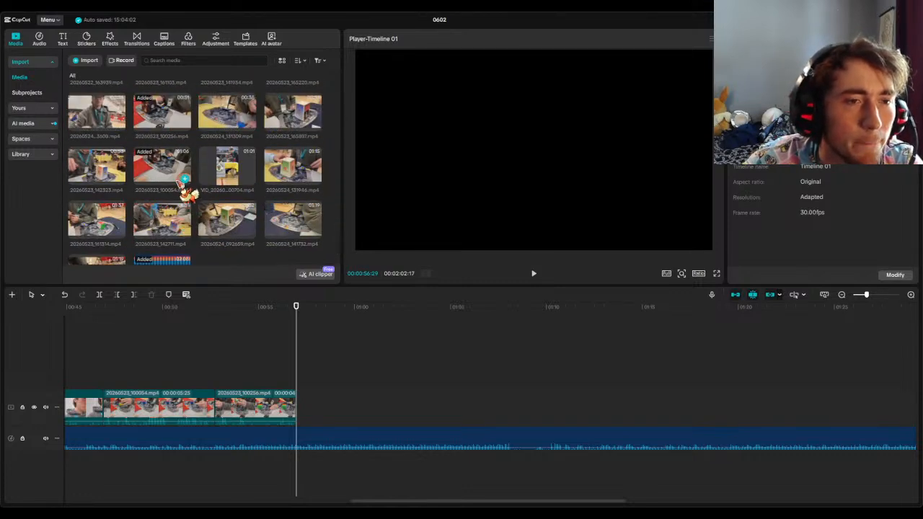
scroll(173, 169, "up", 1)
scroll(164, 167, "up", 3)
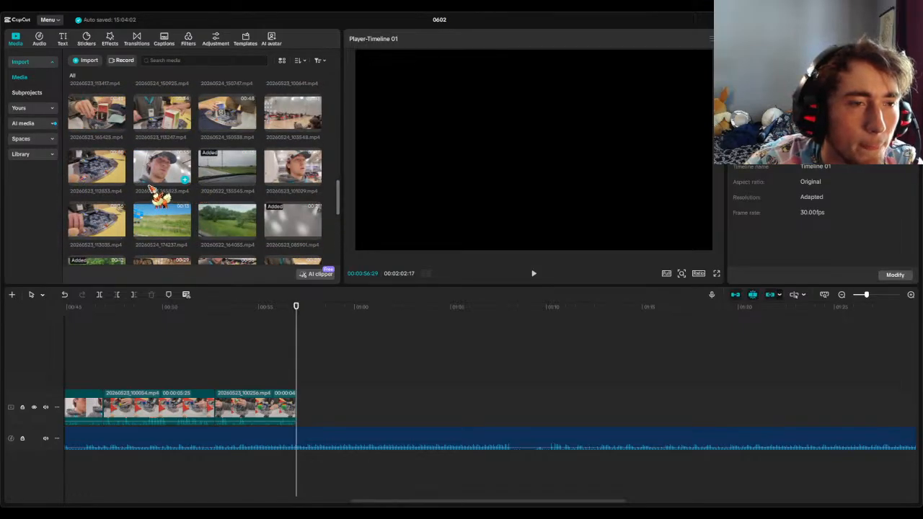
scroll(151, 189, "up", 1)
scroll(152, 189, "up", 3)
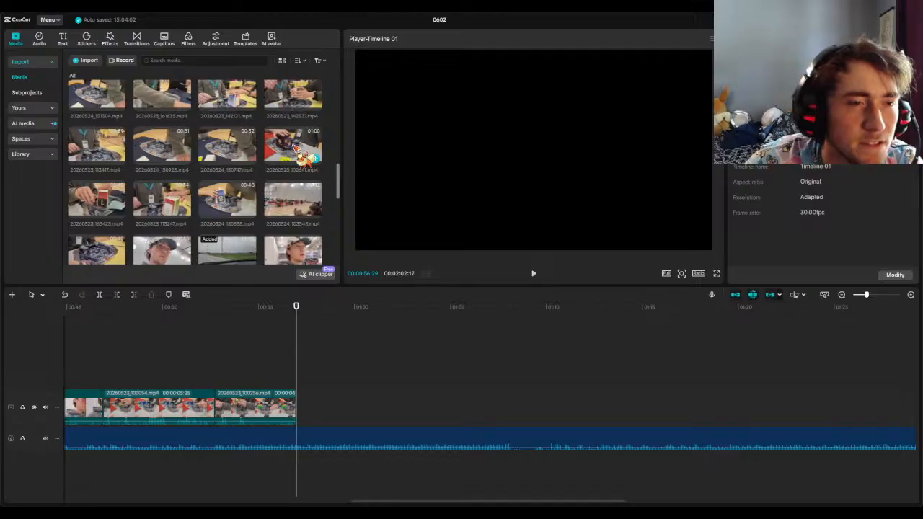
scroll(292, 162, "up", 1)
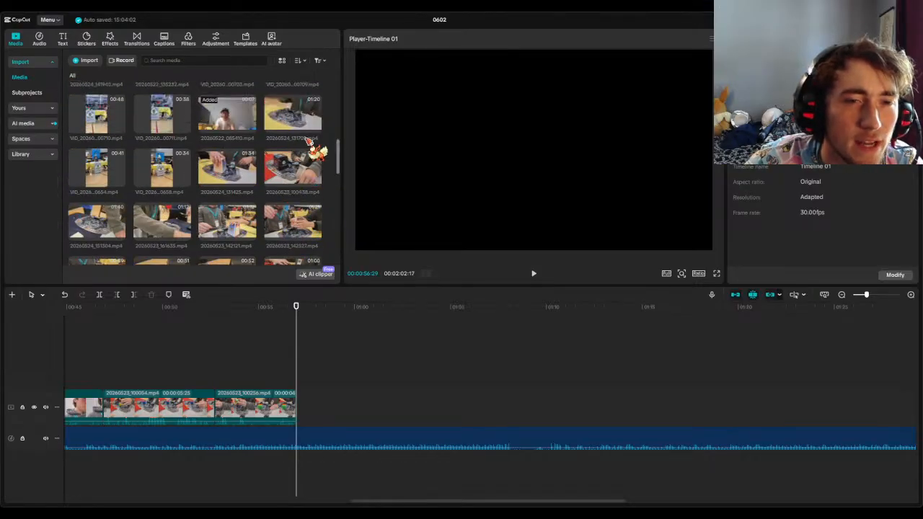
left_click(316, 181)
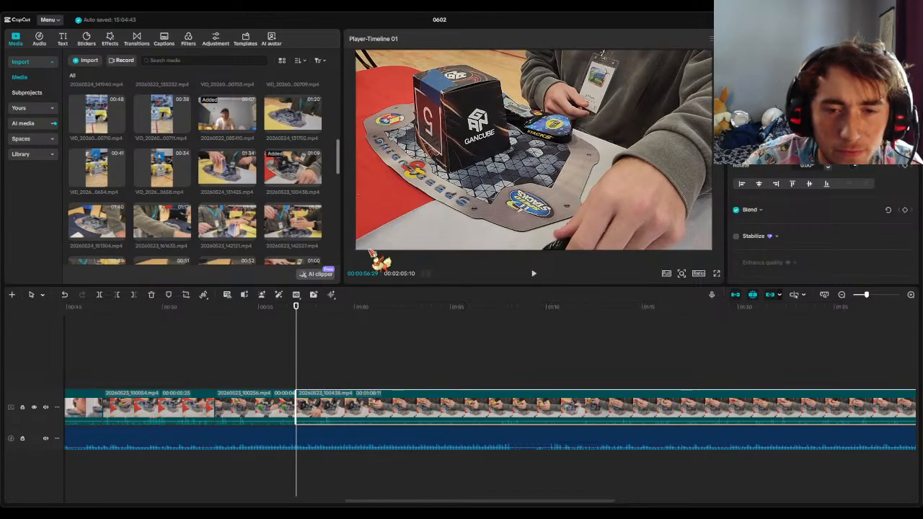
- Add the cubing clip 20260523_100641.mp4 at the end of the timeline, directly after 20260523_100438.mp4
scroll(299, 234, "down", 1)
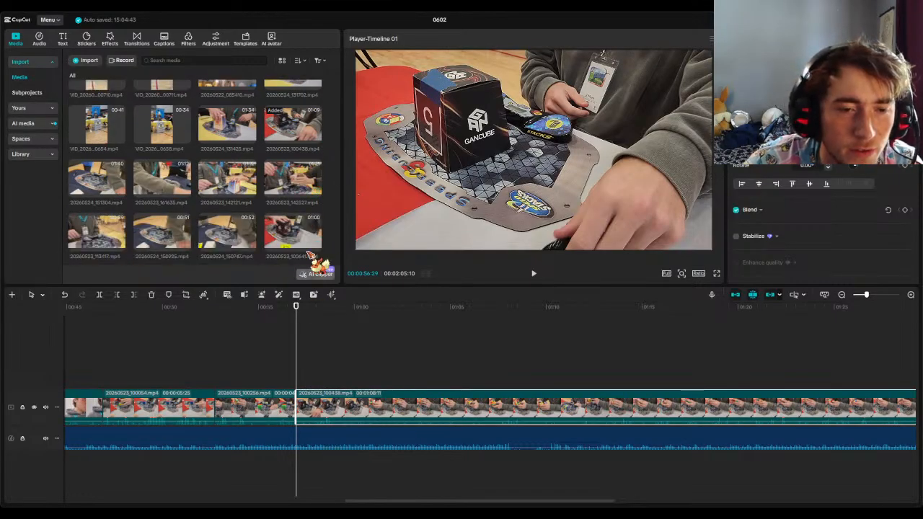
left_click_drag(297, 309, 495, 307)
left_click_drag(922, 336, 765, 354)
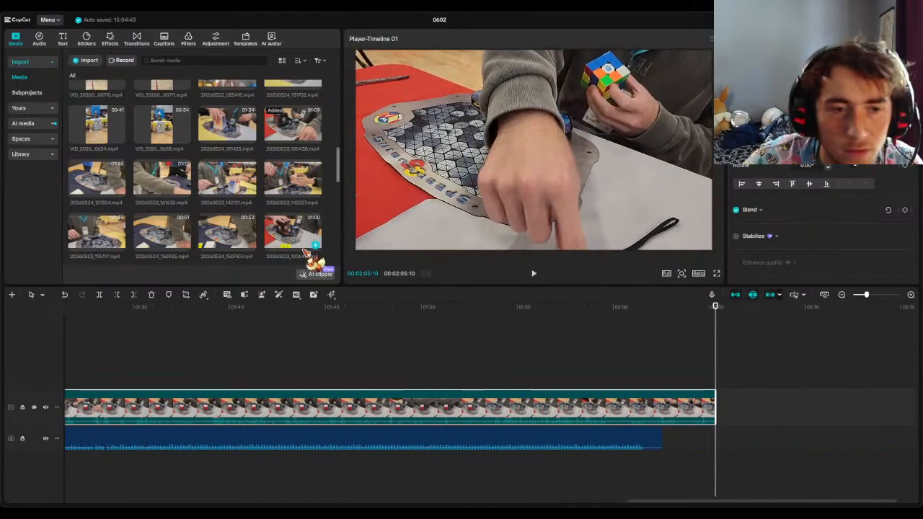
left_click(316, 246)
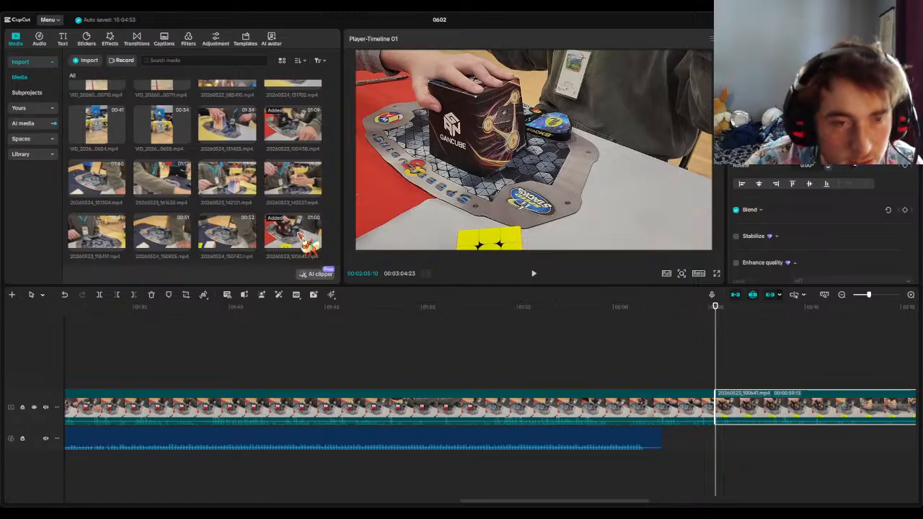
- Add the cubing clip 20260523_100822.mp4 at the end of the timeline after 20260523_100641.mp4, removing the copy inserted before that clip
scroll(249, 231, "up", 2)
scroll(195, 204, "up", 3)
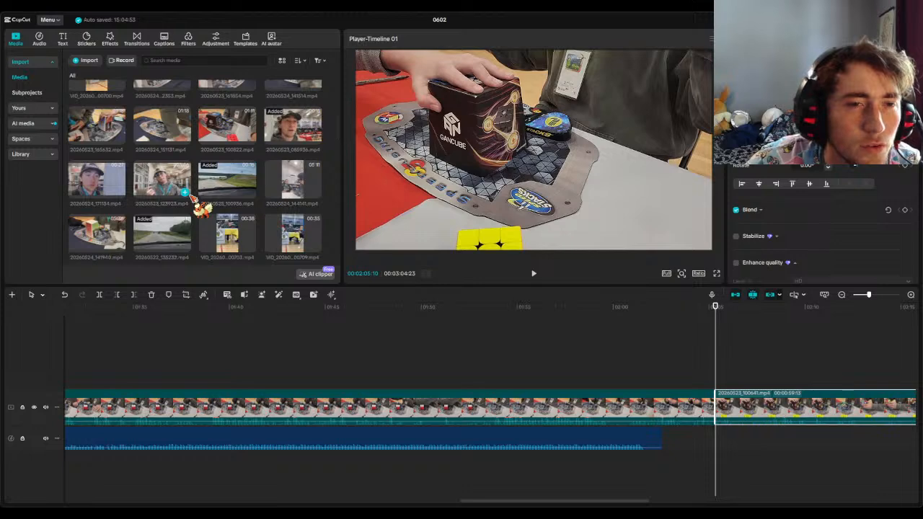
scroll(193, 200, "up", 1)
left_click(250, 181)
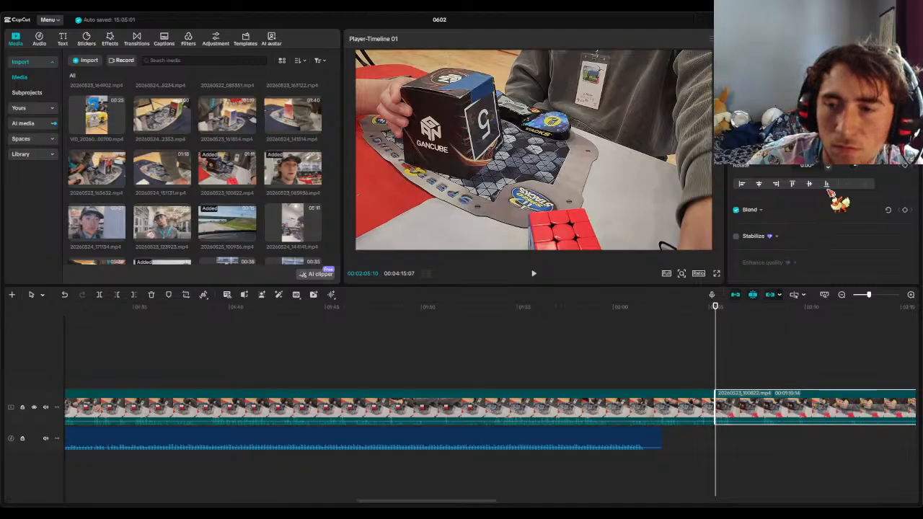
key("Delete")
left_click_drag(716, 315, 921, 339)
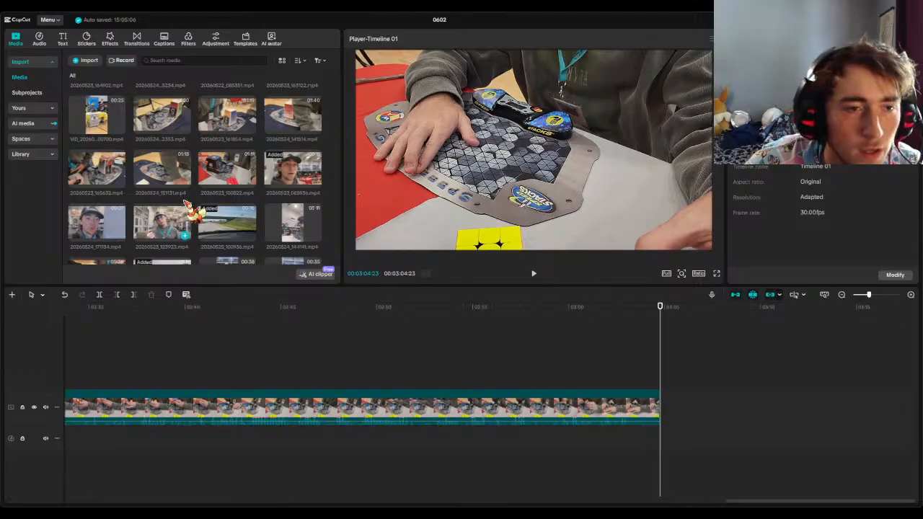
left_click(250, 181)
- Locate the end of the solve in the clip 20260523_100438.mp4 and split the clip at 00:01:29:11
left_click(654, 317)
left_click_drag(608, 319, 300, 366)
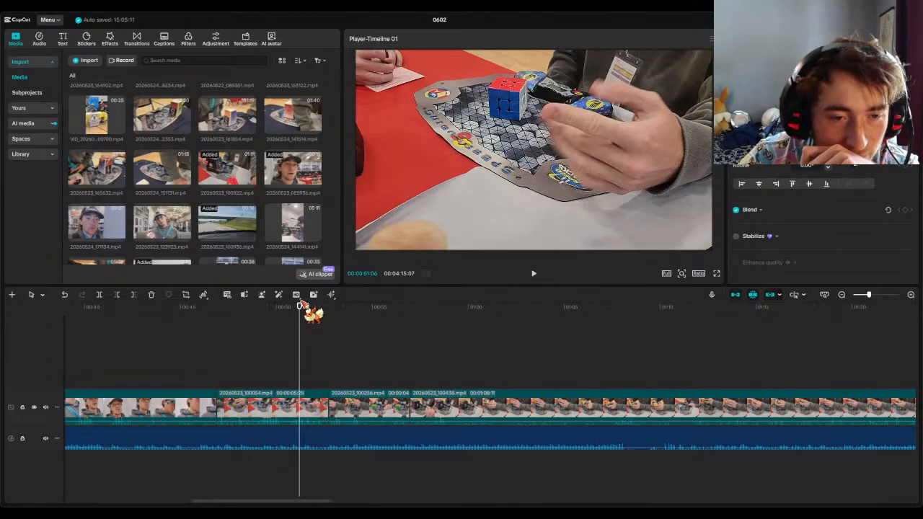
left_click_drag(298, 310, 815, 388)
left_click(535, 274)
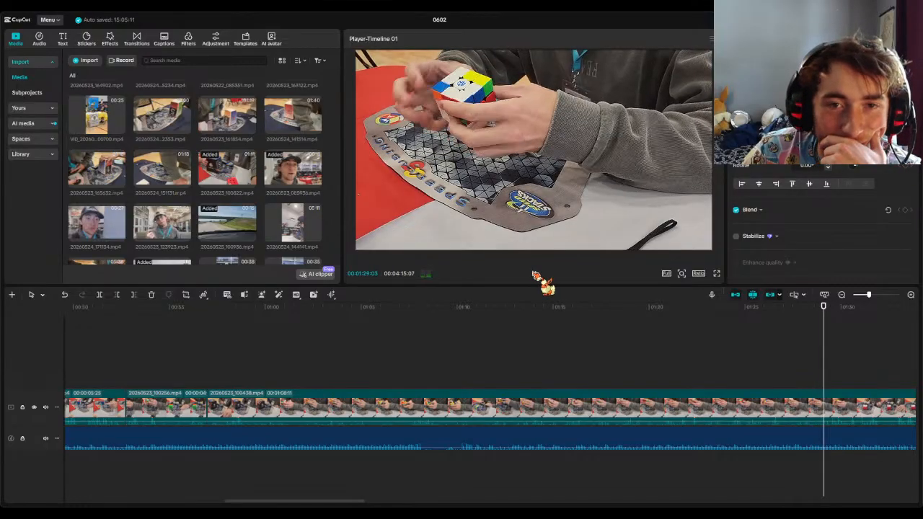
left_click(534, 274)
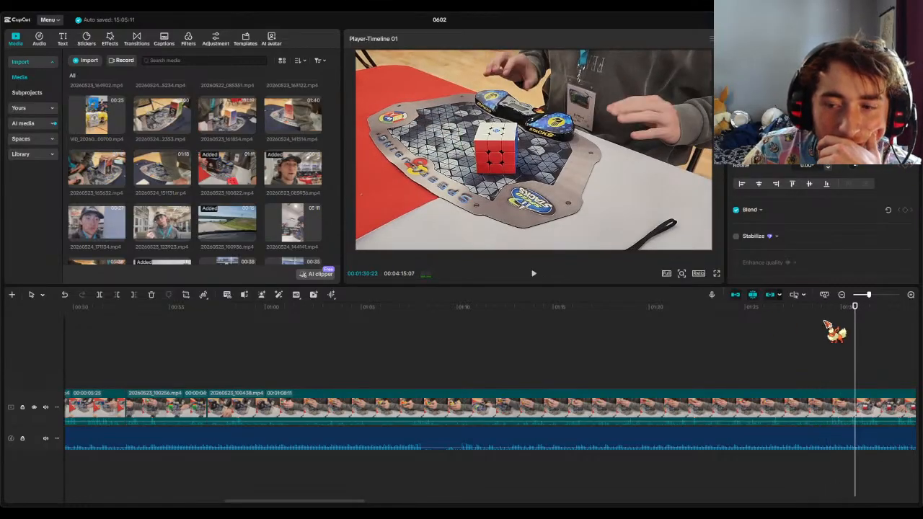
left_click_drag(856, 317, 829, 325)
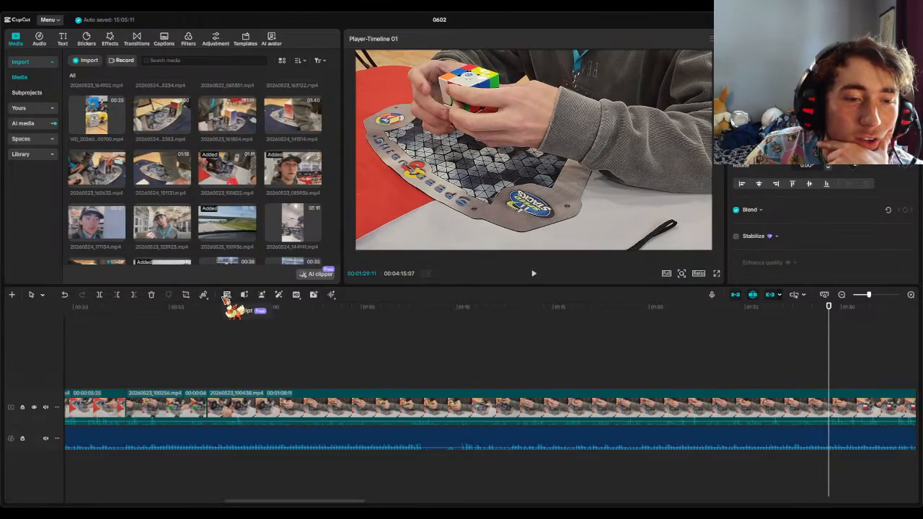
left_click(99, 297)
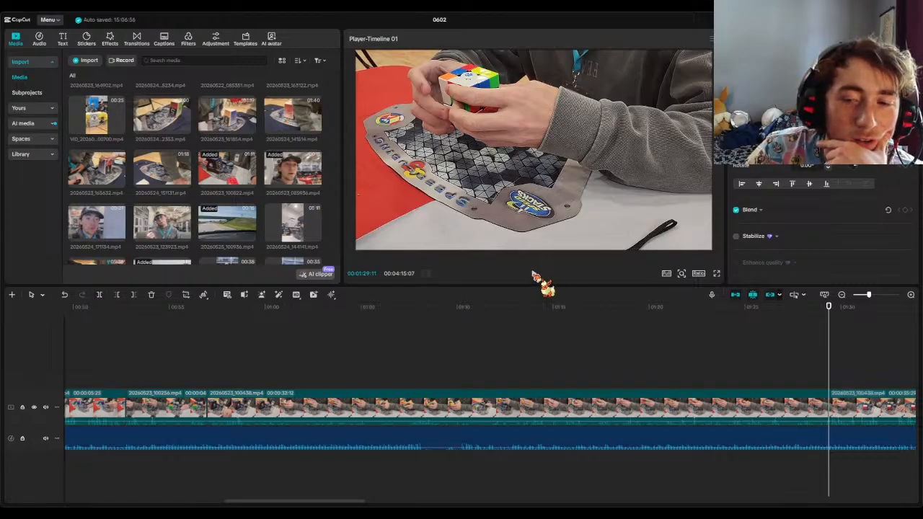
- Delete the part of 20260523_100438.mp4 before the split and review the start of the remaining part up to 00:00:58:08
left_click(534, 275)
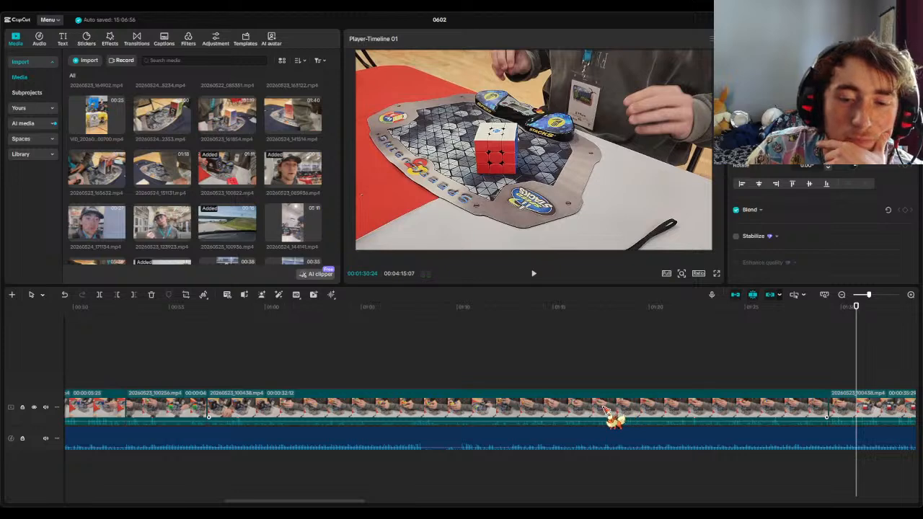
key("Delete")
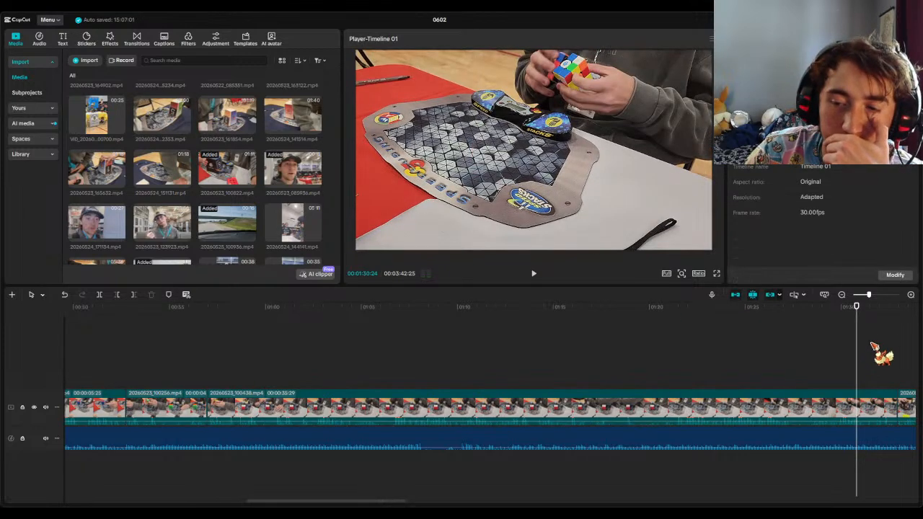
left_click_drag(858, 315, 651, 370)
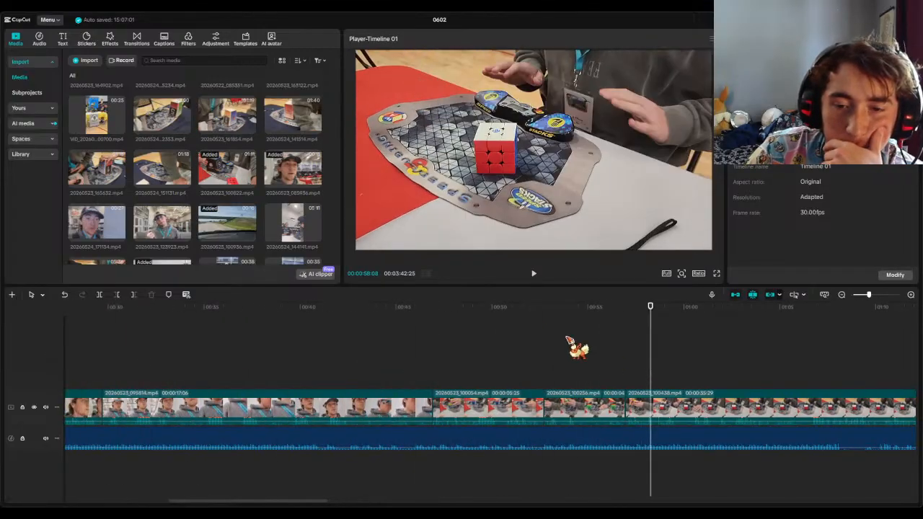
- Split the remaining 20260523_100438.mp4 clip at 00:01:02:08, just after the solve, and delete the part after the split
left_click(533, 273)
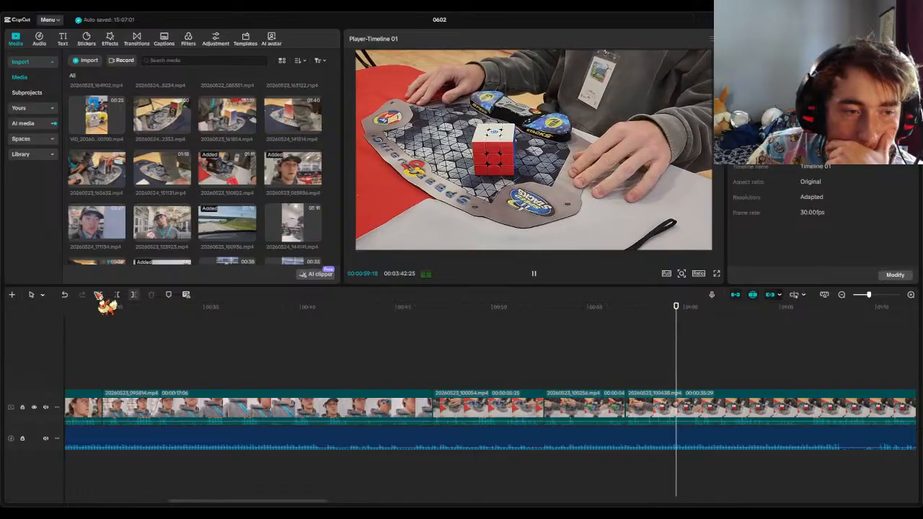
left_click(534, 275)
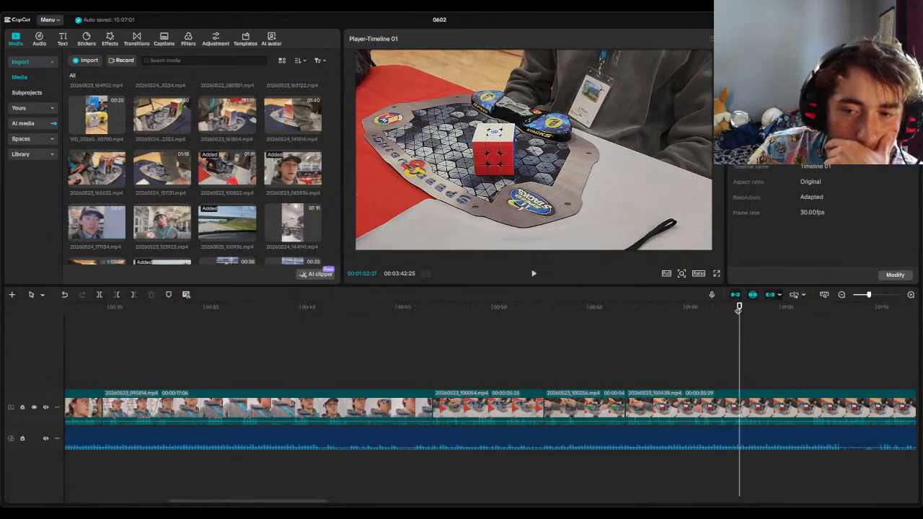
left_click_drag(739, 308, 727, 308)
left_click(100, 294)
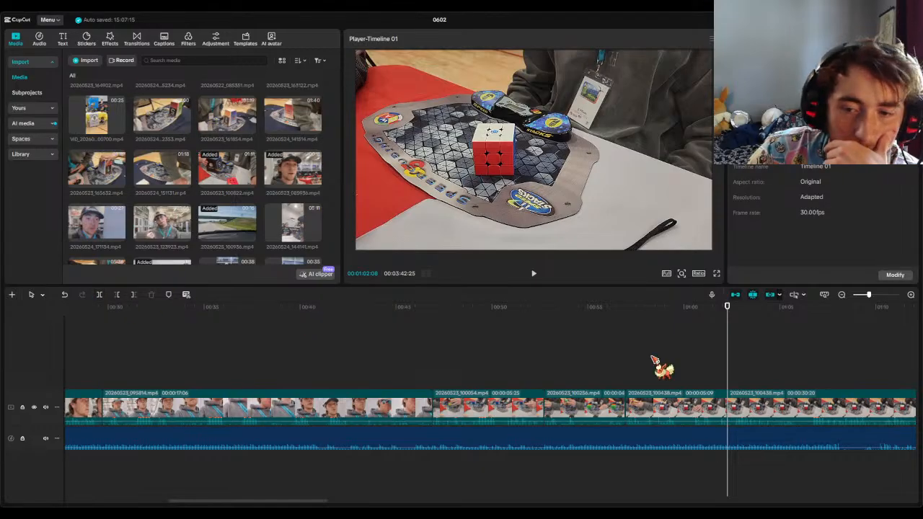
left_click(774, 418)
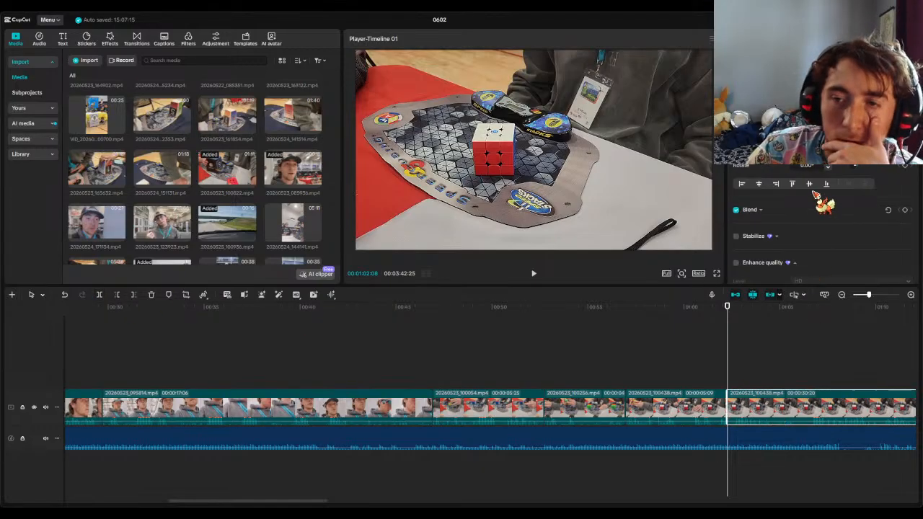
key("Delete")
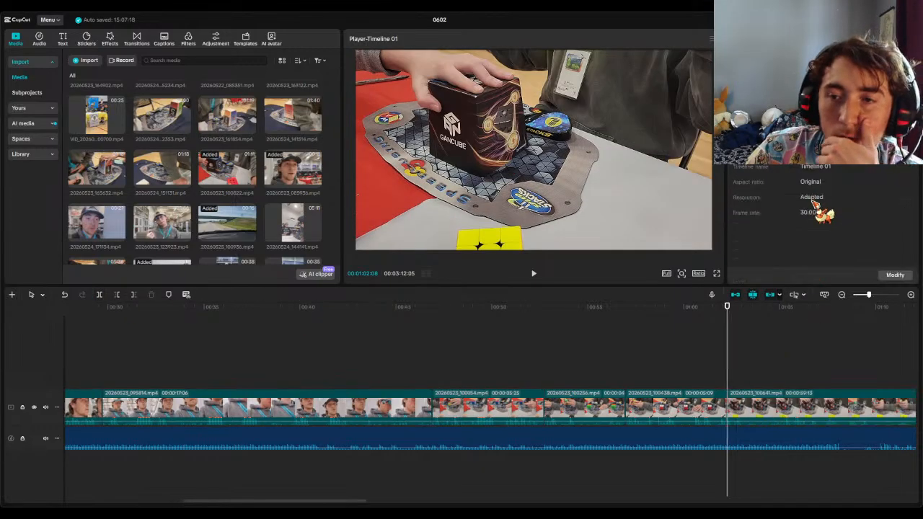
- Locate the closing moments of the solve in 20260523_100641.mp4, split the clip at 00:01:34:12 and delete the part before the split
left_click(534, 274)
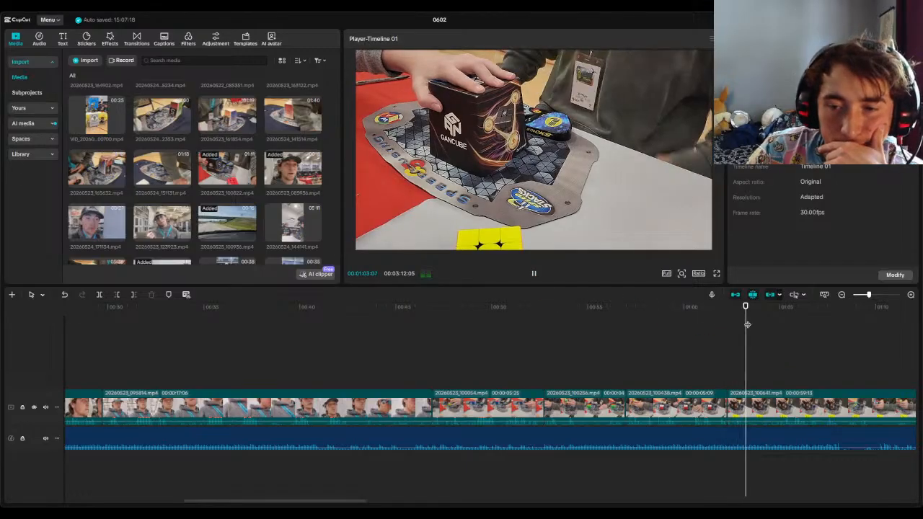
left_click_drag(313, 501, 435, 501)
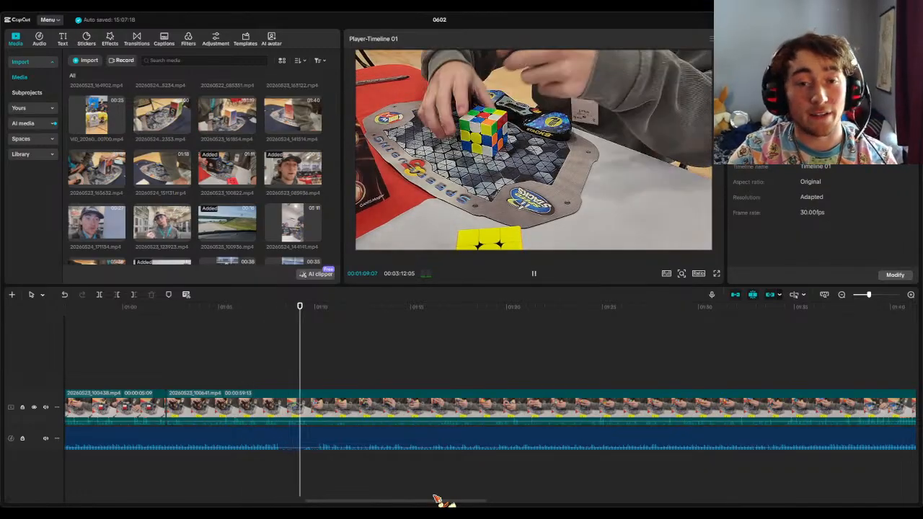
left_click_drag(339, 333, 618, 326)
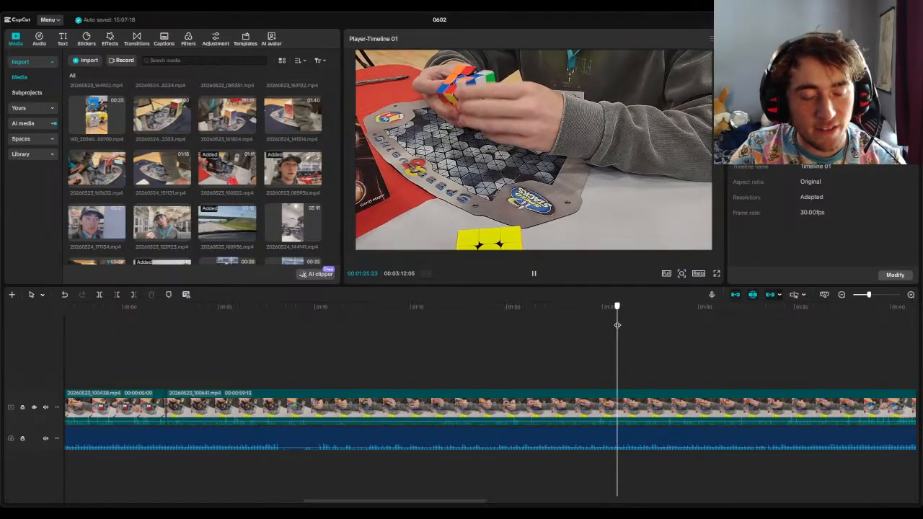
left_click_drag(618, 325, 787, 333)
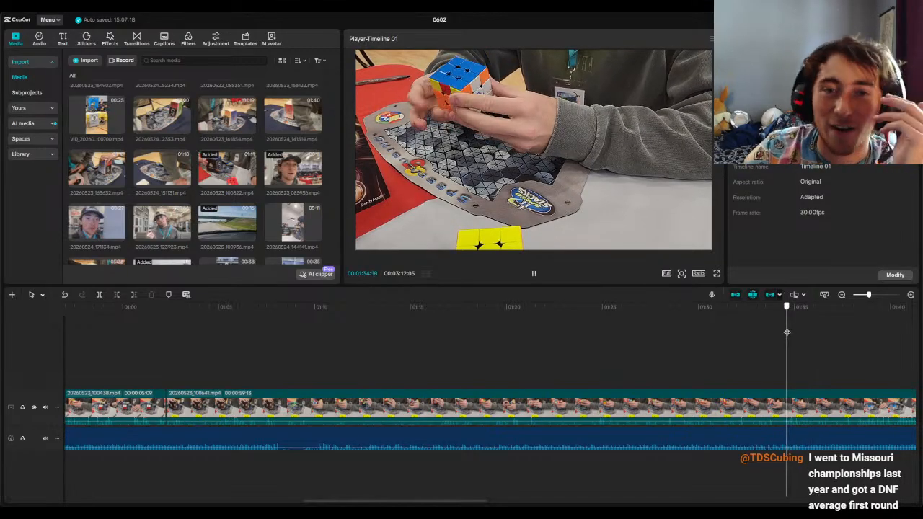
left_click(535, 274)
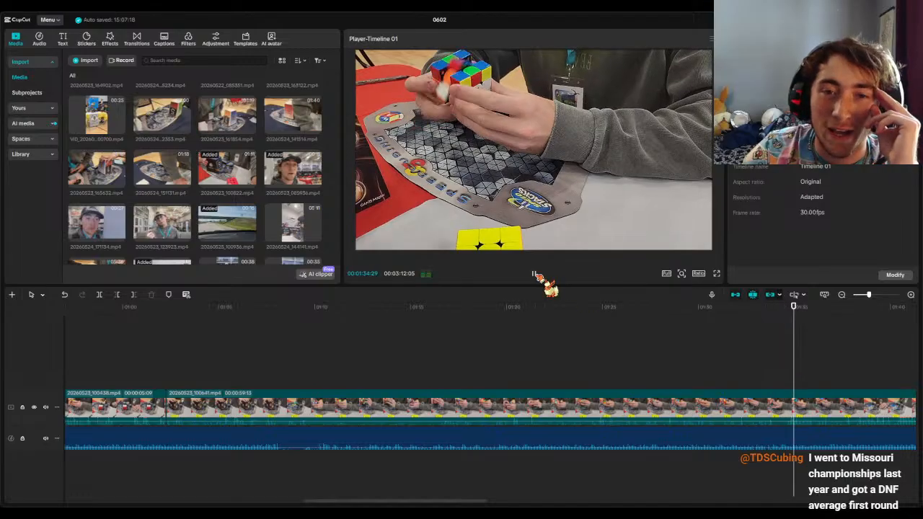
left_click(535, 275)
left_click_drag(801, 334, 775, 333)
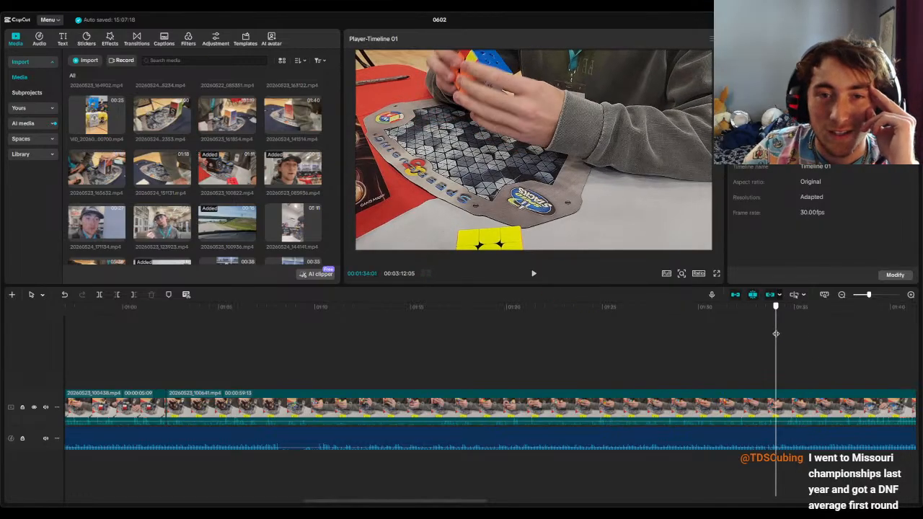
left_click(535, 276)
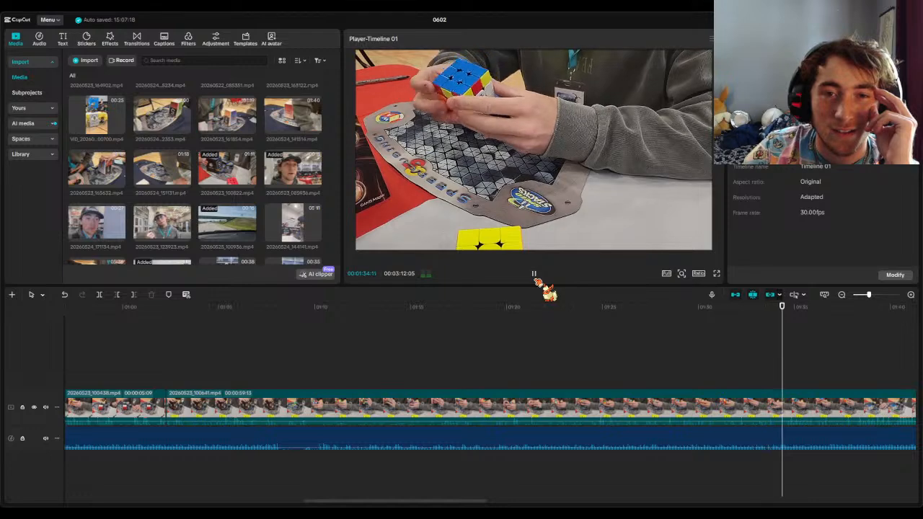
left_click(536, 276)
left_click(535, 275)
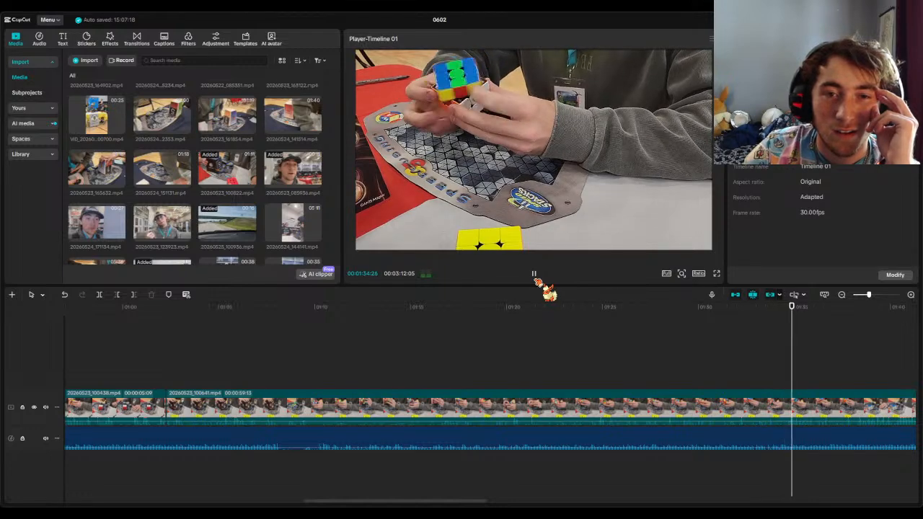
left_click(535, 276)
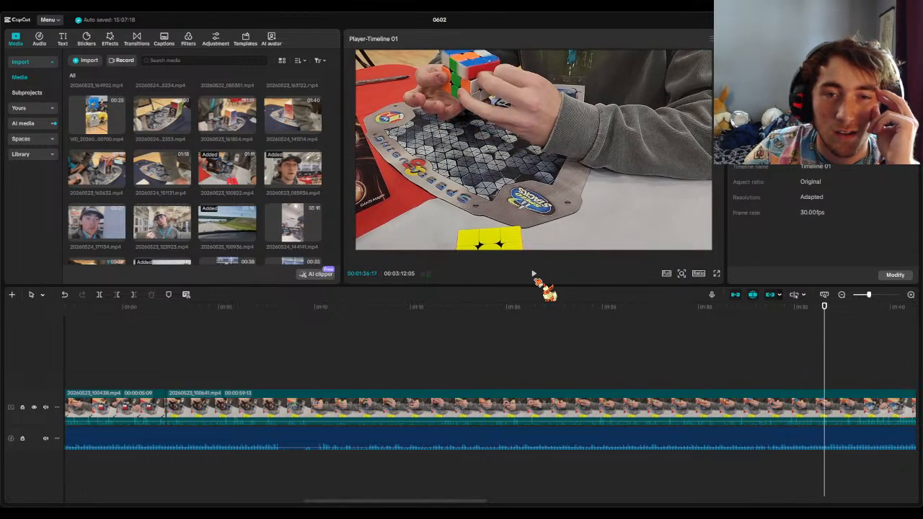
left_click_drag(825, 309, 784, 316)
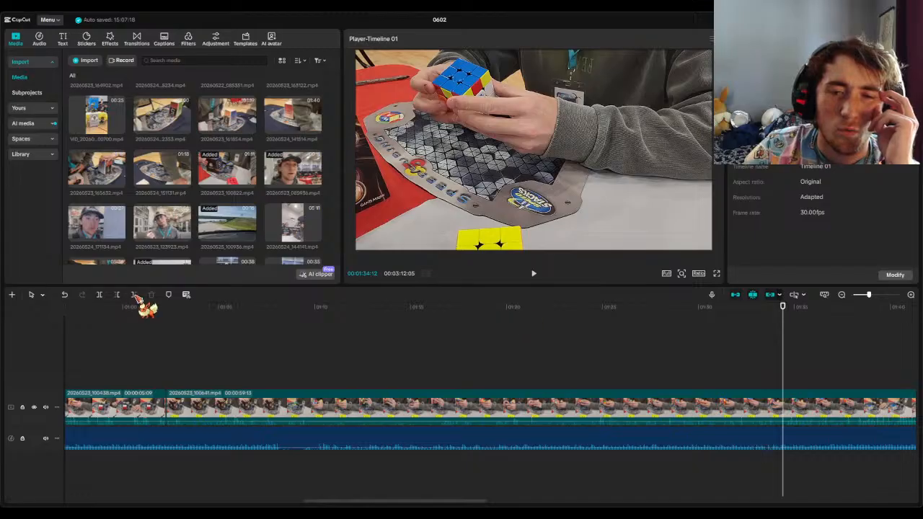
left_click(99, 294)
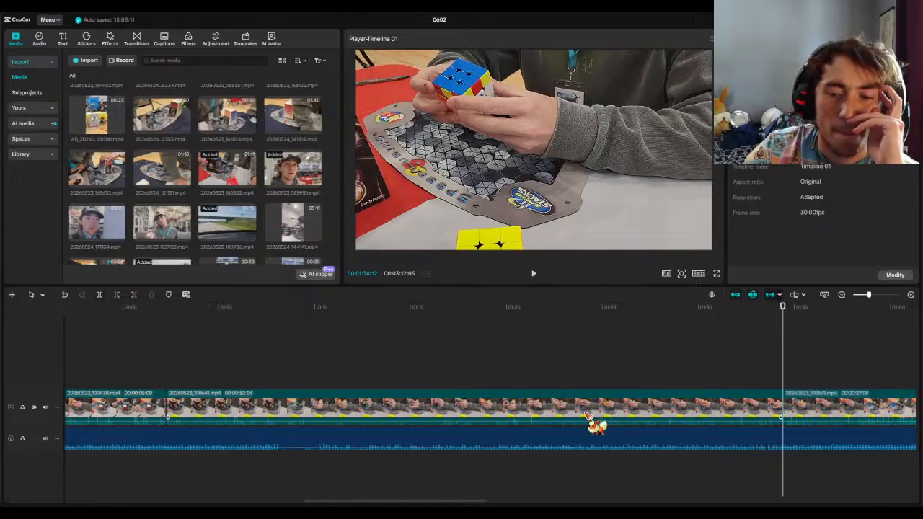
left_click(593, 410)
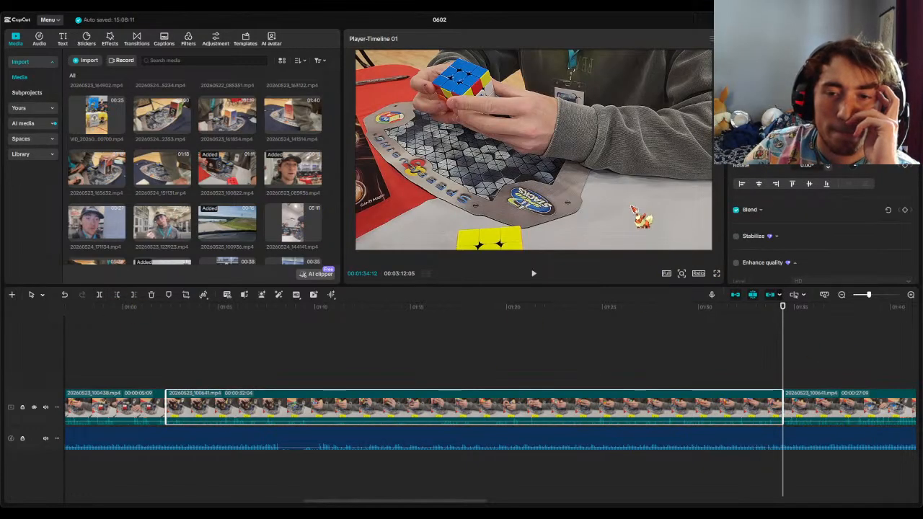
key("Delete")
- Play the remaining part of 20260523_100641.mp4, split it at 00:01:07:25 after the solve ends and delete the rest
left_click_drag(783, 309, 167, 351)
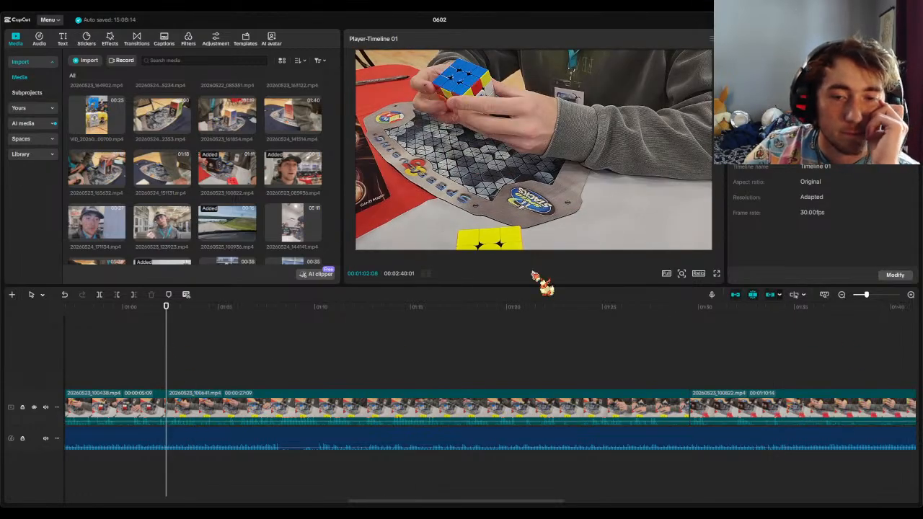
left_click(534, 273)
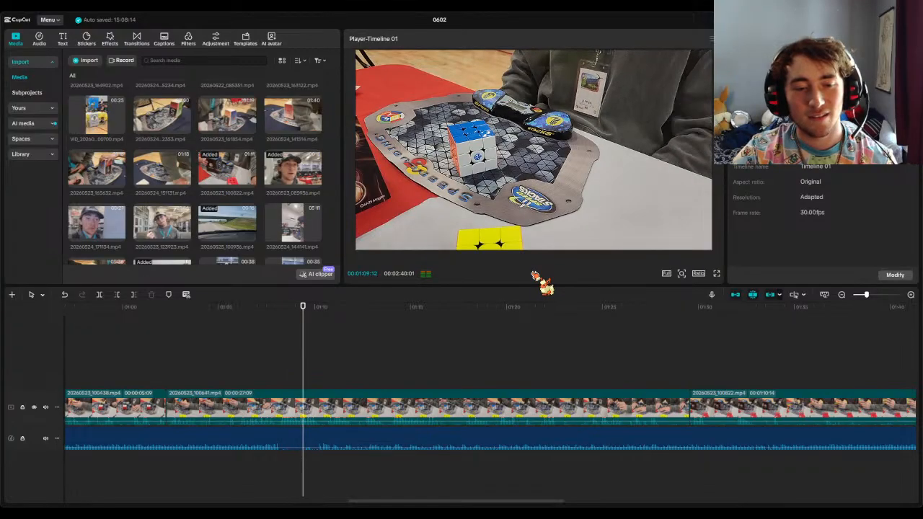
left_click(535, 274)
left_click_drag(336, 313, 273, 310)
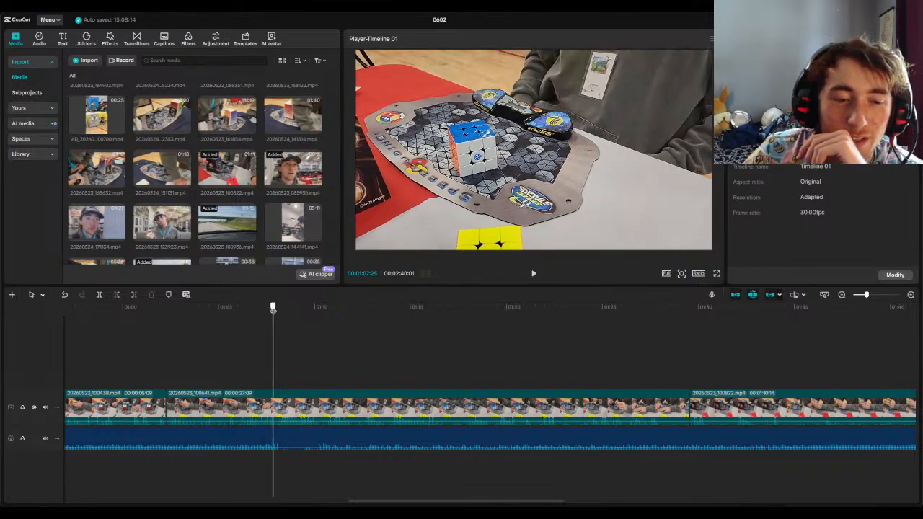
left_click(98, 295)
left_click(355, 413)
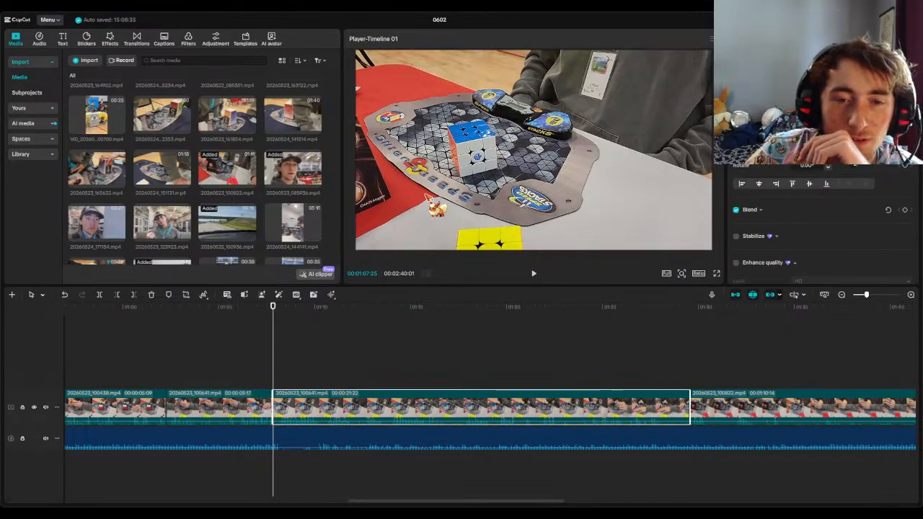
key("Delete")
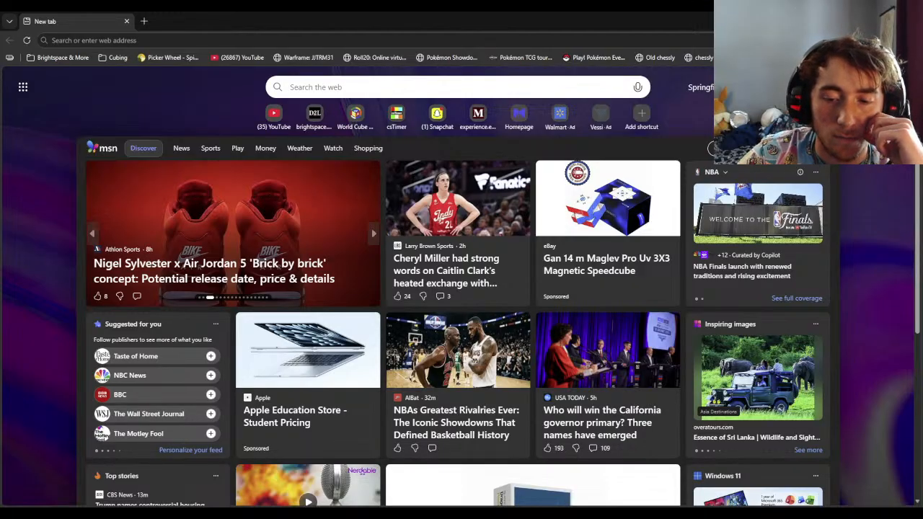
- Switch to the browser, open the competitor's World Cube Association profile and examine the 4x4x4 Cube results from CubingUSA Heartland Championship 2026
key("alt+Tab")
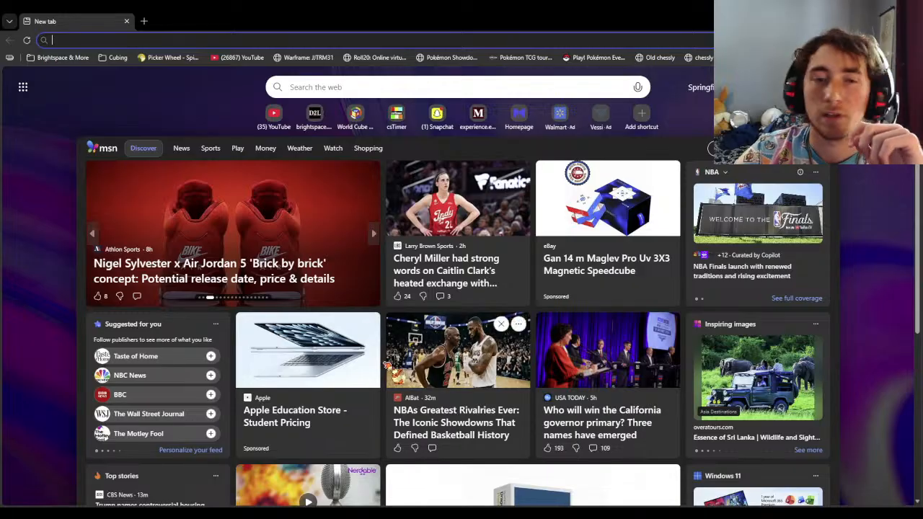
left_click(352, 118)
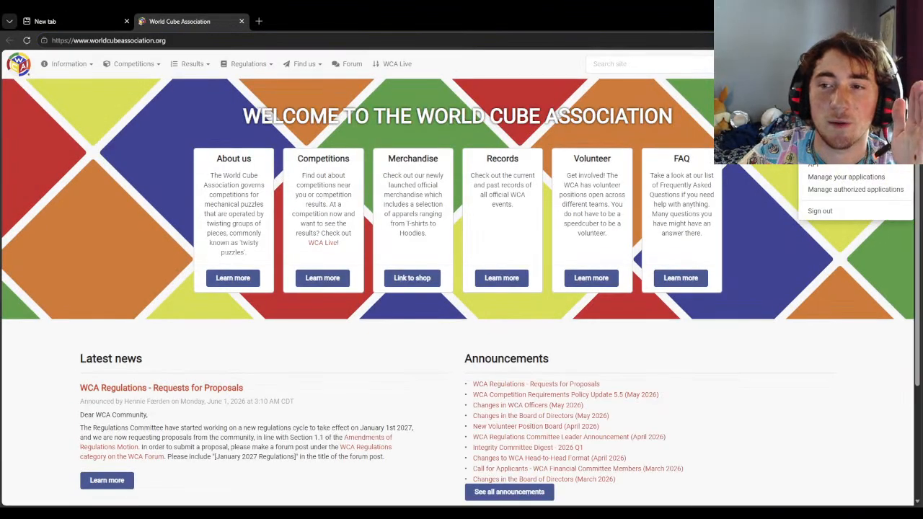
left_click(827, 101)
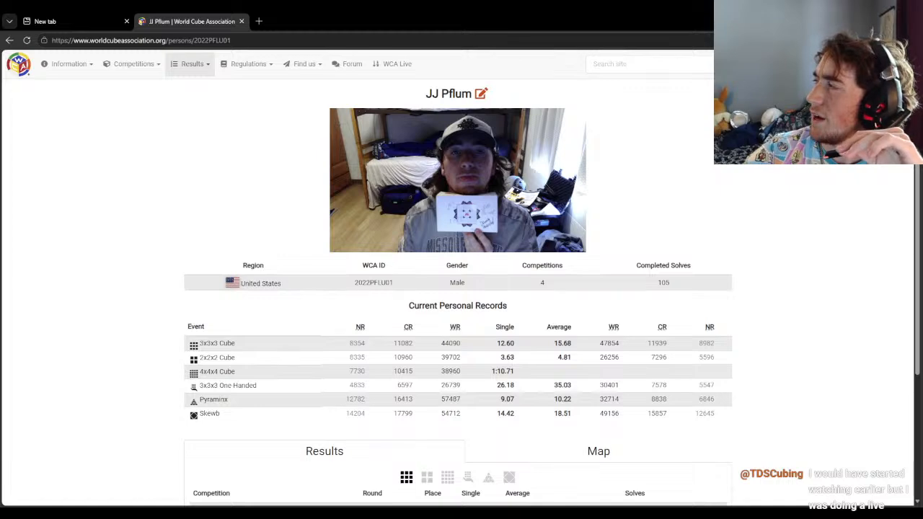
scroll(612, 241, "down", 3)
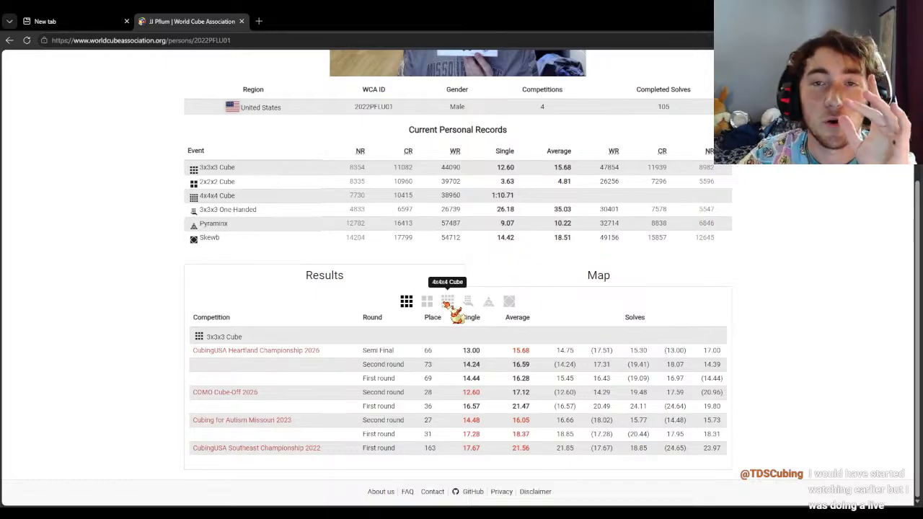
left_click(448, 302)
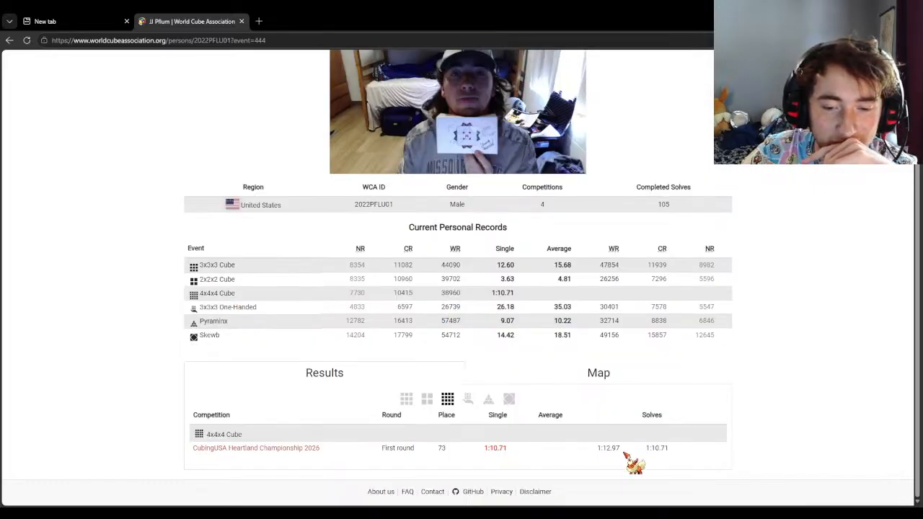
left_click_drag(596, 448, 733, 470)
left_click(644, 462)
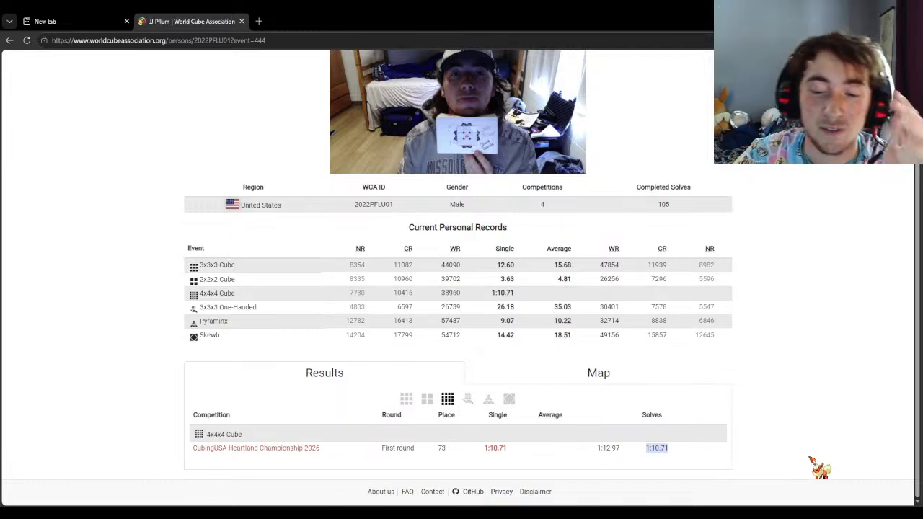
left_click(819, 468)
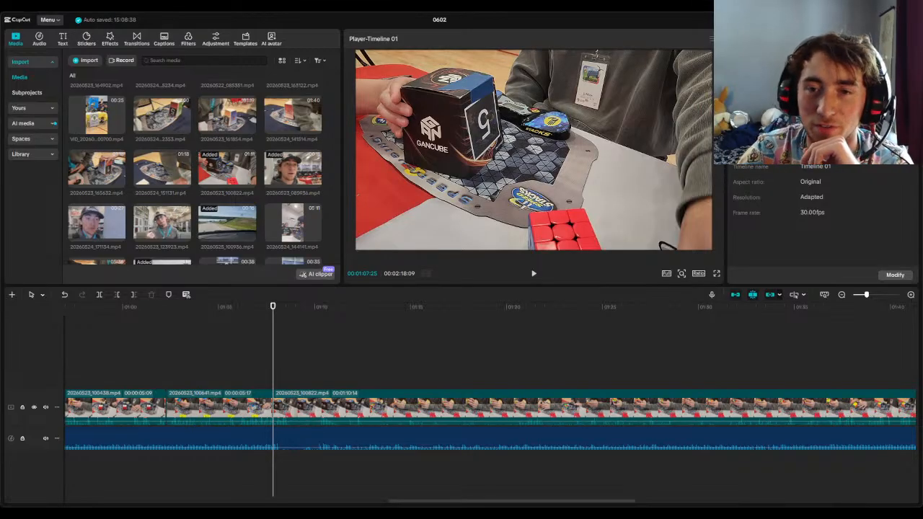
- Return to CapCut and scrub through 20260523_100822.mp4 to 00:01:36:19 to look for the end of the solve
left_click(283, 311)
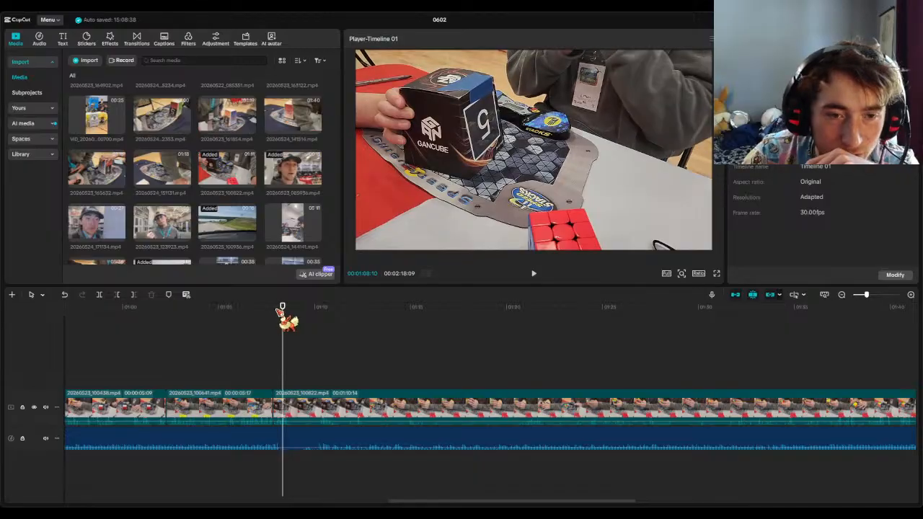
left_click_drag(280, 311, 826, 380)
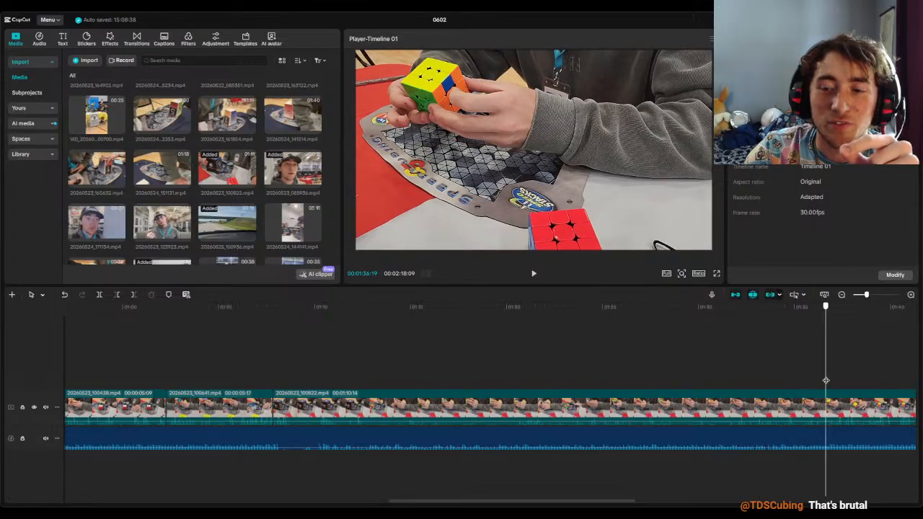
- Split clip 20260523_100822.mp4 at 00:01:36:19 and delete the portion before the cut
left_click(100, 295)
left_click(610, 408)
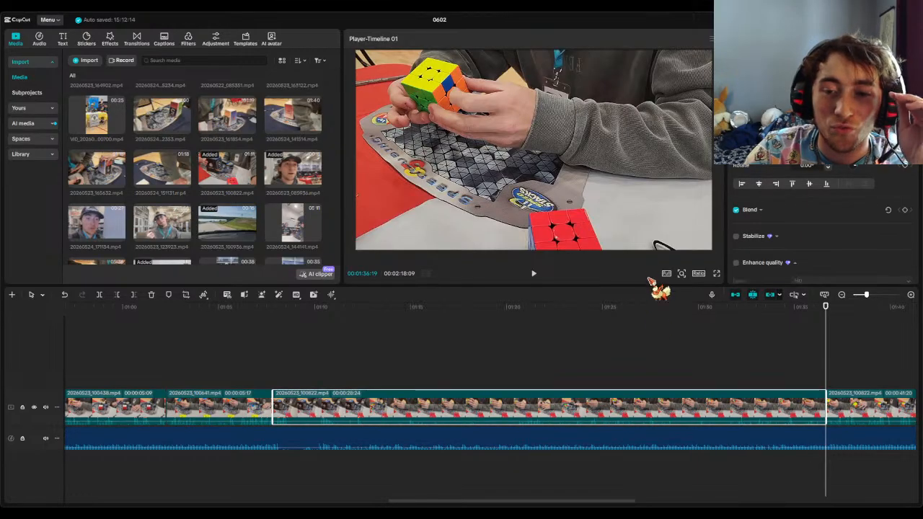
key("Delete")
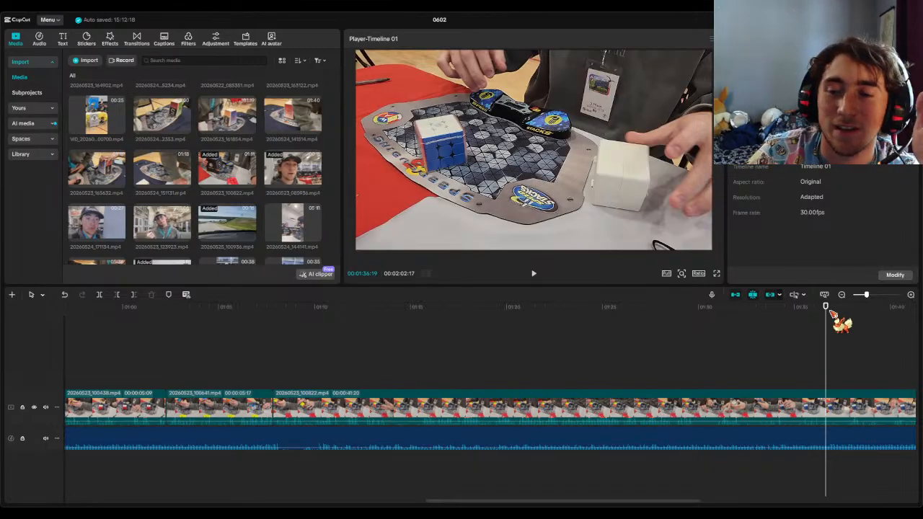
- Play the remaining 20260523_100822.mp4 clip, split it at 00:01:15:04 and delete everything after the cut
left_click_drag(826, 310, 317, 354)
left_click(533, 274)
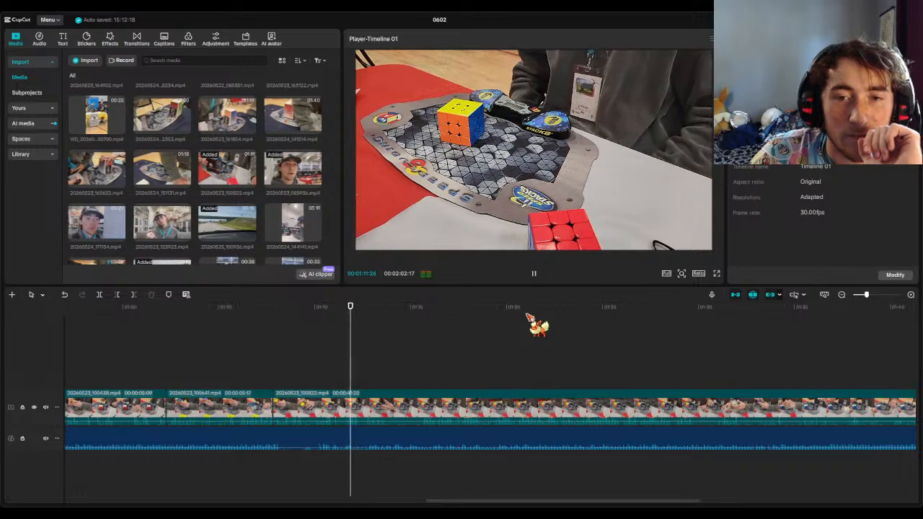
left_click(534, 274)
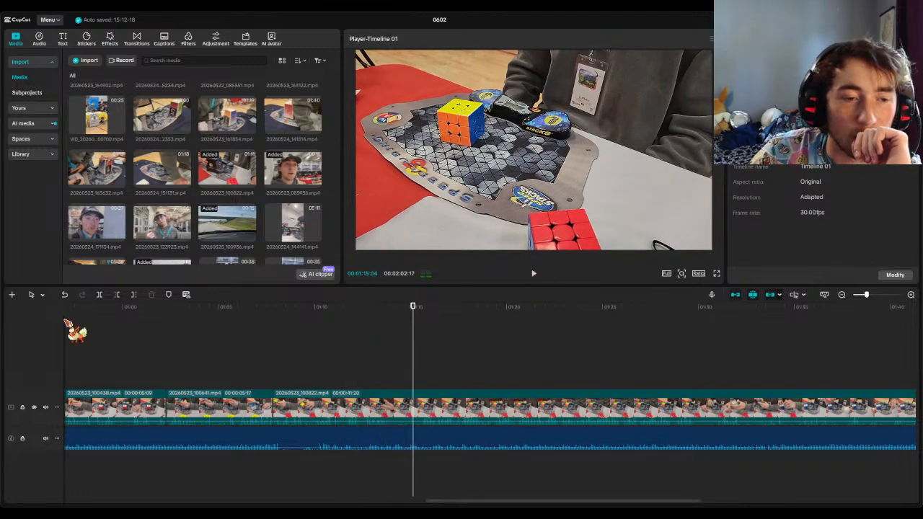
left_click(101, 296)
left_click(574, 419)
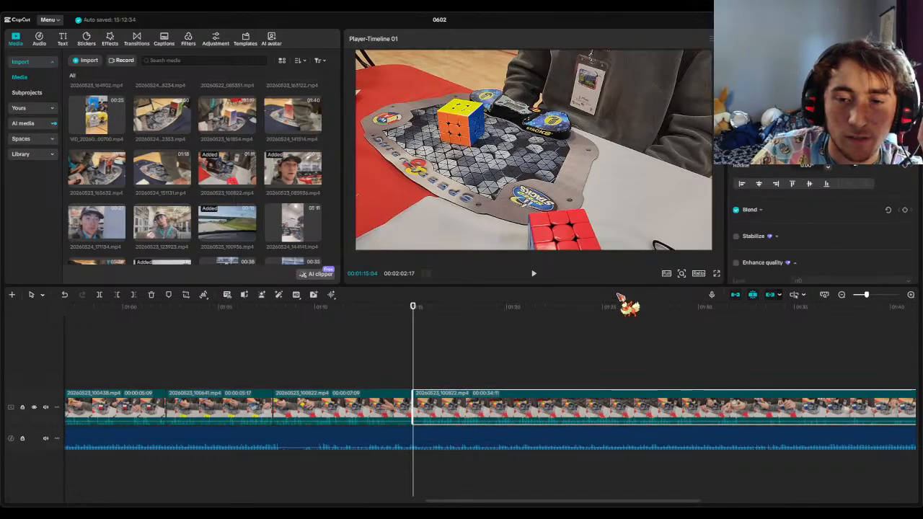
key("Delete")
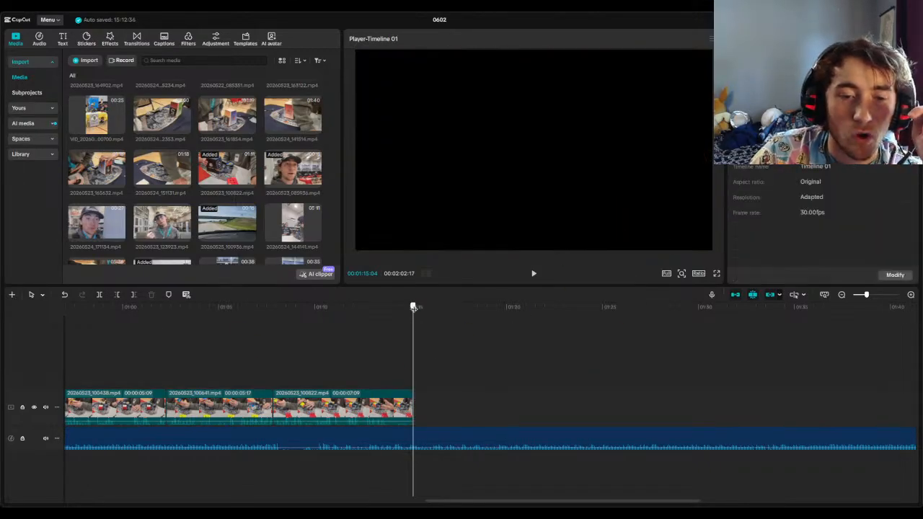
- Stack the four solve clips after 20260523_100054.mp4 on separate tracks above it, all starting at 00:00:46:27
left_click_drag(414, 308, 174, 308)
mouse_move(156, 342)
left_mouse_down()
mouse_move(75, 351)
mouse_move(191, 343)
mouse_move(163, 344)
left_mouse_up()
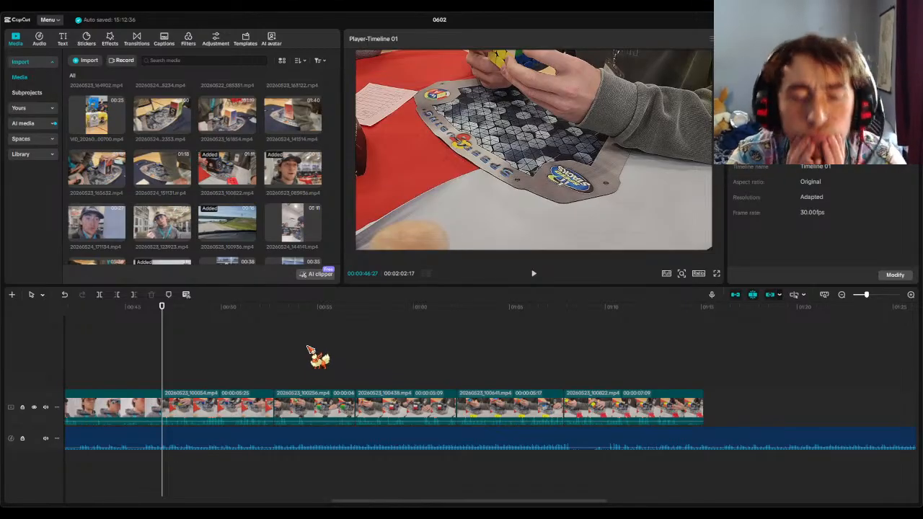
left_click(313, 409)
left_click_drag(317, 415, 205, 373)
left_click_drag(324, 416, 246, 361)
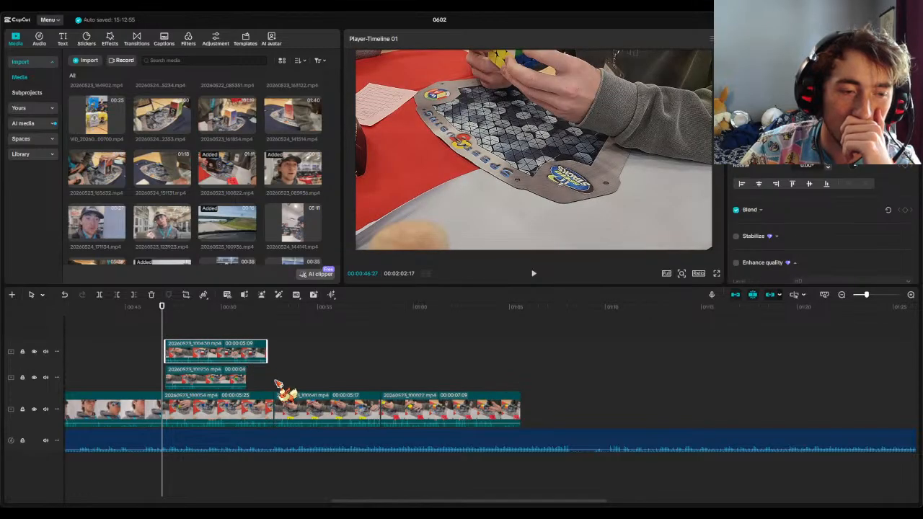
left_click_drag(326, 415, 226, 334)
left_click_drag(387, 439, 277, 332)
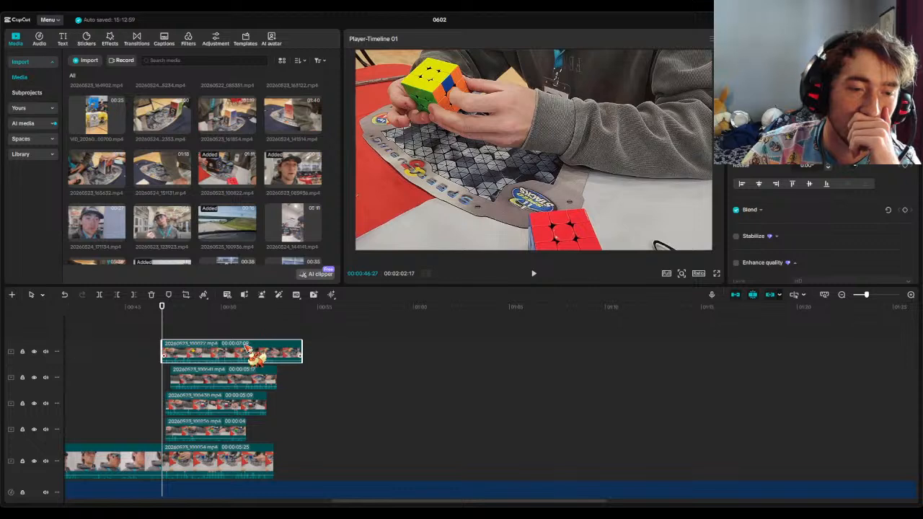
left_click_drag(248, 382, 231, 433)
- Turn the volume all the way down on each of the five stacked solve clips
left_click(233, 460)
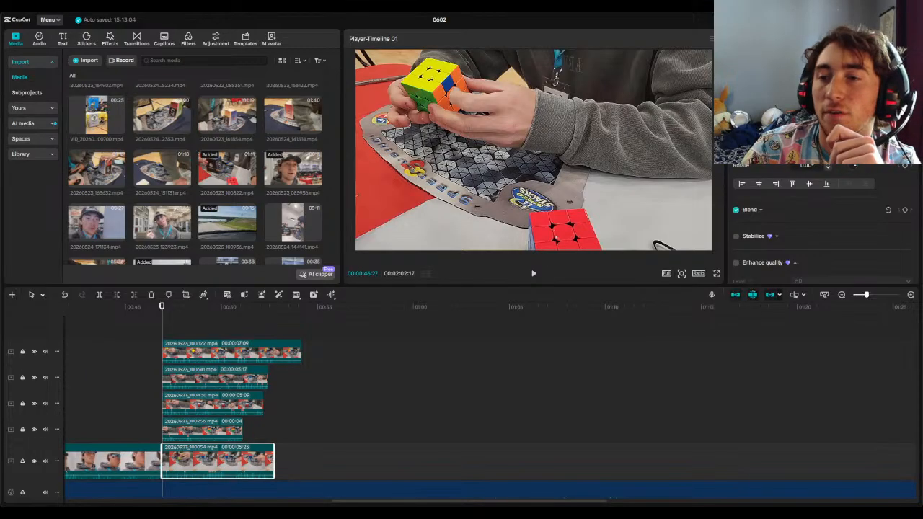
left_click(767, 39)
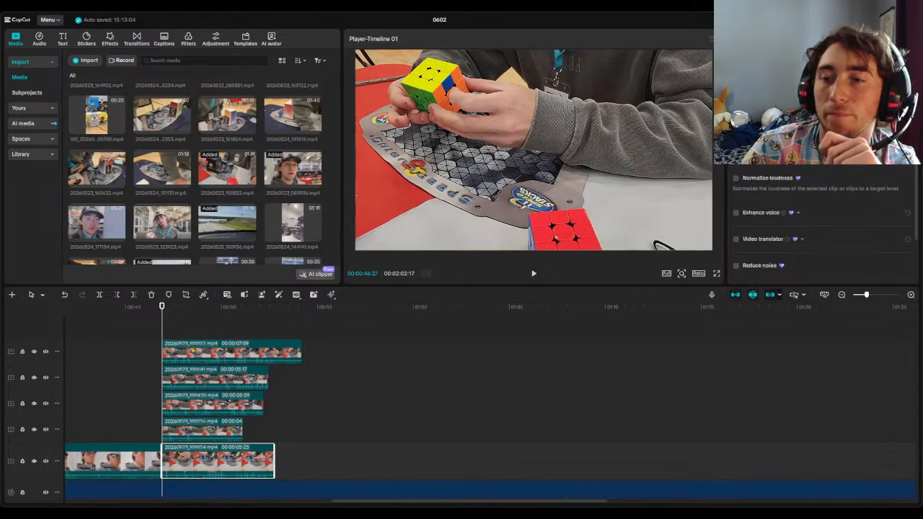
left_click_drag(841, 99, 635, 125)
left_click(201, 433)
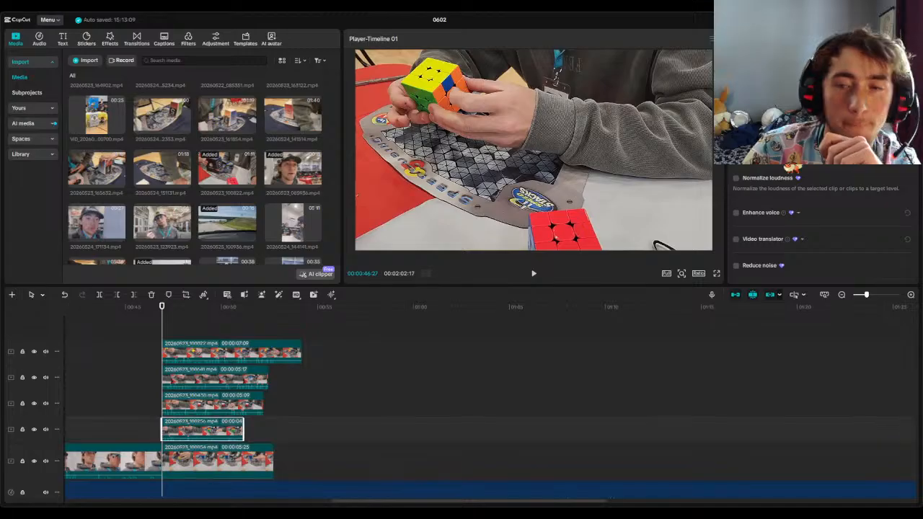
left_click(238, 408)
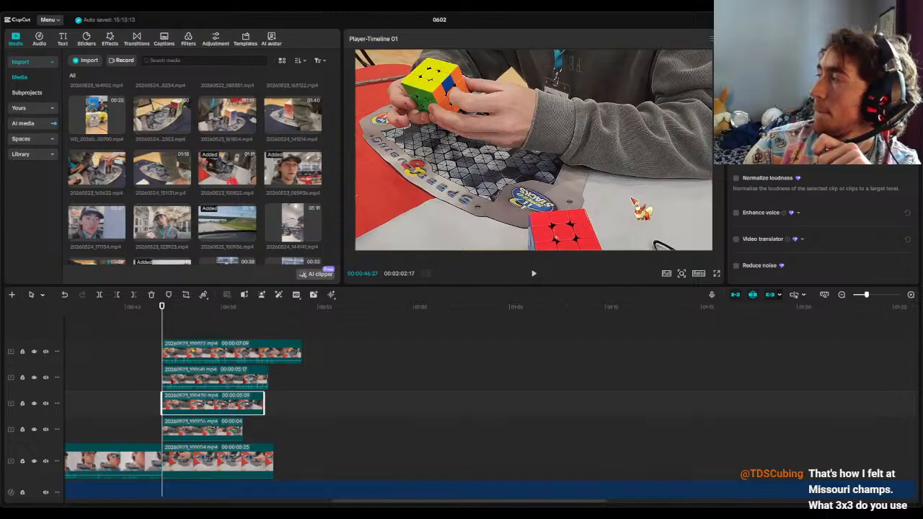
left_click(221, 378)
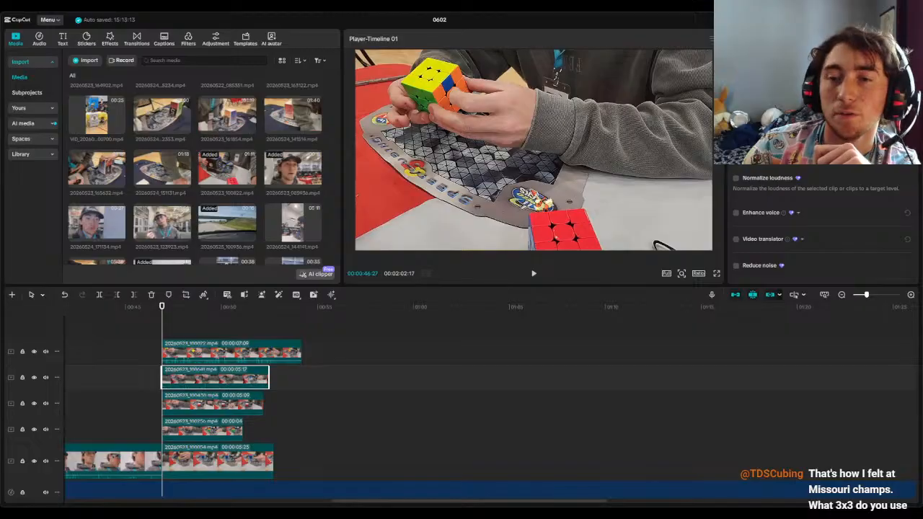
left_click(220, 351)
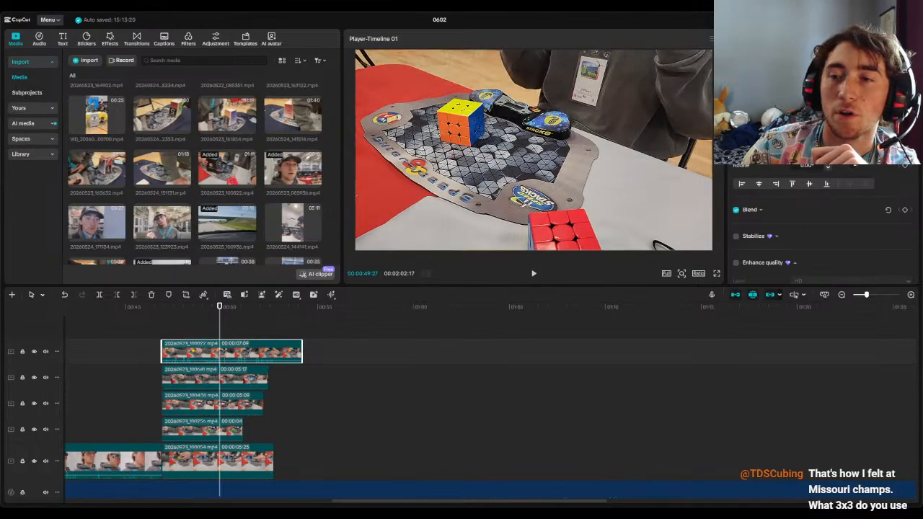
left_click(767, 39)
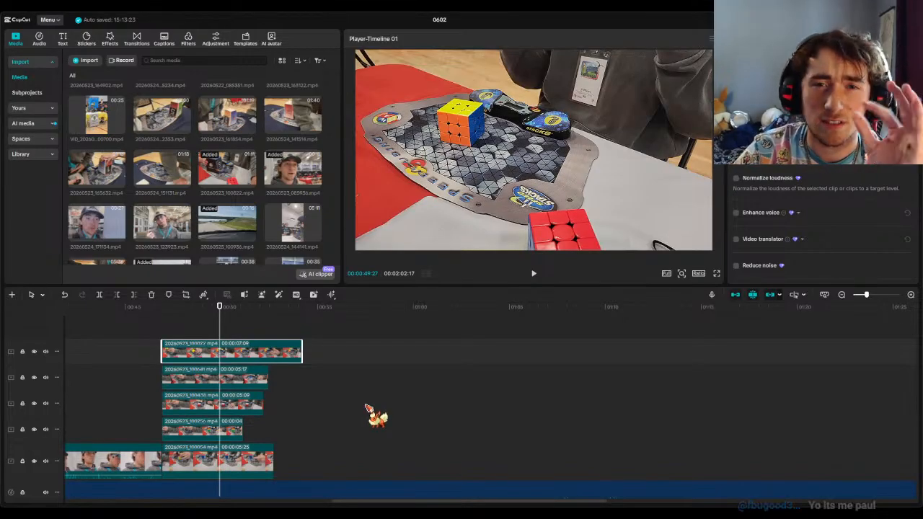
- Scale each of the five stacked solve clips down to about 70% of the frame
left_click(237, 468)
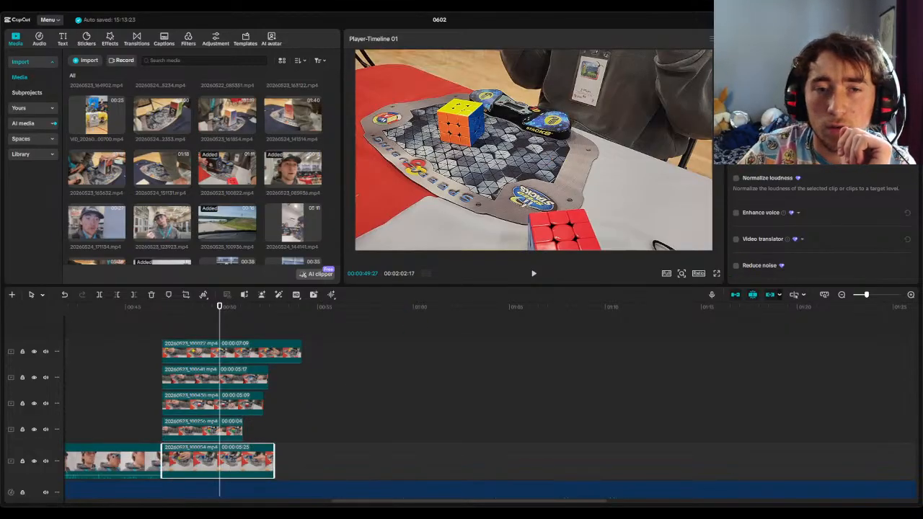
left_click(213, 431)
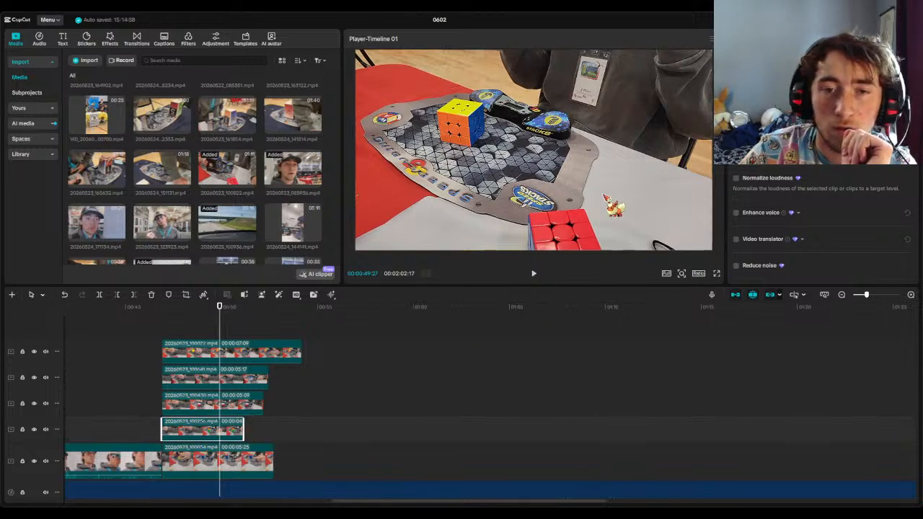
left_click(215, 406)
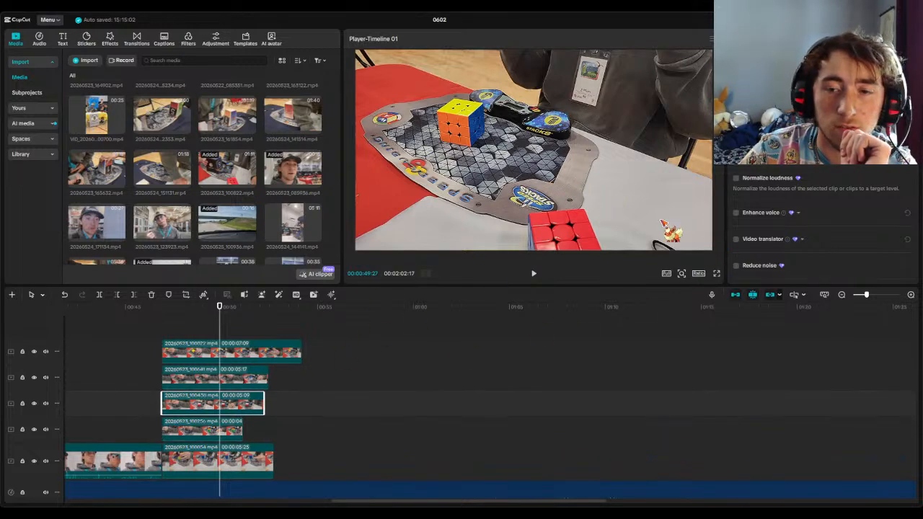
left_click(215, 379)
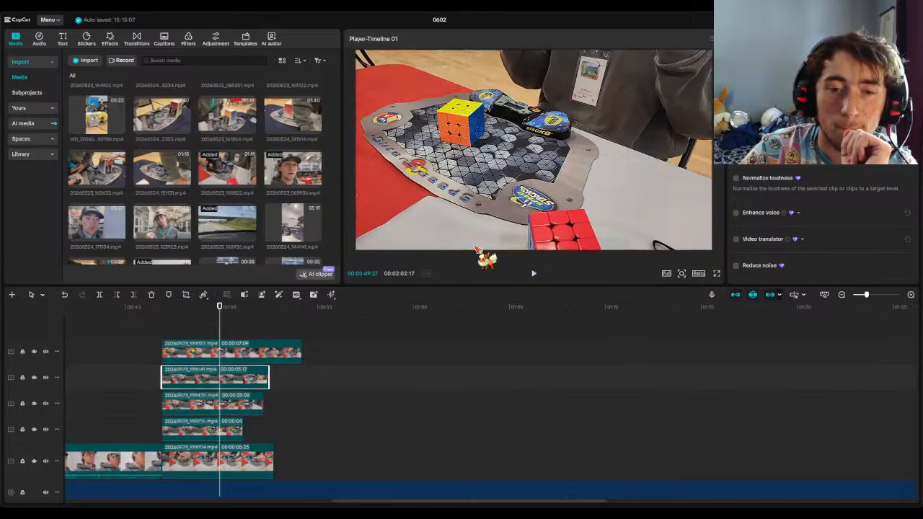
left_click(227, 352)
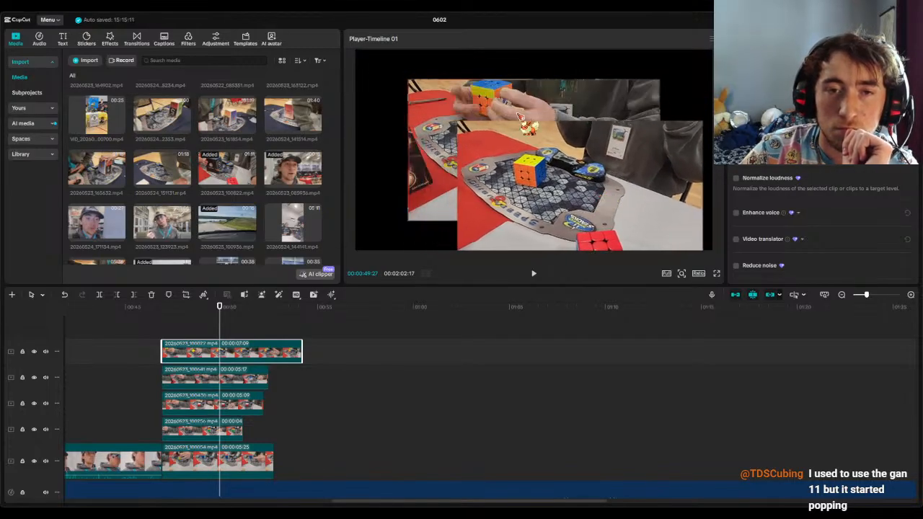
- Spread the reduced overlay clips apart in the frame, placing 20260523_100256.mp4 in its lower-left corner
left_click(213, 404)
left_click_drag(658, 83, 610, 168)
left_click(429, 112)
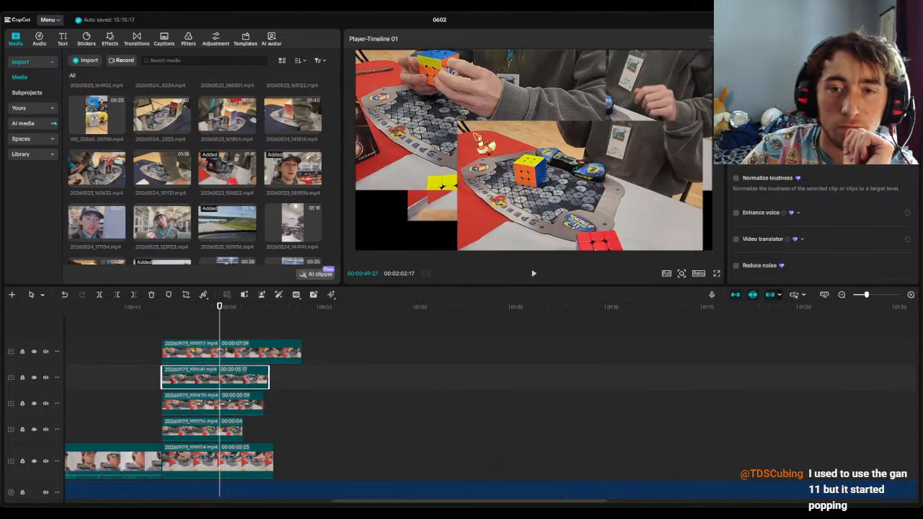
left_click_drag(633, 210, 597, 168)
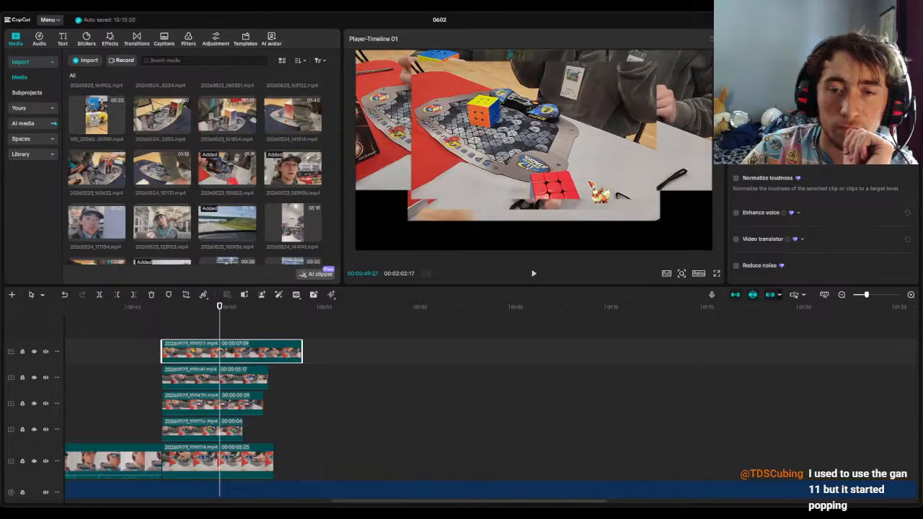
left_click_drag(477, 212, 397, 248)
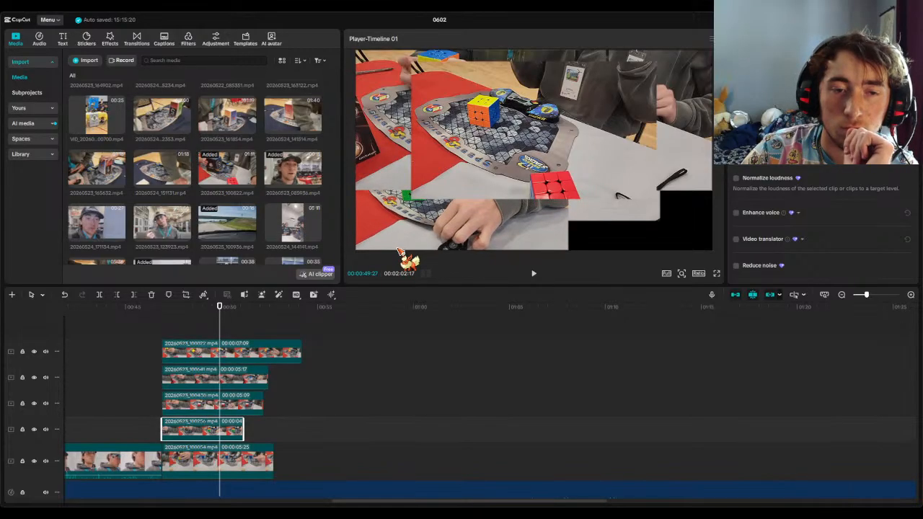
- Reposition and enlarge the base clip 20260523_100054.mp4 until it fills the frame behind the overlays
left_click_drag(606, 230, 659, 249)
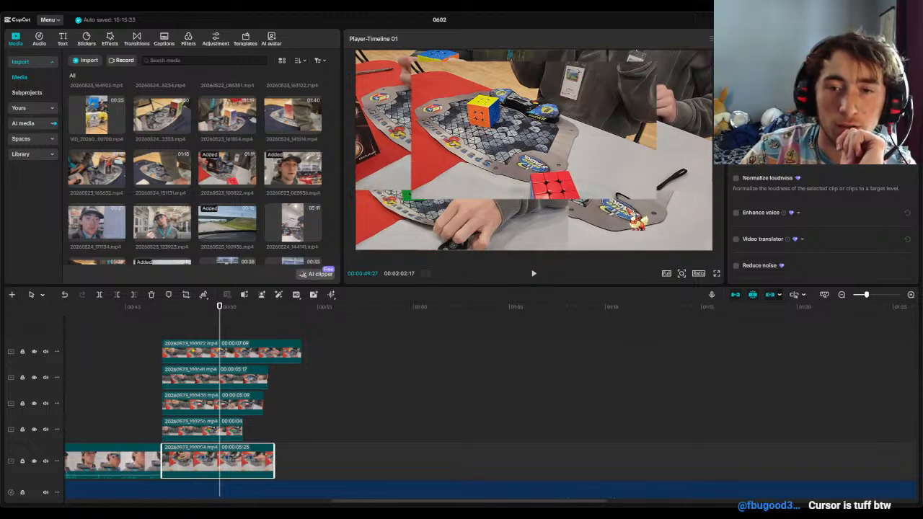
left_click_drag(603, 195, 570, 180)
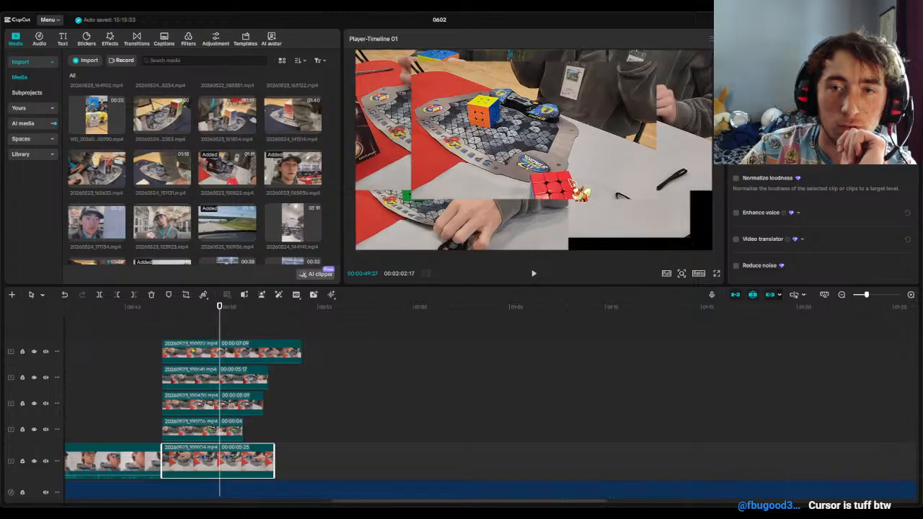
mouse_move(690, 238)
left_mouse_down()
mouse_move(705, 246)
mouse_move(681, 235)
left_mouse_up()
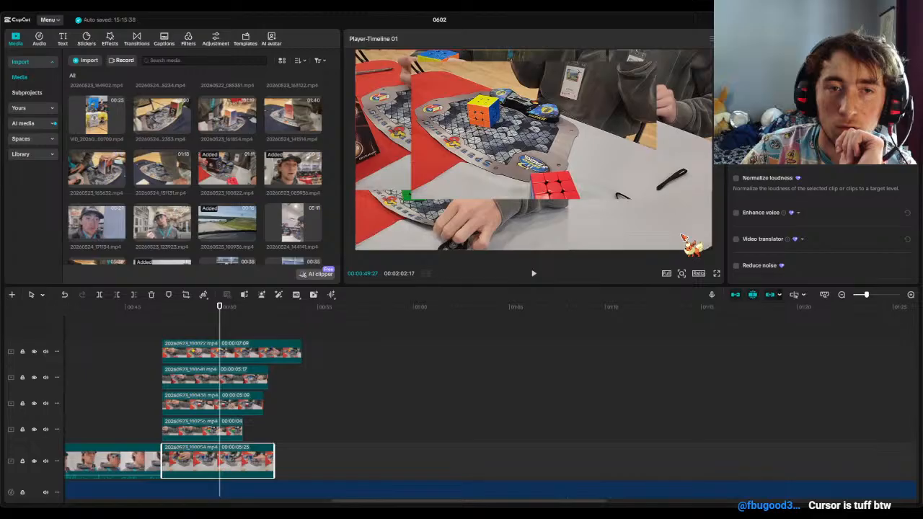
scroll(822, 223, "up", 5)
left_click_drag(816, 110, 814, 110)
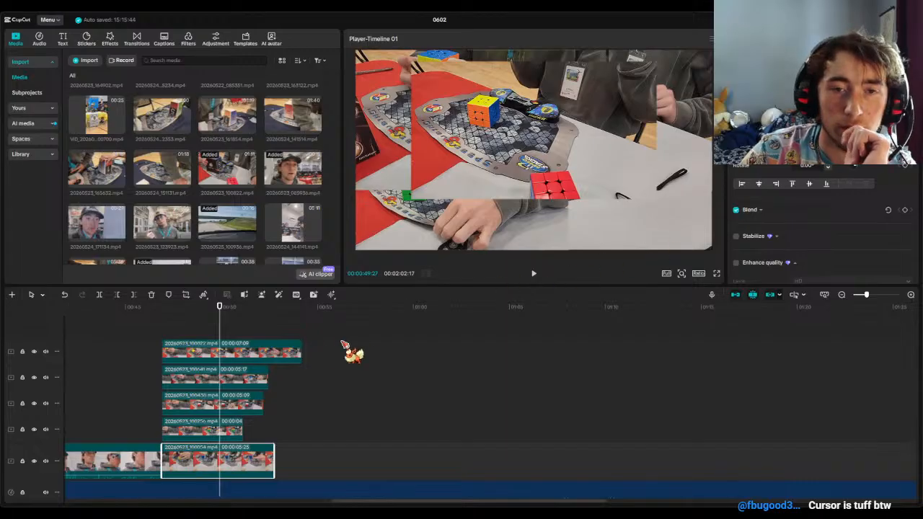
- Scale the four overlay clips down to about half the frame size, shifting 20260523_100822.mp4 toward the frame's lower right
left_click(211, 433)
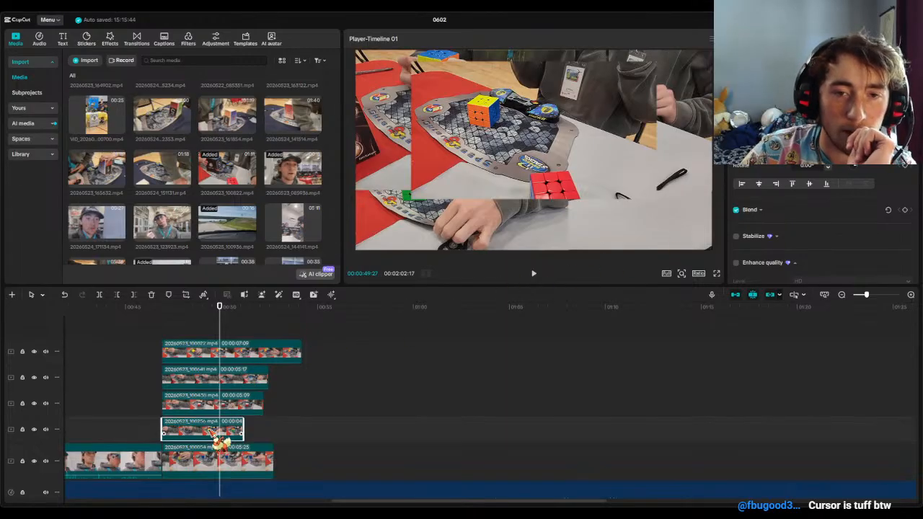
left_click(249, 352)
left_click_drag(546, 139, 590, 181)
left_click(215, 378)
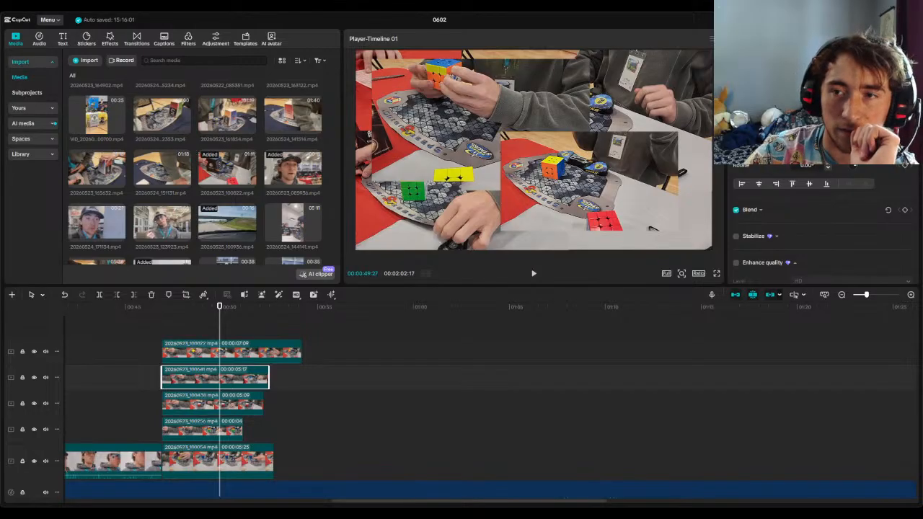
key("ctrl+z")
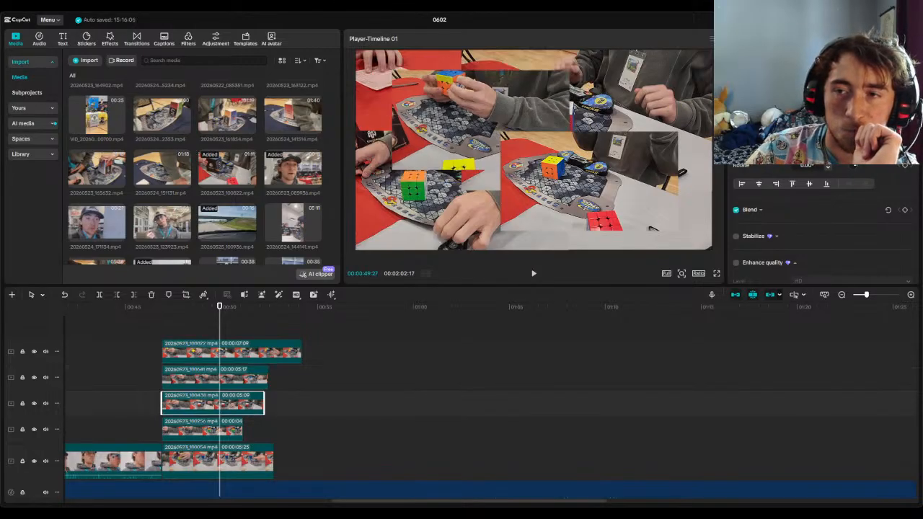
key("ctrl+z")
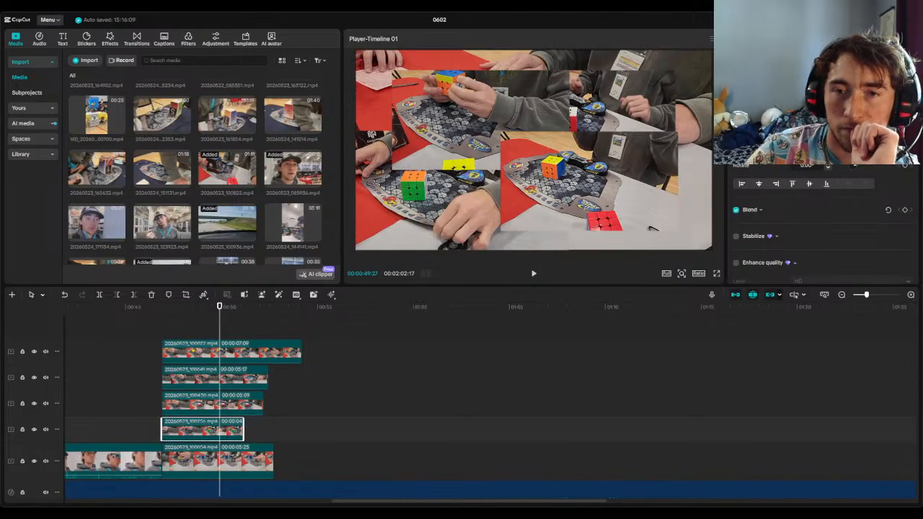
key("ctrl+z")
- Arrange the four half-size overlay clips in a 2x2 grid filling the frame, and select the base clip 20260523_100054.mp4
left_click_drag(469, 99, 434, 79)
left_click_drag(562, 89, 598, 70)
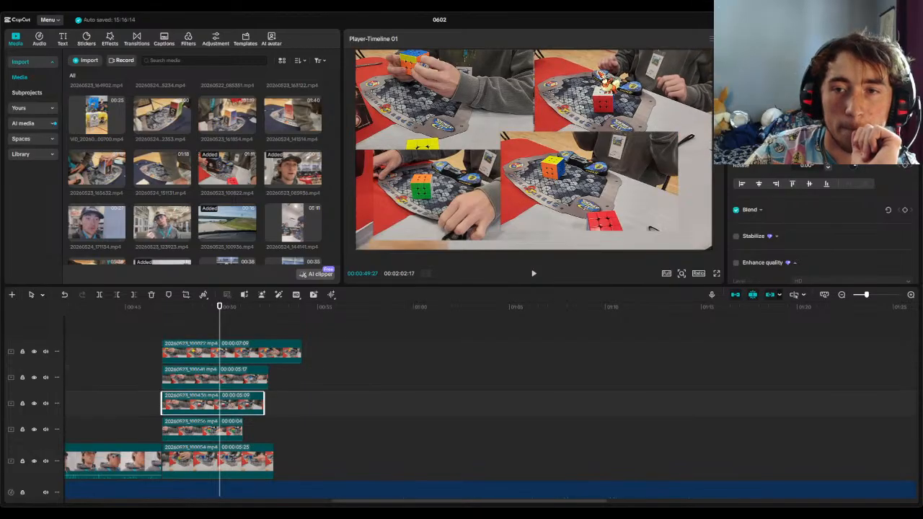
left_click_drag(555, 171, 599, 205)
left_click_drag(499, 207, 455, 224)
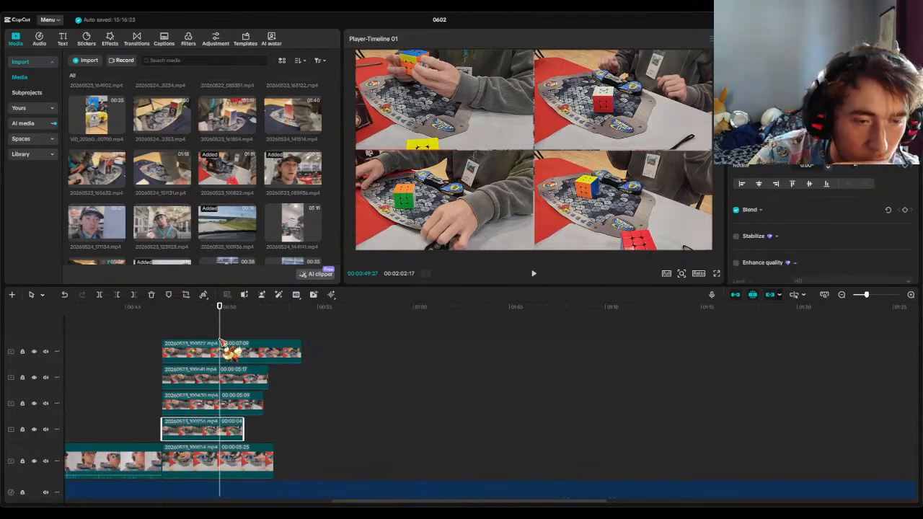
left_click(218, 469)
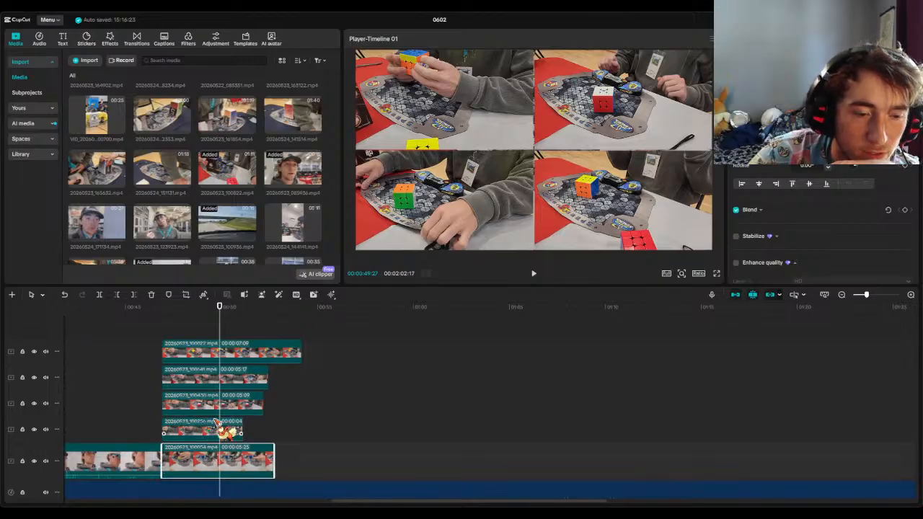
- Stagger the four overlay clips along the timeline so each one starts after the clip on the track beneath it
left_click_drag(220, 310, 164, 323)
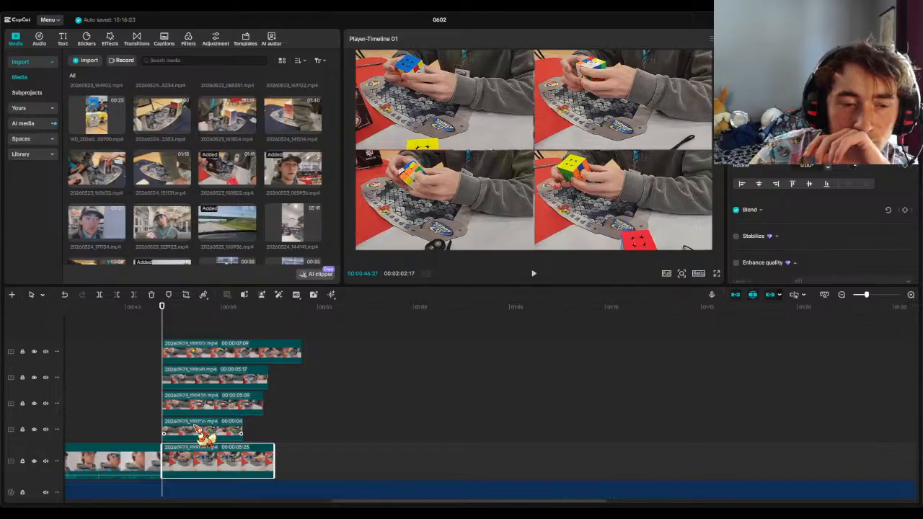
left_click_drag(196, 429, 280, 406)
left_click_drag(220, 384, 305, 376)
left_click_drag(259, 352, 359, 351)
left_click_drag(211, 433, 240, 433)
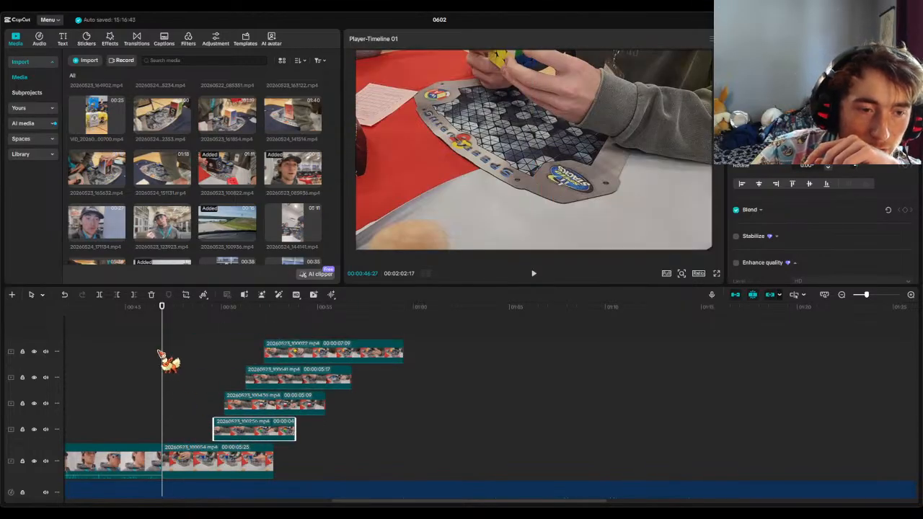
- Shift 20260523_100256.mp4 earlier to start near 00:00:48:08 and trim its beginning to 00:00:49:02
left_click_drag(161, 328, 189, 333)
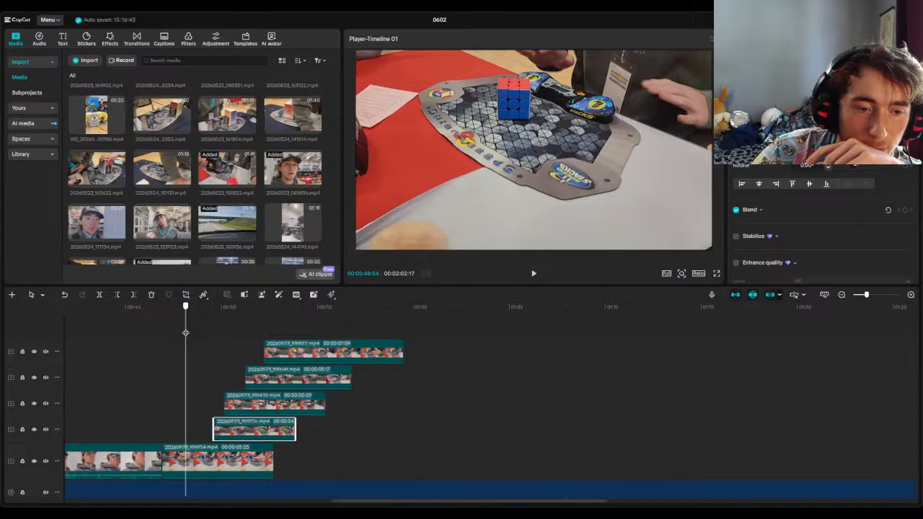
left_click_drag(254, 433, 230, 433)
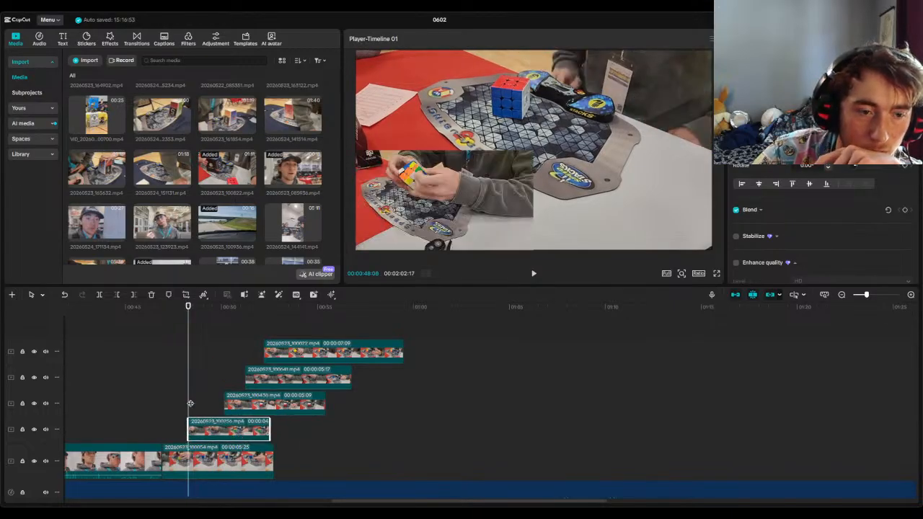
left_click_drag(190, 318, 212, 322)
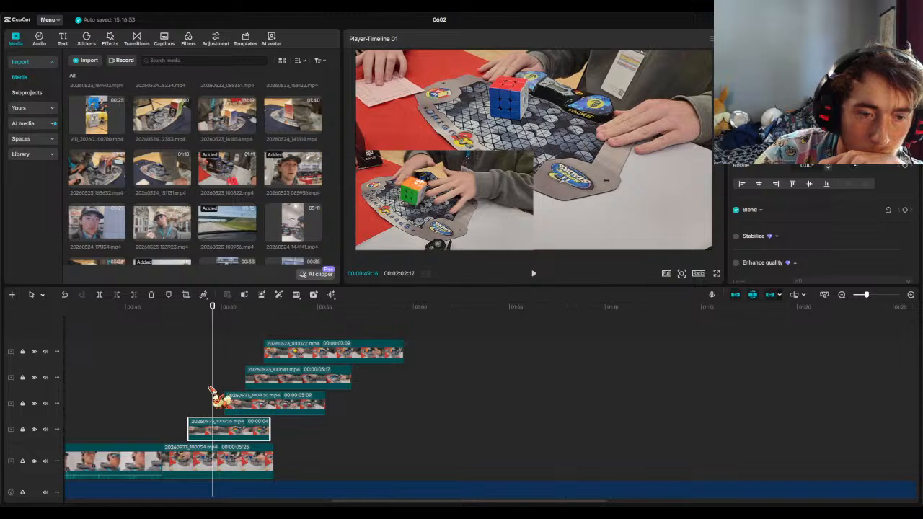
left_click(209, 358)
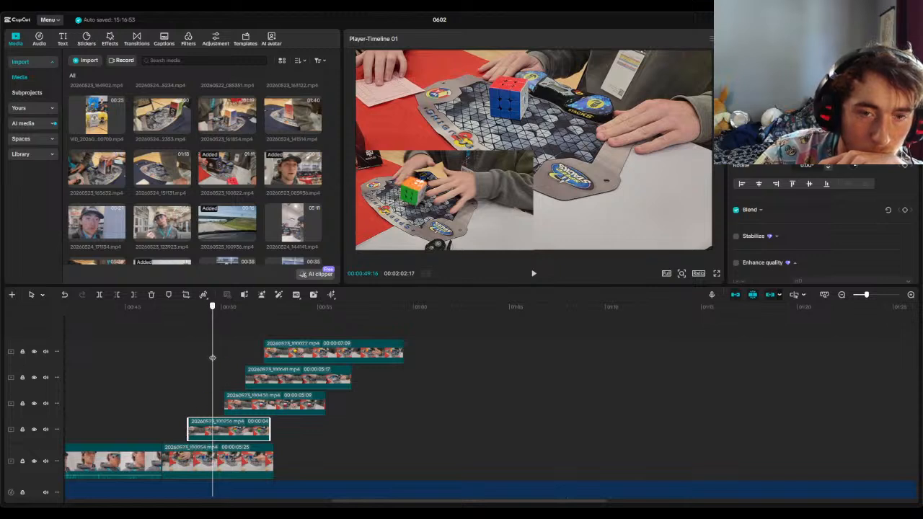
left_click_drag(209, 340, 204, 339)
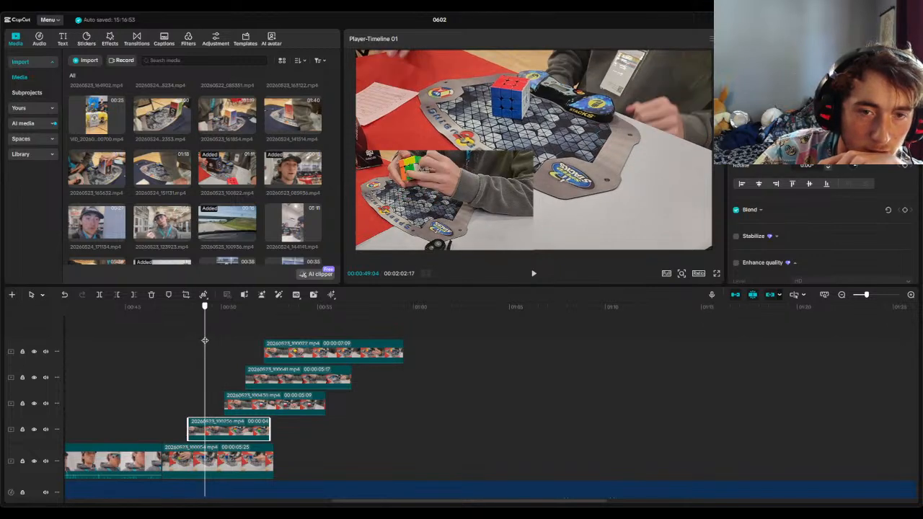
left_click(185, 432)
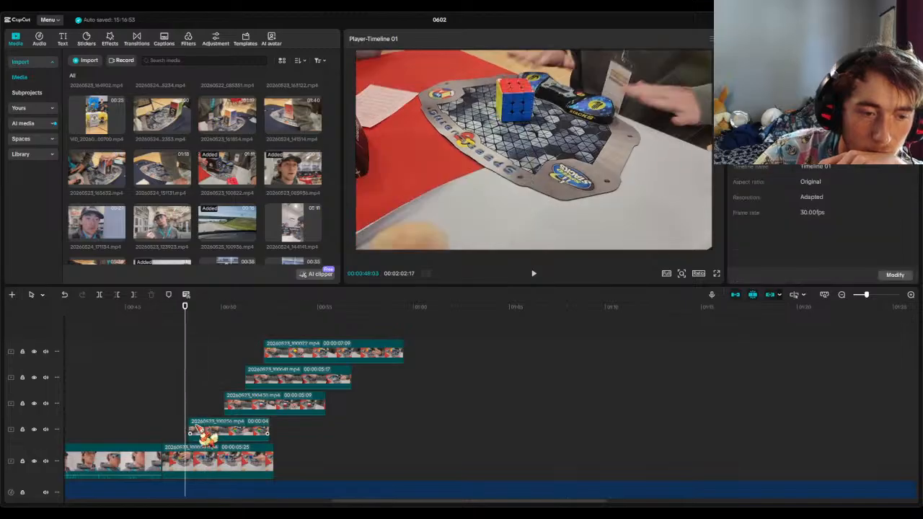
left_click_drag(185, 330, 208, 332)
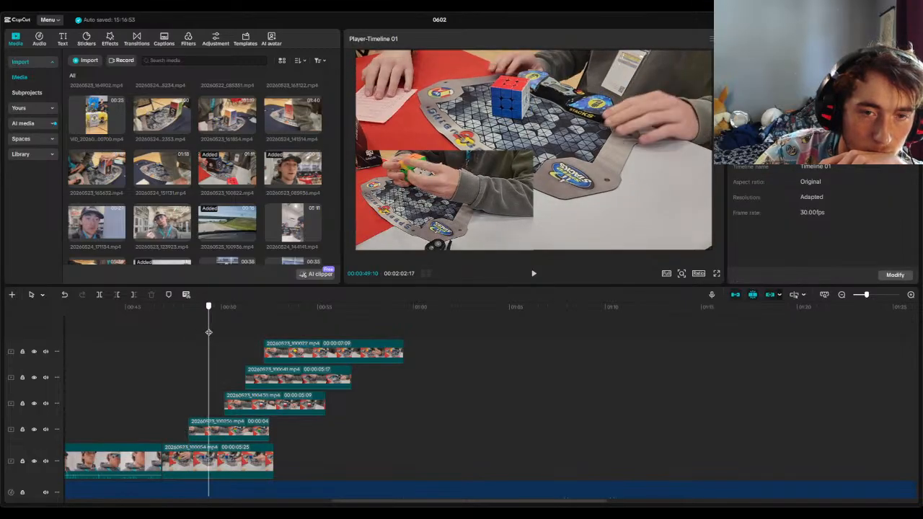
left_click(204, 358)
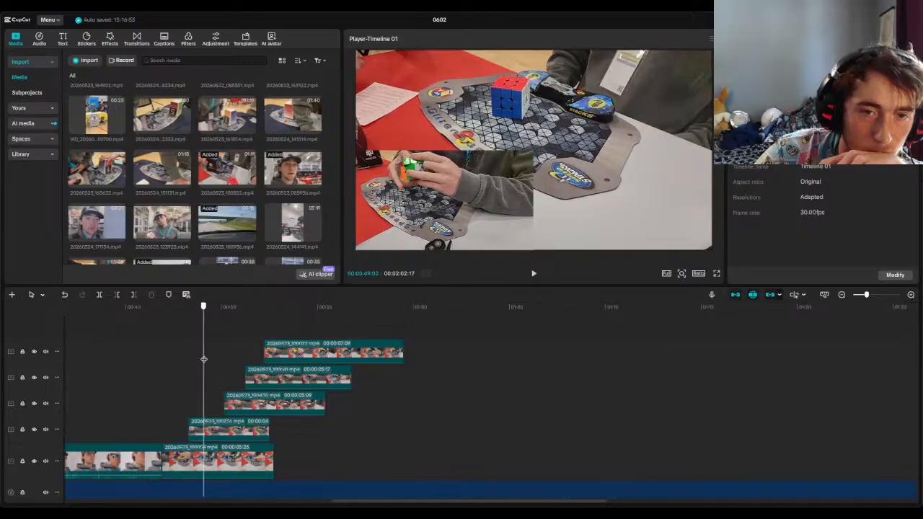
left_click_drag(192, 427, 204, 427)
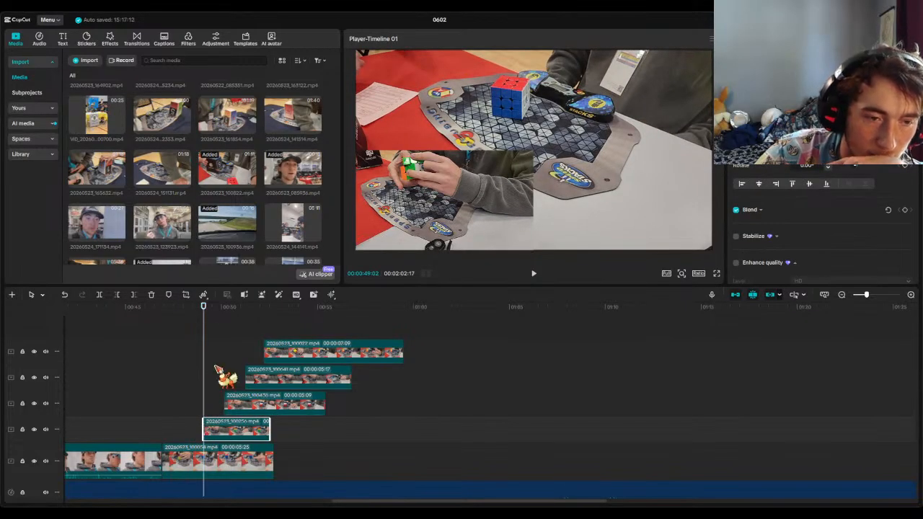
- Move the trimmed 20260523_100256.mp4 clip earlier so that it starts shortly after 00:00:48:07 over the base clip
left_click(191, 352)
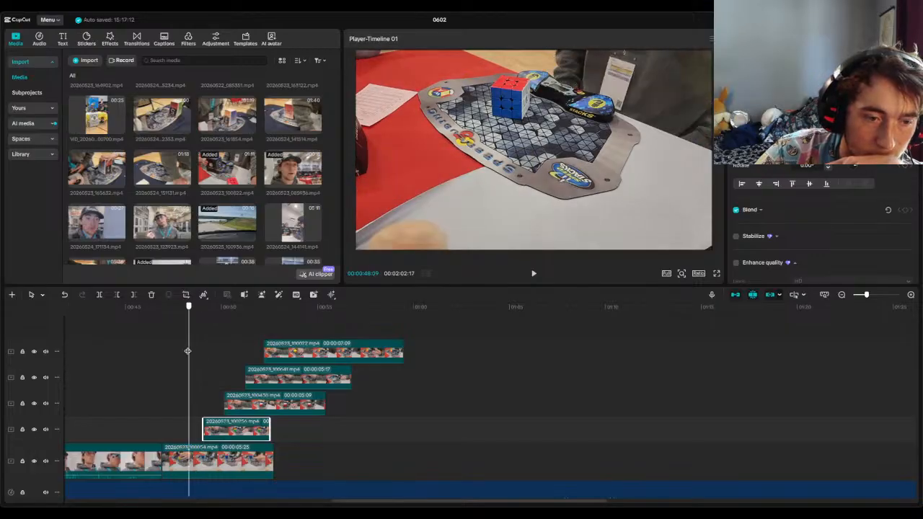
left_click(208, 469)
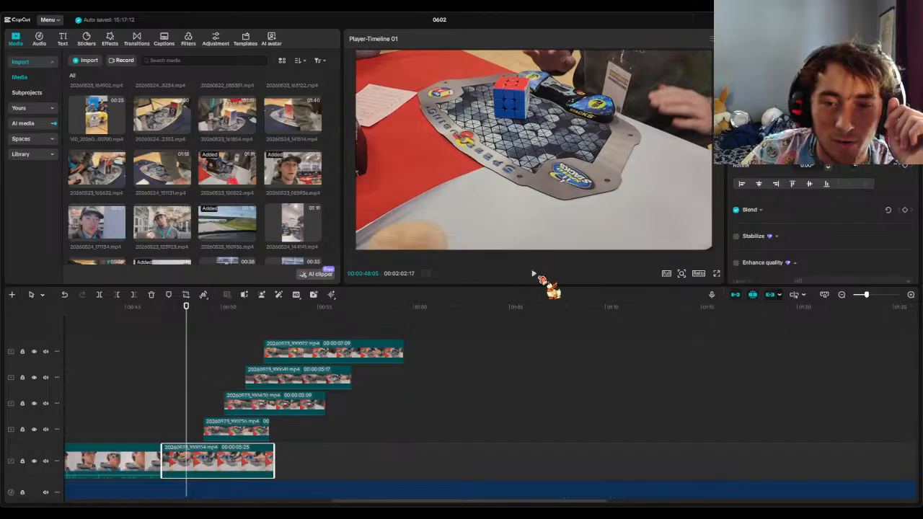
left_click_drag(251, 431, 231, 433)
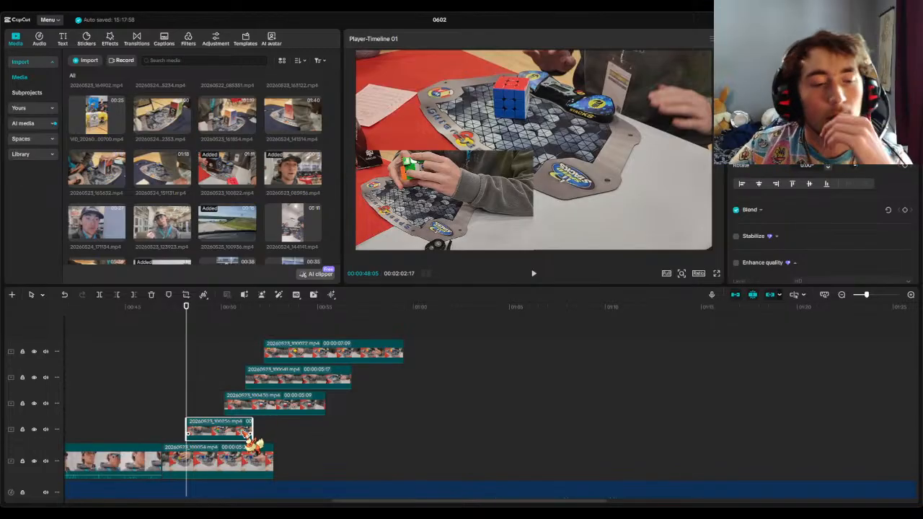
left_click_drag(186, 307, 170, 307)
left_click(534, 274)
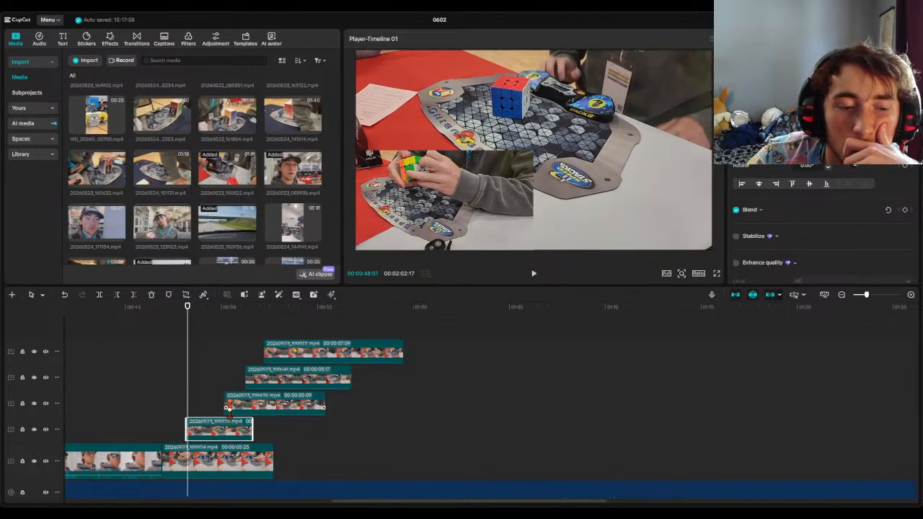
left_click_drag(224, 431, 232, 432)
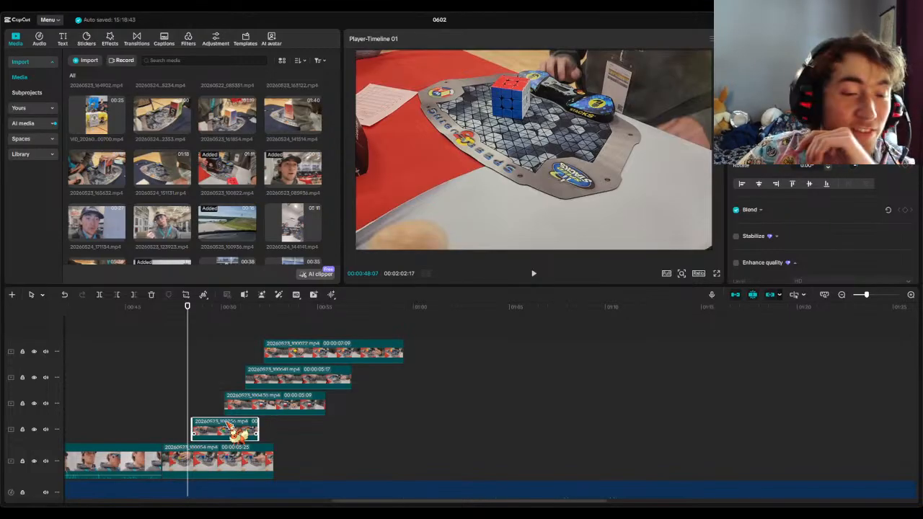
- Look through the video, color adjustment and animation settings of the base clip 20260523_100054.mp4
left_click(215, 457)
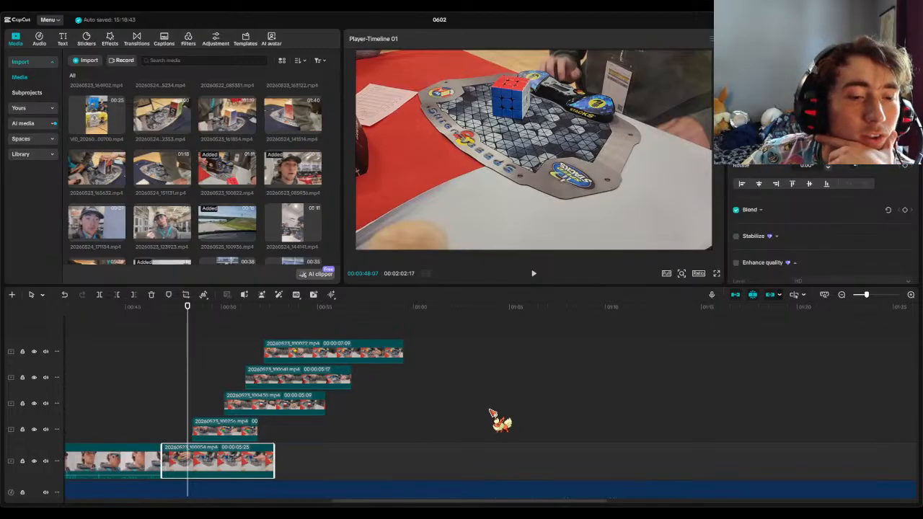
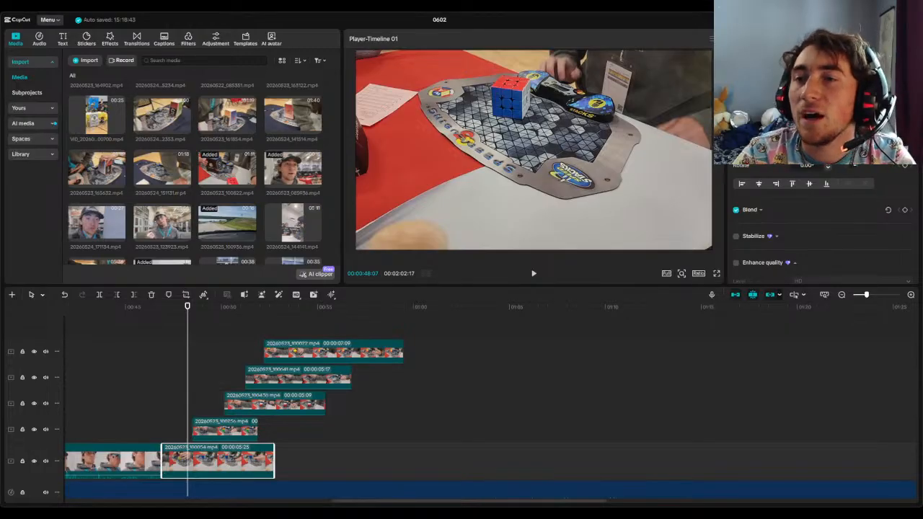
scroll(832, 213, "down", 5)
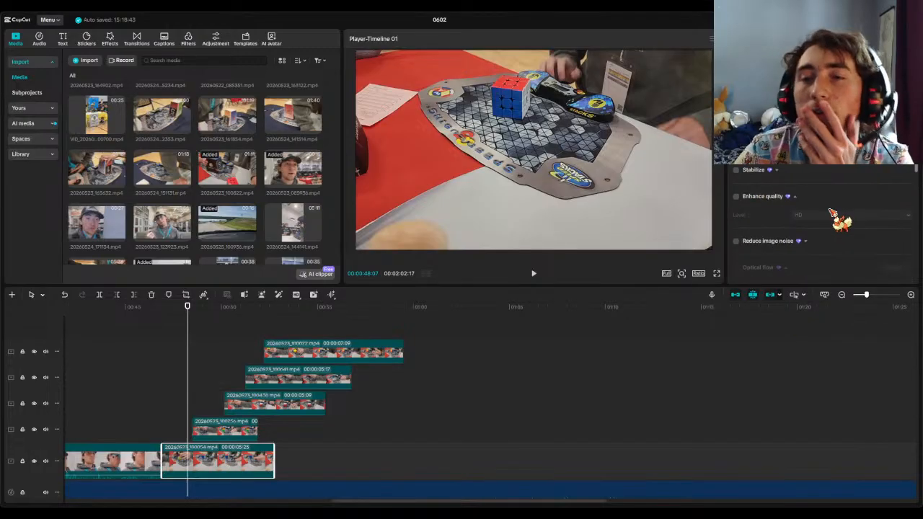
scroll(831, 213, "down", 5)
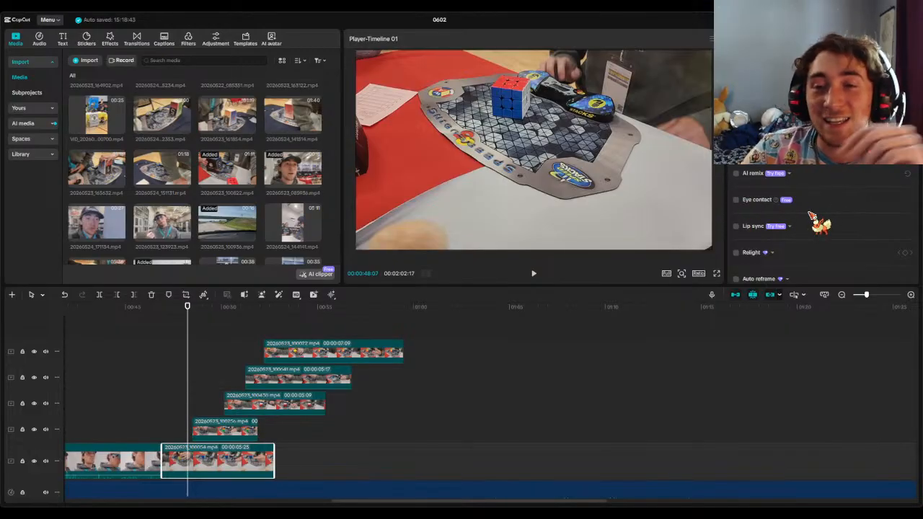
scroll(812, 214, "down", 5)
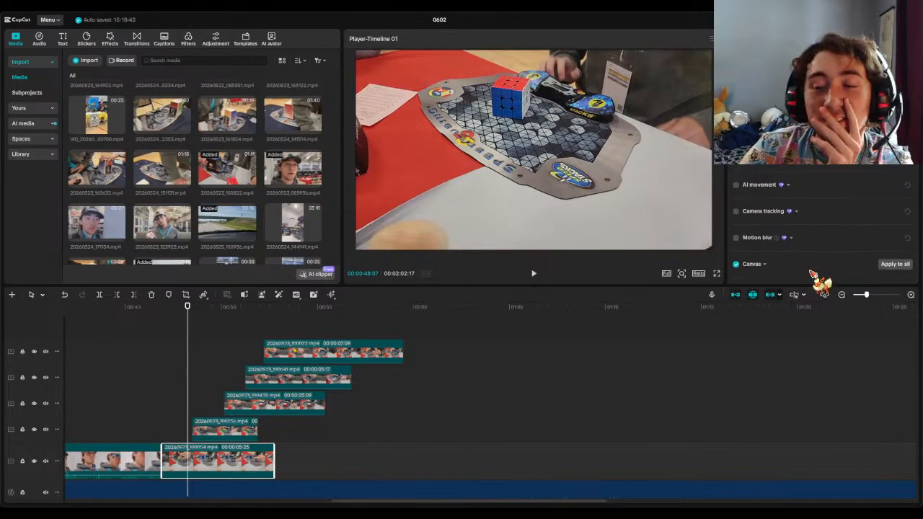
scroll(812, 257, "up", 3)
scroll(813, 258, "up", 3)
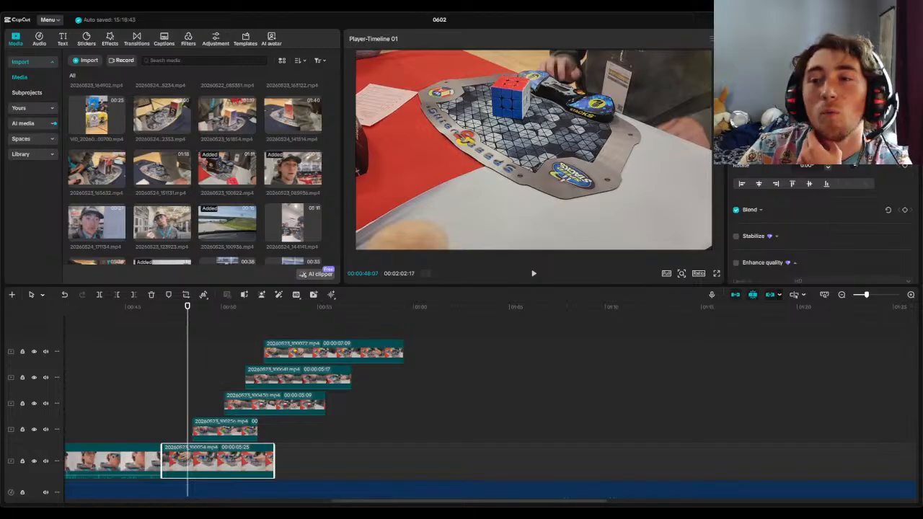
scroll(822, 224, "down", 5)
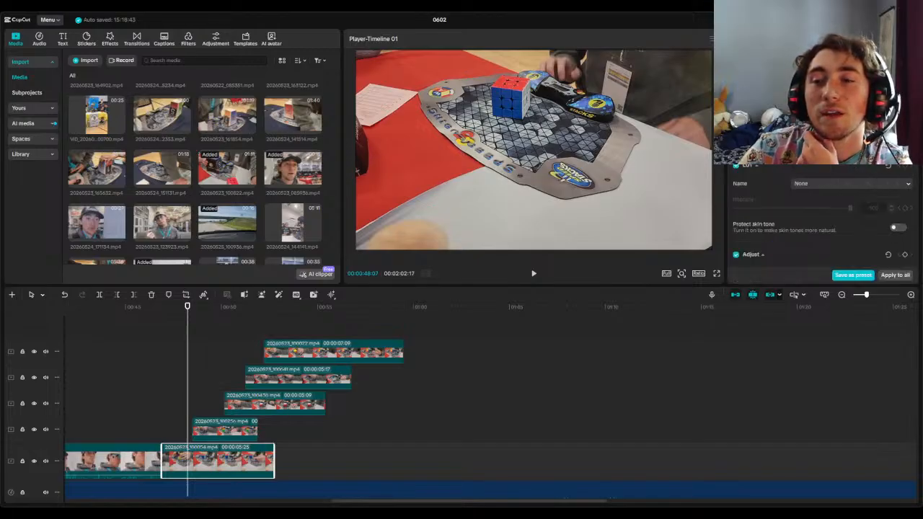
left_click(824, 39)
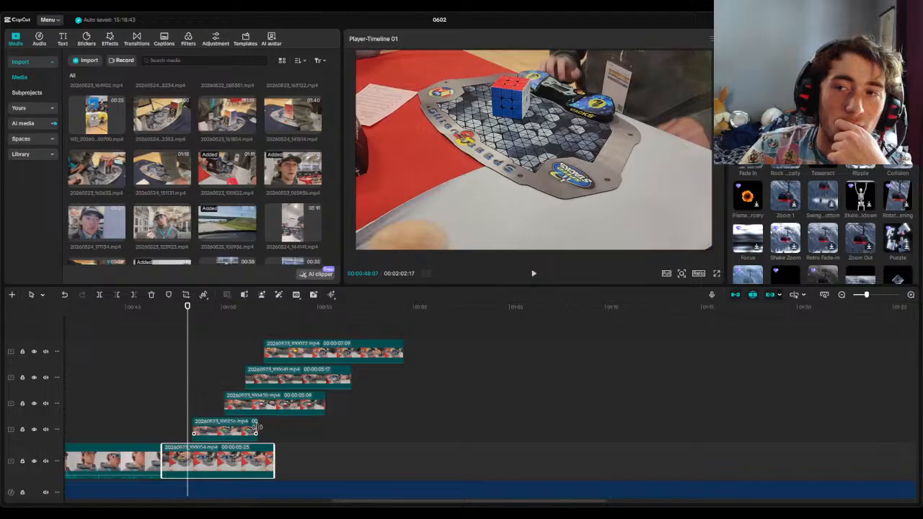
- Move 20260523_100430.mp4 earlier over the base clip and trim its beginning to 00:00:49:04
left_click_drag(186, 307, 205, 312)
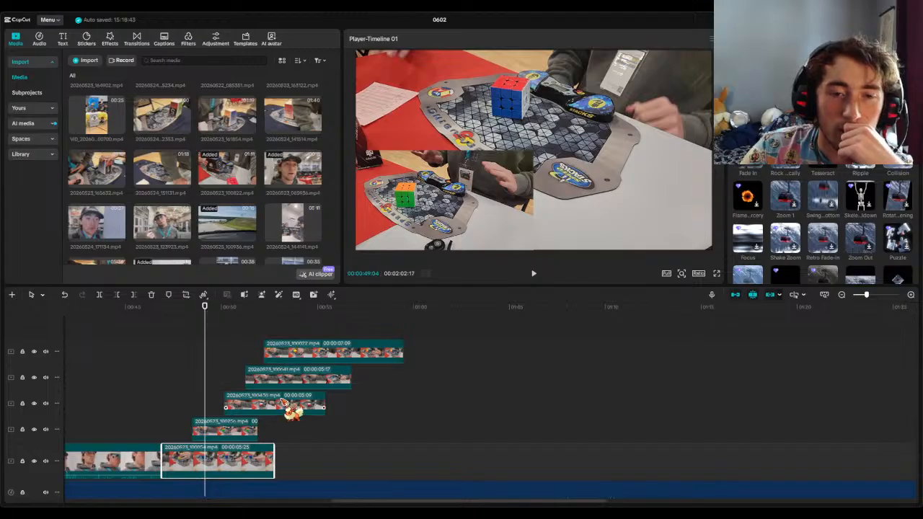
left_click_drag(282, 402, 274, 402)
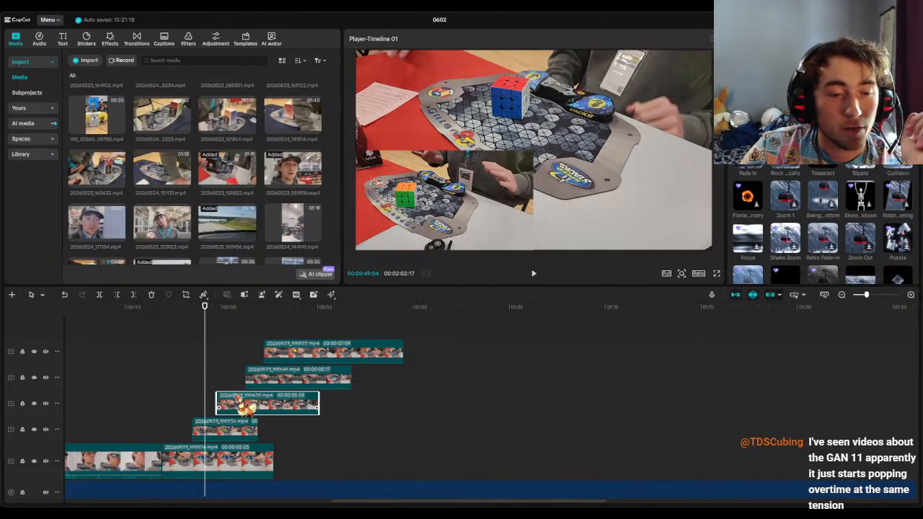
left_click_drag(265, 402, 230, 402)
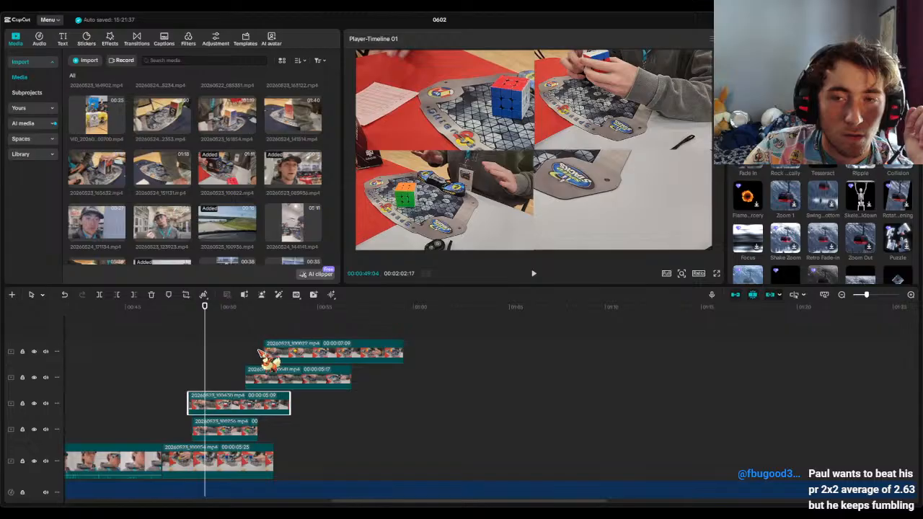
left_click_drag(187, 402, 202, 401)
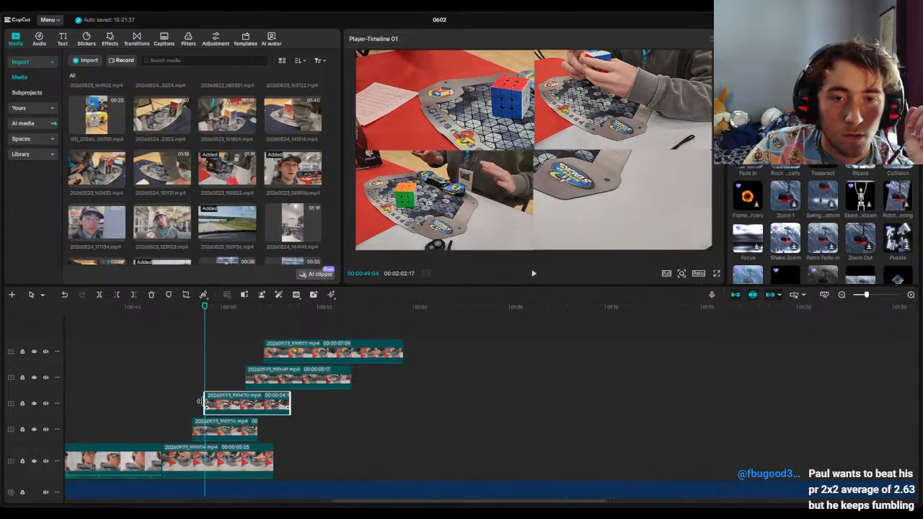
- Move 20260523_100641.mp4 earlier and shorten its beginning, starting it slightly after the overlay clip beneath it
left_click(534, 274)
left_click(534, 273)
left_click_drag(286, 375, 218, 377)
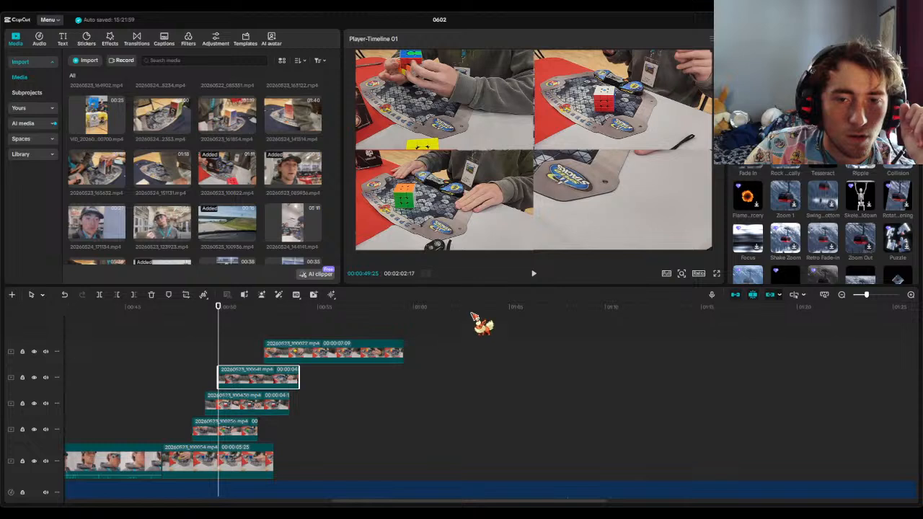
left_click_drag(254, 386, 214, 378)
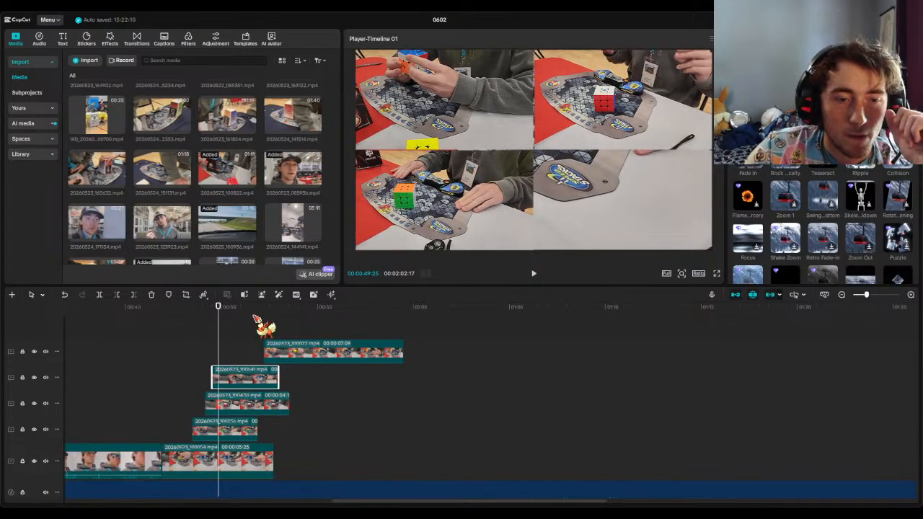
- Align the start of 20260523_100641.mp4 with the overlay clip beneath it, and trim its beginning to 00:00:49:17
left_click_drag(218, 308, 210, 310)
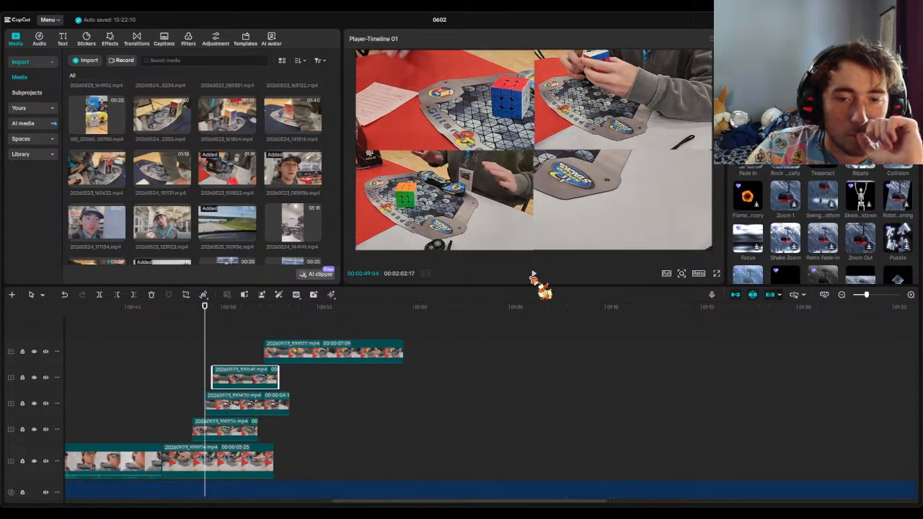
left_click(534, 275)
left_click(534, 275)
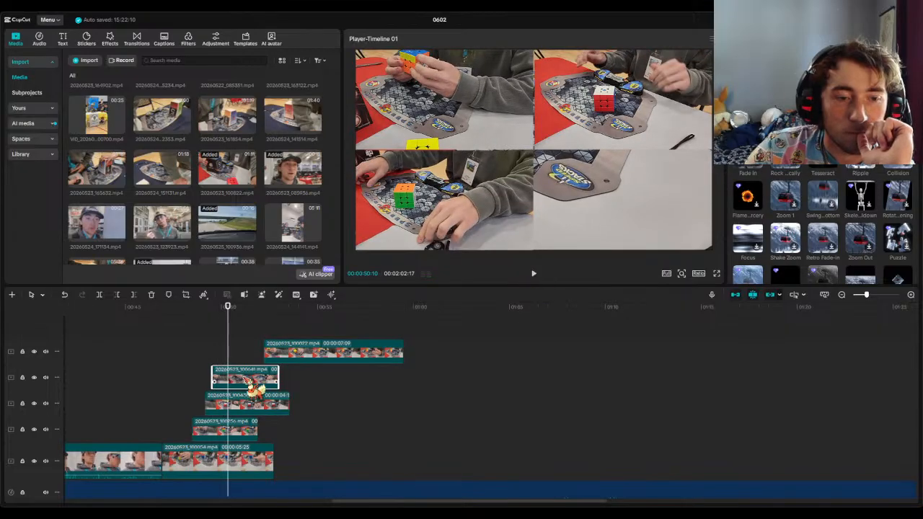
left_click_drag(252, 390, 245, 386)
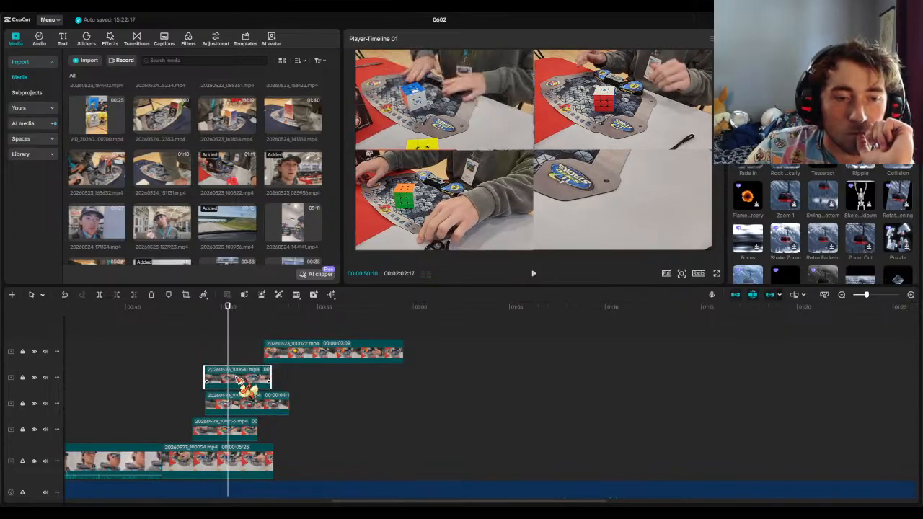
left_click_drag(229, 330, 213, 335)
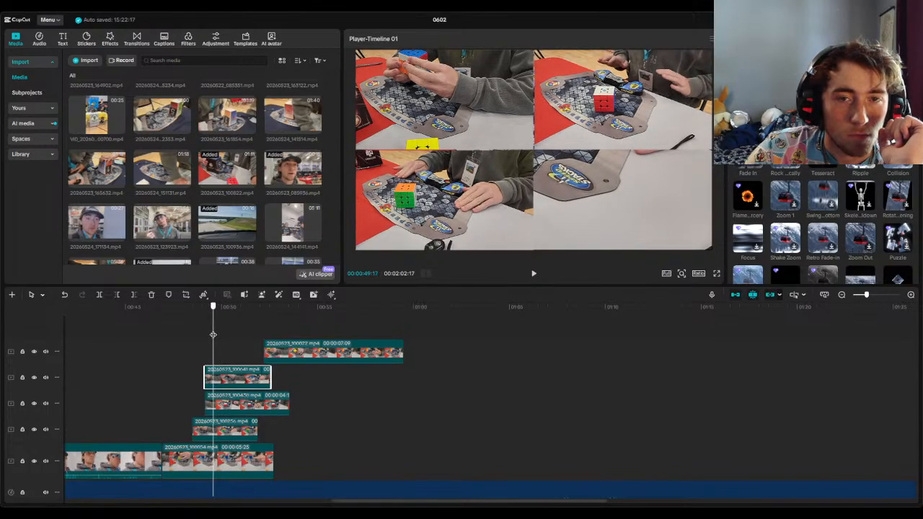
left_click_drag(200, 374, 157, 350)
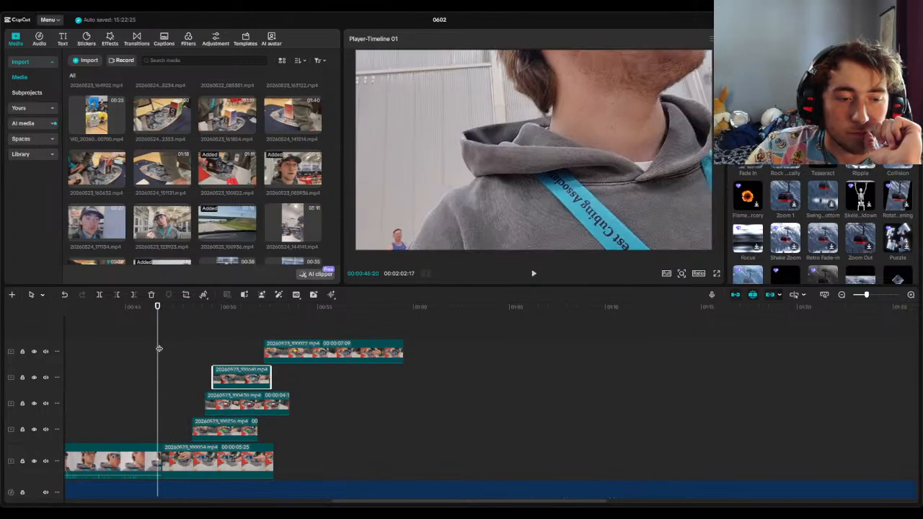
- Move the topmost clip 20260523_100822.mp4 earlier over the other solve clips and trim its beginning, leaving a duration of 00:00:06:12
left_click(534, 274)
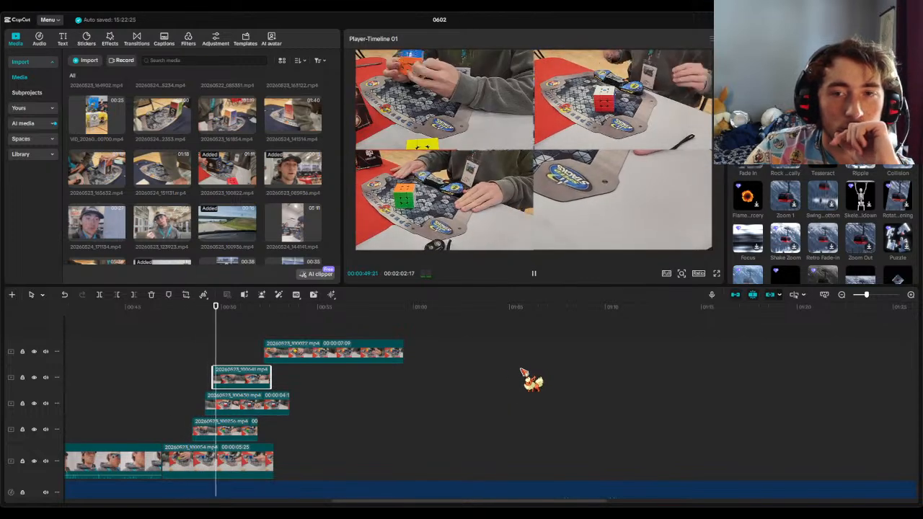
left_click(534, 275)
left_click(242, 319)
mouse_move(240, 319)
left_mouse_down()
mouse_move(213, 318)
mouse_move(226, 317)
left_mouse_up()
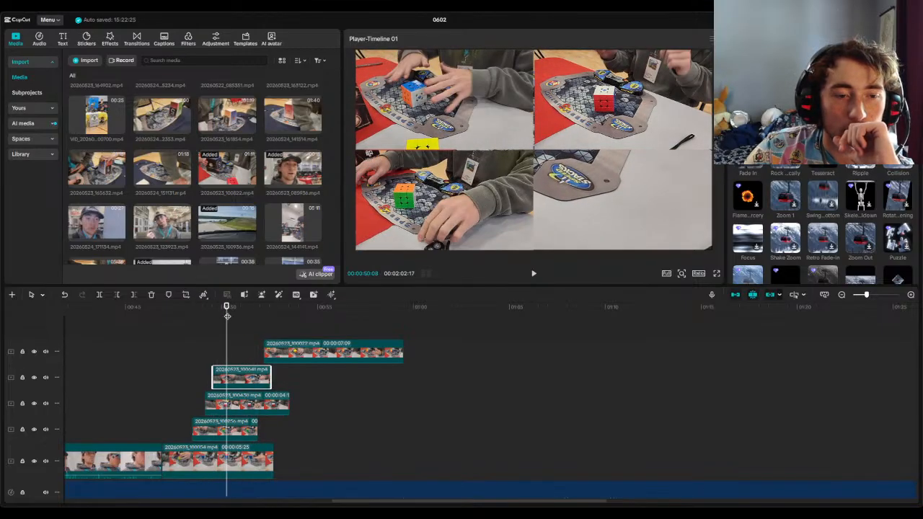
left_click_drag(314, 349, 257, 352)
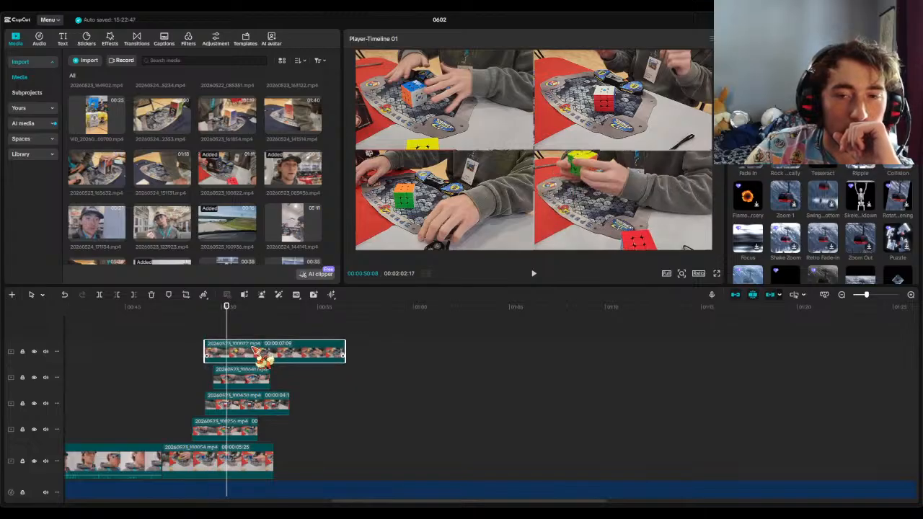
left_click_drag(227, 322, 264, 359)
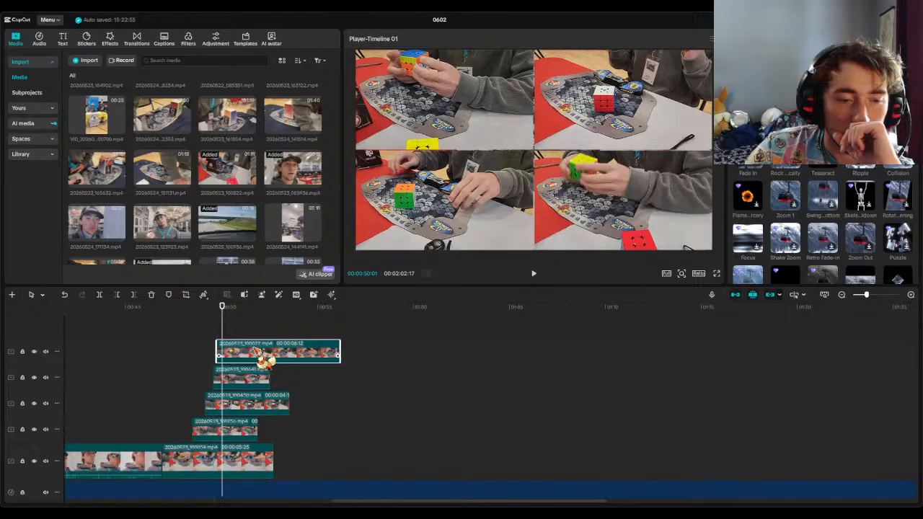
- Check the staggered starts in playback and readjust 20260523_100822.mp4 to start clearly after the overlay beneath it, with a duration of 00:00:07:01
left_click(225, 317)
left_click_drag(225, 318, 186, 317)
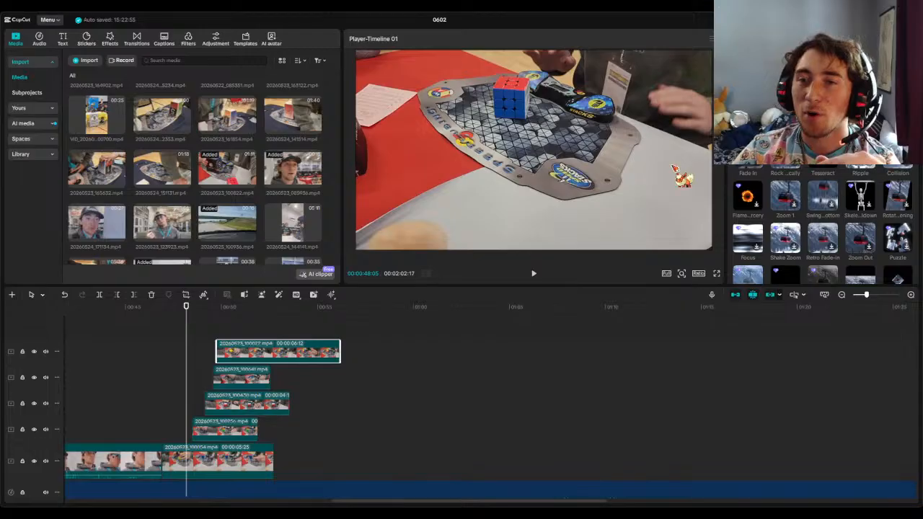
left_click(741, 39)
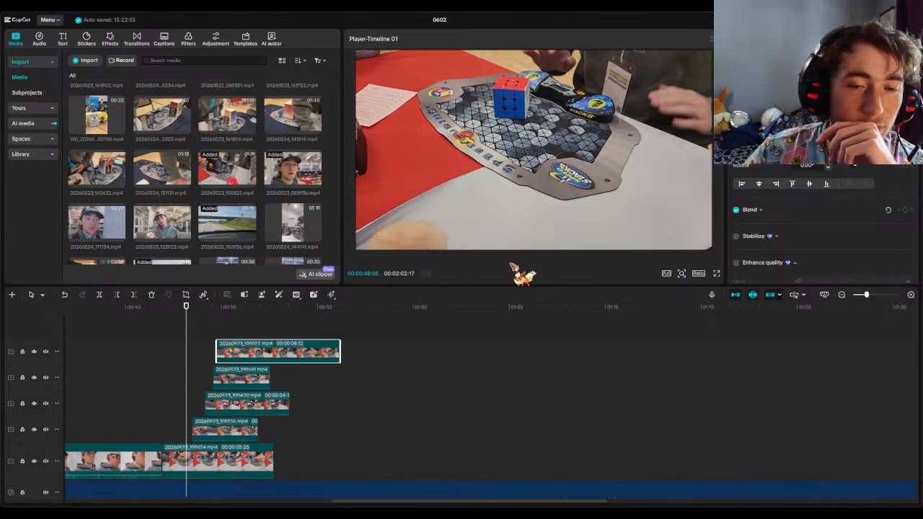
left_click(534, 274)
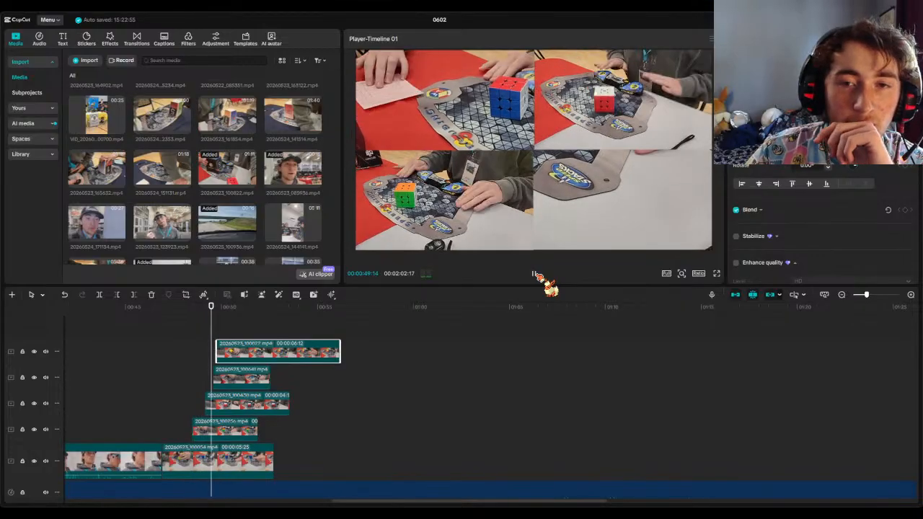
left_click(535, 275)
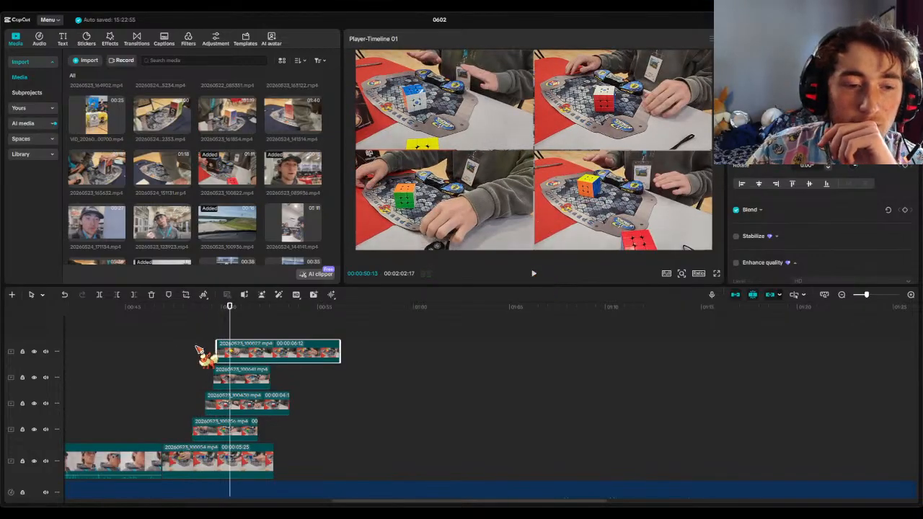
left_click_drag(215, 350, 263, 356)
left_click(217, 324)
left_click(535, 274)
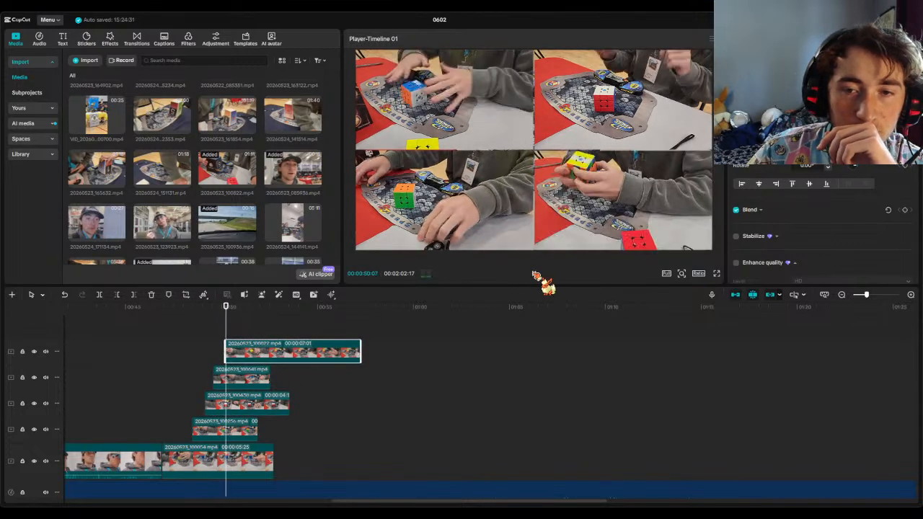
left_click(534, 274)
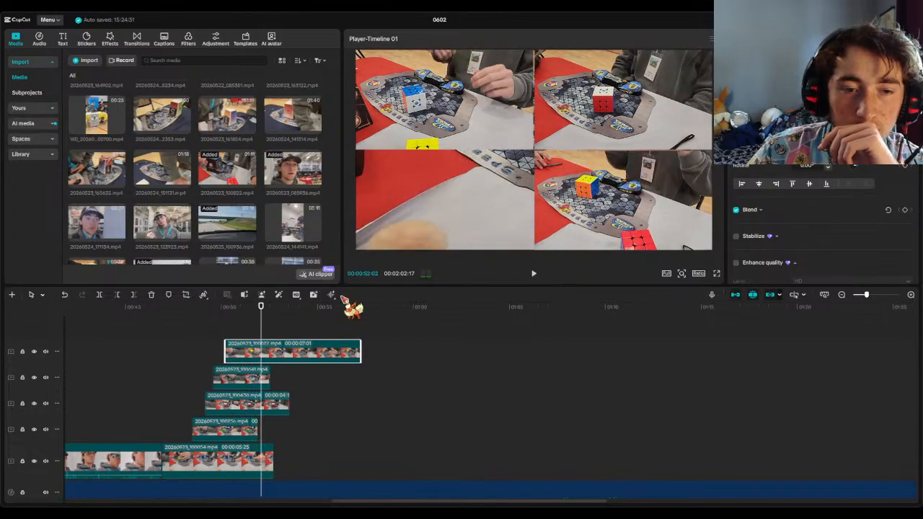
left_click_drag(259, 316, 183, 316)
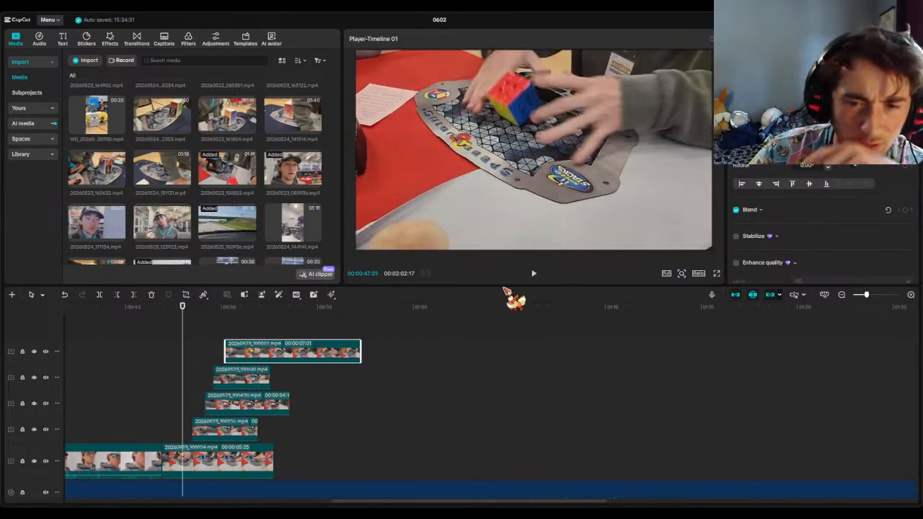
- Trim or extend the ends of all four overlay clips so they line up with the base clip's end at about 00:00:52:22
left_click(256, 429)
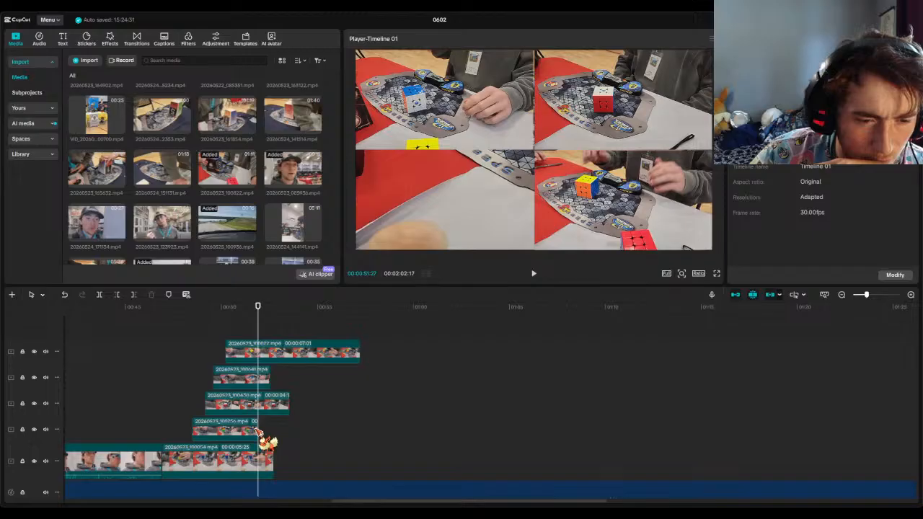
left_click_drag(258, 429, 268, 408)
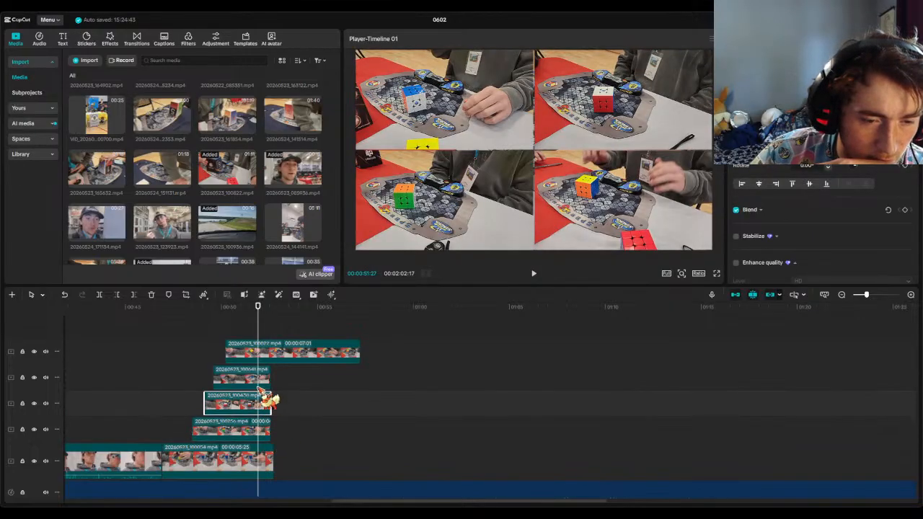
left_click_drag(258, 324, 274, 328)
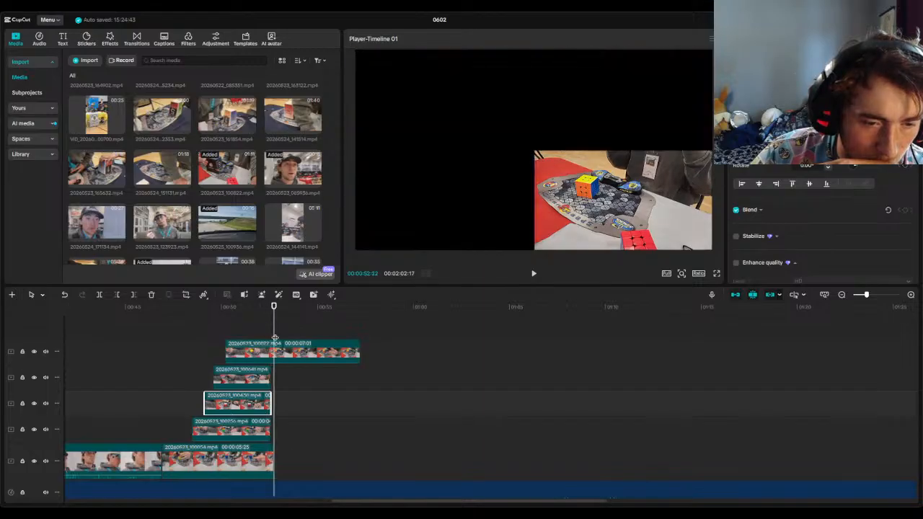
left_click_drag(269, 431, 270, 404)
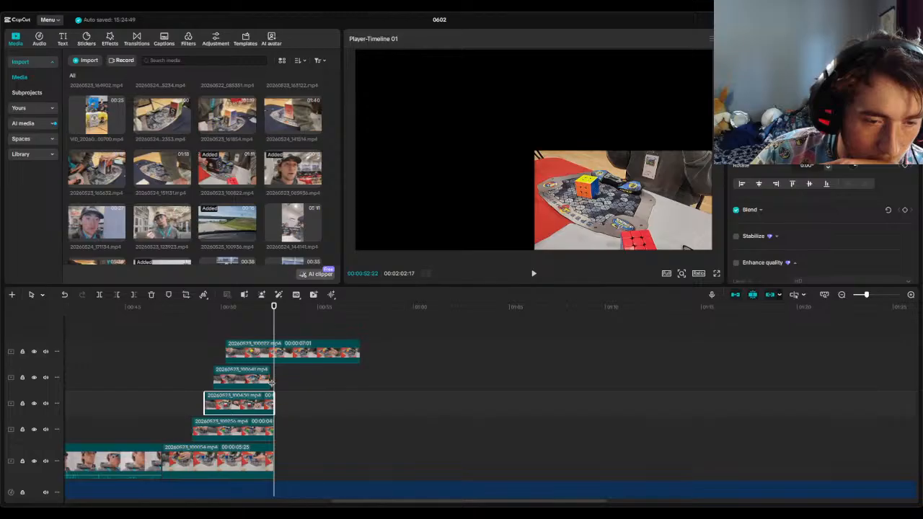
left_click_drag(270, 379, 275, 376)
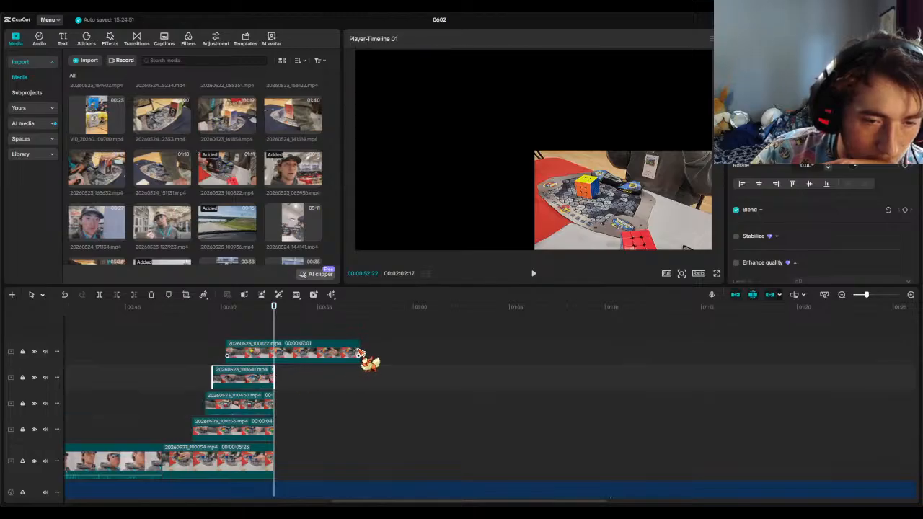
left_click_drag(359, 352, 274, 352)
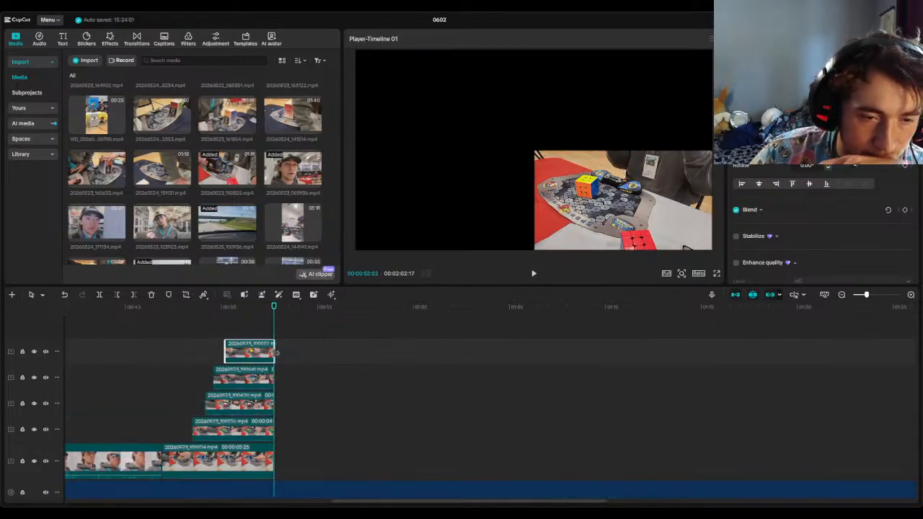
- Play back the split screen and try extending the base clip's end past the overlays to a duration of 00:00:06:05
left_click_drag(274, 311, 182, 310)
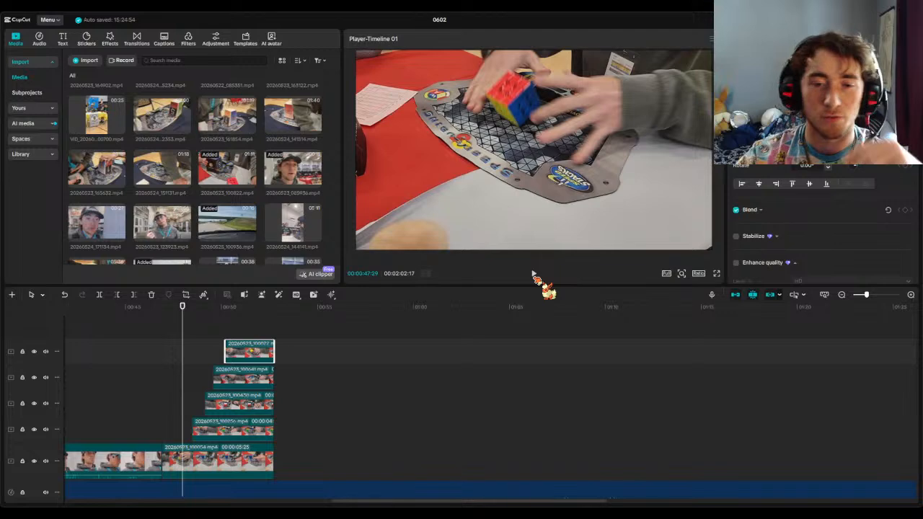
left_click(535, 274)
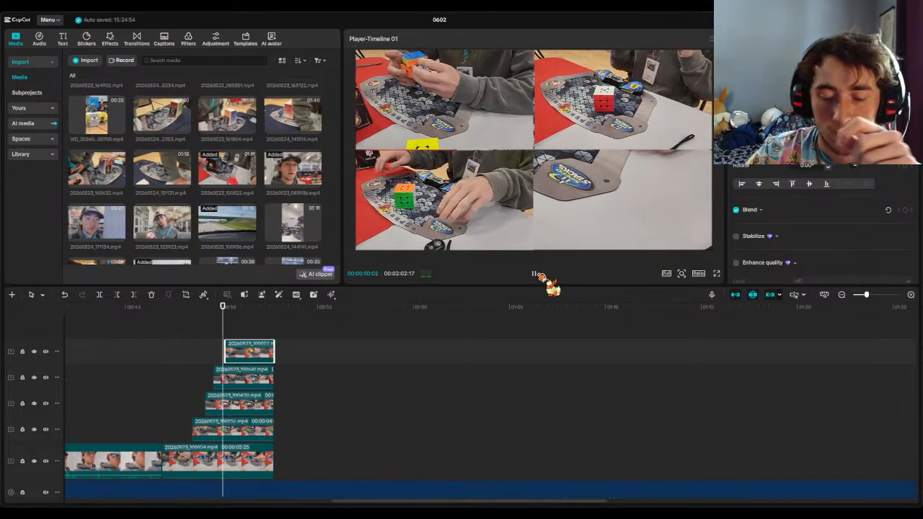
left_click(536, 275)
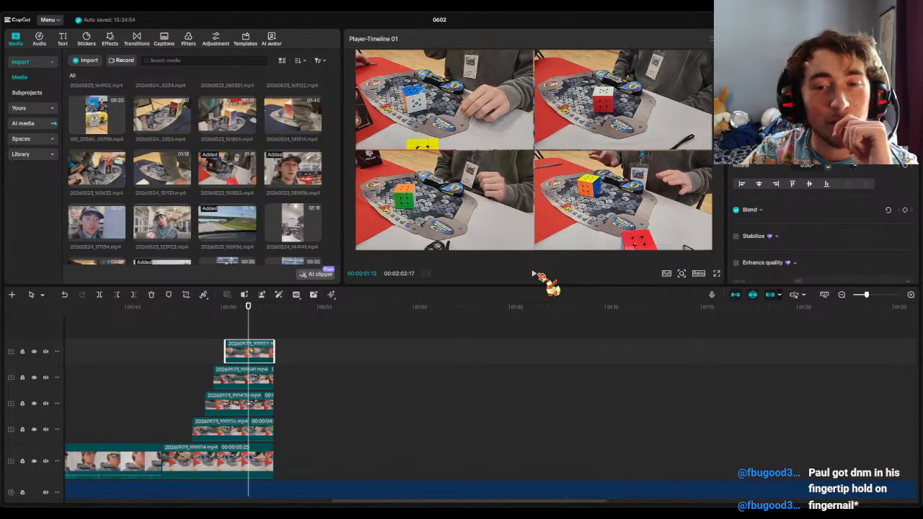
left_click(538, 275)
left_click(537, 274)
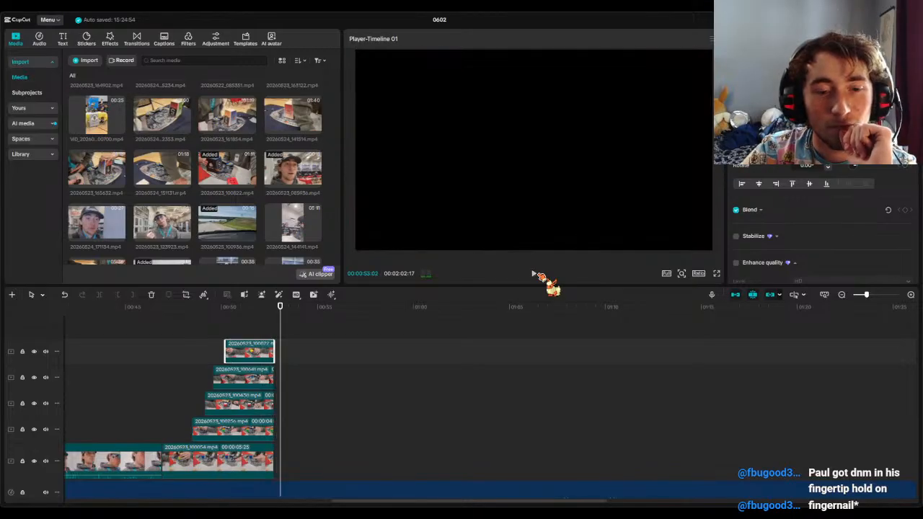
left_click(271, 462)
left_click_drag(271, 462, 280, 462)
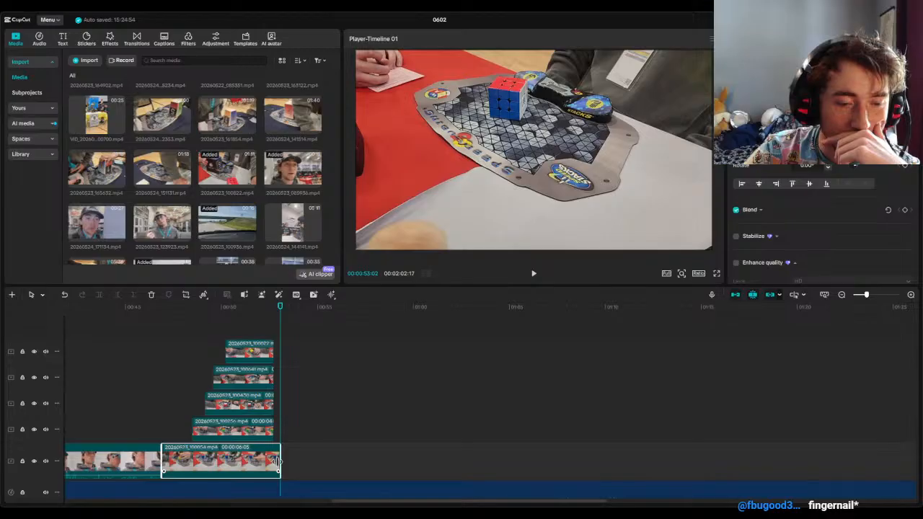
left_click_drag(278, 315, 188, 315)
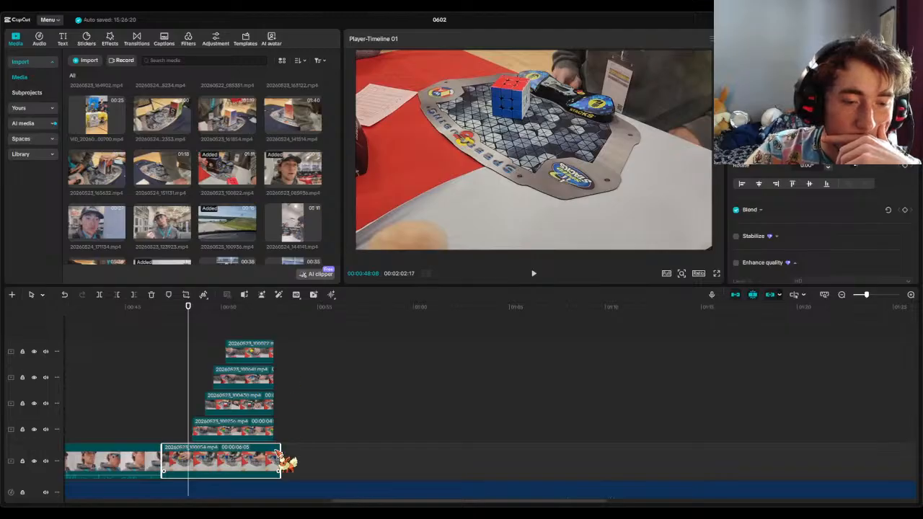
left_click_drag(279, 462, 275, 462)
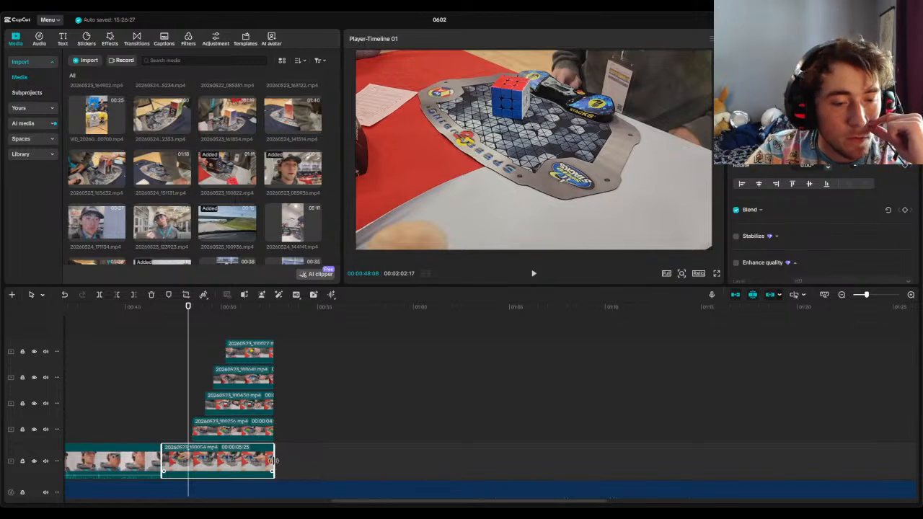
- Stagger the clip ends by trimming the base clip to 00:00:05:13 and the overlays above it, in order, to 03:28, 03:10, 02:29 and 02:12
left_click_drag(274, 461, 264, 461)
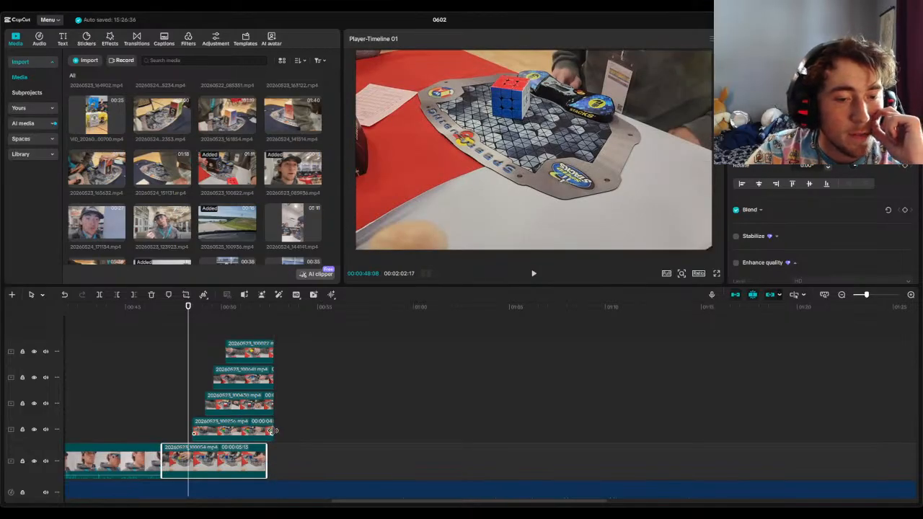
left_click_drag(867, 295, 876, 296)
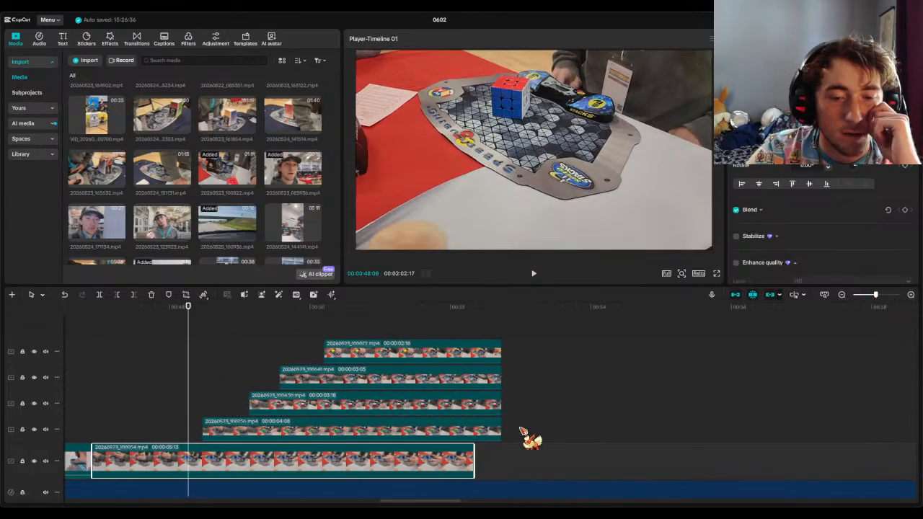
left_click_drag(501, 431, 493, 352)
left_click(497, 402)
left_click(502, 352)
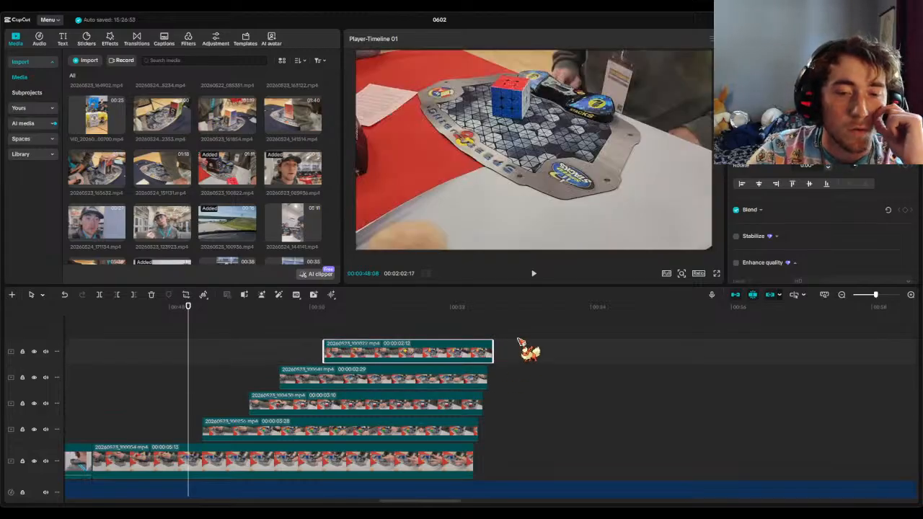
- Widen the stagger between the clip ends, setting the base clip to 00:00:05:08 and the overlays above it to 03:27, 03:12, 03:02 and 02:16
left_click_drag(876, 295, 868, 297)
left_click(534, 274)
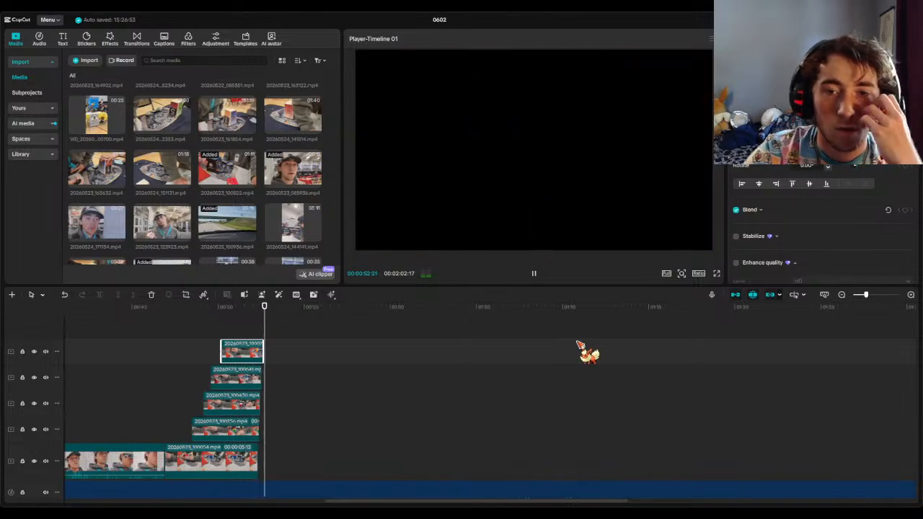
left_click(534, 273)
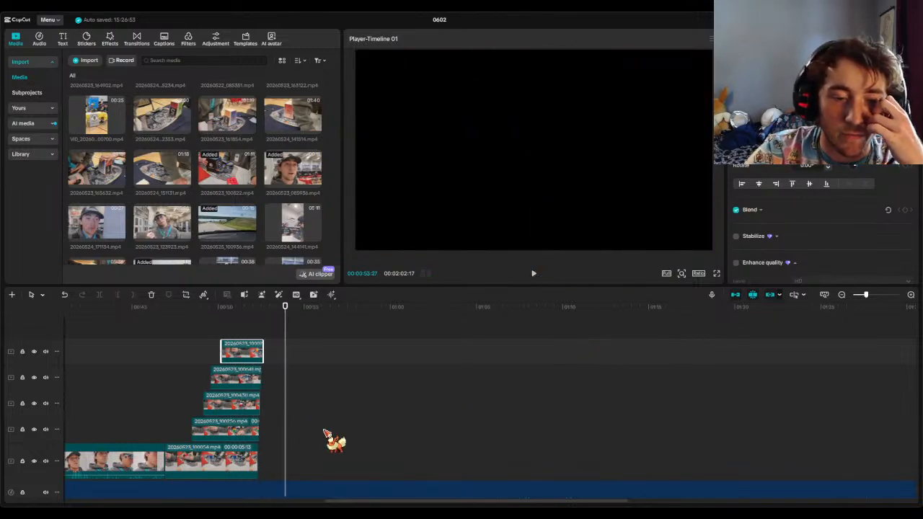
left_click(877, 295)
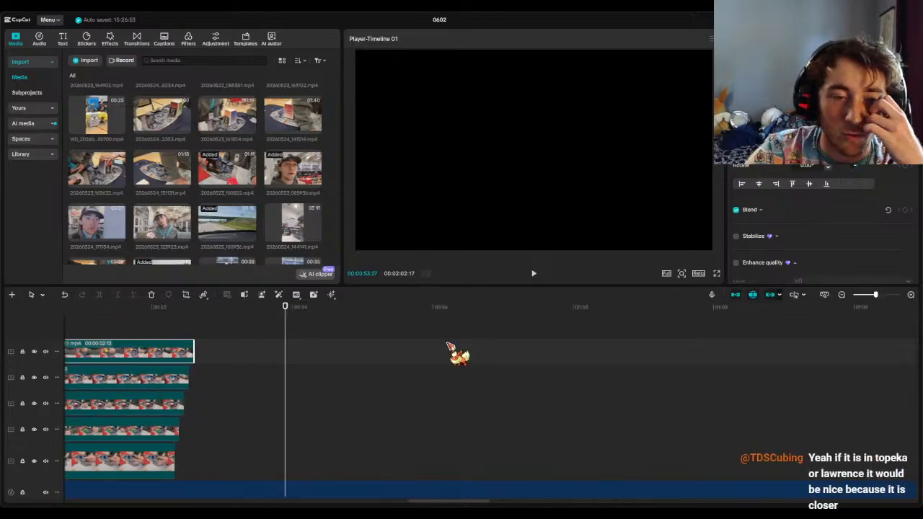
left_click_drag(296, 311, 142, 331)
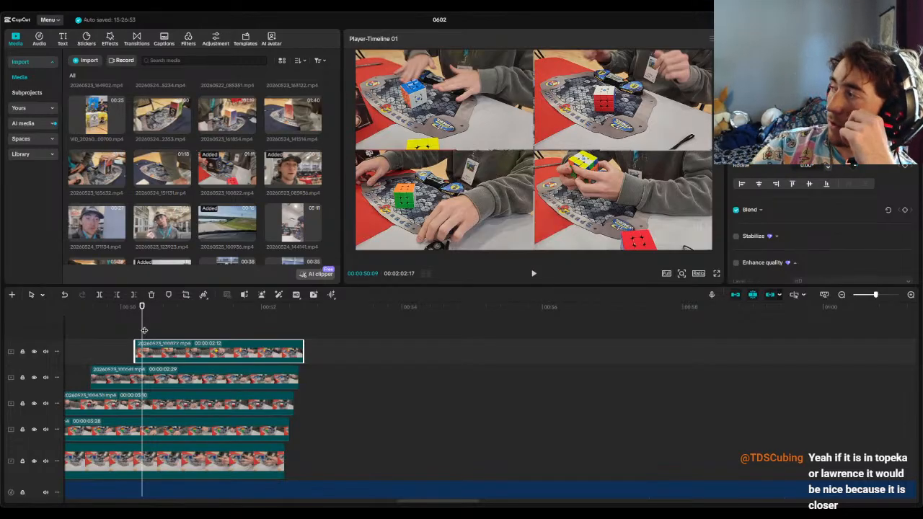
left_click_drag(285, 461, 311, 353)
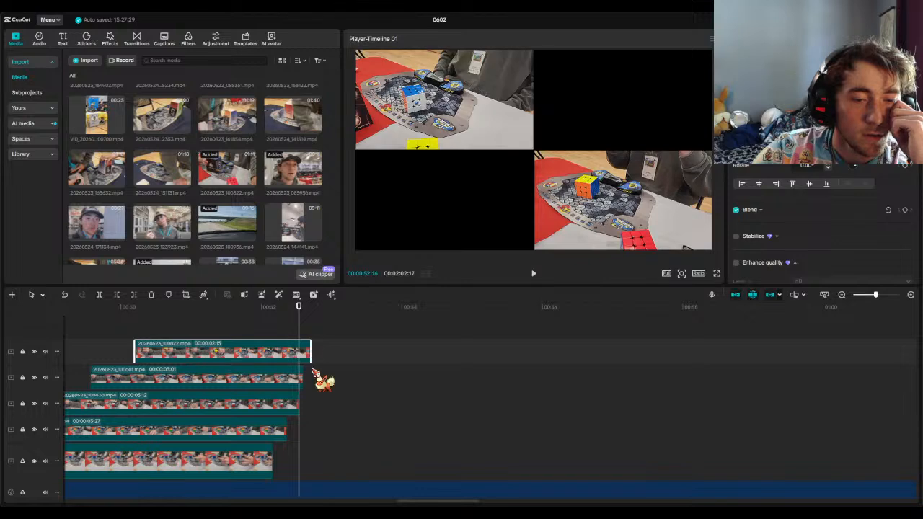
left_click(302, 378)
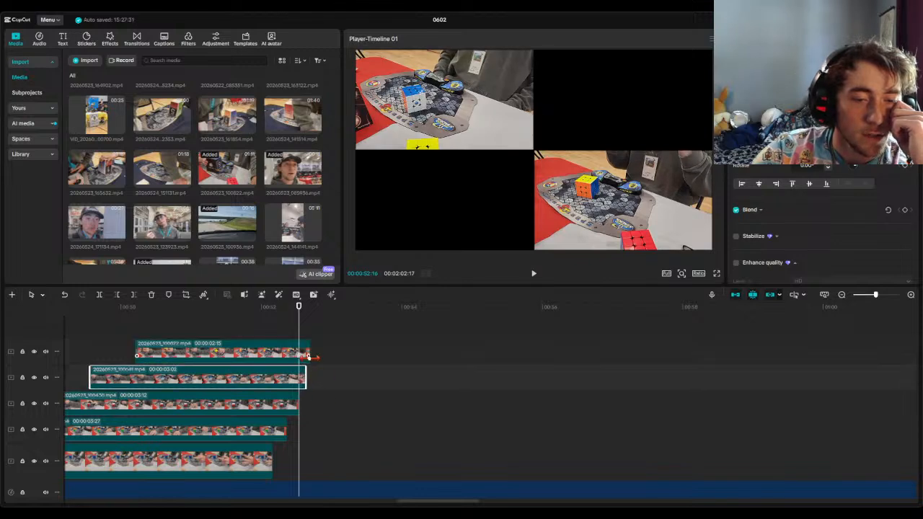
left_click_drag(309, 352, 311, 352)
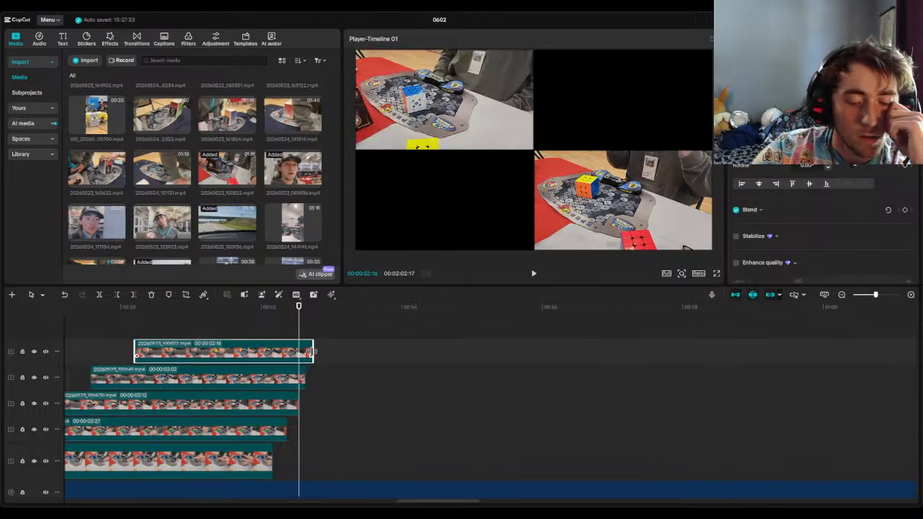
left_click_drag(876, 294, 868, 294)
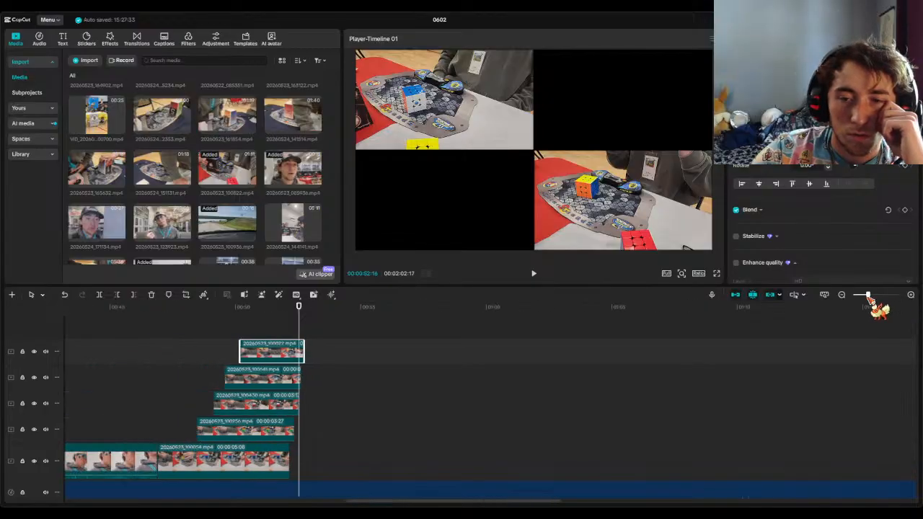
- Play back the staggered split-screen section from just after its start to its end
left_click_drag(300, 308, 181, 310)
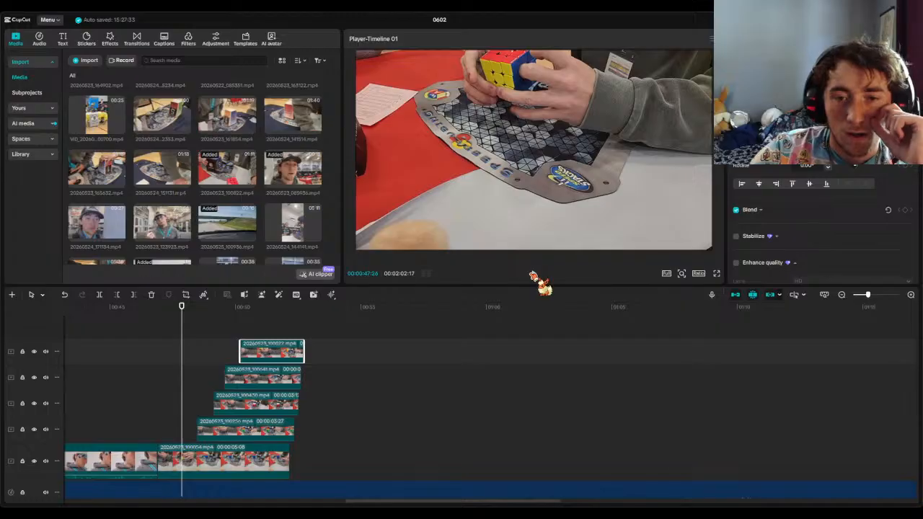
left_click(533, 273)
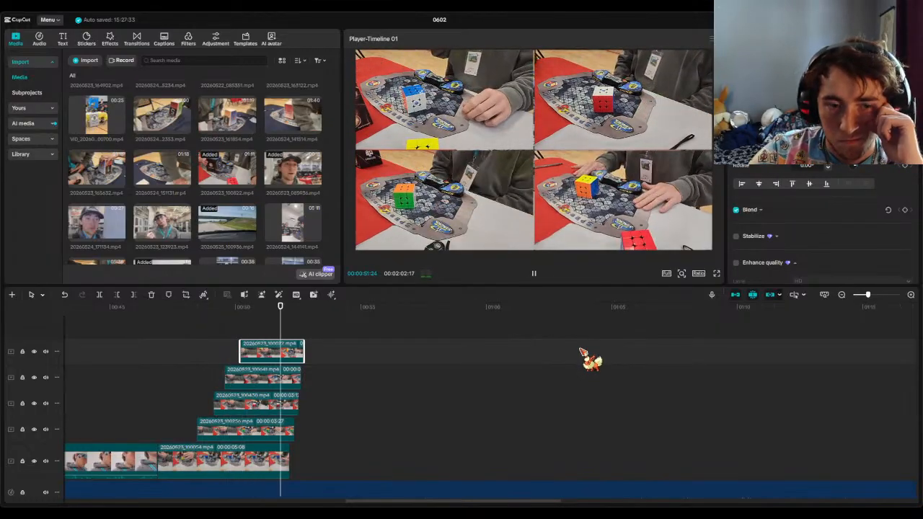
left_click(534, 273)
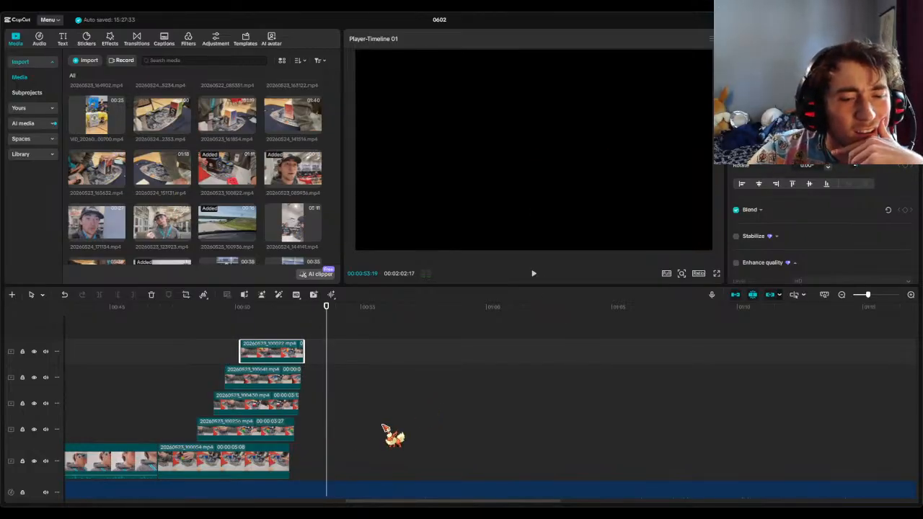
- Split the music track at 00:00:46:27 where the split-screen section starts, then raise the second part's volume and give it a fade-in
left_click_drag(326, 313, 157, 375)
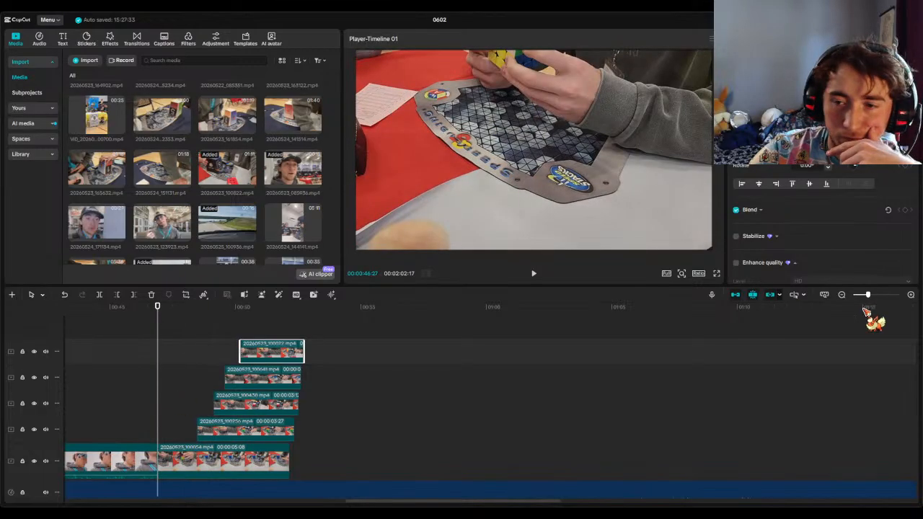
left_click_drag(869, 295, 865, 295)
left_click_drag(495, 501, 427, 500)
scroll(377, 470, "down", 1)
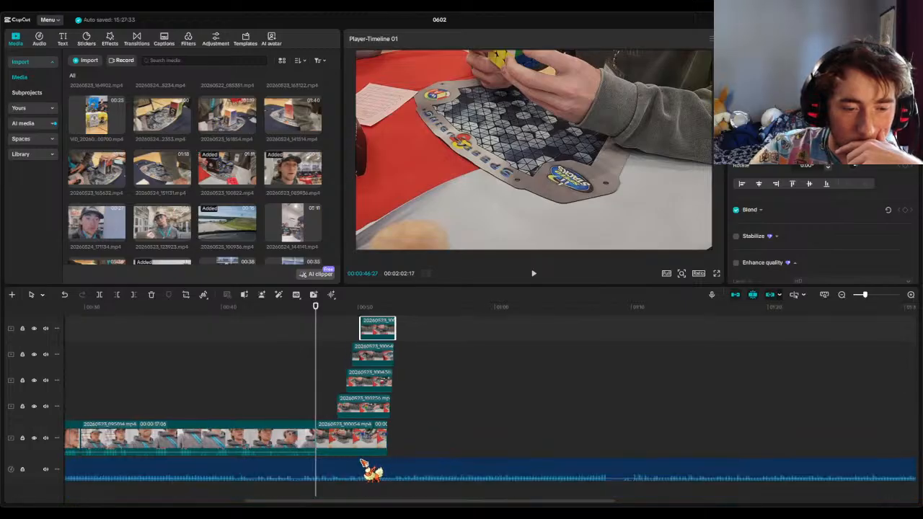
left_click(324, 476)
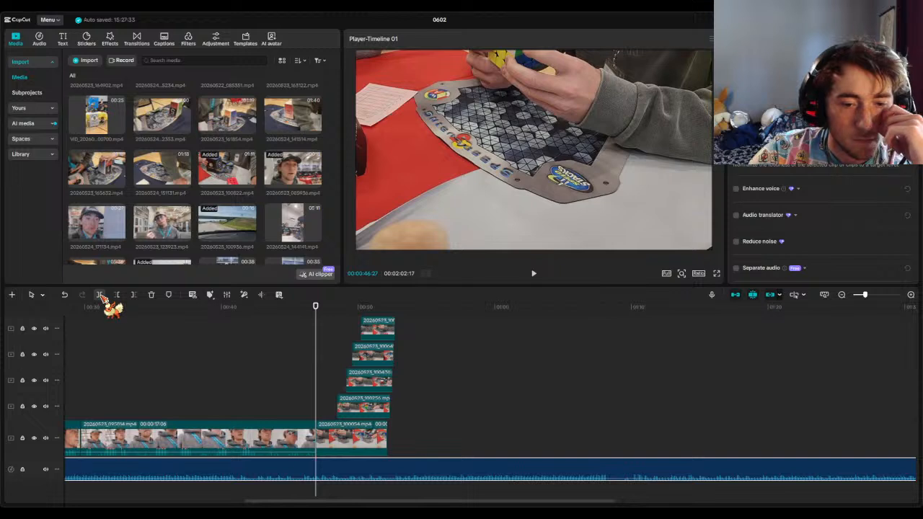
left_click(100, 295)
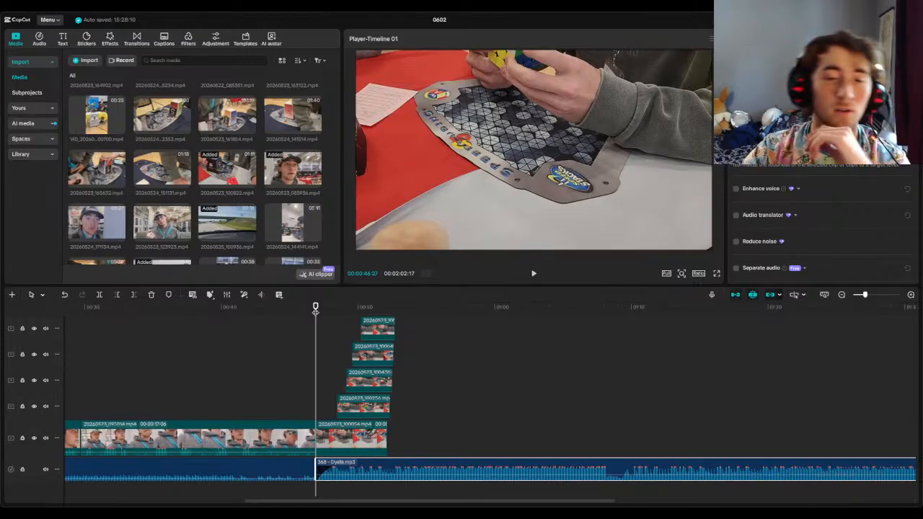
- Play back the transition into the split screen and fine-tune the framing of the four overlay clips around their shared borders
left_click_drag(315, 310, 293, 310)
left_click(534, 274)
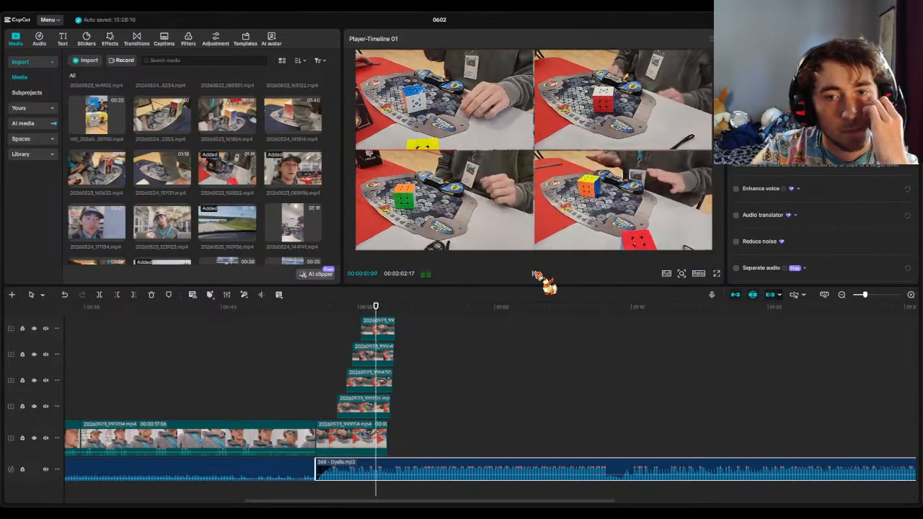
left_click(499, 196)
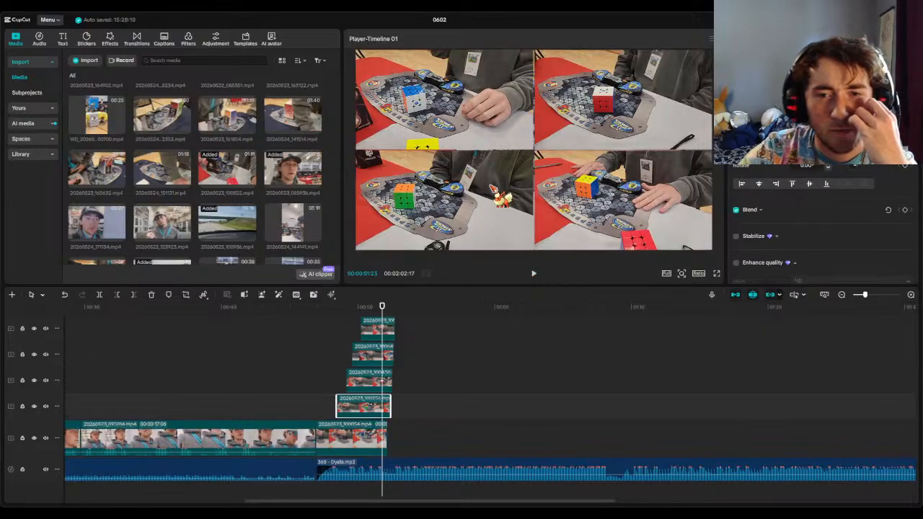
left_click(518, 138)
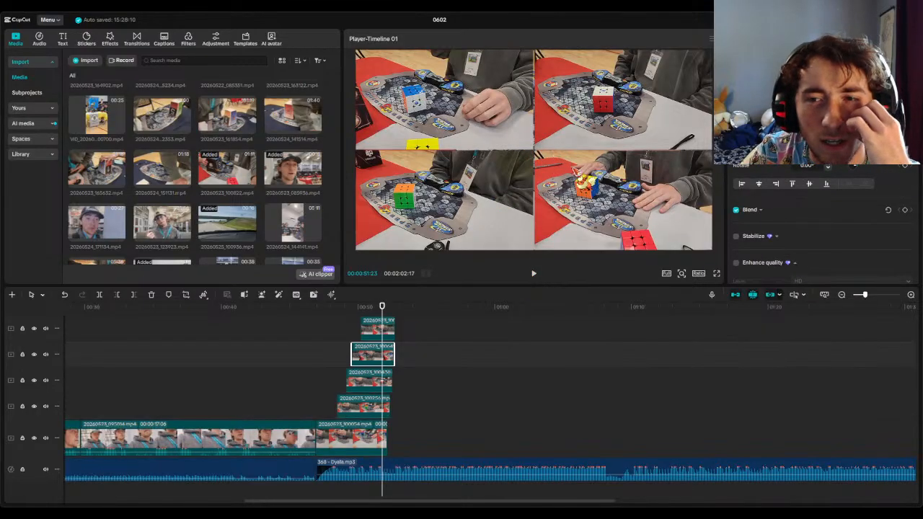
left_click(604, 114)
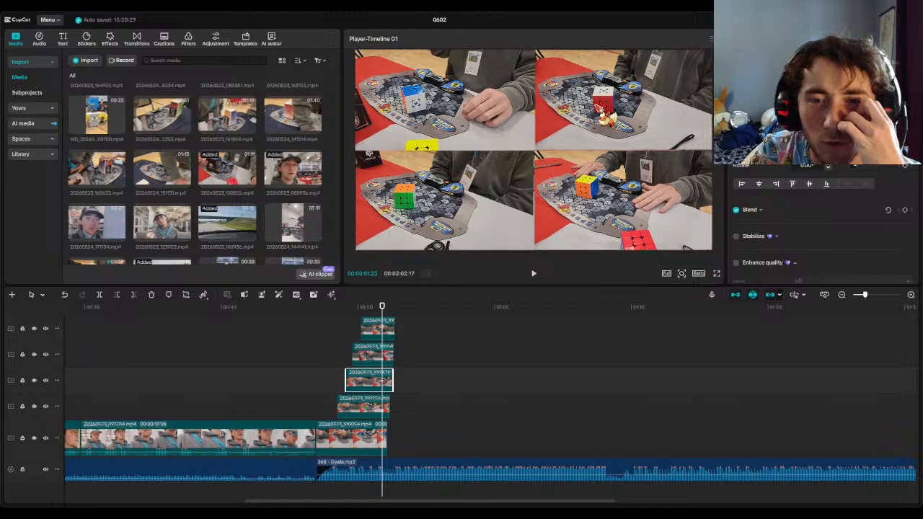
left_click(653, 191)
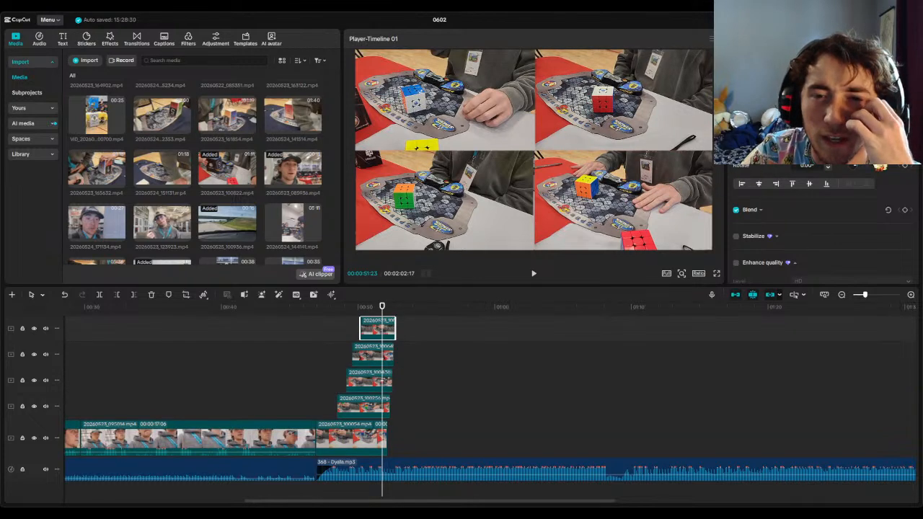
left_click(505, 189)
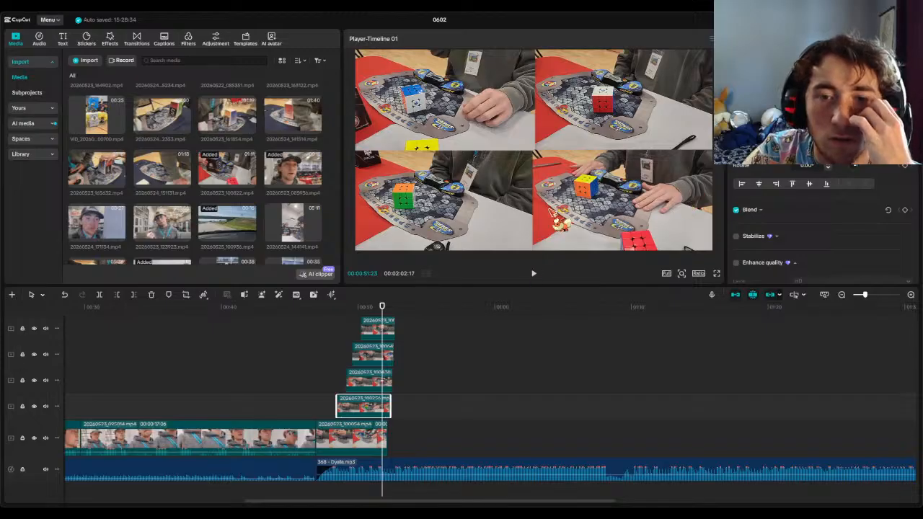
left_click(547, 136)
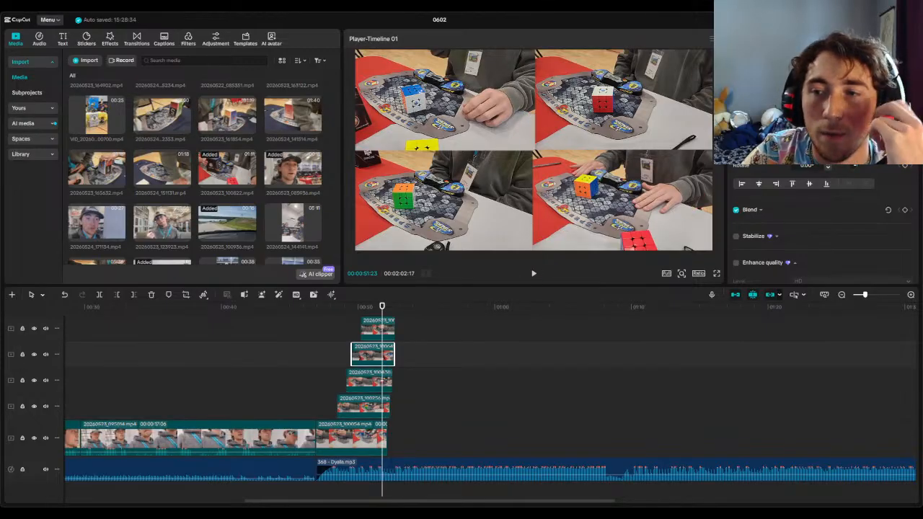
left_click(876, 109)
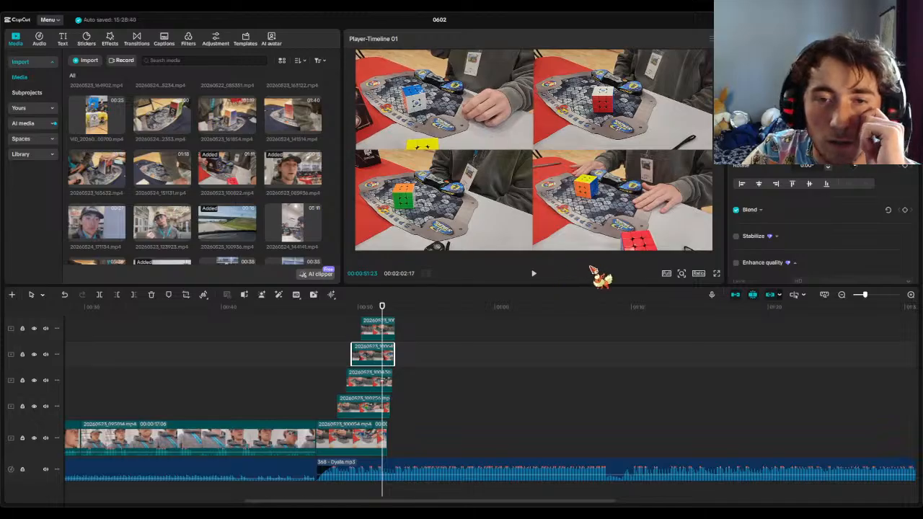
- Play back the split screen through its last frames to check the adjusted quadrants
left_click(233, 325)
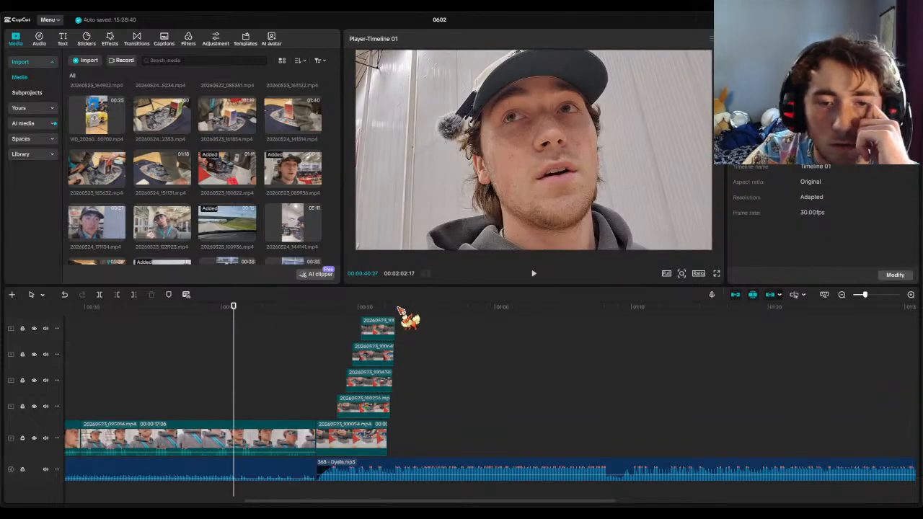
left_click_drag(233, 307, 361, 329)
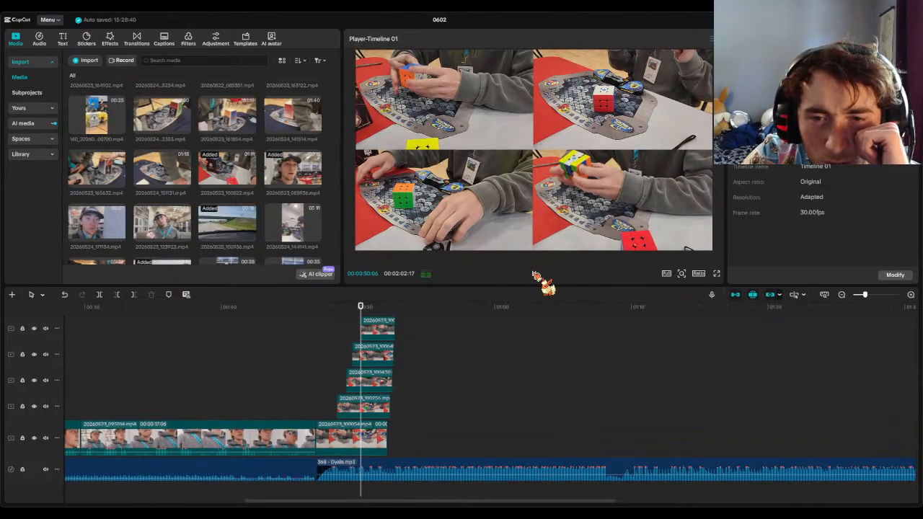
left_click(535, 275)
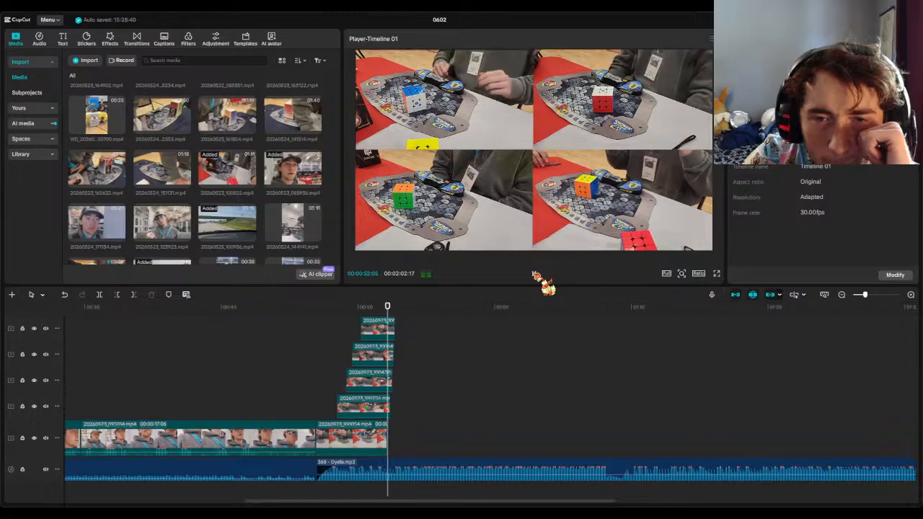
left_click(534, 275)
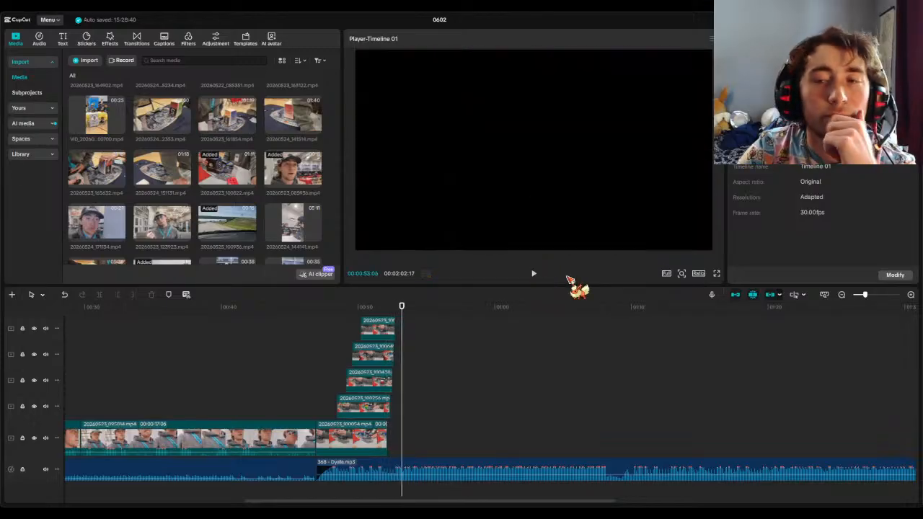
- Readjust each of the four overlay clips from the uppermost track down, and replay the sequence from just before the split screen
left_click(389, 329)
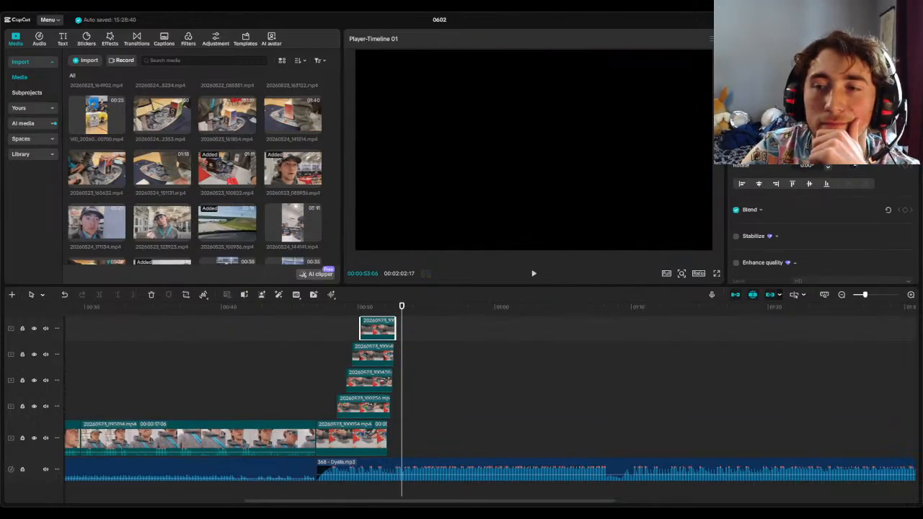
left_click(372, 353)
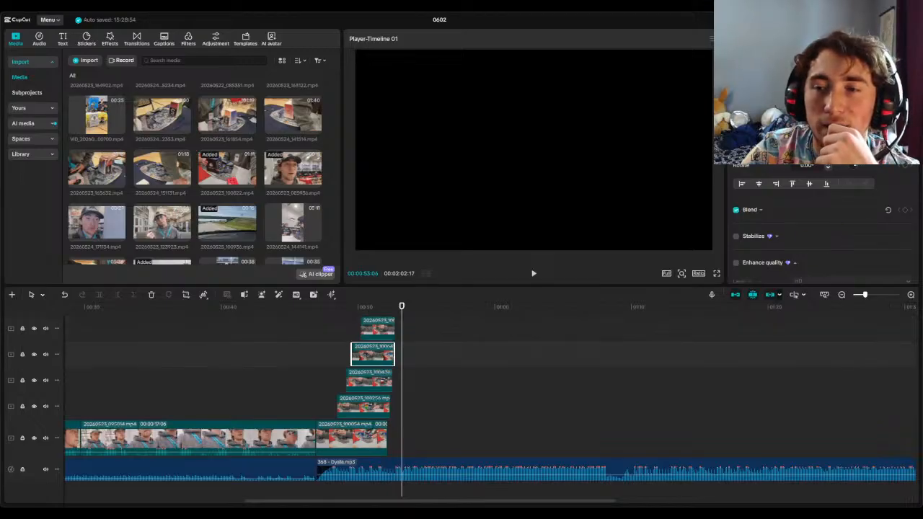
left_click(364, 381)
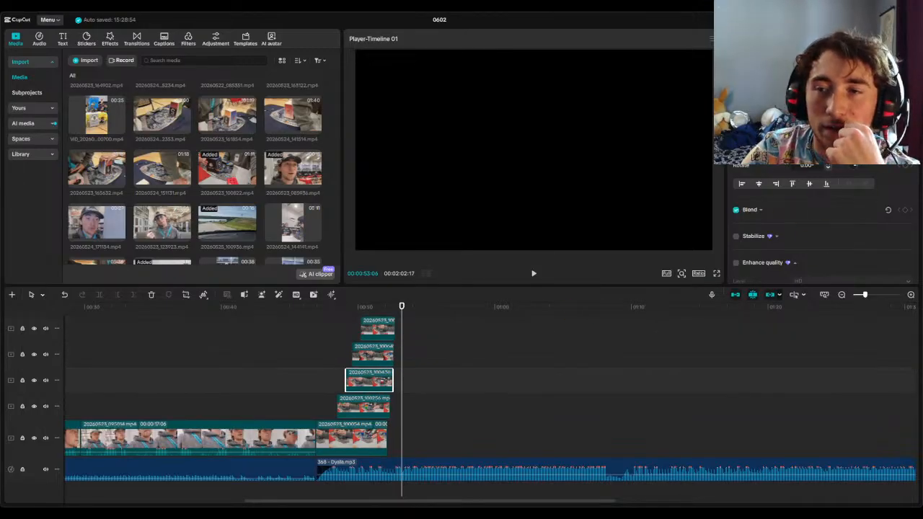
left_click(339, 410)
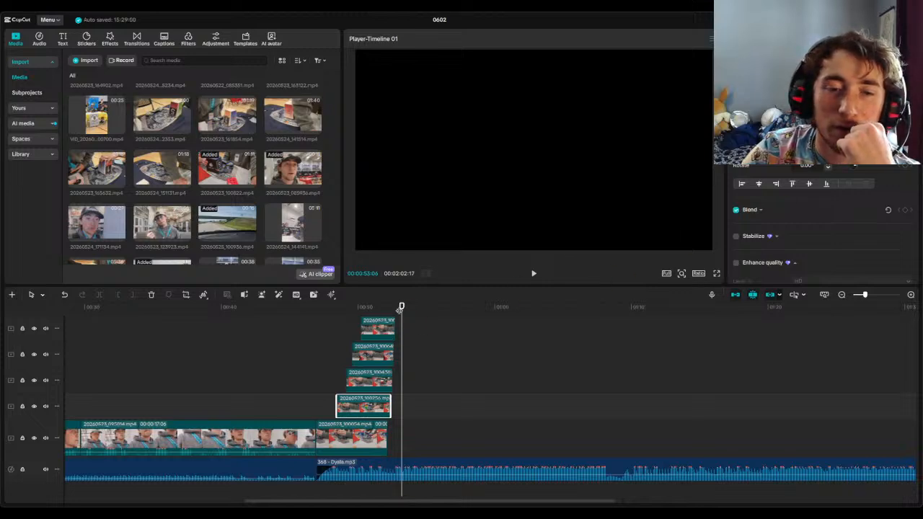
left_click_drag(400, 310, 312, 310)
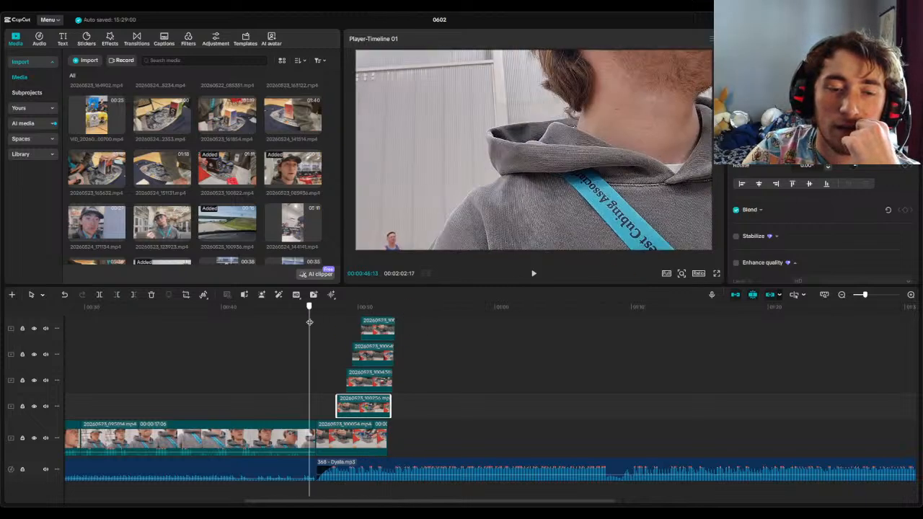
left_click(539, 275)
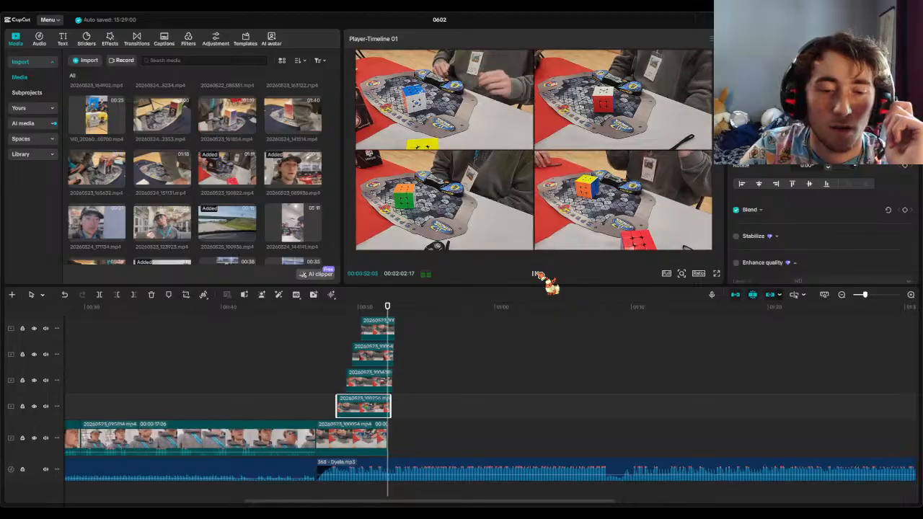
left_click(538, 274)
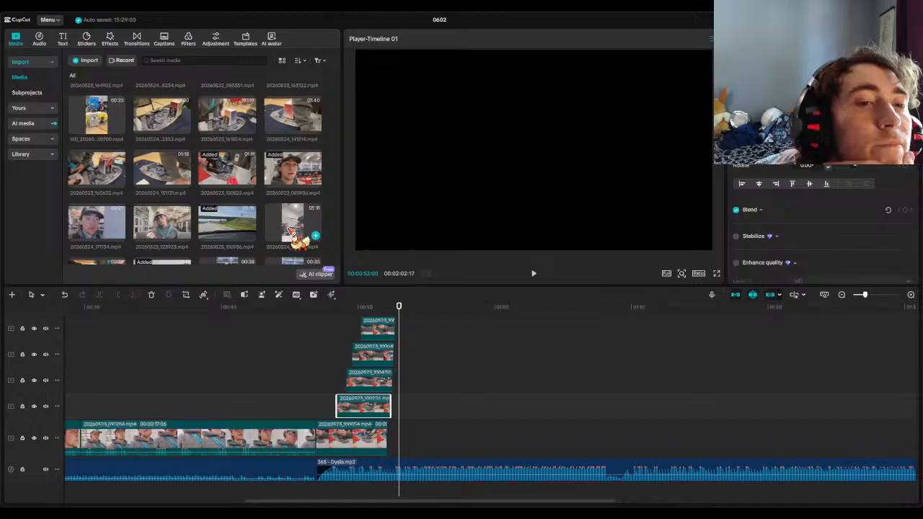
- Find the talking clip 20260523_101029.mp4 among the imported media, add it right after the base clip, and preview its opening
scroll(268, 213, "down", 3)
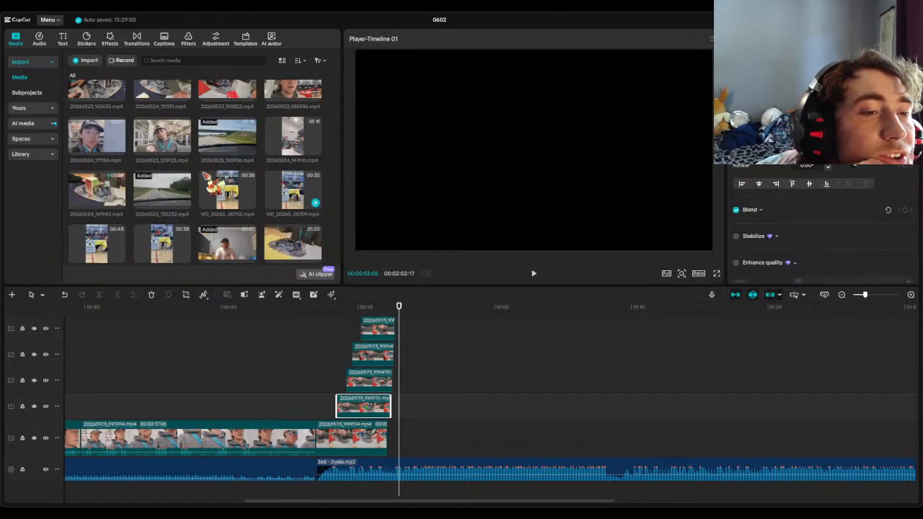
scroll(285, 184, "down", 5)
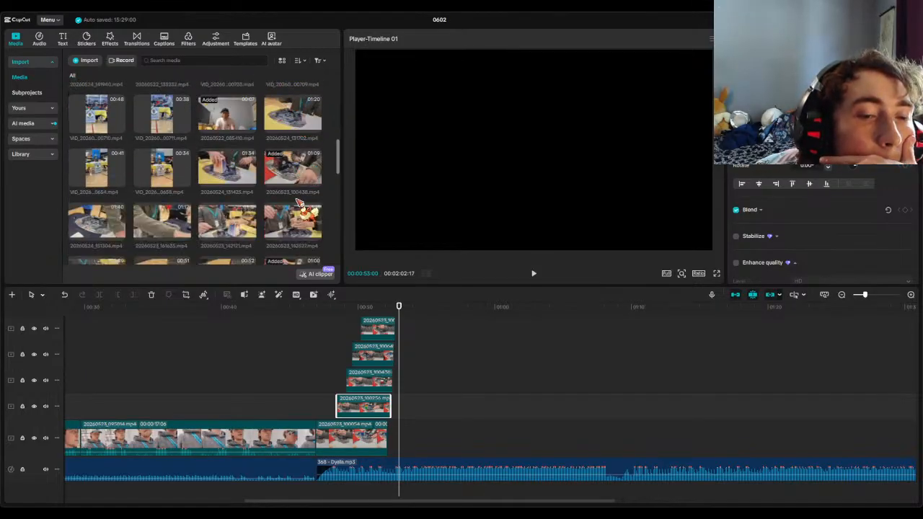
scroll(267, 220, "down", 3)
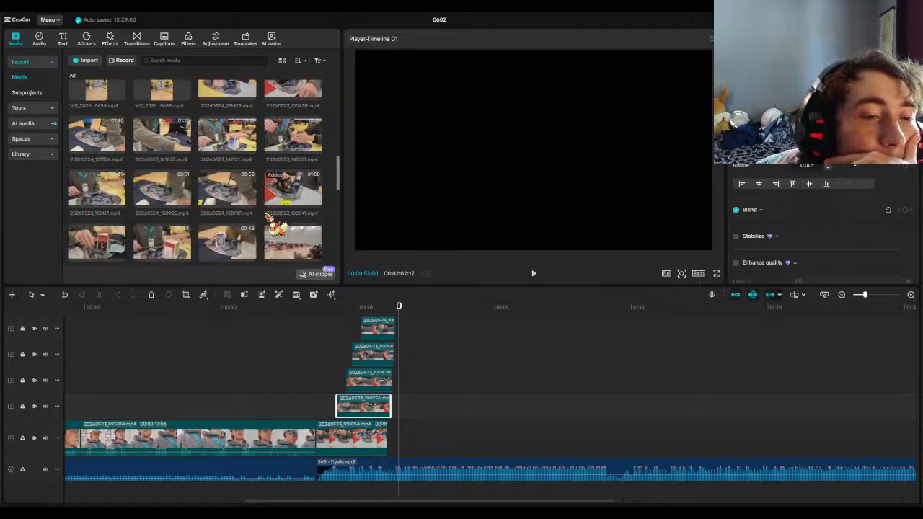
scroll(267, 218, "down", 3)
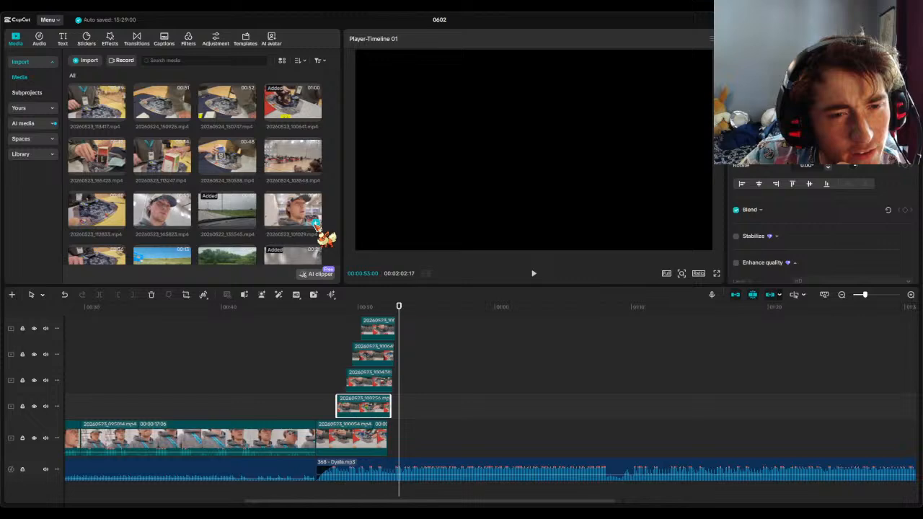
left_click(315, 225)
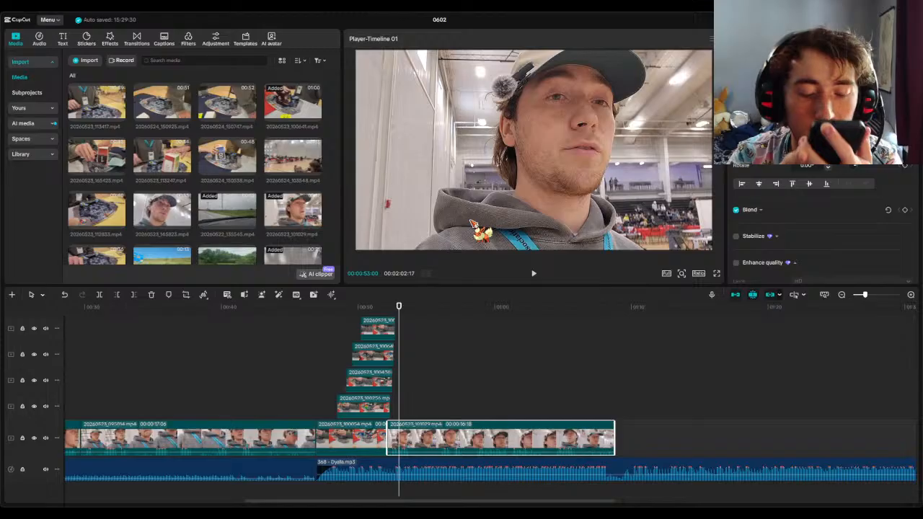
left_click(534, 273)
left_click(535, 274)
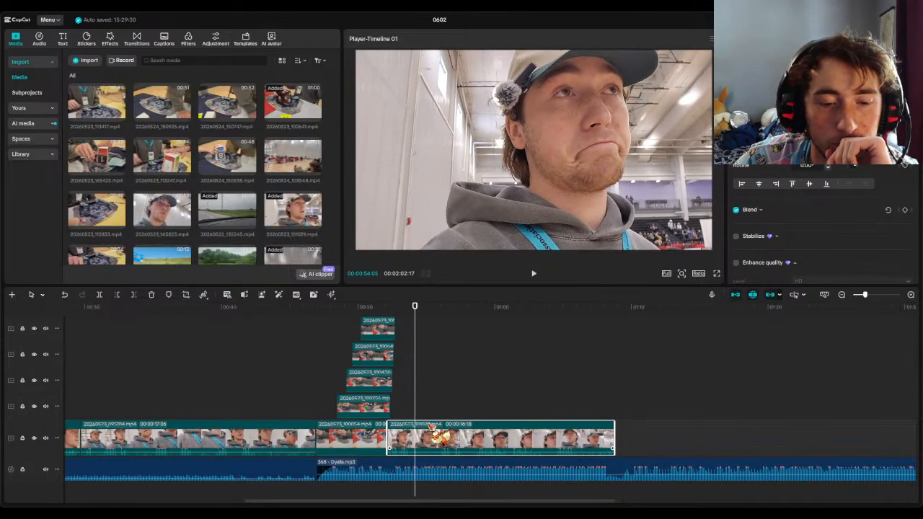
- Split the music track at 00:00:52:05 where the base solve clip ends, and select the section under the split screen
left_click(389, 360)
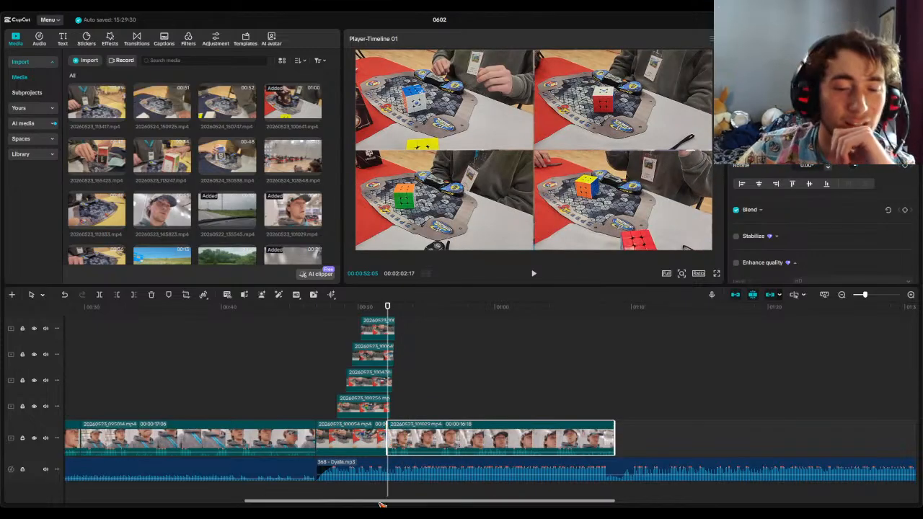
left_click(394, 476)
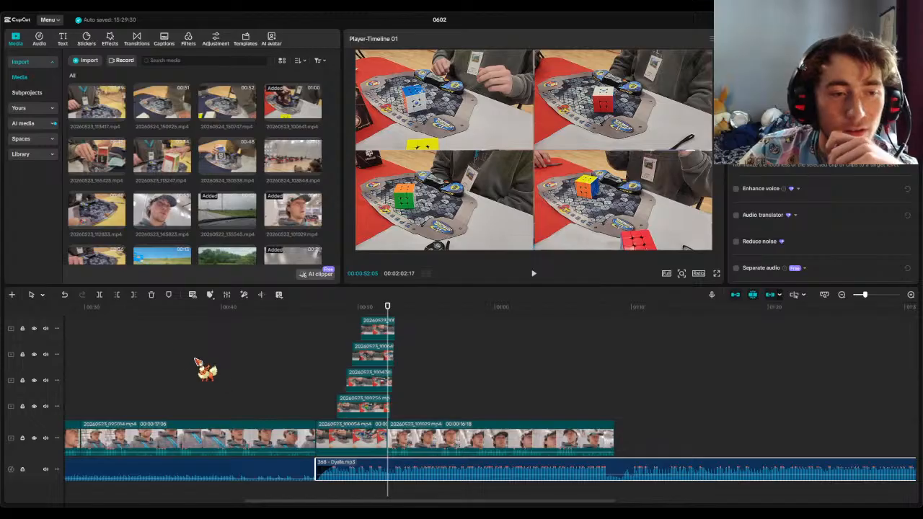
left_click(101, 295)
left_click(370, 476)
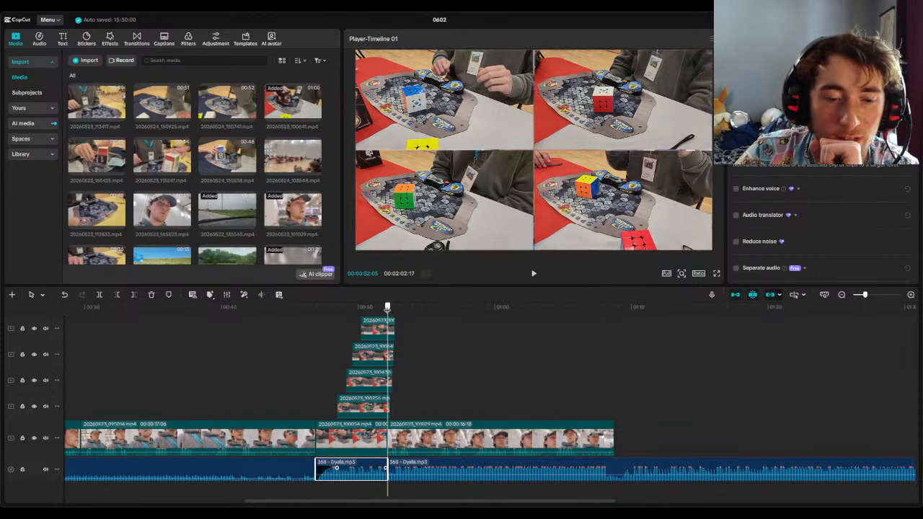
- Replay the sequence from just before the split screen to check the music section under it
left_click(347, 308)
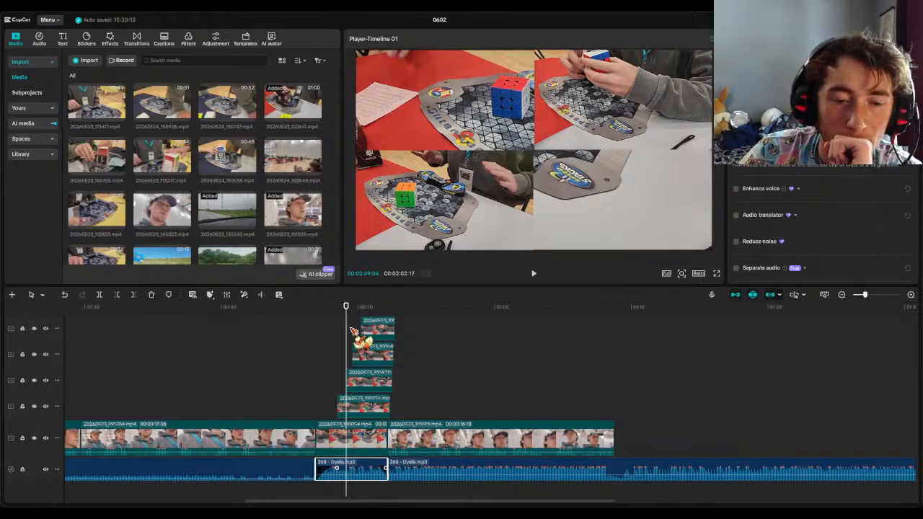
left_click(321, 309)
left_click_drag(313, 321, 295, 313)
left_click(534, 273)
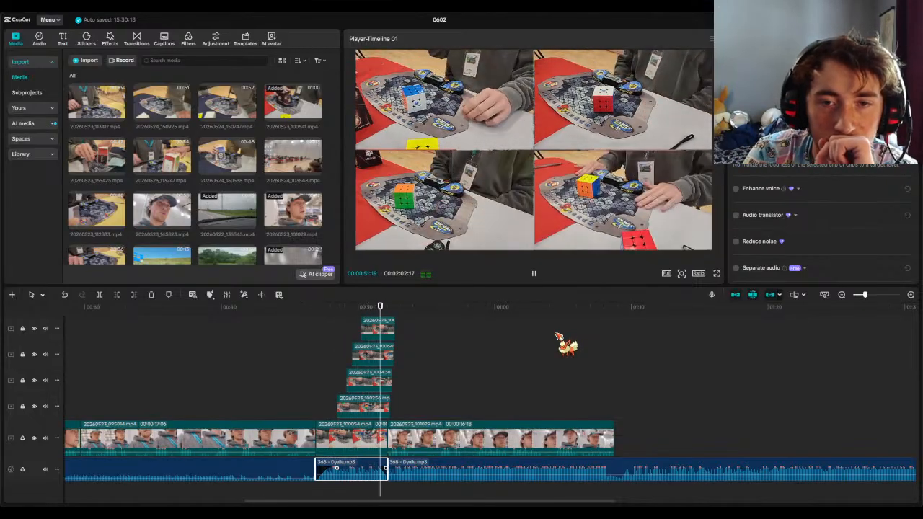
left_click(534, 274)
- Lower the volume of the music section under the talking clip and replay the transition out of the split screen
left_click(459, 476)
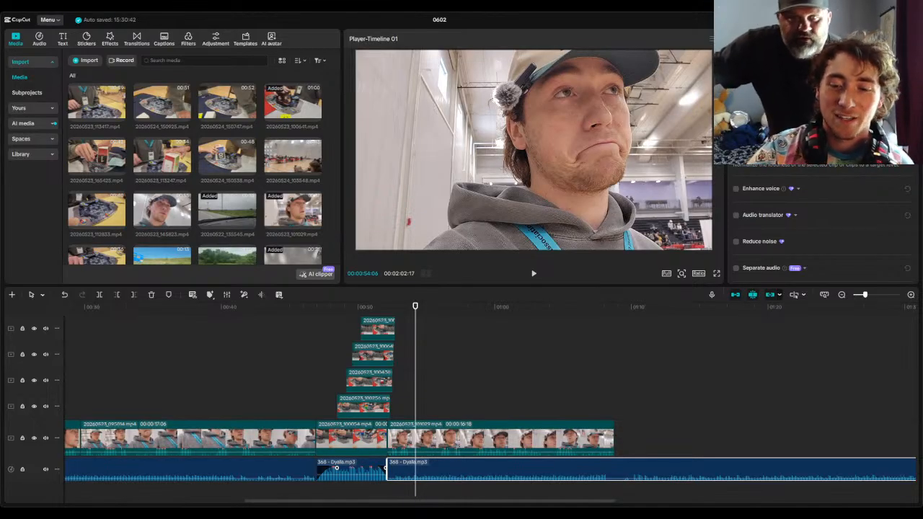
left_click_drag(417, 295, 295, 307)
left_click(534, 274)
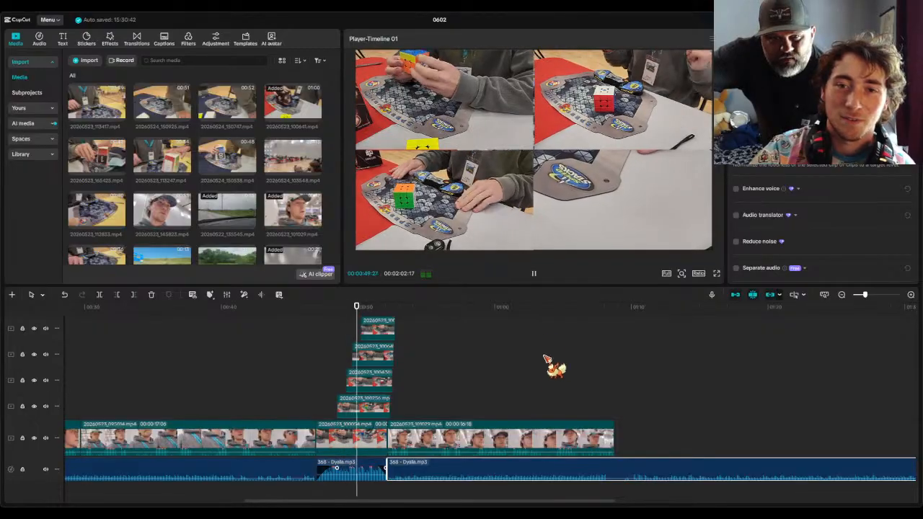
left_click(534, 274)
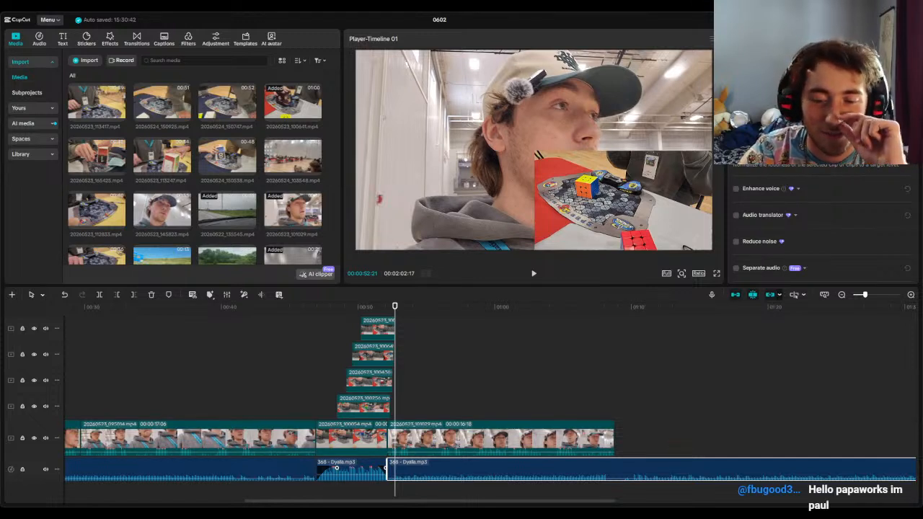
left_click(378, 306)
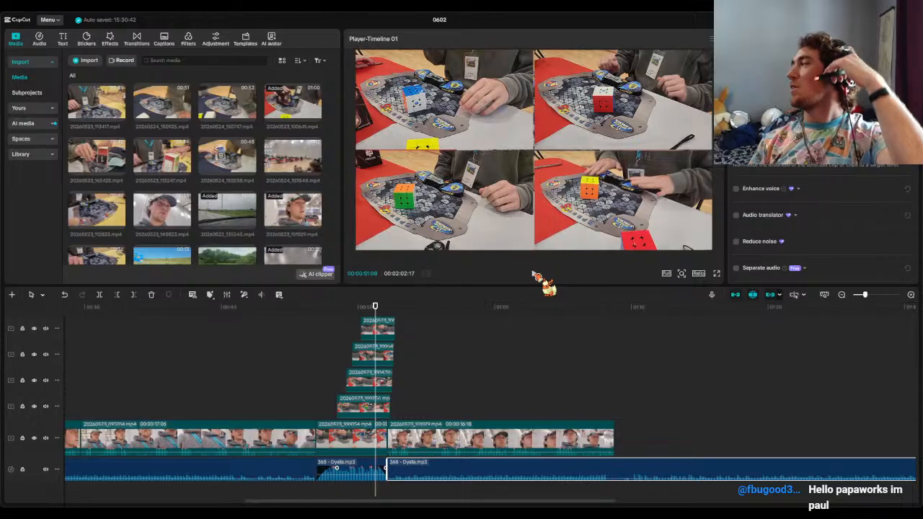
key("space")
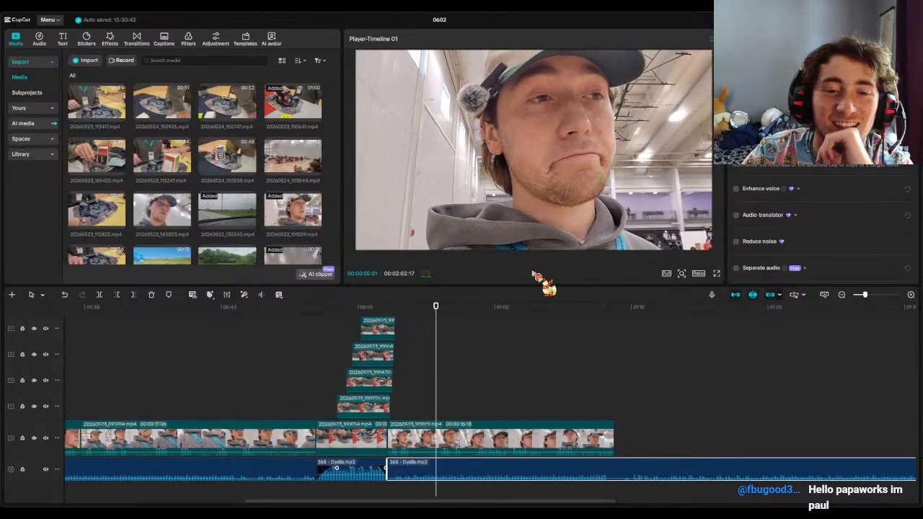
left_click(535, 274)
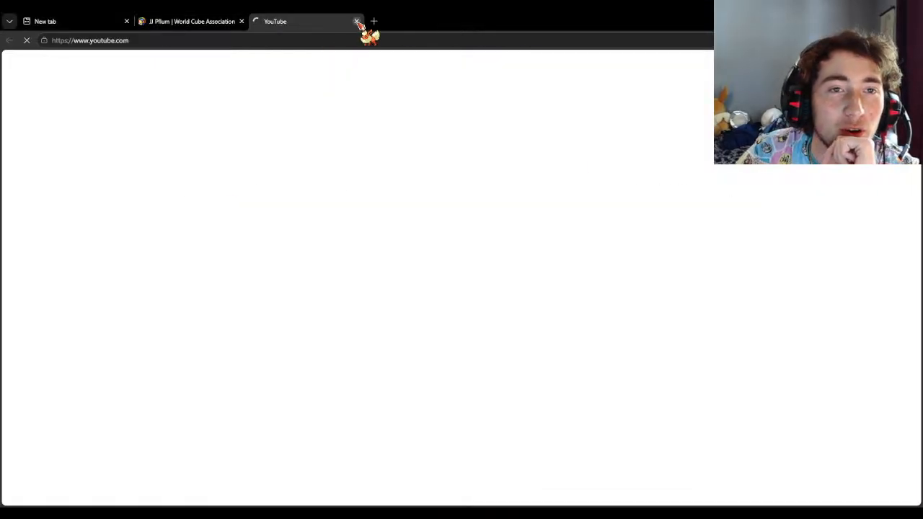
- Switch to the web browser, open the CubingWorks YouTube channel and bring up its channel customization page in YouTube Studio
left_click(353, 21)
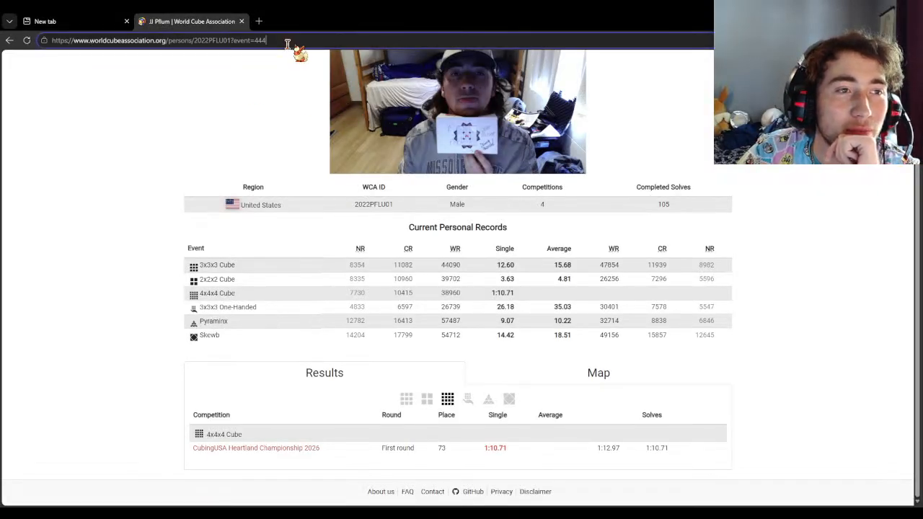
left_click(287, 41)
key("BackSpace")
type("yo")
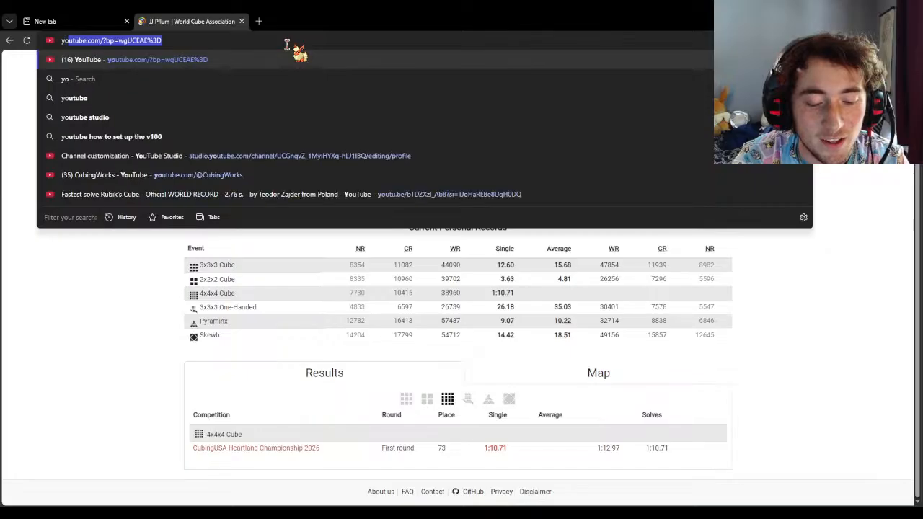
type("utuber")
key("BackSpace")
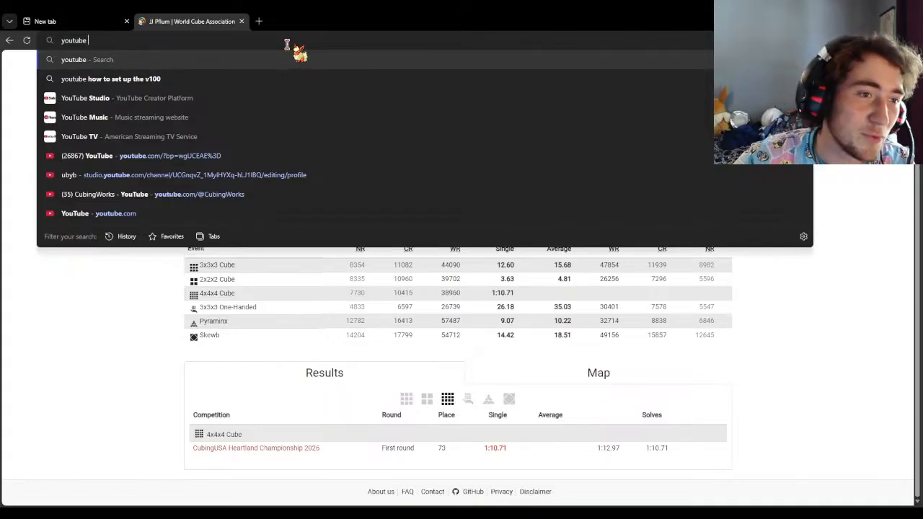
left_click(115, 195)
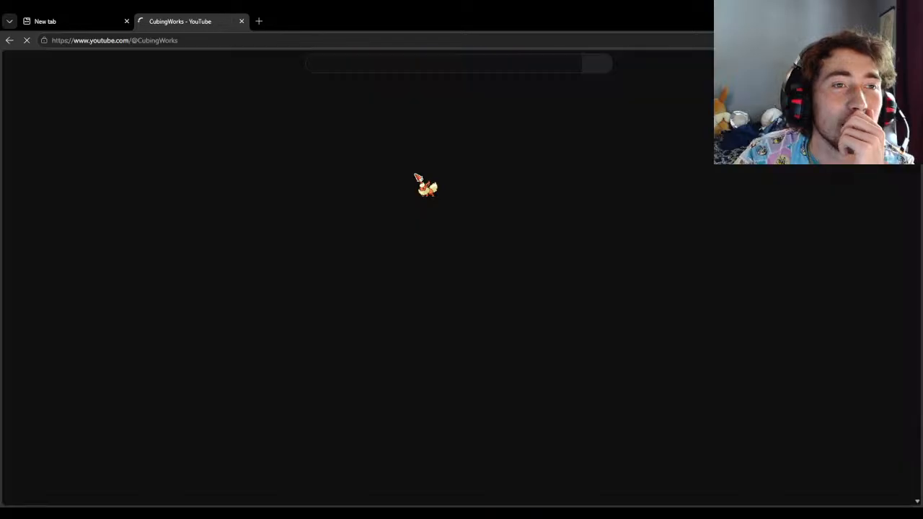
left_click(333, 247)
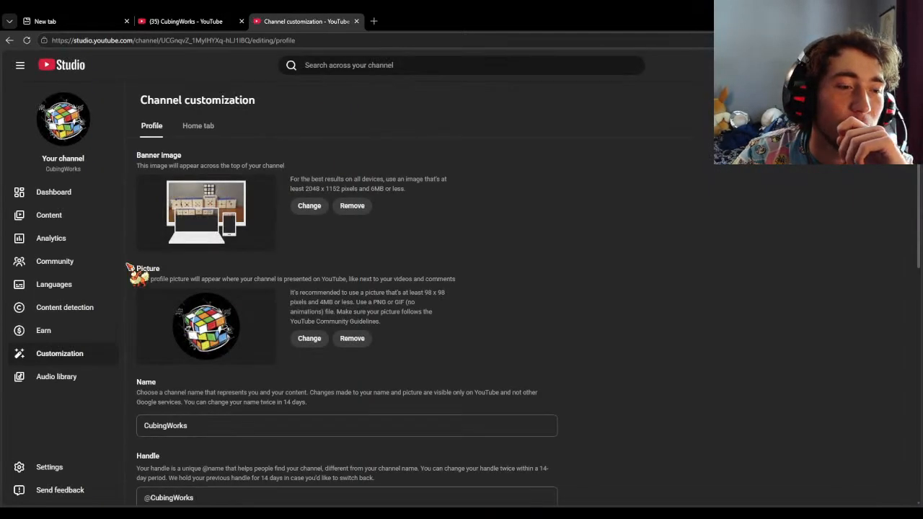
- Open the channel's community comments in YouTube Studio and look through the unresponded ones
left_click(62, 266)
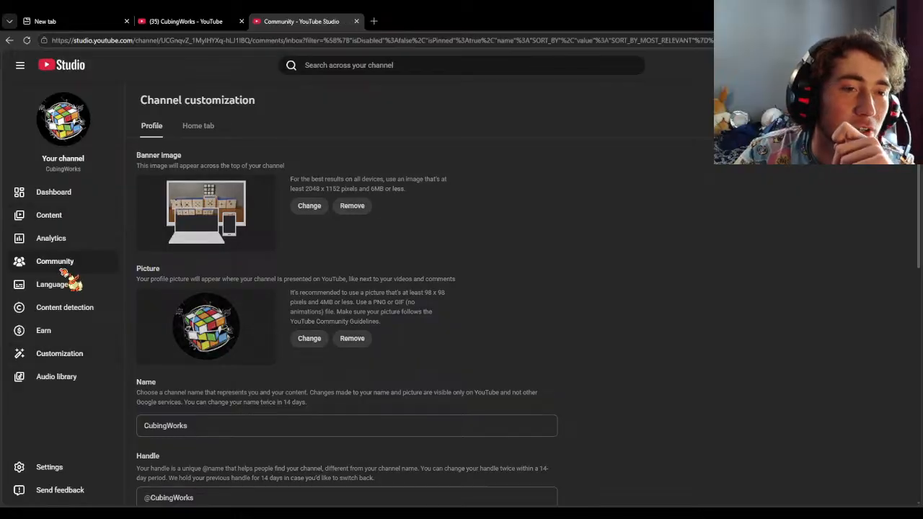
scroll(318, 260, "down", 2)
scroll(325, 275, "down", 5)
scroll(332, 267, "up", 4)
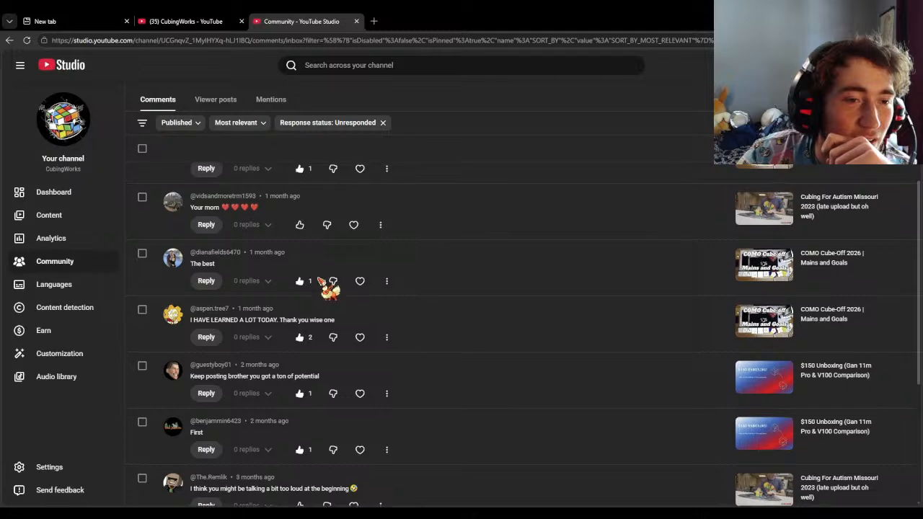
scroll(303, 275, "up", 3)
scroll(288, 318, "down", 1)
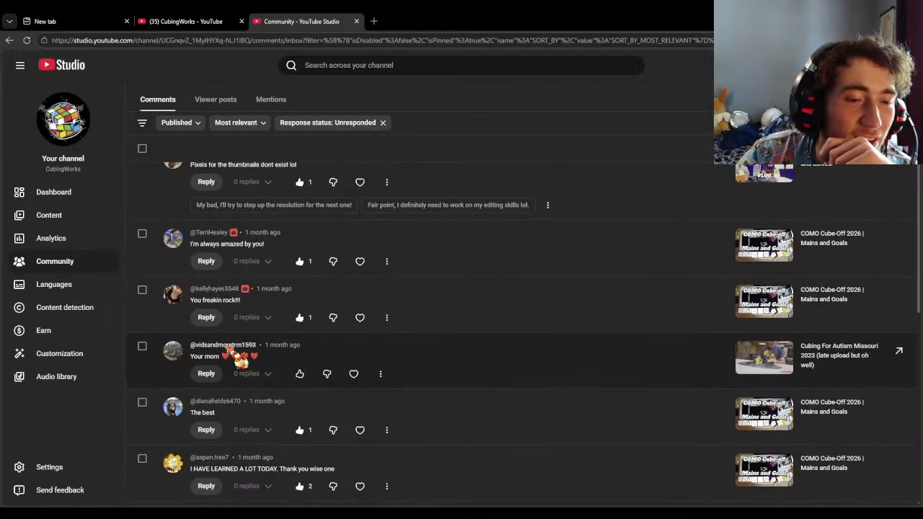
- View the channel of the viewer who commented "Your mom", and close both that page and YouTube Studio
left_click(228, 347)
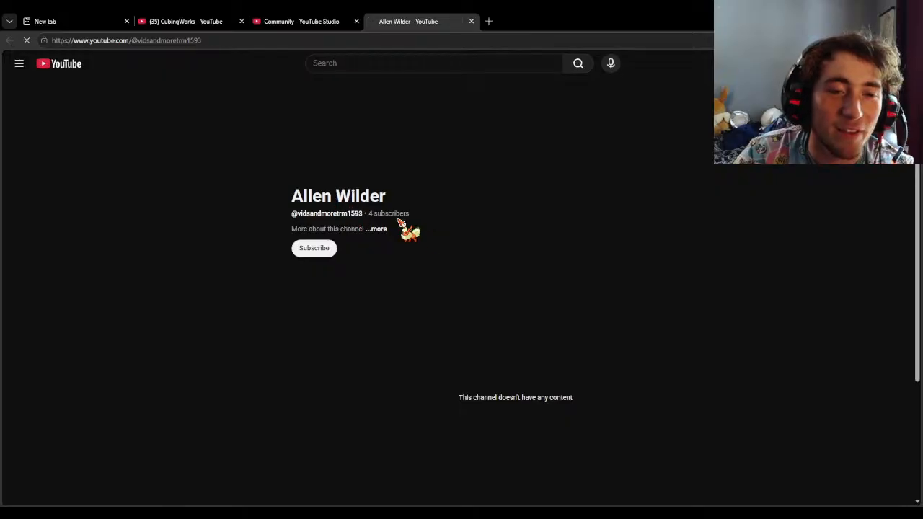
left_click(302, 21)
left_click(471, 22)
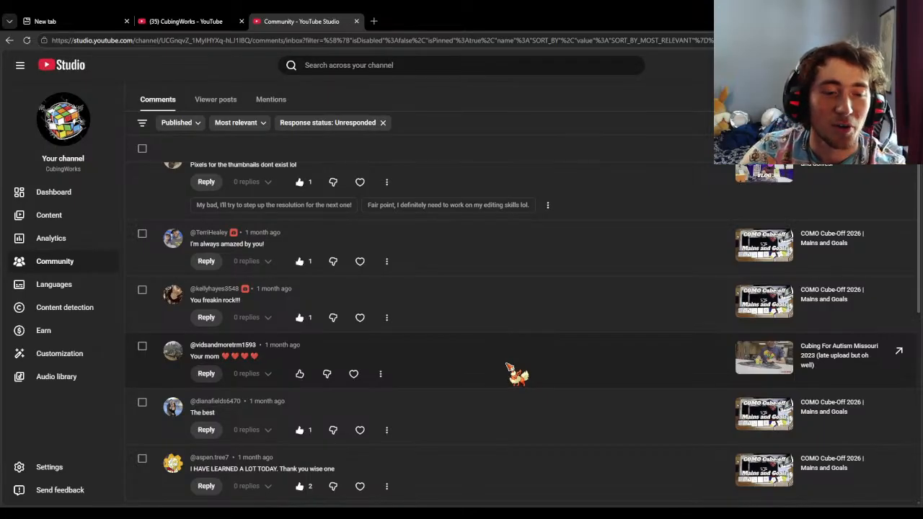
scroll(507, 367, "up", 2)
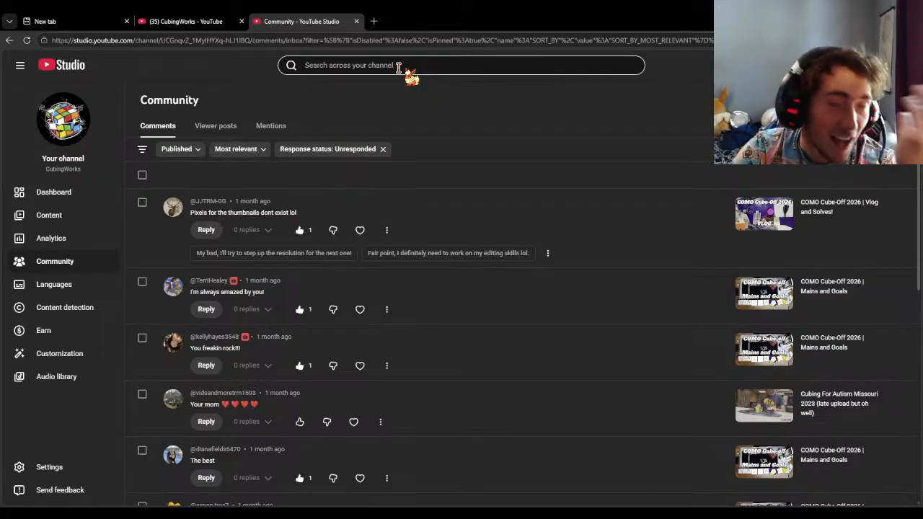
left_click(356, 21)
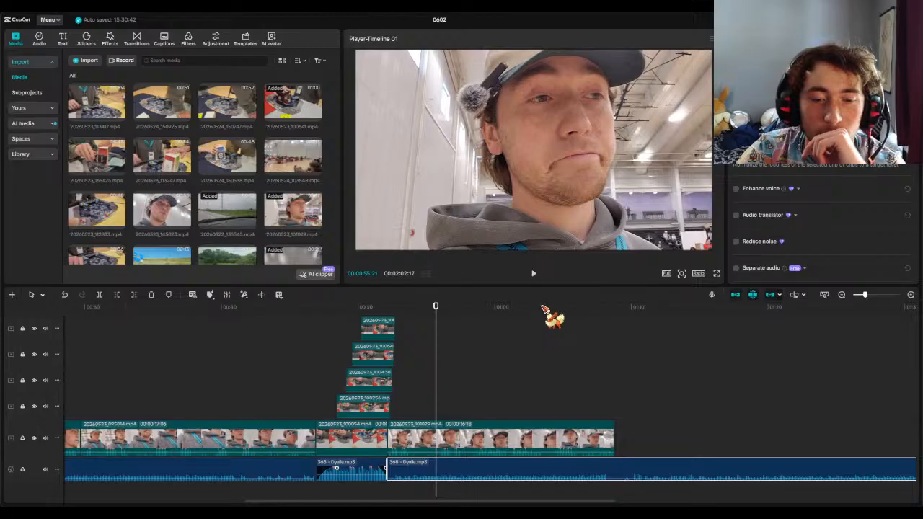
- Return to CapCut and replay the change from the split screen to the talking clip
left_click_drag(436, 310, 381, 317)
left_click(535, 273)
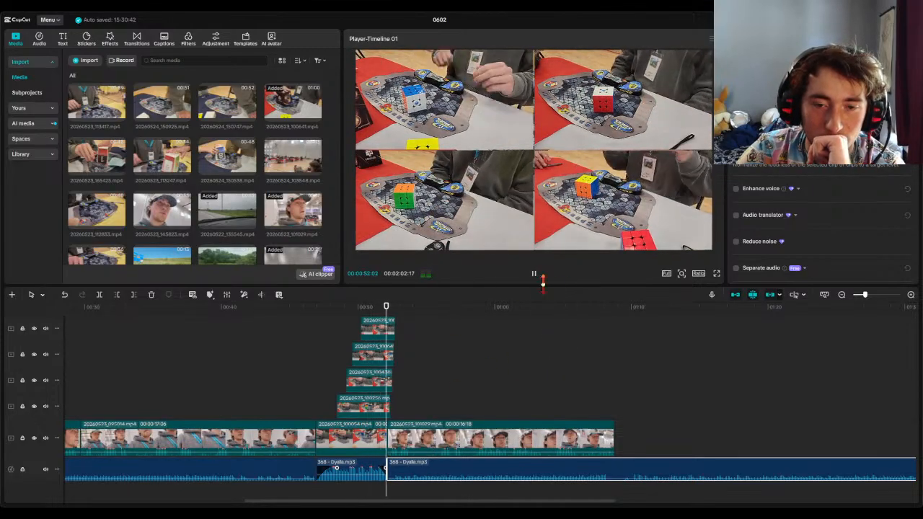
left_click(534, 273)
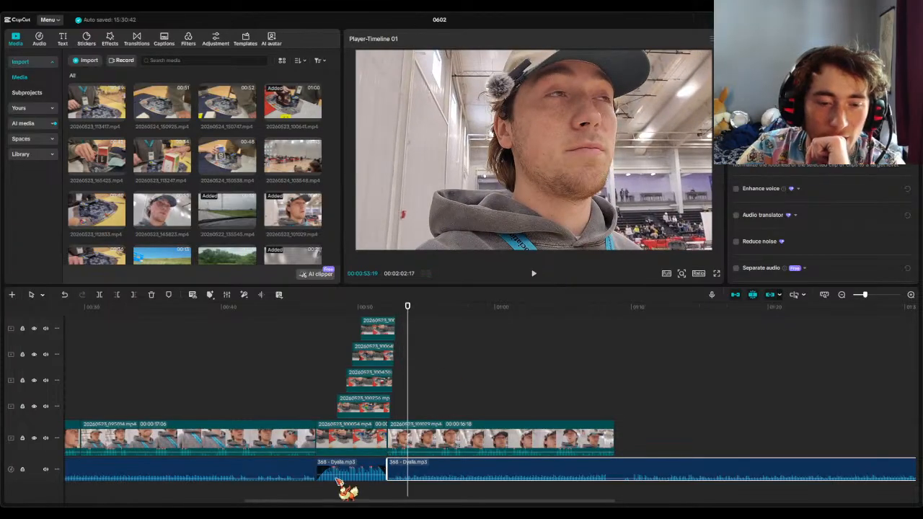
- Fade out the end of the music section under the split screen and play the timeline through the talking clip's end
left_click(367, 479)
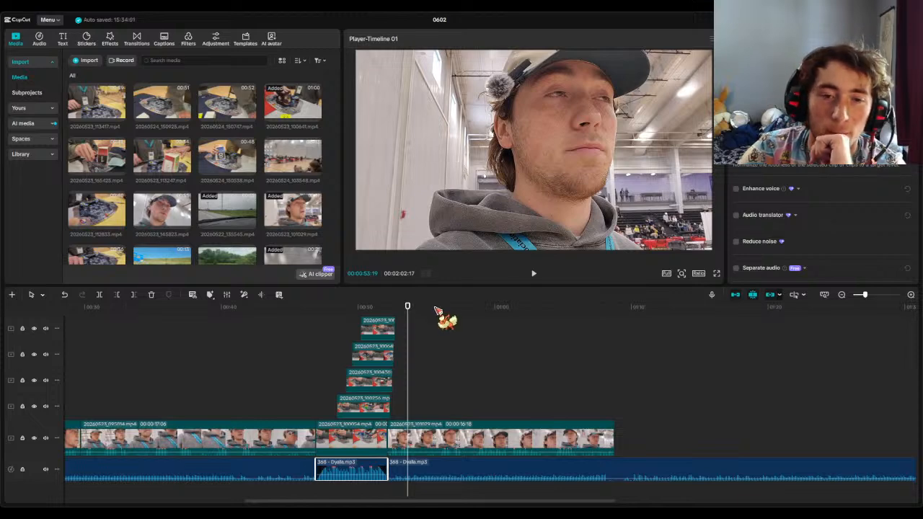
left_click_drag(407, 309, 305, 326)
left_click(534, 274)
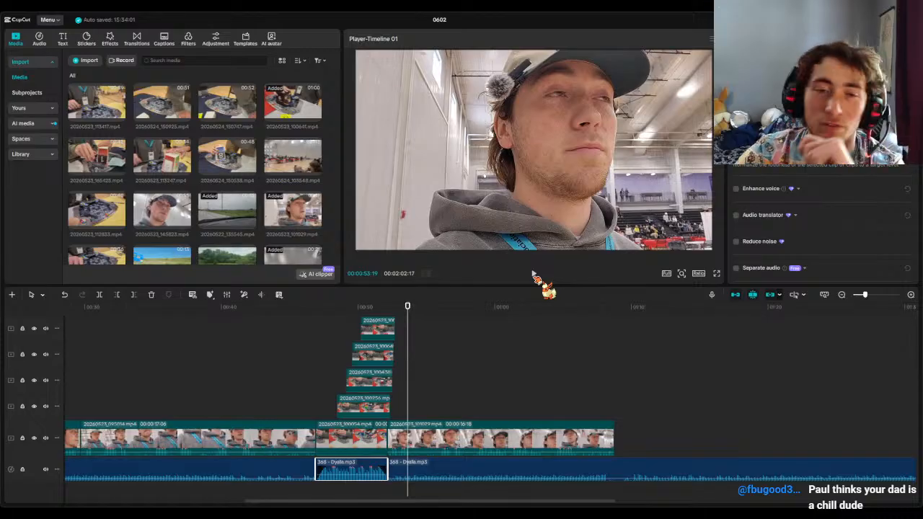
left_click(533, 276)
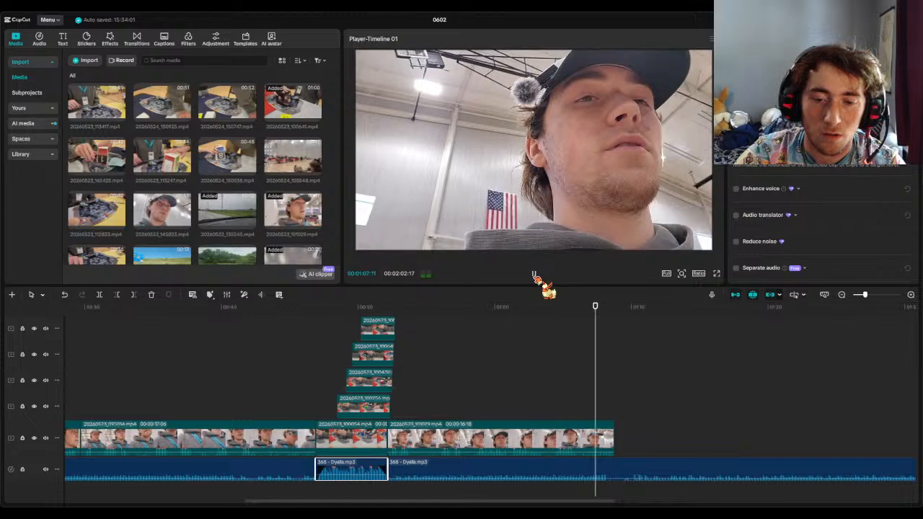
left_click(534, 275)
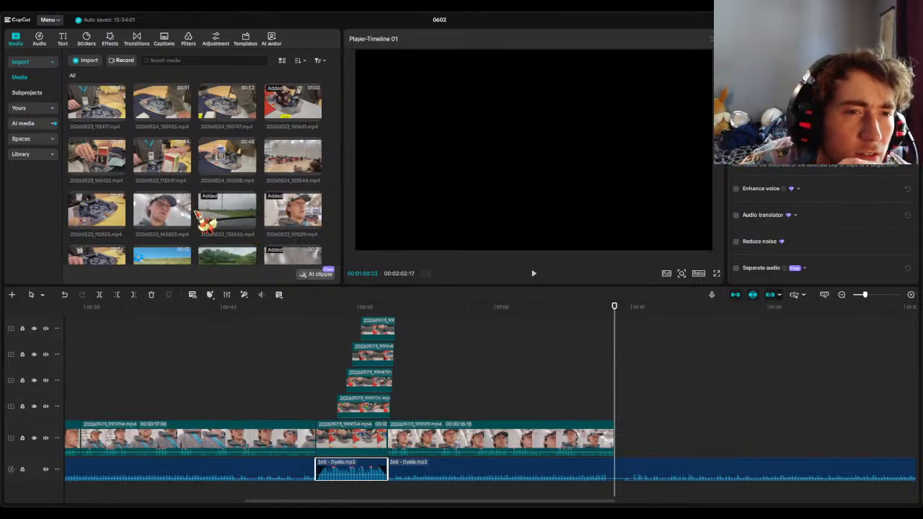
- Find and preview the vertical 41-second clip ending in 0654.mp4 among the imported media, and add it right after the talking clip
scroll(202, 216, "down", 5)
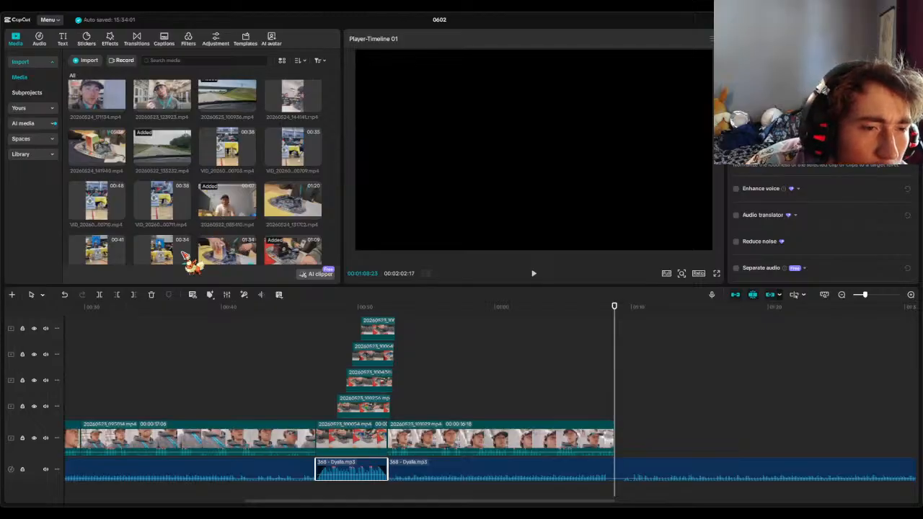
left_click(113, 252)
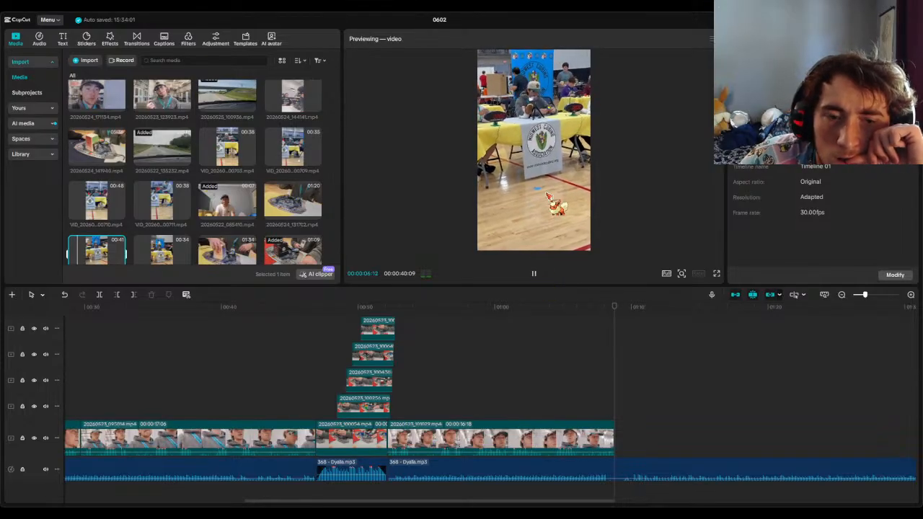
left_click(82, 245)
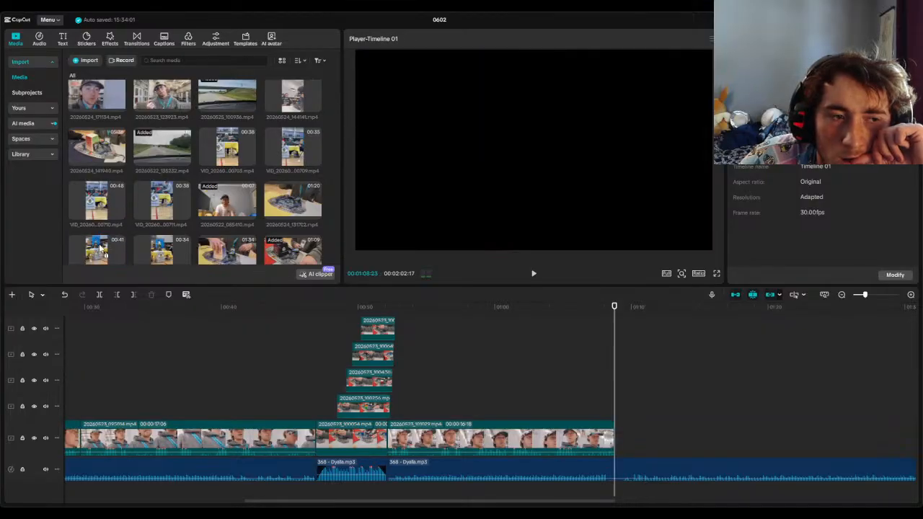
scroll(112, 242, "down", 1)
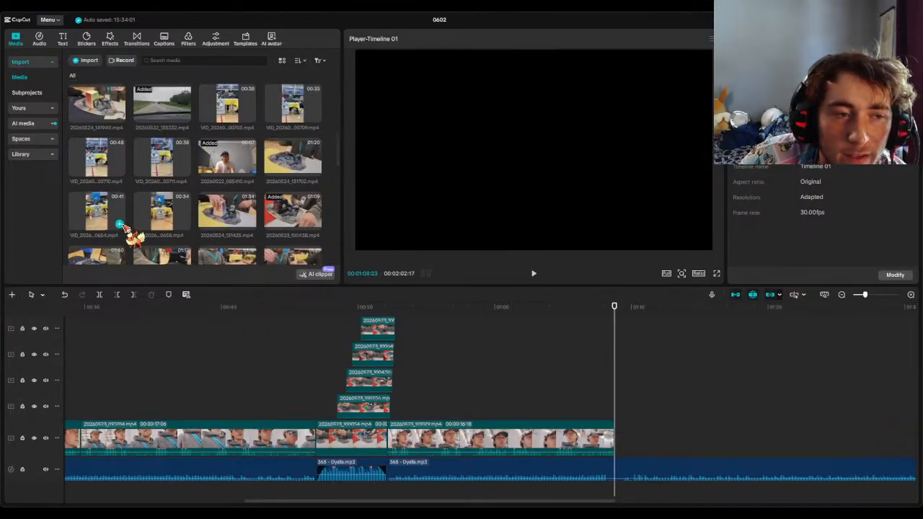
left_click(119, 224)
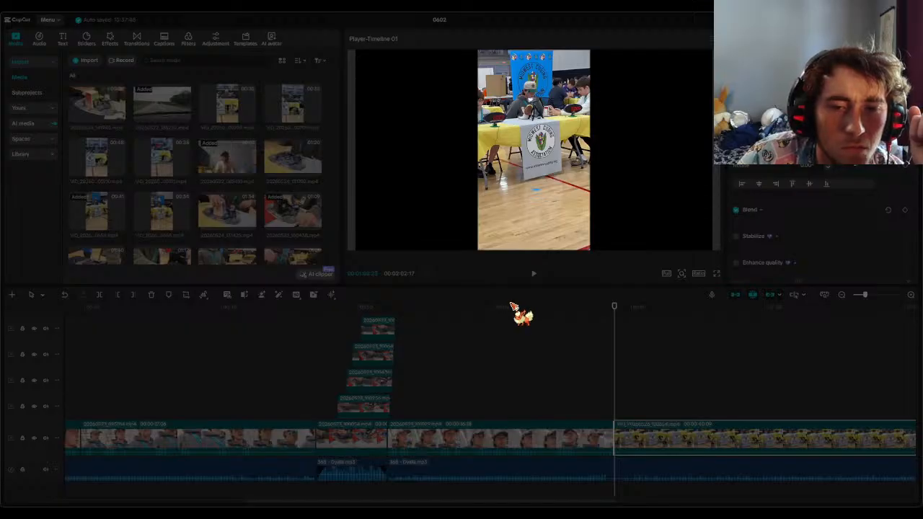
left_click(517, 294)
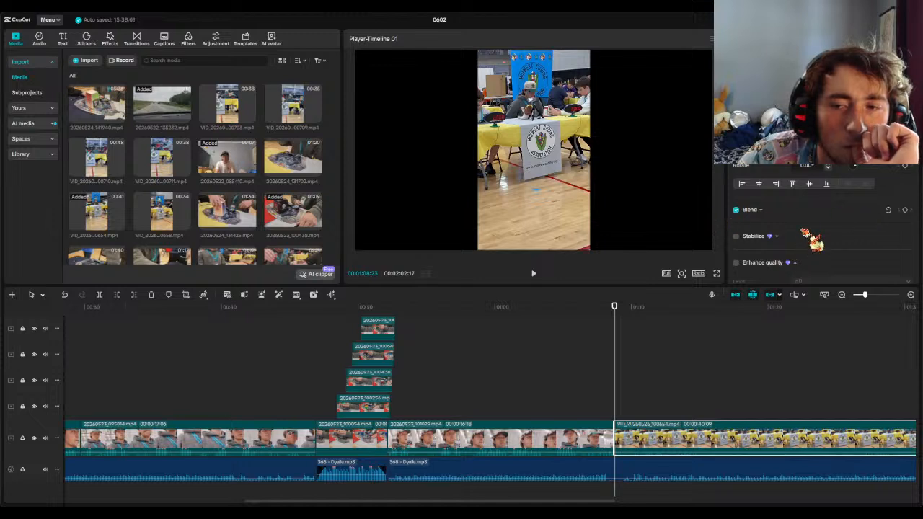
- Play the opening of the added vertical clip and return the playhead to 00:01:07:19, near the talking clip's end
left_click(534, 273)
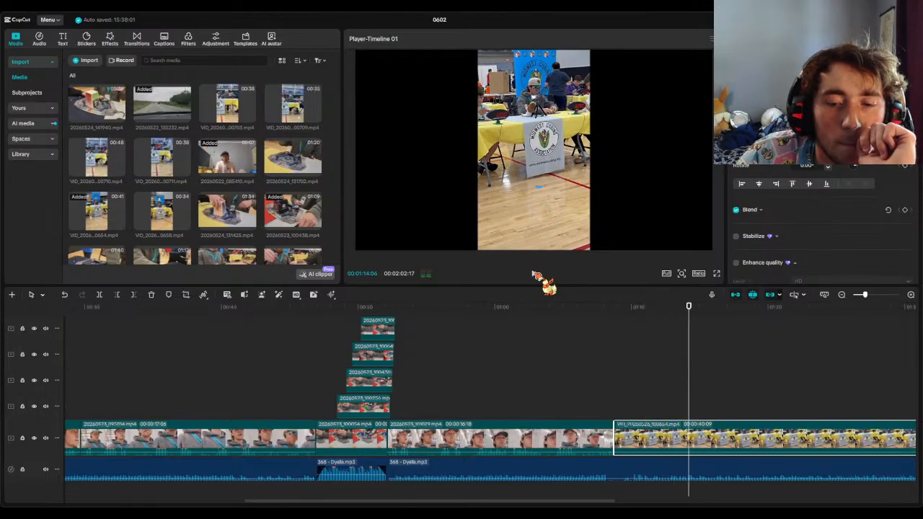
left_click(537, 276)
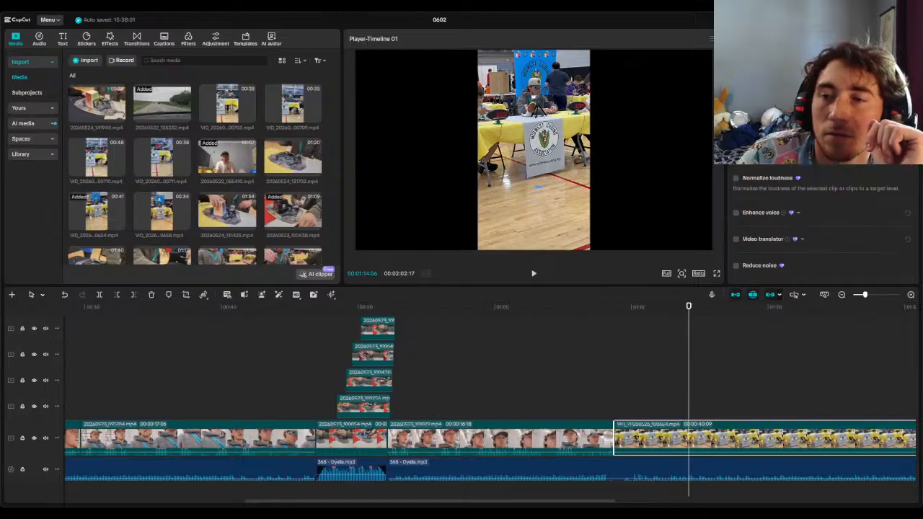
left_click_drag(690, 308, 599, 339)
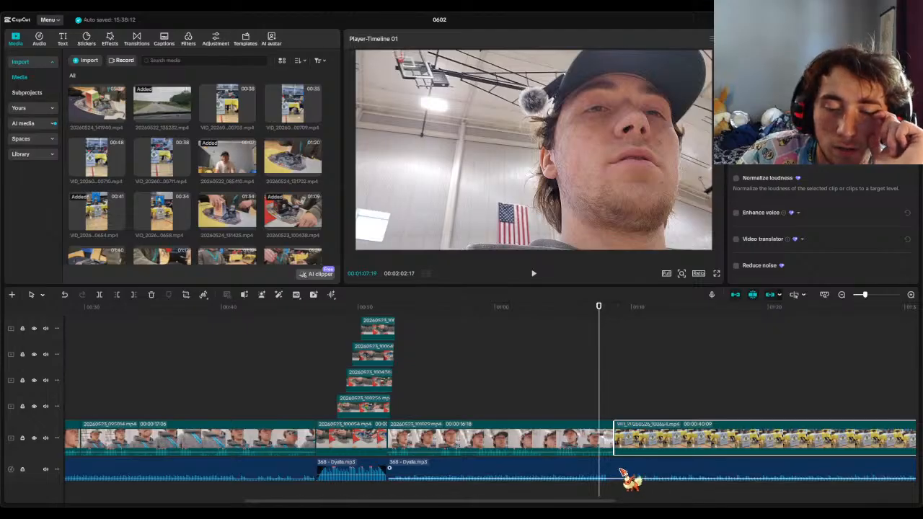
- Split the music at the start of the vertical clip and give the section after the split a higher volume and a fade-in
left_click_drag(600, 308, 614, 309)
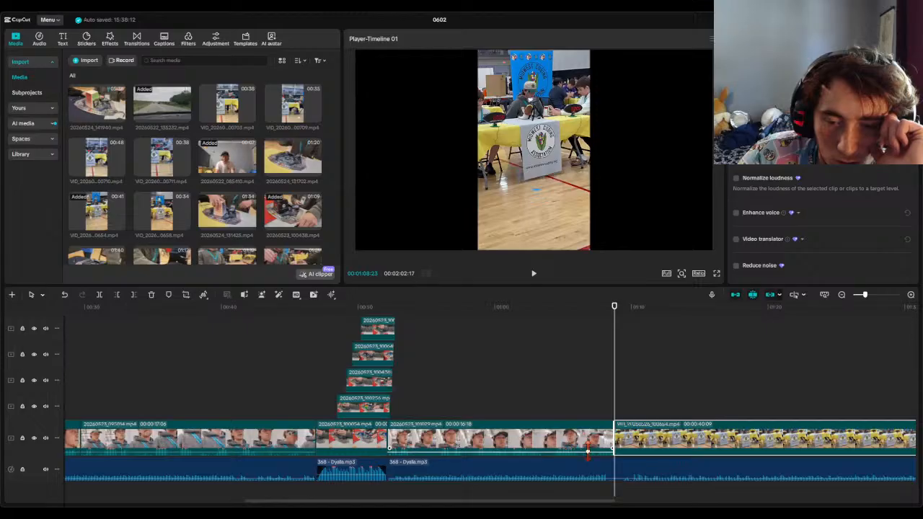
left_click(622, 477)
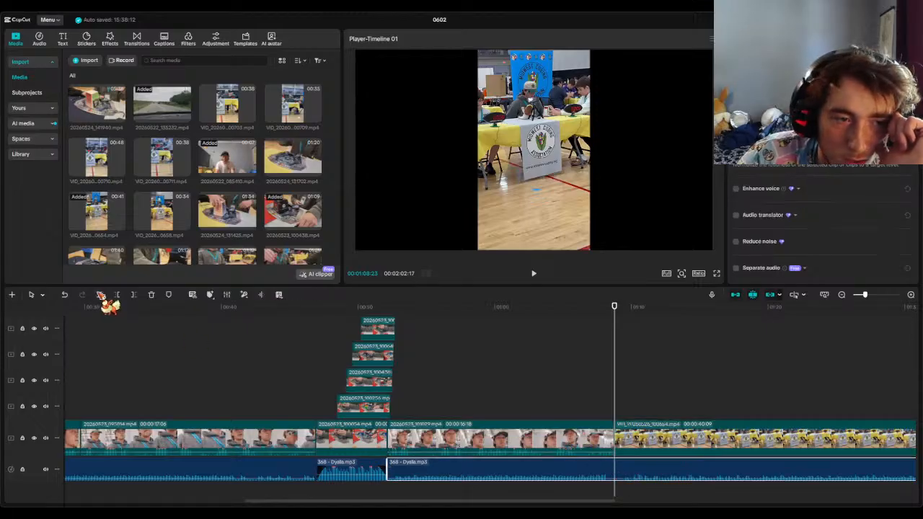
left_click(100, 295)
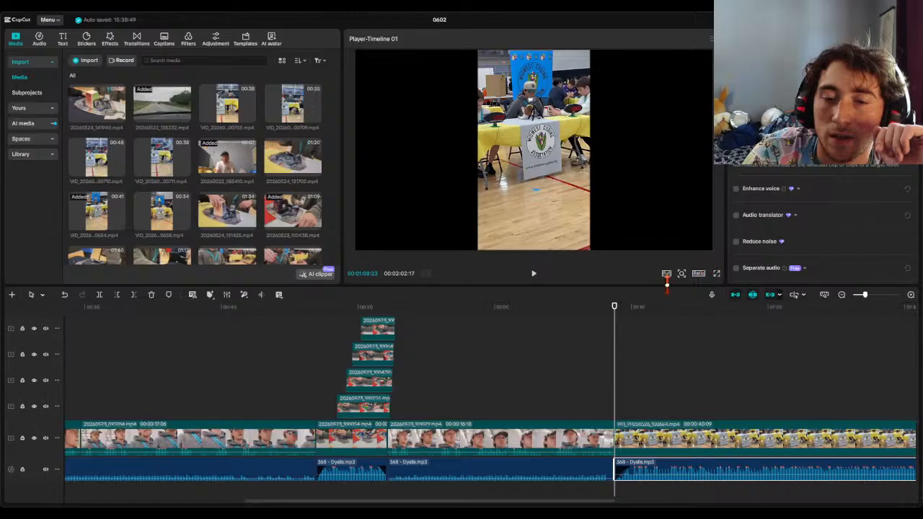
- Play the change from the talking clip into the vertical clip to check the music, replaying it from before the cut
left_click(534, 274)
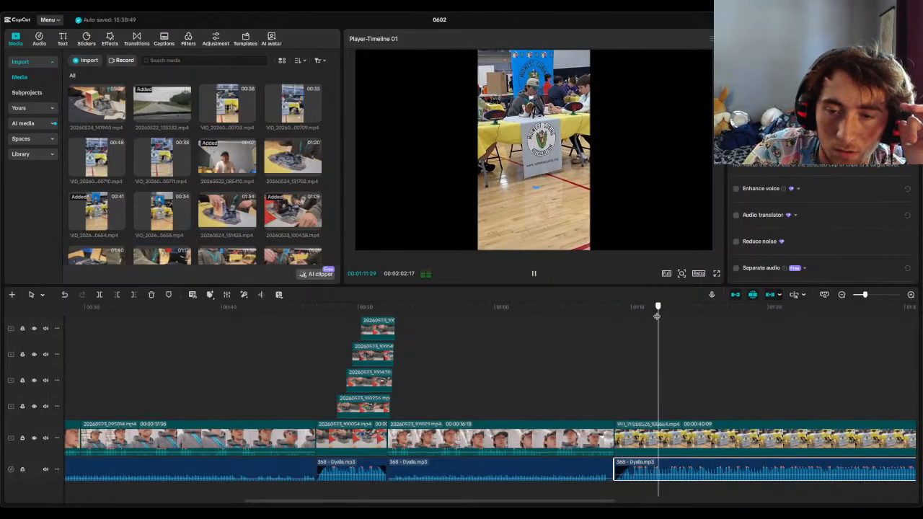
left_click_drag(662, 318, 542, 310)
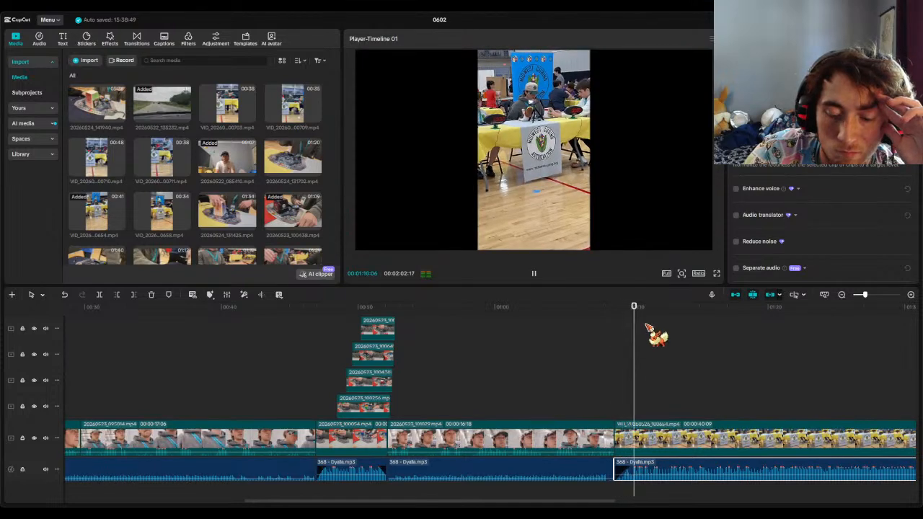
left_click(534, 273)
- Split the vertical clip at 00:01:35:08 and delete the part before the split
left_click_drag(662, 307, 775, 339)
left_click(680, 441)
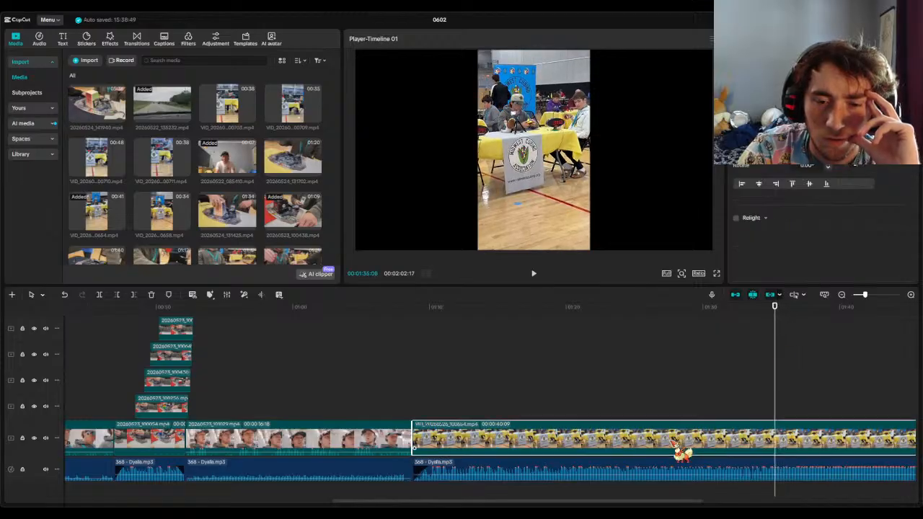
left_click(99, 295)
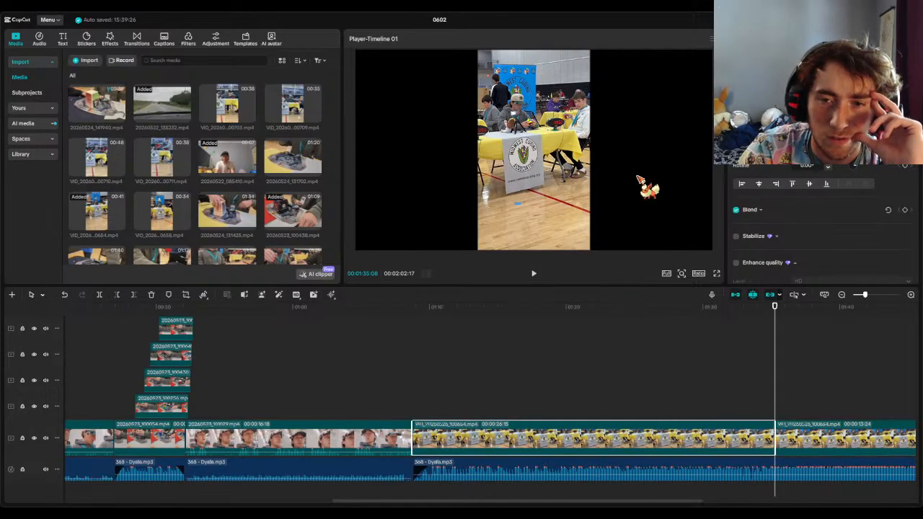
key("Delete")
- Play from 00:01:07:08, near the talking clip's end, into the shortened vertical clip
left_click_drag(772, 317, 392, 350)
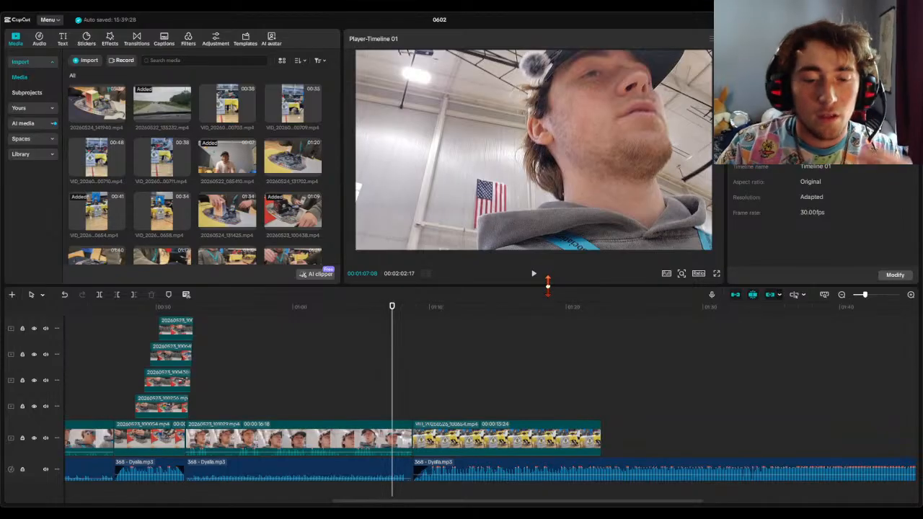
left_click(535, 274)
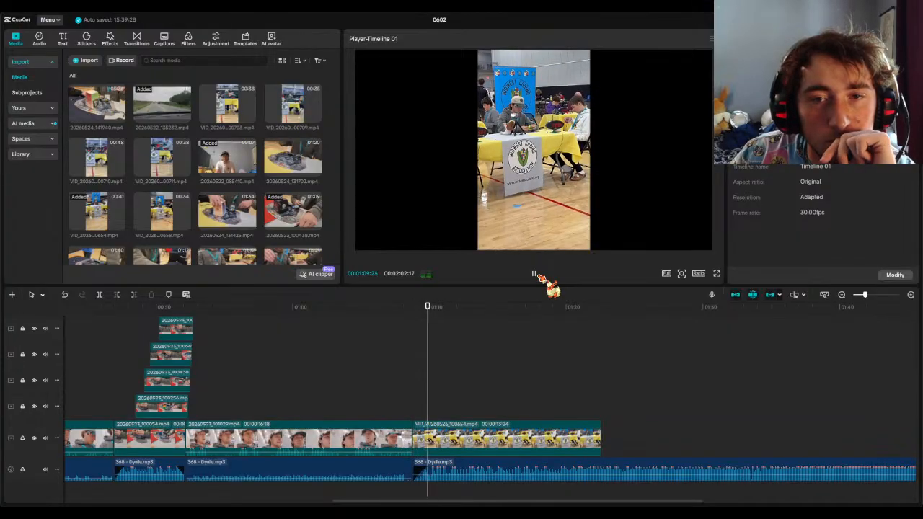
left_click(535, 274)
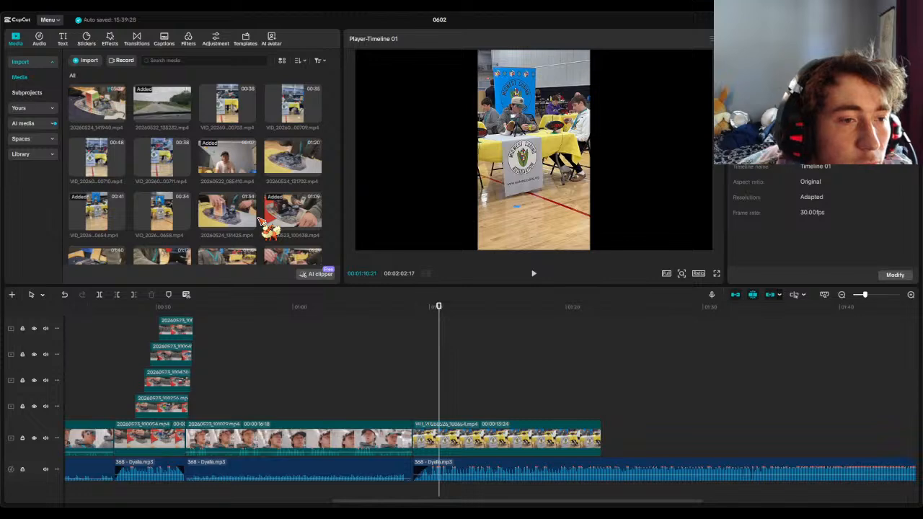
- Find 20260523_112833.mp4 among the imported media, add it to the timeline and place it on the track above the vertical clip's start
scroll(242, 211, "down", 5)
scroll(242, 210, "down", 3)
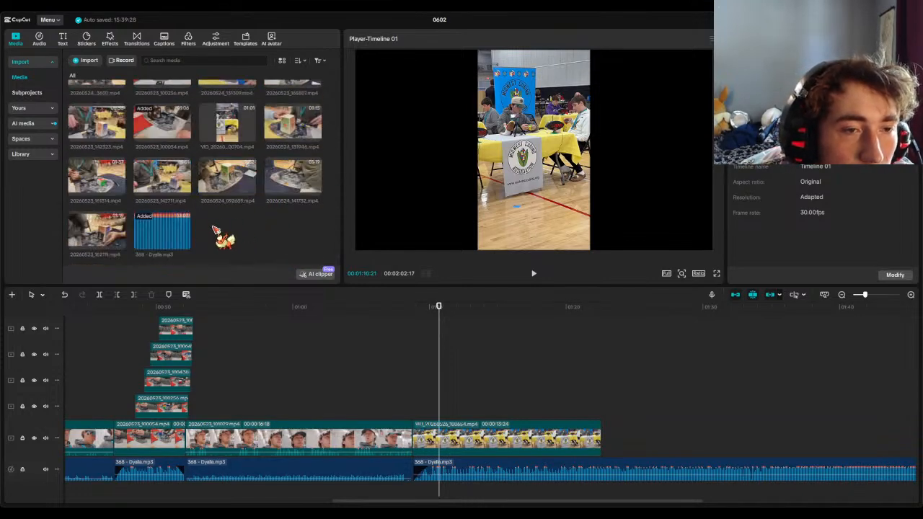
scroll(214, 230, "up", 1)
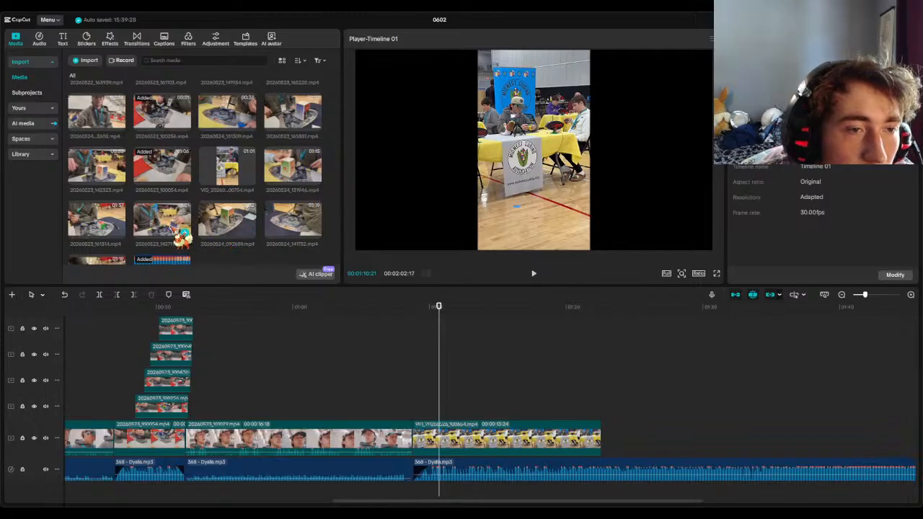
scroll(175, 231, "up", 1)
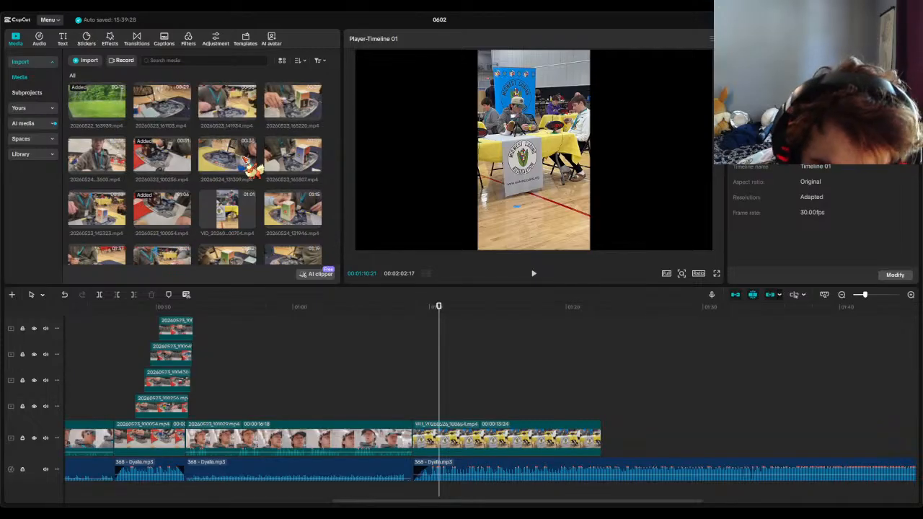
scroll(244, 164, "up", 1)
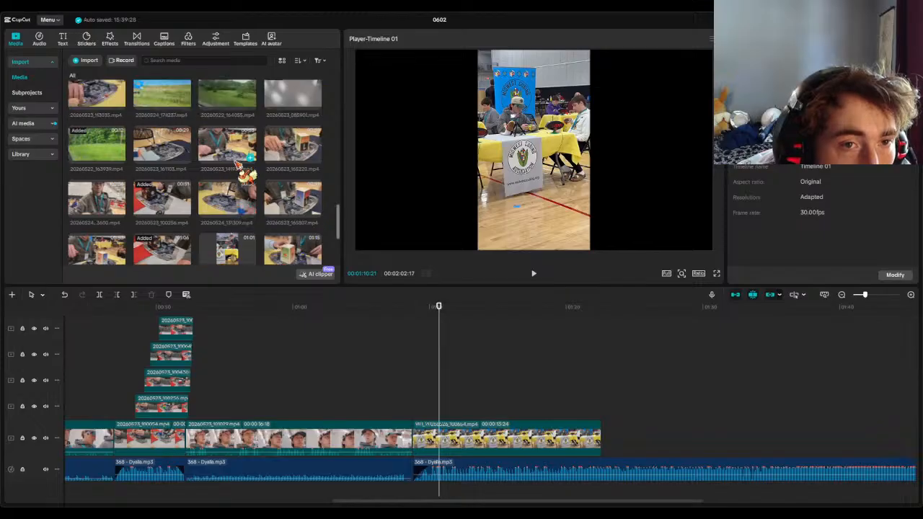
scroll(238, 171, "up", 1)
scroll(238, 179, "up", 1)
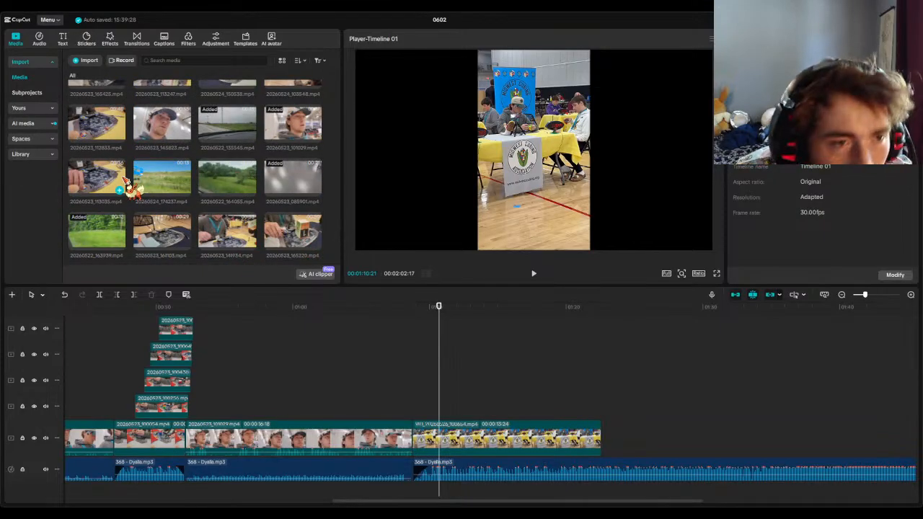
left_click(120, 136)
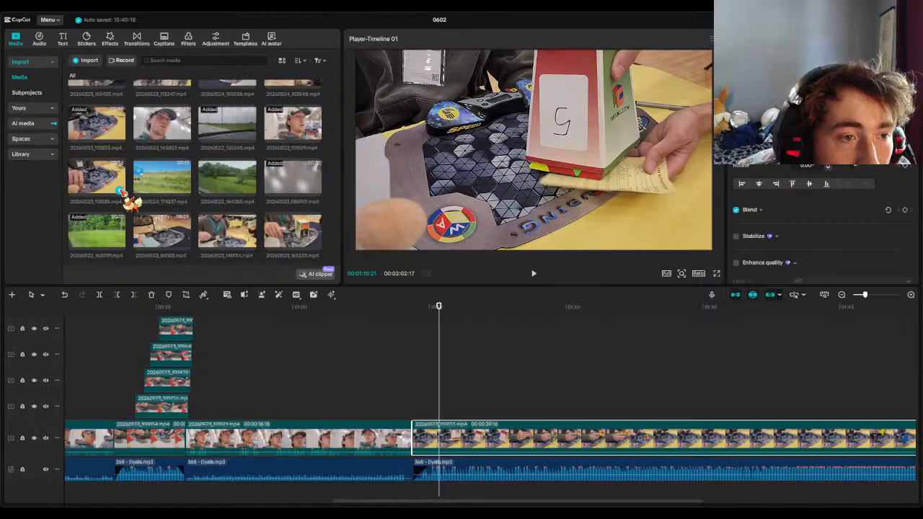
left_click_drag(467, 445, 480, 423)
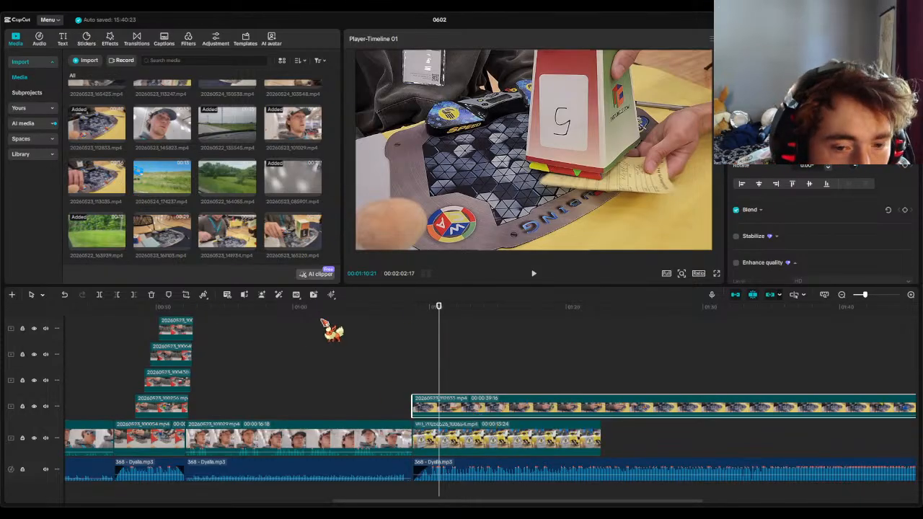
- Preview 20260523_113035.mp4 and stack it on the track above 20260523_112833.mp4, aligned with the vertical clip's start
left_click(101, 189)
key("space")
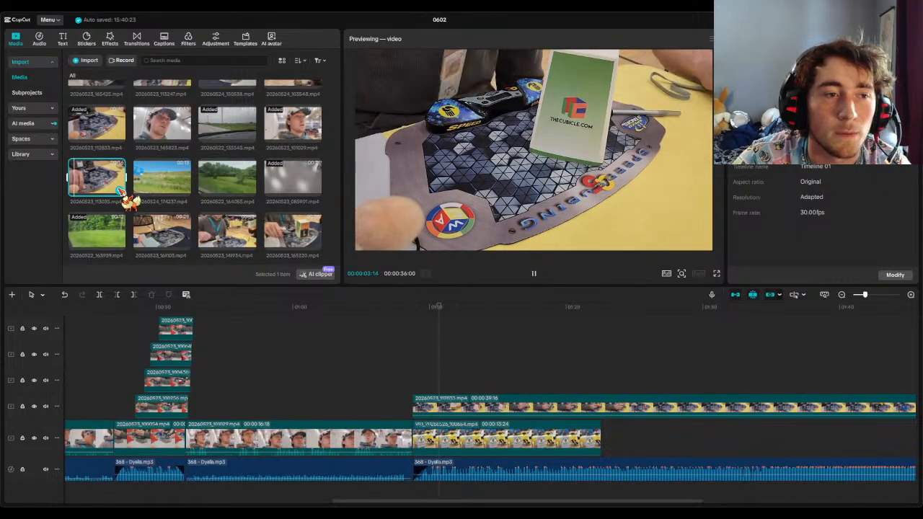
left_click_drag(127, 201, 641, 422)
left_click_drag(505, 439, 513, 397)
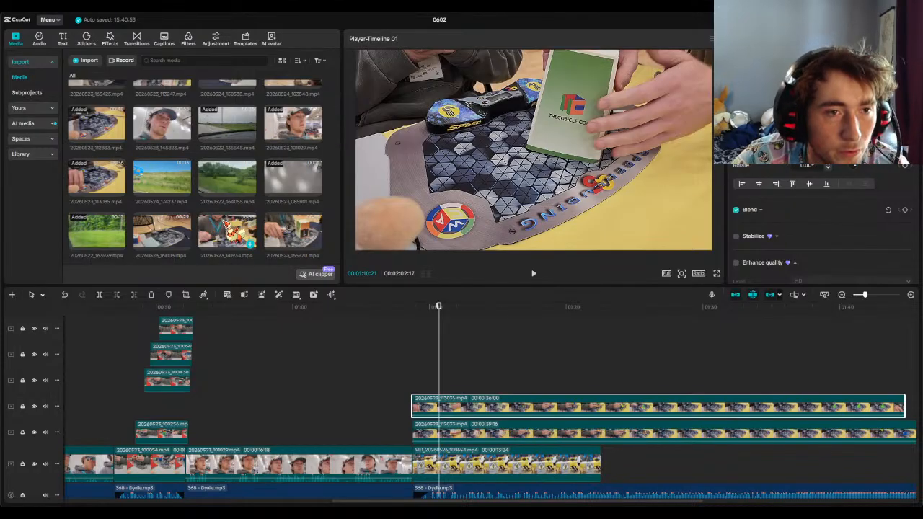
- Add 20260523_113247.mp4 on the track above 20260523_113035.mp4, starting at the same point
scroll(220, 216, "up", 1)
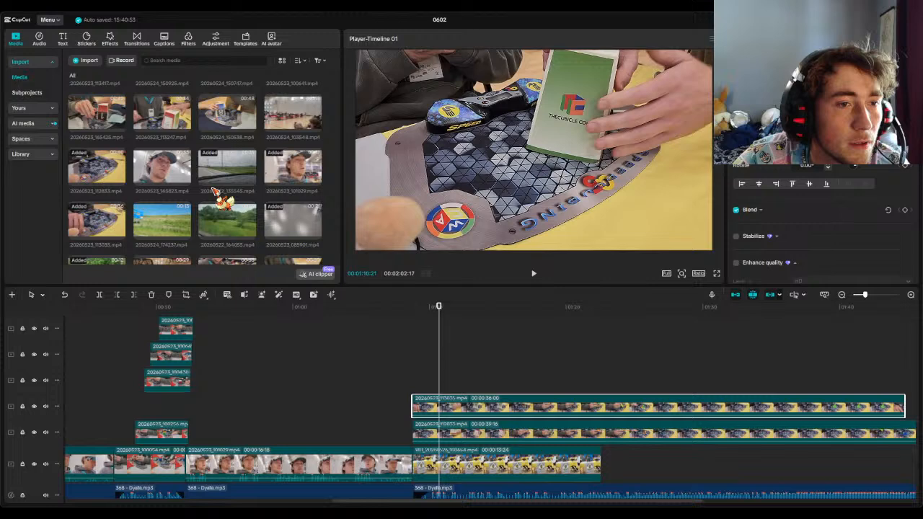
scroll(209, 189, "up", 1)
left_click_drag(186, 171, 450, 384)
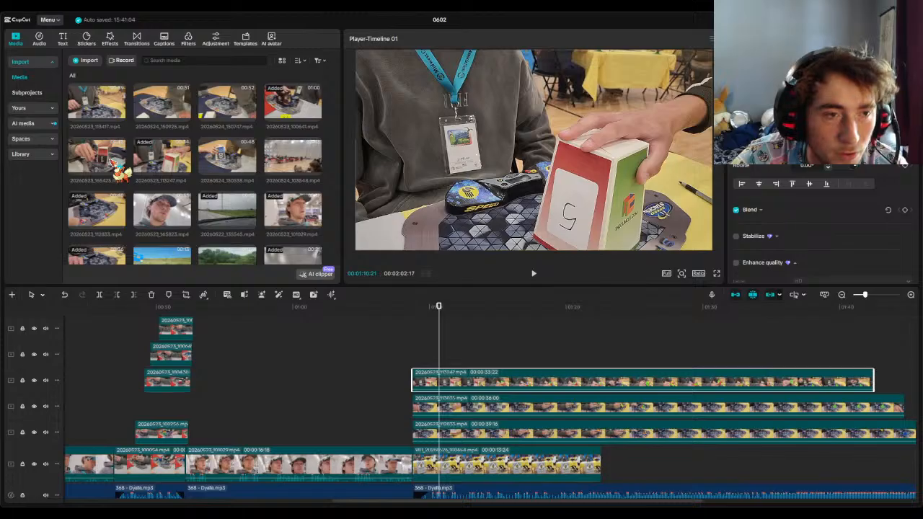
- Preview 20260523_113417.mp4 and stack it above 20260523_113247.mp4, aligned with the other solve clips' start
scroll(112, 165, "up", 1)
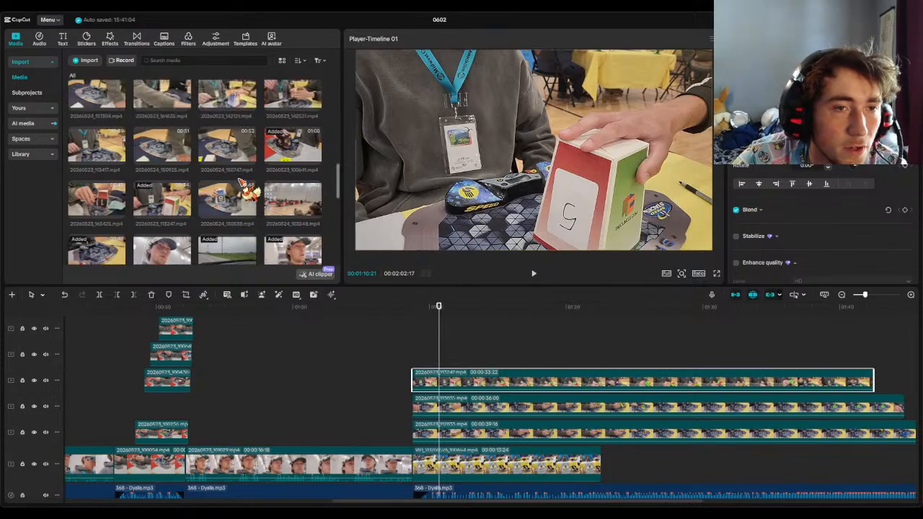
left_click(101, 151)
key("space")
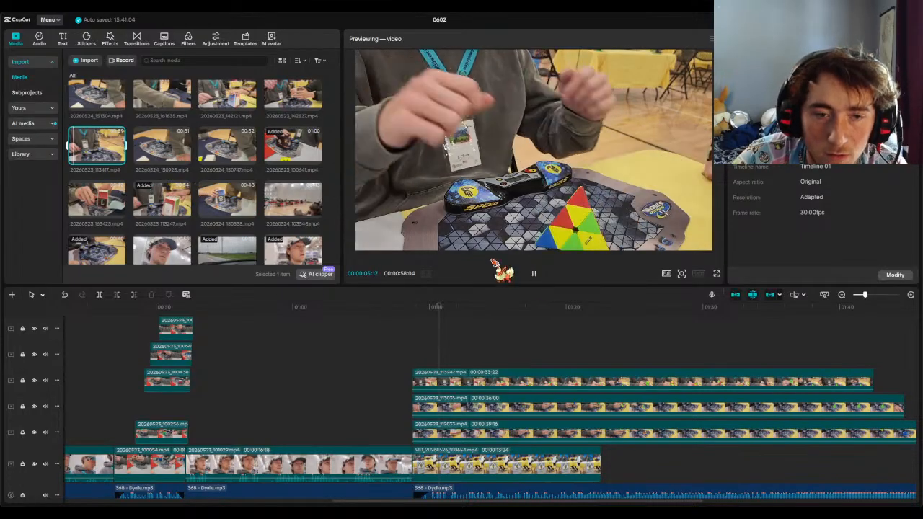
left_click(532, 275)
left_click(119, 158)
left_click_drag(461, 461, 466, 358)
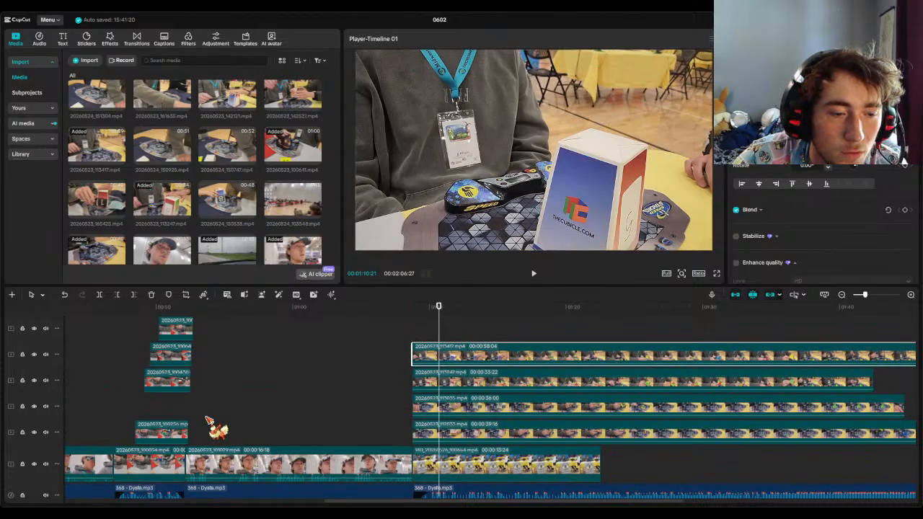
- Shift 20260523_100438.mp4 in the earlier split screen slightly earlier, ending it with the lowest overlay clip, and check the frame at 00:00:52:11
scroll(217, 401, "up", 1)
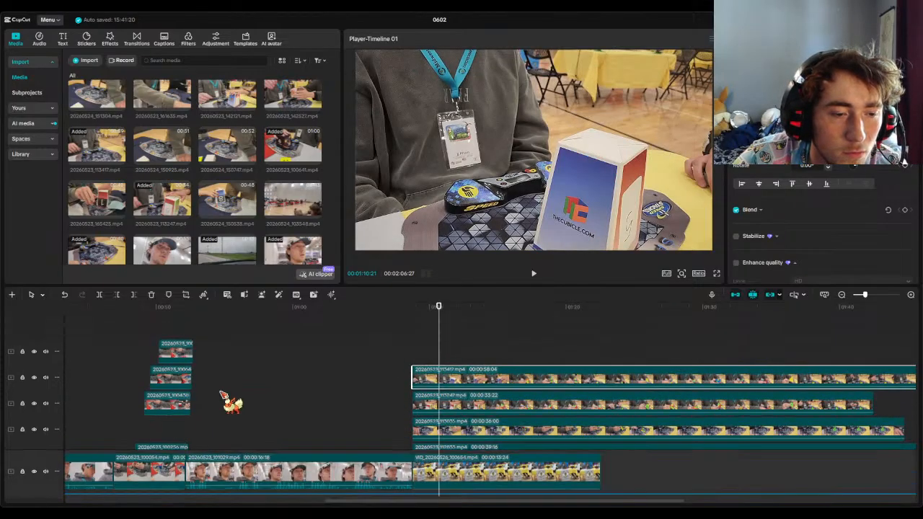
scroll(216, 404, "down", 2)
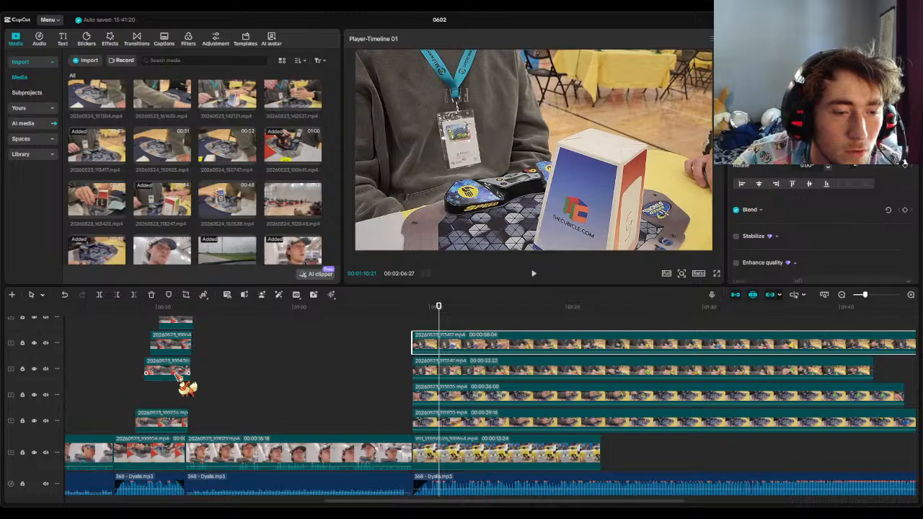
scroll(214, 418, "up", 2)
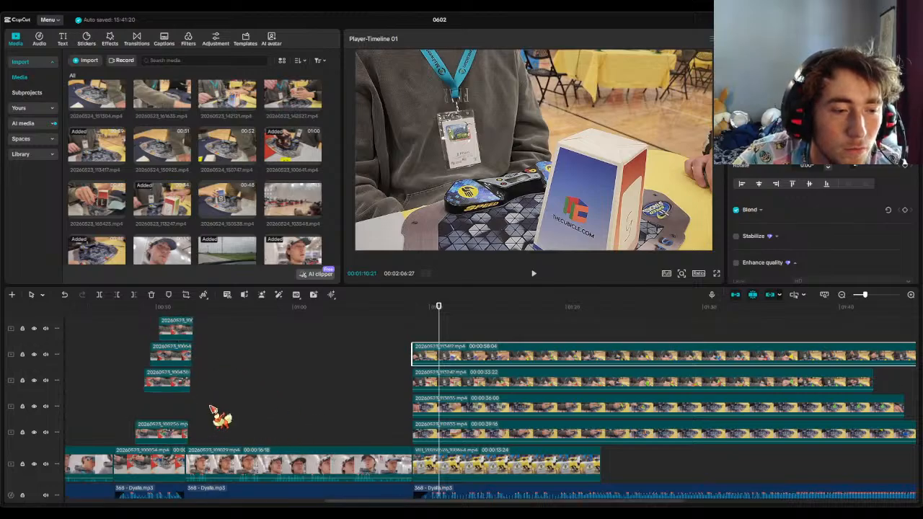
scroll(185, 440, "down", 1)
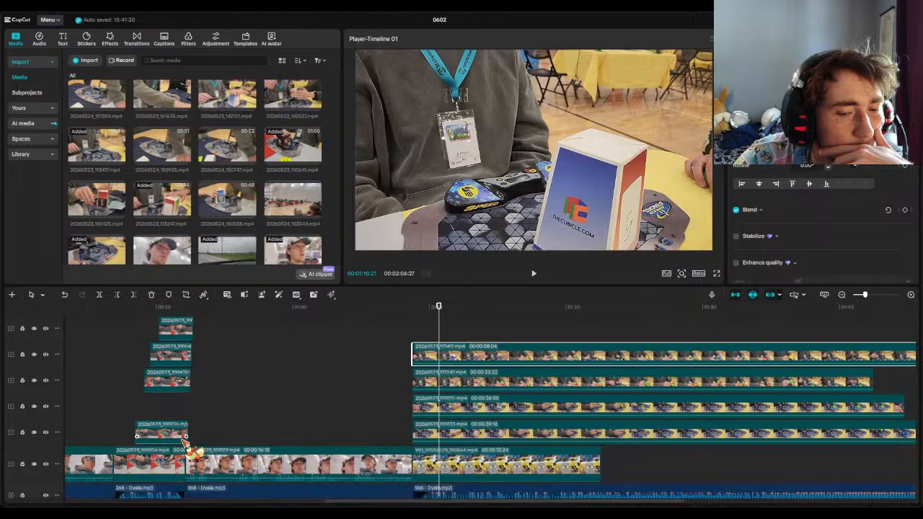
left_click(177, 384)
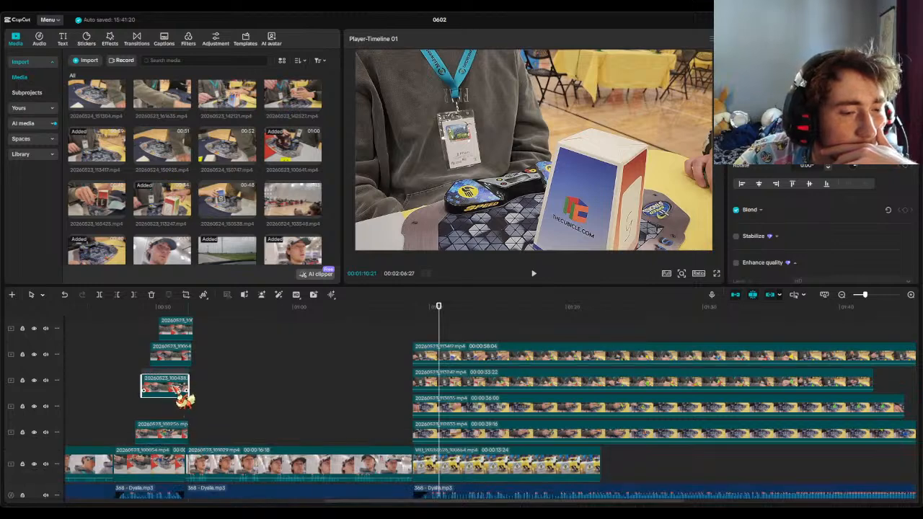
left_click_drag(178, 388, 179, 389)
left_click(189, 407)
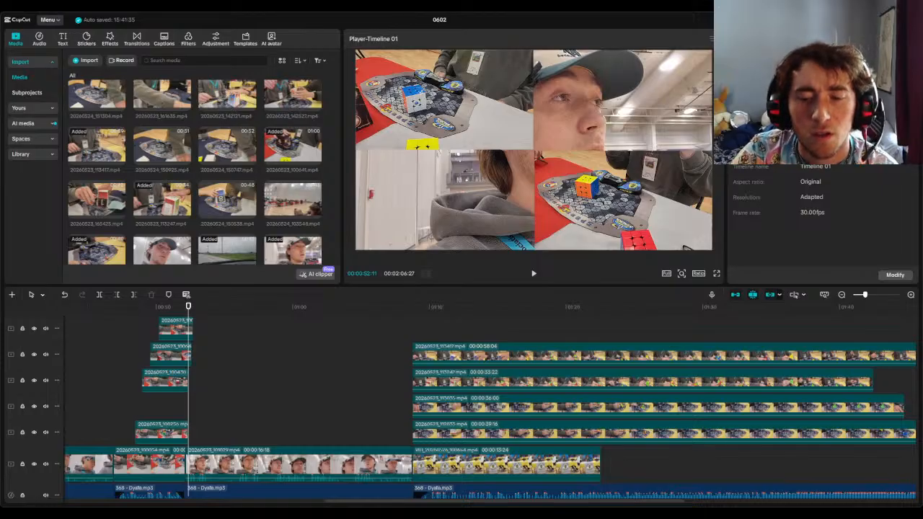
- Inspect the new stack of solve clips at 00:01:16:09, then view the whole timeline with the playhead at 00:00:27:24
left_click_drag(188, 306, 515, 368)
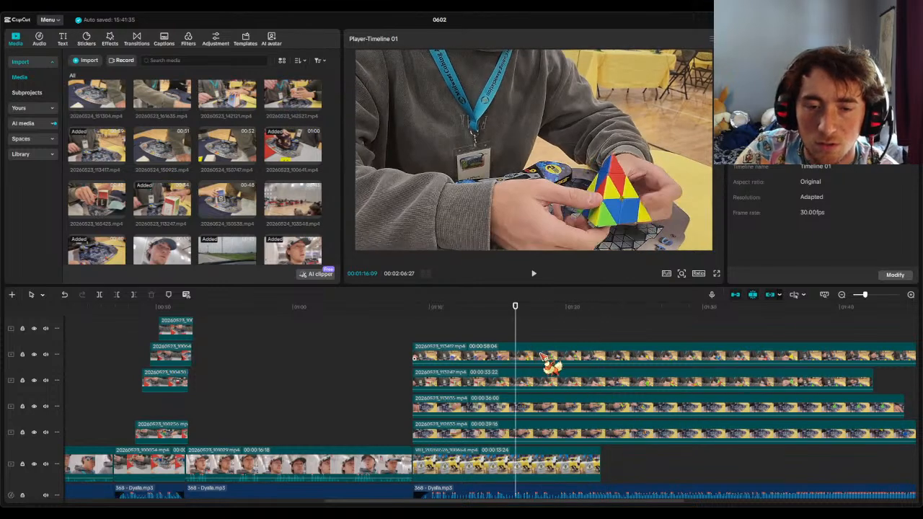
left_click(543, 358)
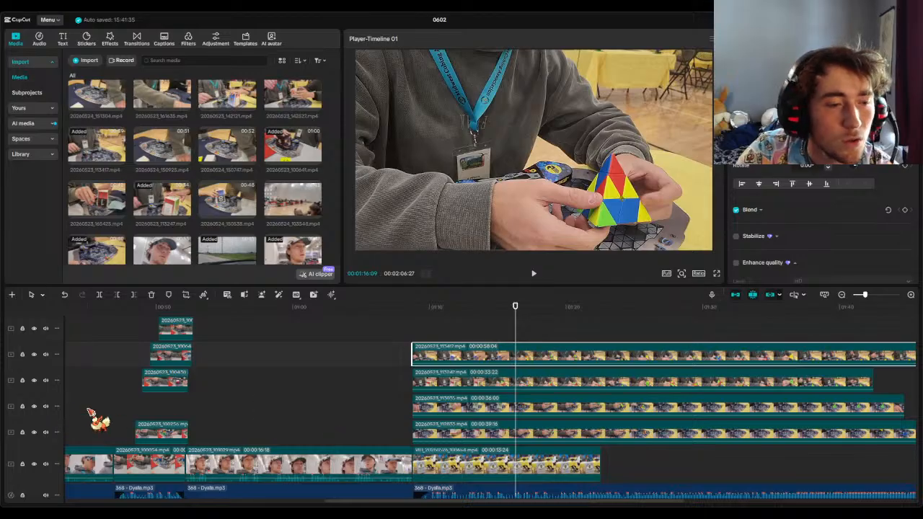
scroll(74, 413, "down", 2)
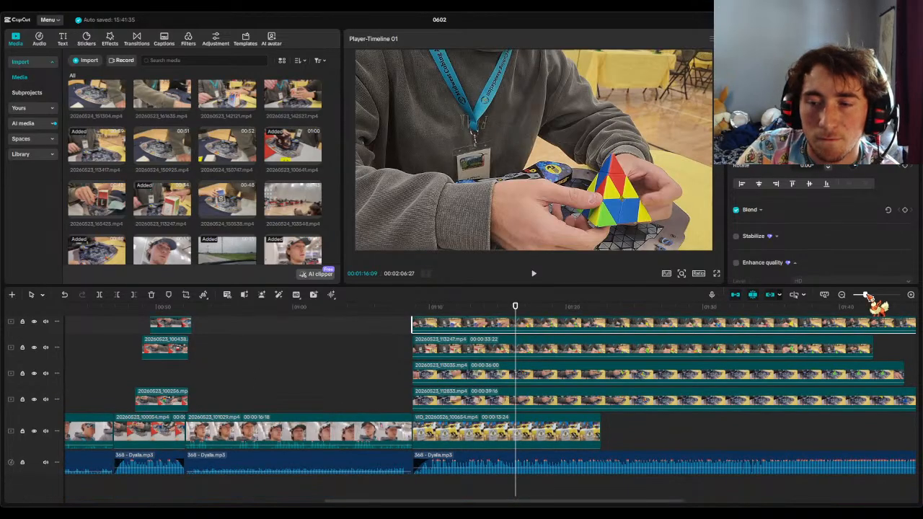
left_click_drag(867, 295, 855, 295)
left_click(214, 307)
left_click_drag(215, 307, 140, 339)
scroll(193, 380, "up", 1)
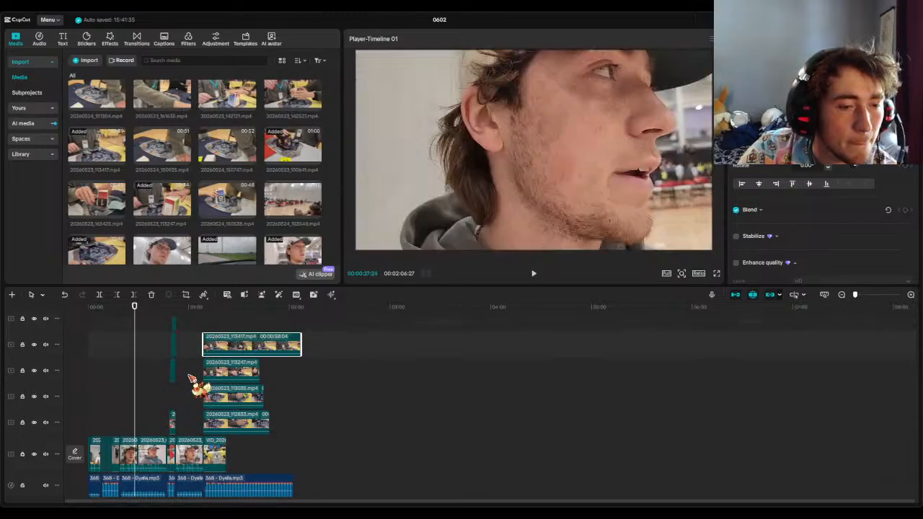
scroll(191, 380, "up", 1)
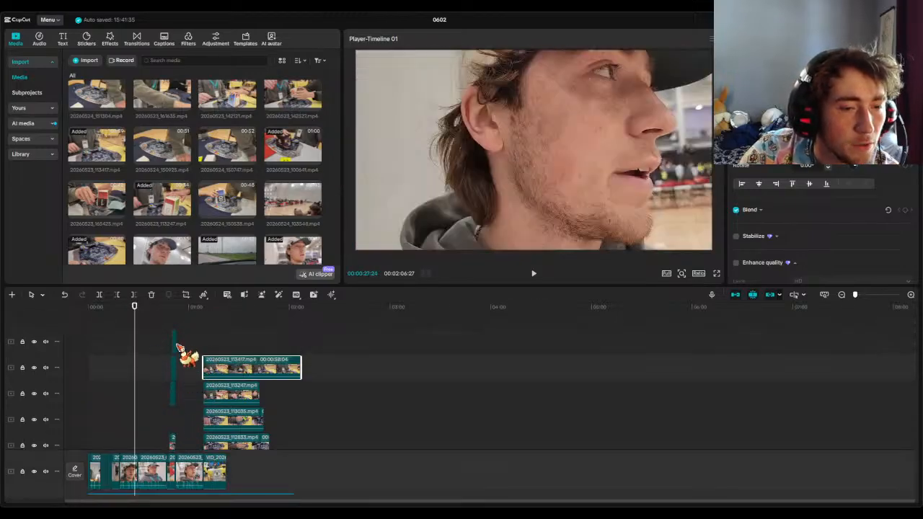
- Cut 20260523_113417.mp4 at 00:01:33:07, delete the part before it, and move the remainder to start where 20260523_112833.mp4 ends
scroll(181, 433, "down", 2)
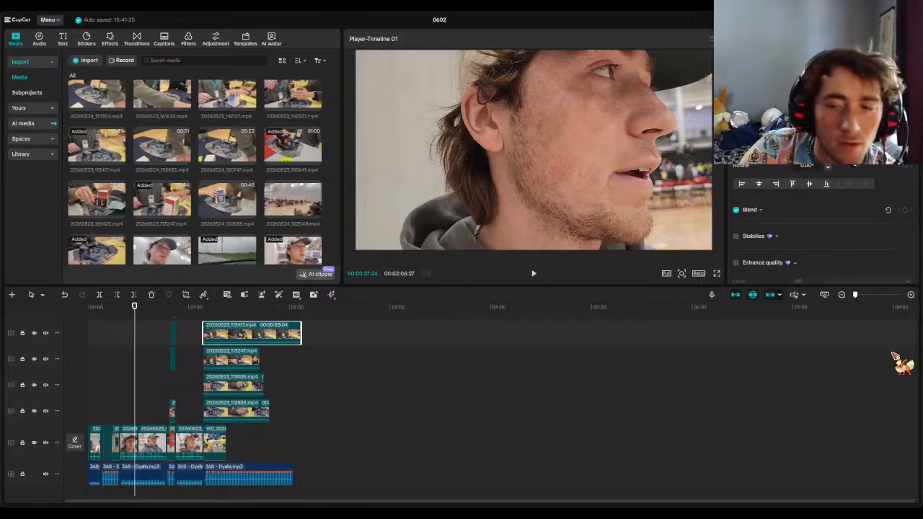
left_click(914, 296)
left_click(913, 295)
left_click(913, 296)
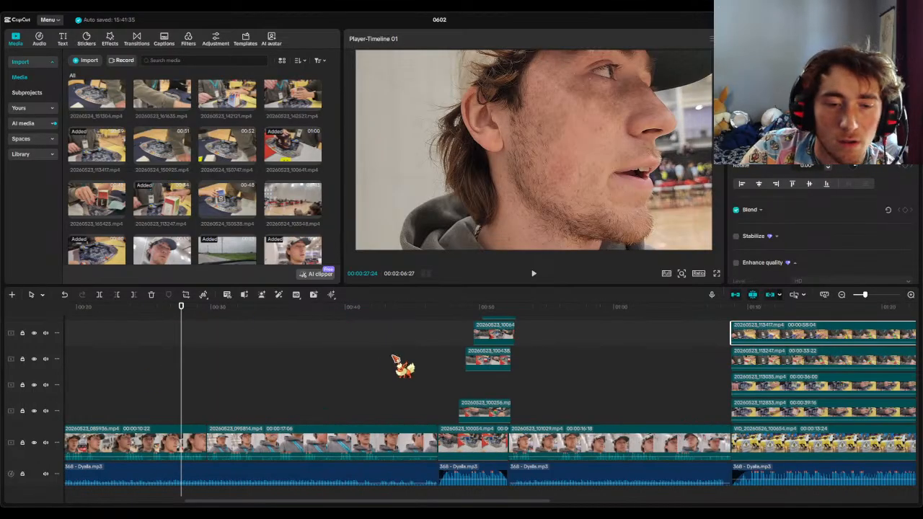
left_click(845, 296)
left_click_drag(181, 307, 654, 310)
left_click_drag(653, 361, 593, 359)
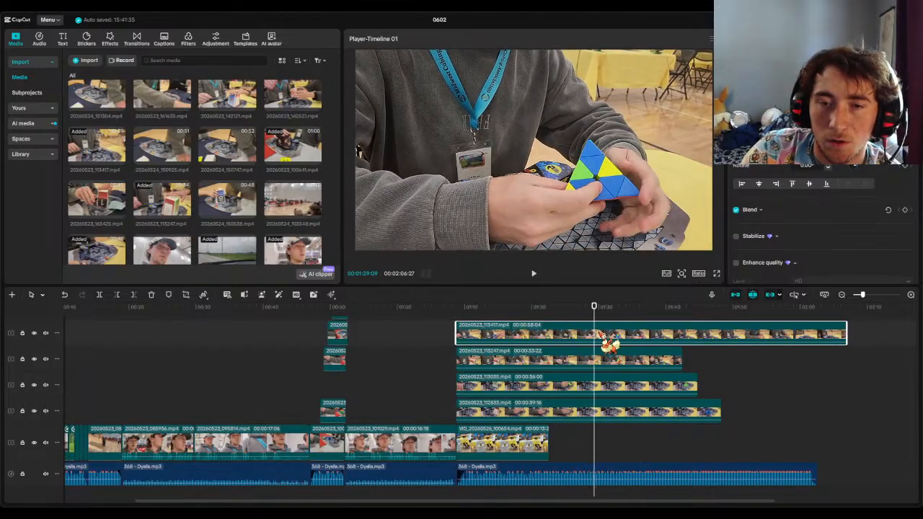
left_click_drag(595, 312, 621, 315)
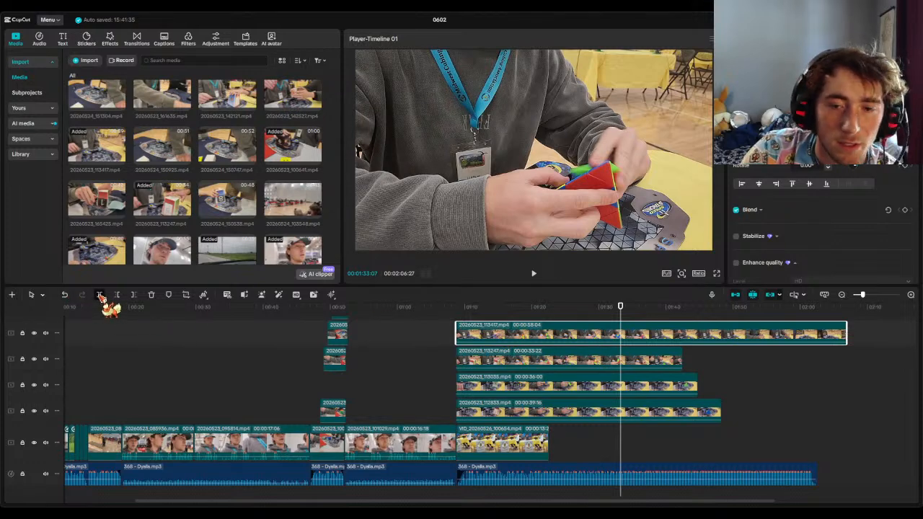
left_click(614, 338)
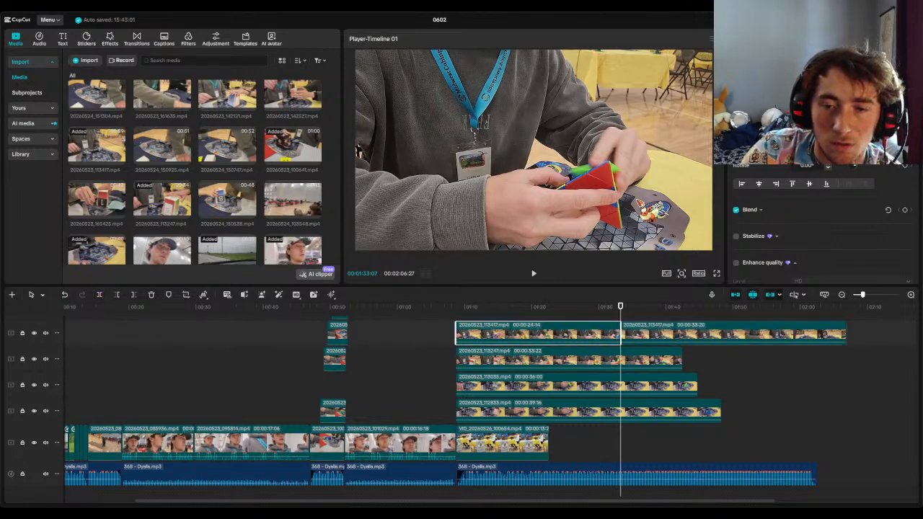
key("Delete")
left_click_drag(621, 309, 596, 323)
left_click_drag(680, 344, 783, 336)
- Split 20260523_113247.mp4 at 00:01:33:01 and delete the part before the cut
left_click_drag(596, 311, 569, 327)
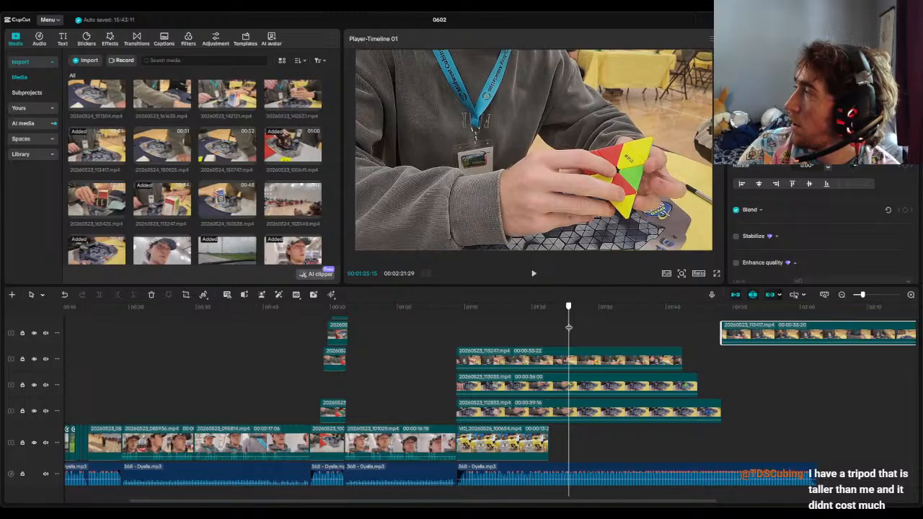
left_click_drag(570, 327, 593, 326)
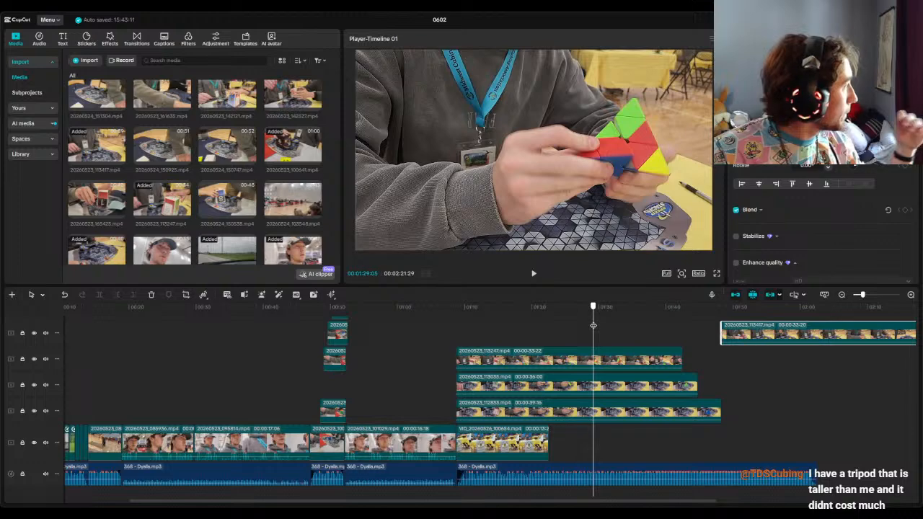
left_click_drag(593, 326, 619, 331)
left_click(597, 366)
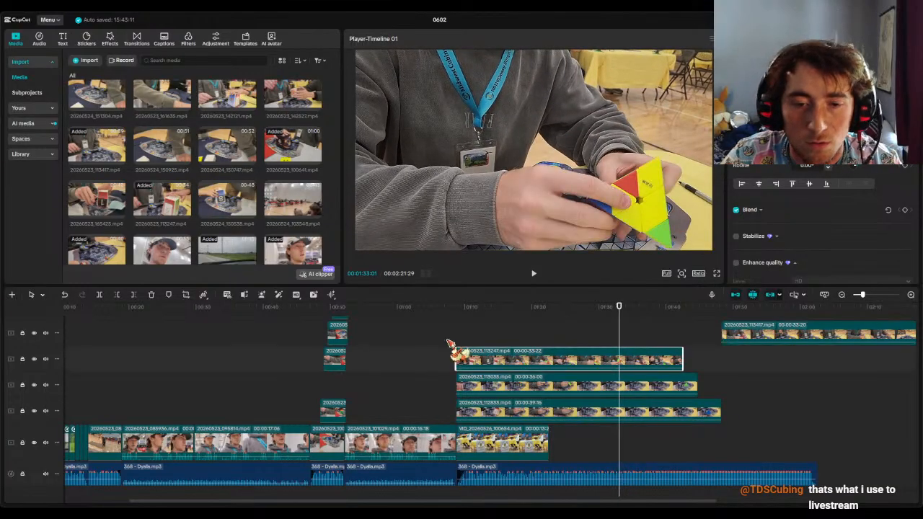
left_click(99, 294)
left_click(512, 358)
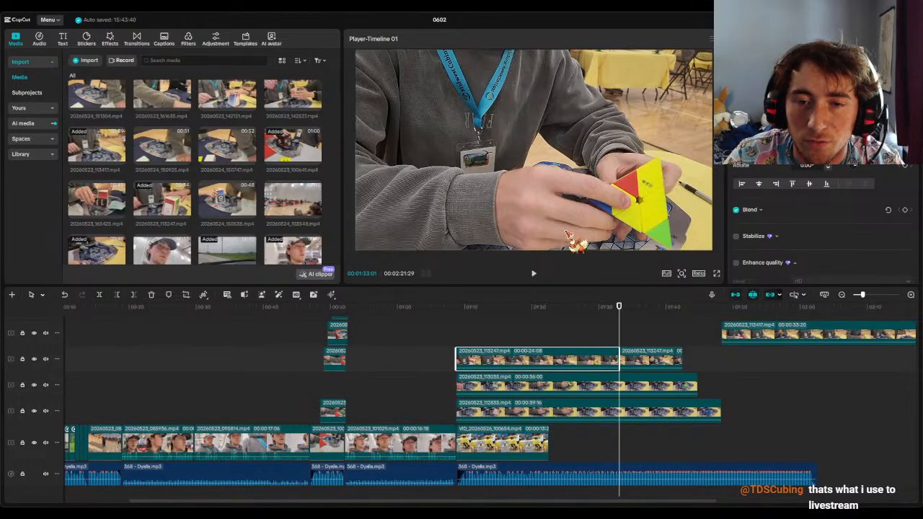
key("Delete")
- Split the remaining 20260523_113417.mp4 clip at 00:02:00:01 and delete the part after the cut
left_click_drag(621, 316, 811, 333)
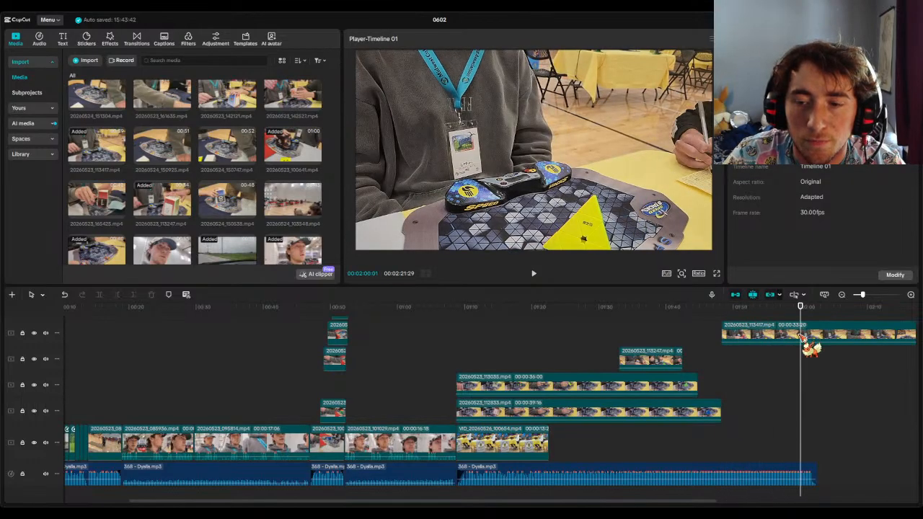
left_click(802, 338)
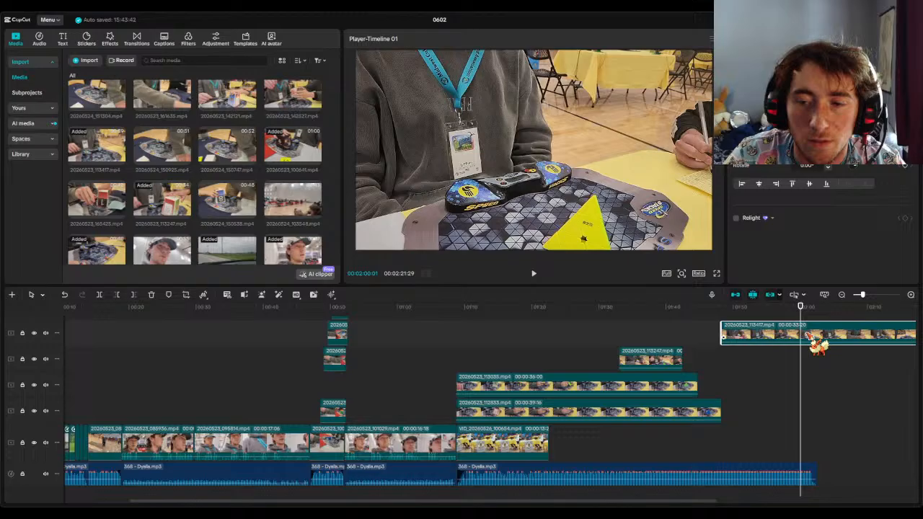
left_click(100, 294)
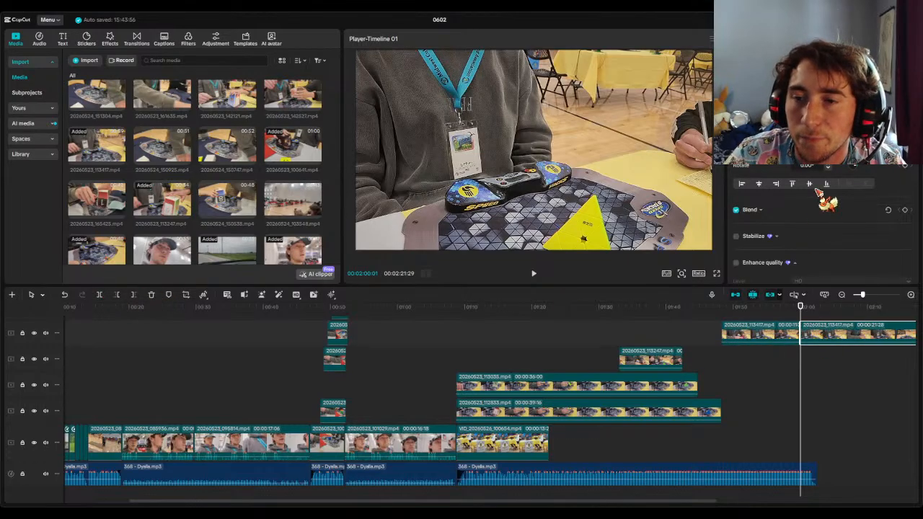
key("Delete")
- Move the trimmed 20260523_113247.mp4 clip directly below 20260523_113417.mp4, aligned with its start
left_click_drag(802, 309, 735, 311)
left_click(466, 309)
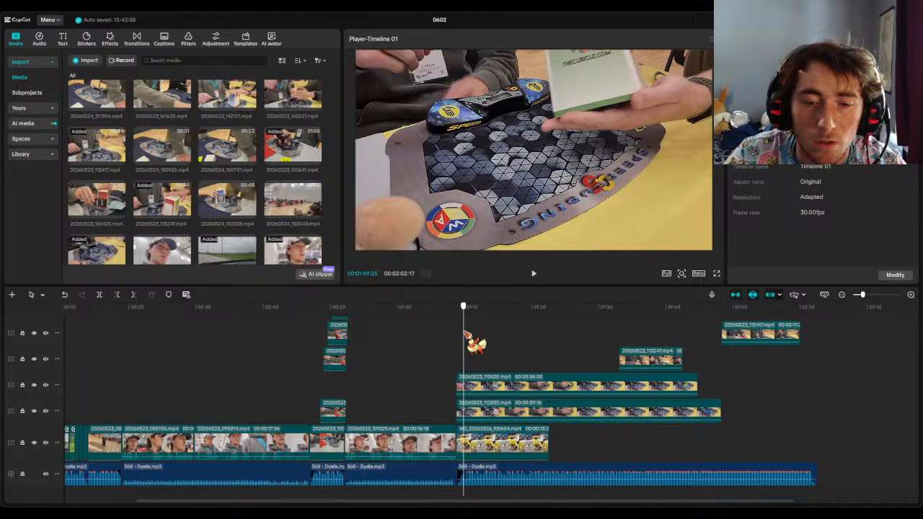
left_click_drag(661, 357, 765, 369)
- Cut 20260523_113035.mp4 at 00:01:35:07, delete the part before it, and align the remainder with the start of the other trimmed clips
left_click_drag(466, 318, 644, 347)
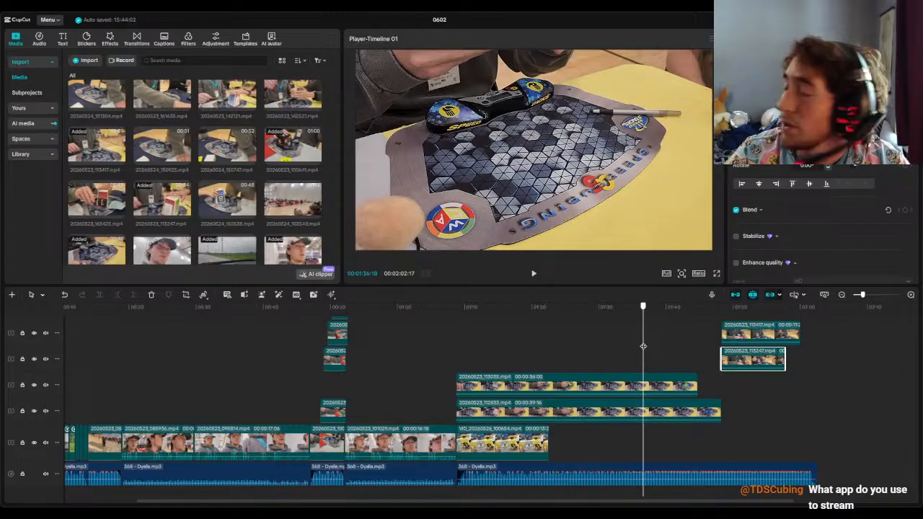
mouse_move(643, 347)
left_mouse_down()
mouse_move(651, 347)
mouse_move(635, 347)
left_mouse_up()
left_click(614, 387)
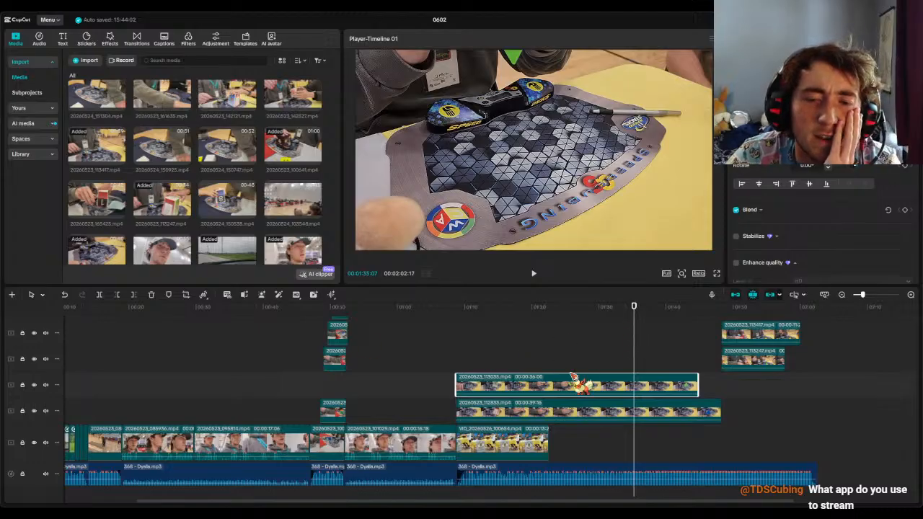
left_click(99, 294)
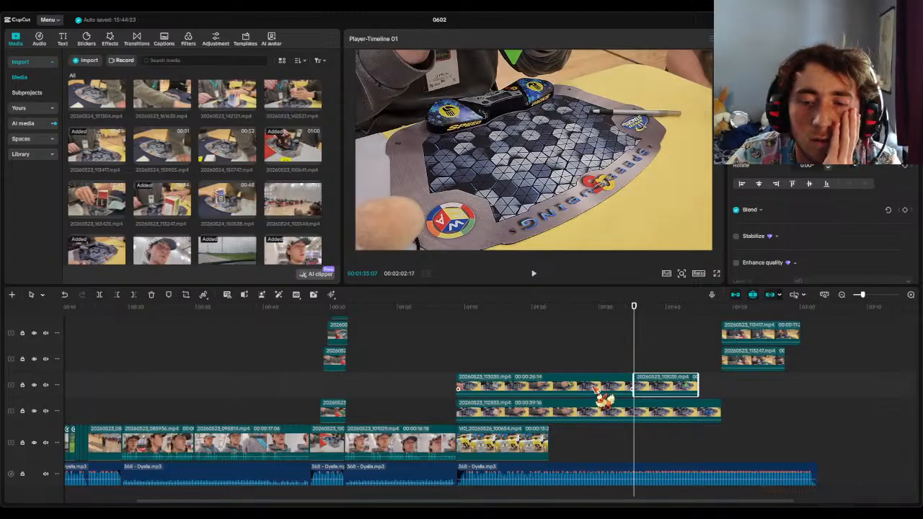
key("Delete")
left_click_drag(671, 387, 758, 390)
- Split 20260523_112833.mp4 at 00:01:38:29 and delete the part before the cut
left_click_drag(640, 305, 660, 330)
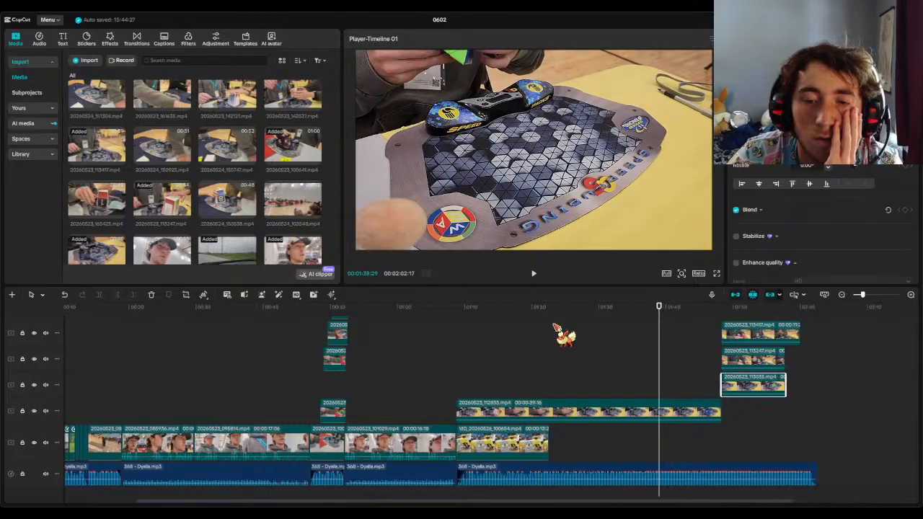
left_click(608, 413)
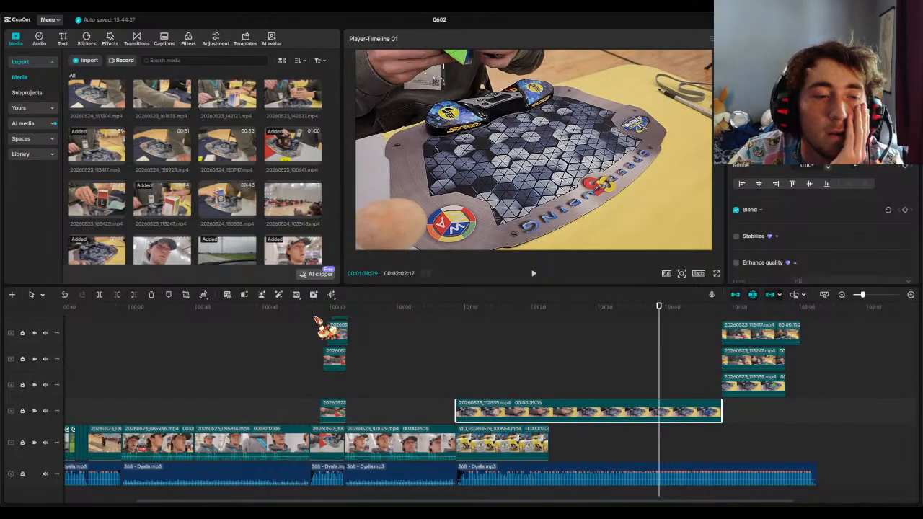
left_click(100, 295)
left_click(604, 415)
key("Delete")
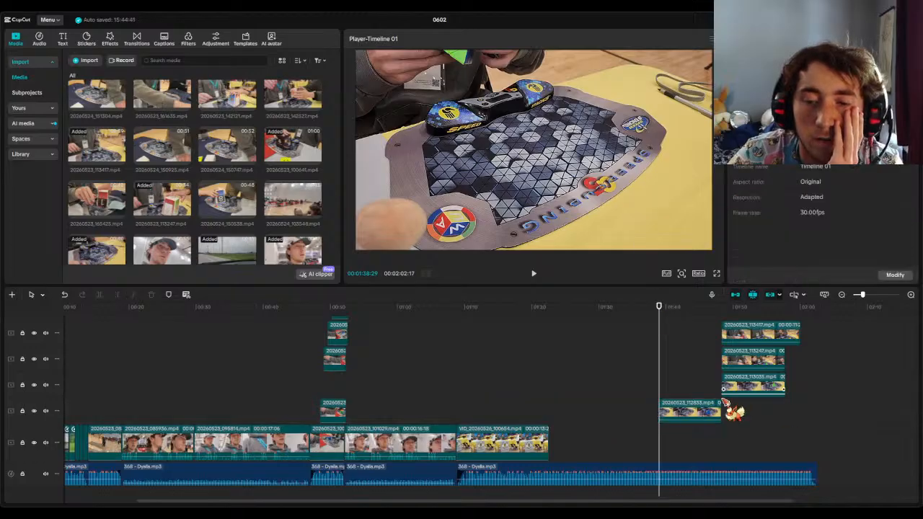
- Move the four trimmed solve clips back above VID_20260526_100654.mp4, all starting together shortly after it begins
left_click_drag(696, 416, 508, 419)
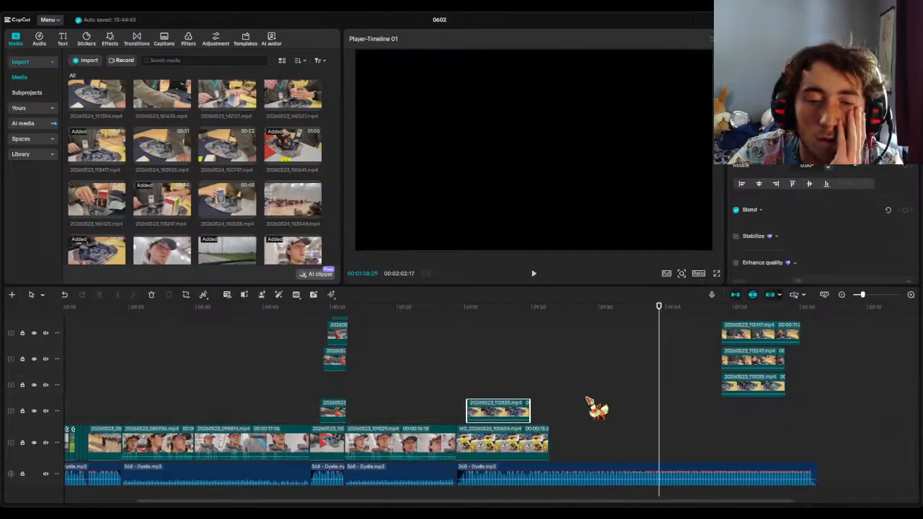
left_click_drag(766, 391, 514, 393)
left_click(732, 361)
left_click_drag(727, 359, 528, 358)
left_click_drag(515, 333, 490, 337)
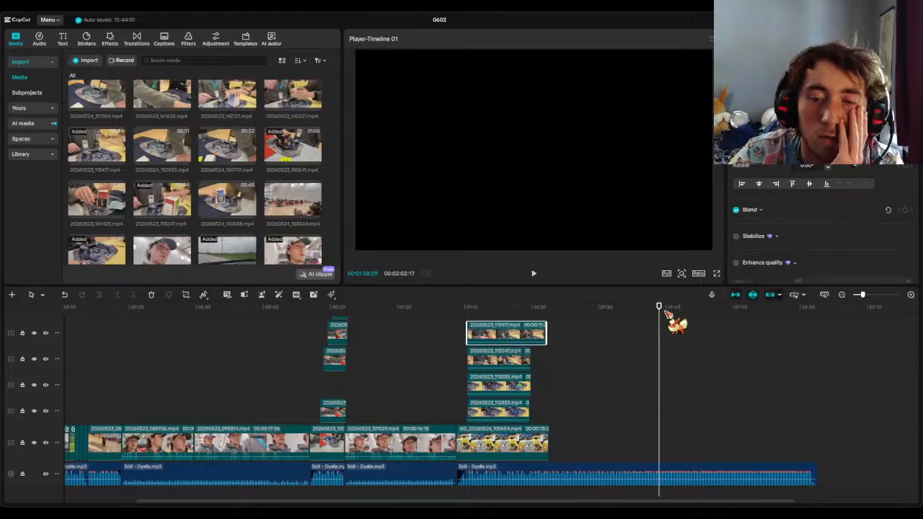
- Scale down the stacked solve clips in the frame at 00:01:14:29
left_click_drag(659, 307, 498, 307)
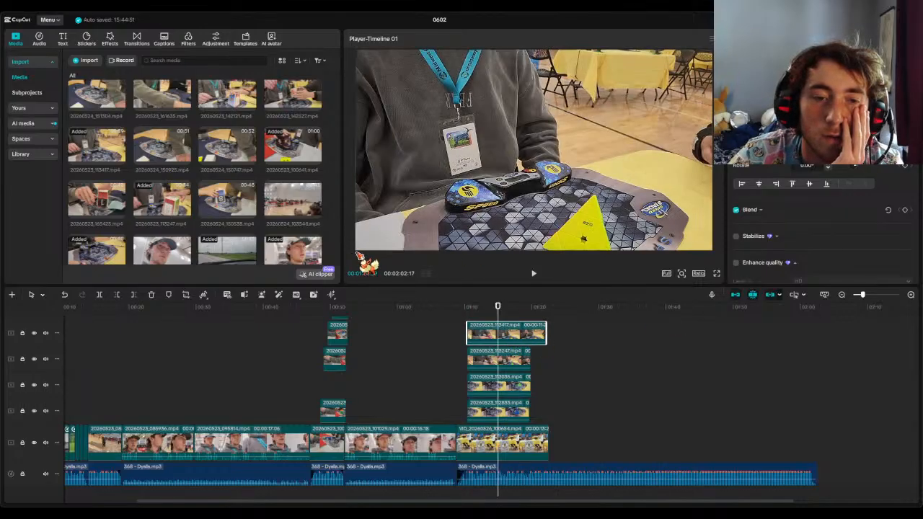
left_click(424, 230)
left_click(393, 233)
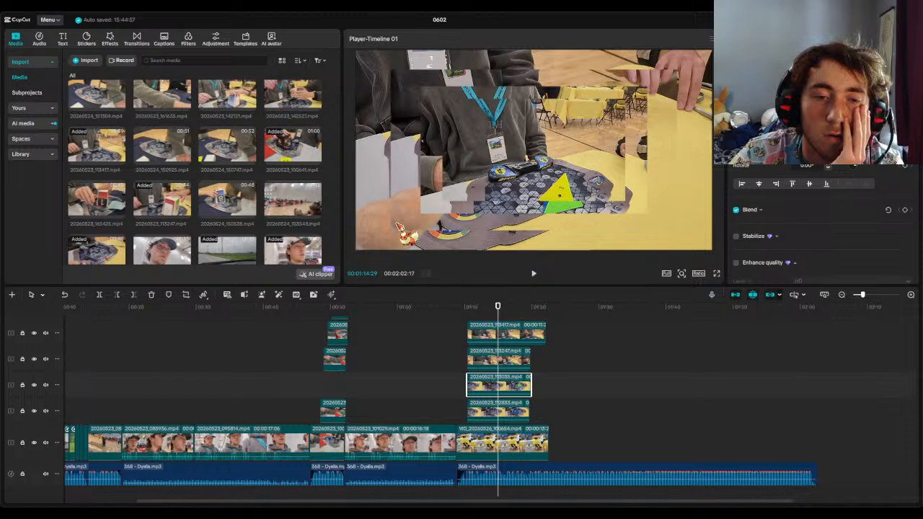
left_click(367, 244)
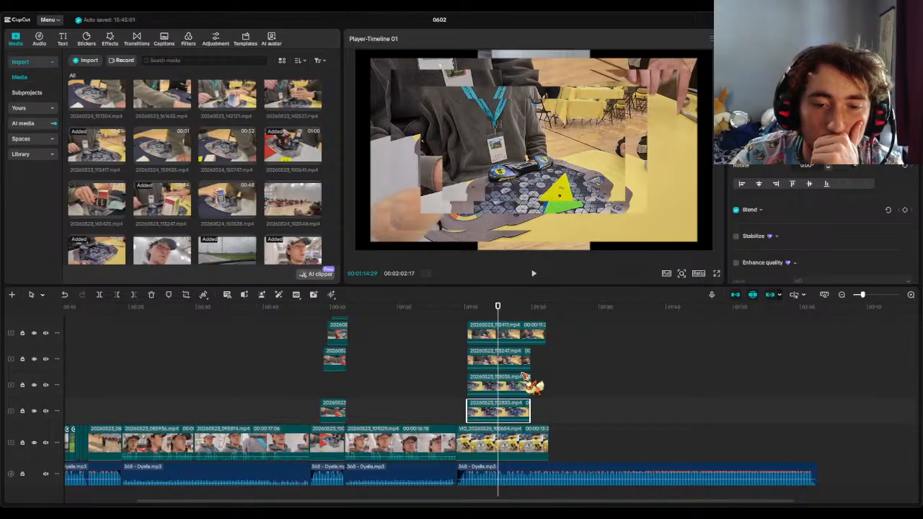
- Shift 20260523_113035.mp4, 20260523_113247.mp4 and 20260523_113417.mp4 later in a staggered row, leaving 20260523_112833.mp4 alone over the vertical footage
left_click_drag(507, 392, 592, 392)
left_click_drag(505, 360, 611, 361)
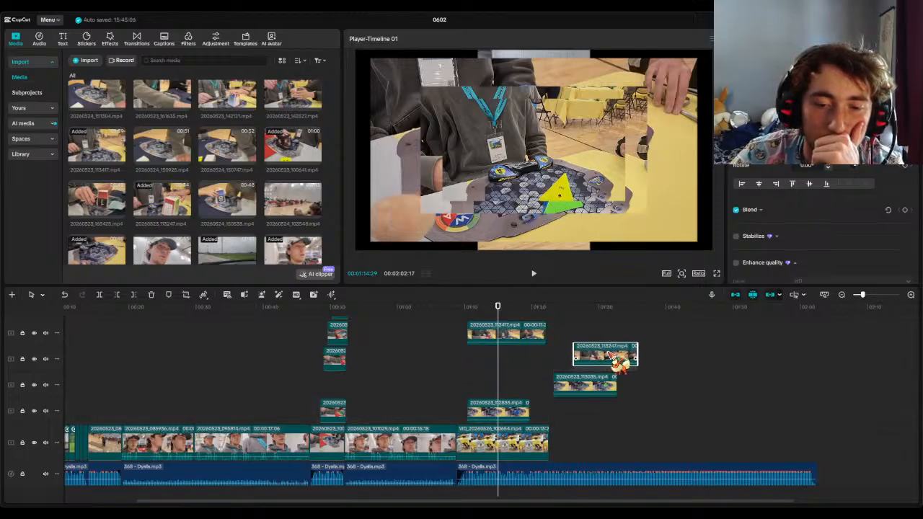
left_click_drag(498, 334, 658, 339)
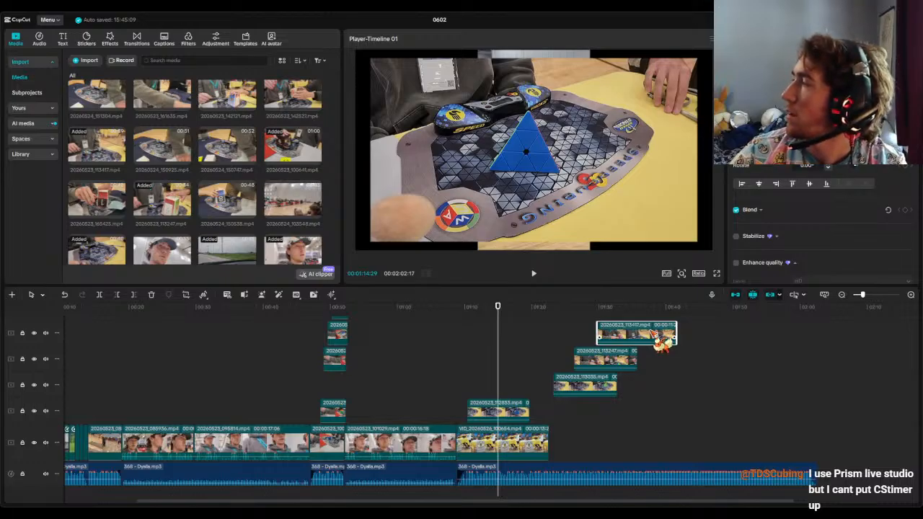
- Shrink 20260523_112833.mp4 and place it at the frame's top edge, against the left side of the vertical footage
left_click(527, 410)
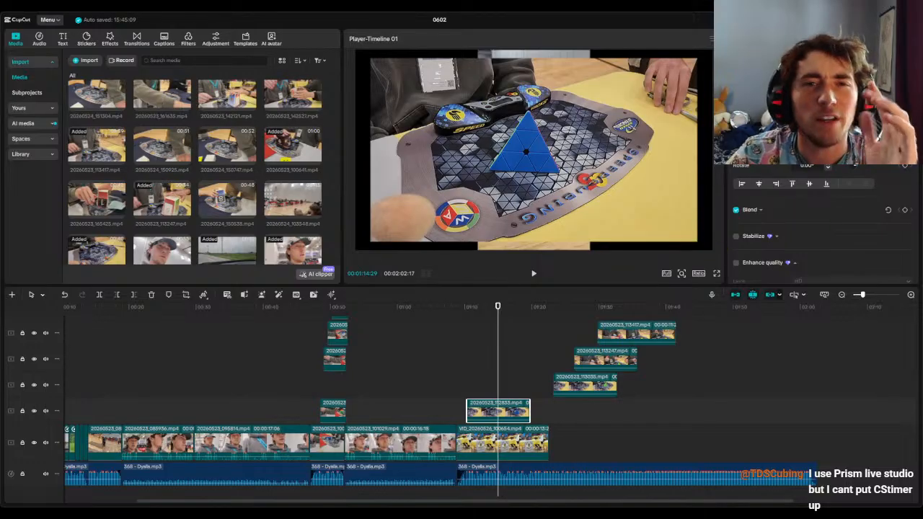
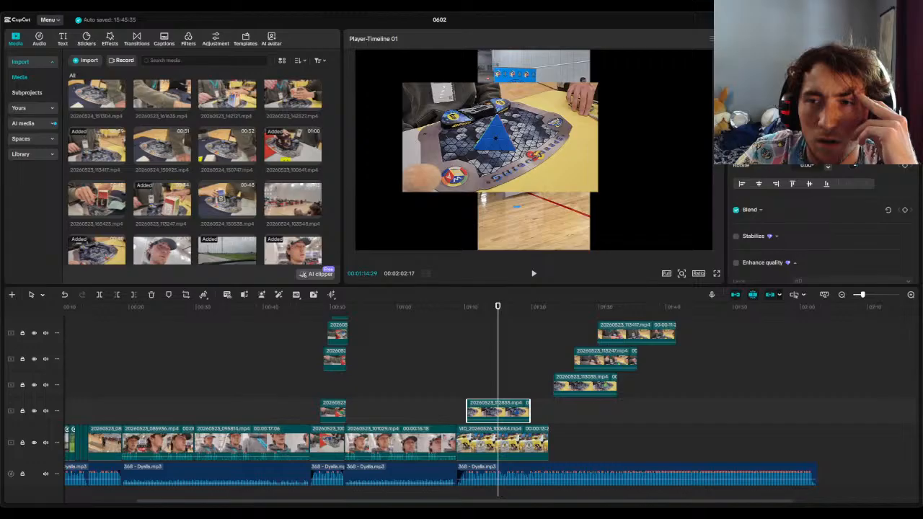
left_click(887, 57)
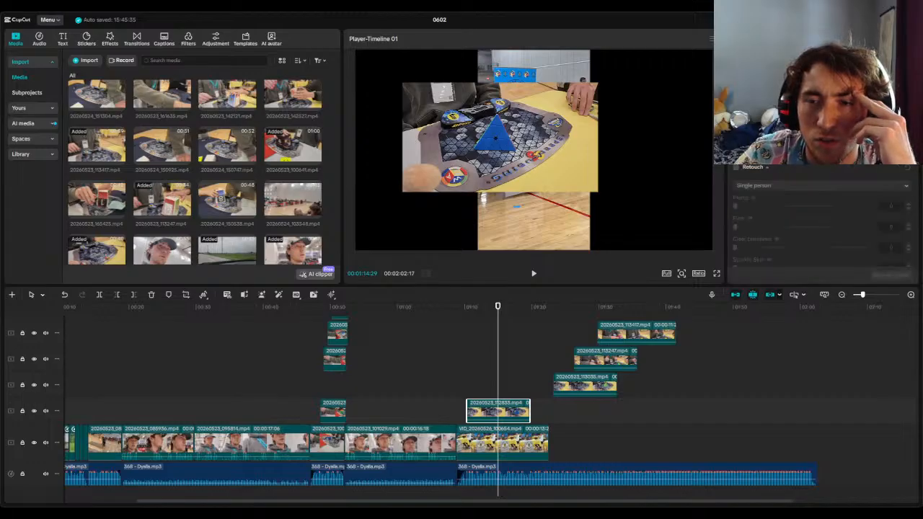
left_click(754, 59)
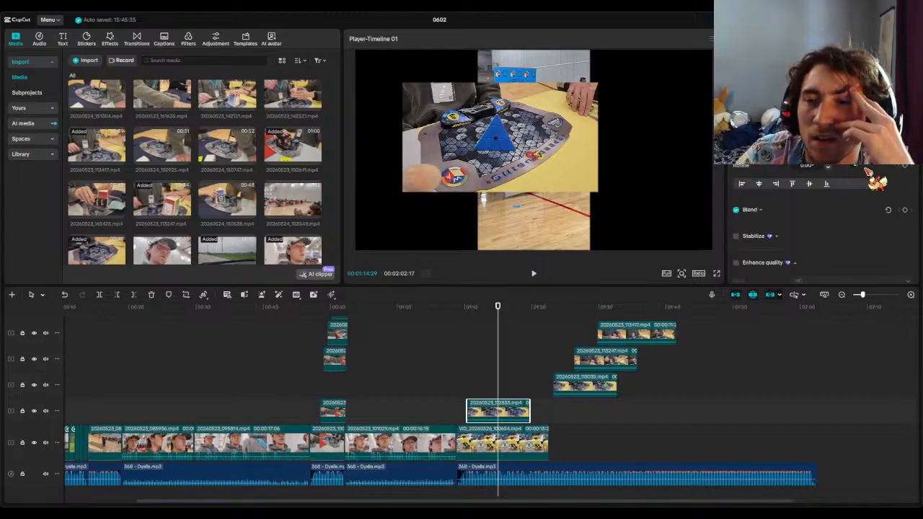
scroll(889, 195, "down", 5)
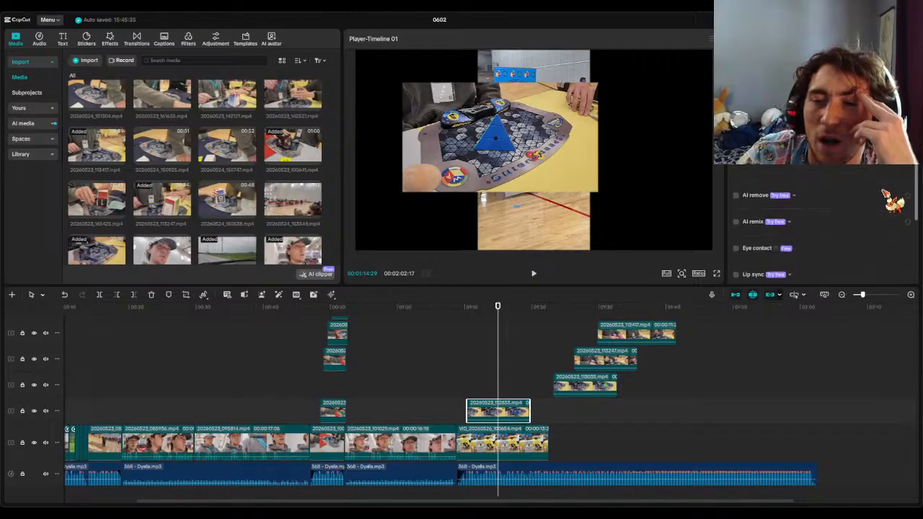
scroll(888, 195, "up", 3)
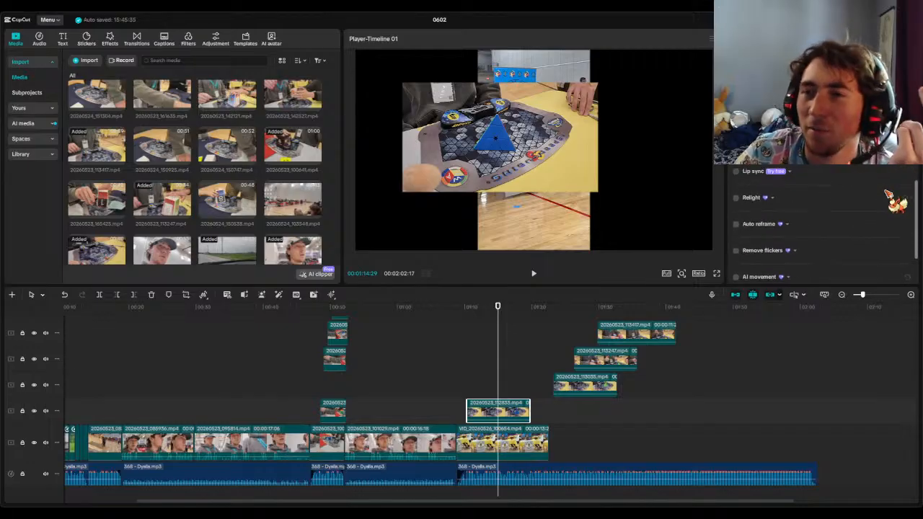
scroll(895, 199, "up", 2)
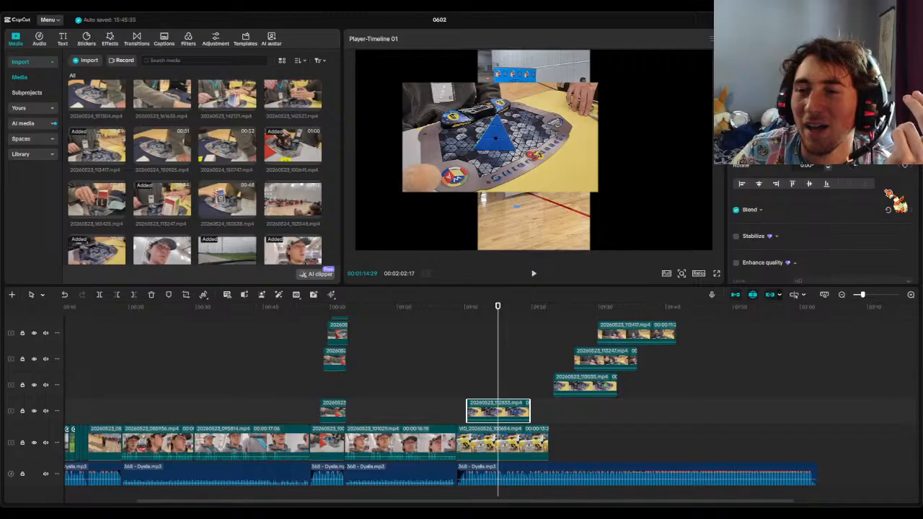
left_click_drag(532, 122, 479, 92)
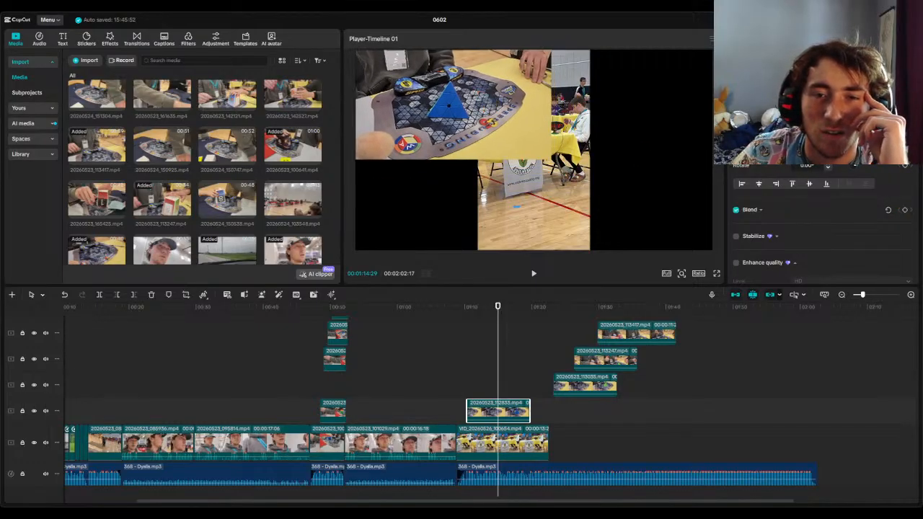
left_click_drag(551, 159, 502, 133)
left_click_drag(450, 114, 425, 87)
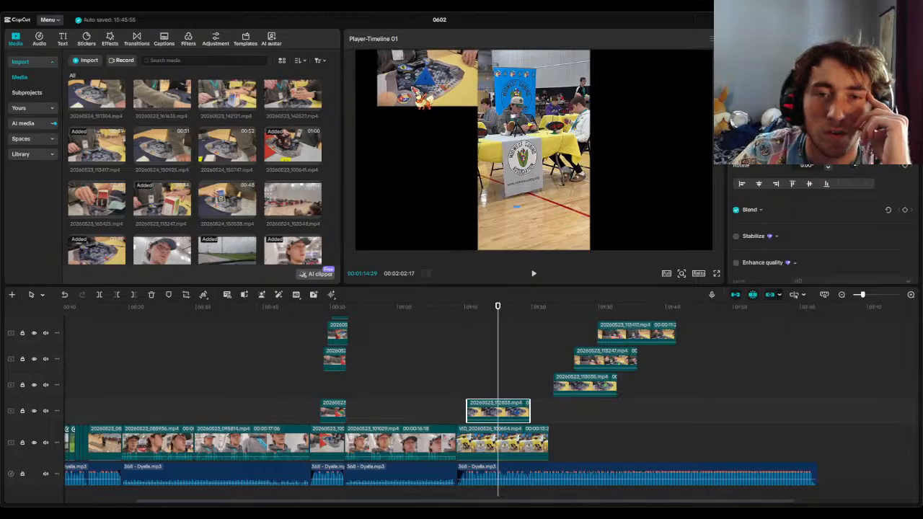
- Enlarge 20260523_112833.mp4 in the frame's top-left corner, move 20260523_113035.mp4 earlier over the vertical footage, and shrink it into the bottom-left corner
left_click_drag(377, 107, 369, 114)
mouse_move(432, 96)
left_mouse_down()
mouse_move(417, 103)
mouse_move(417, 89)
left_mouse_up()
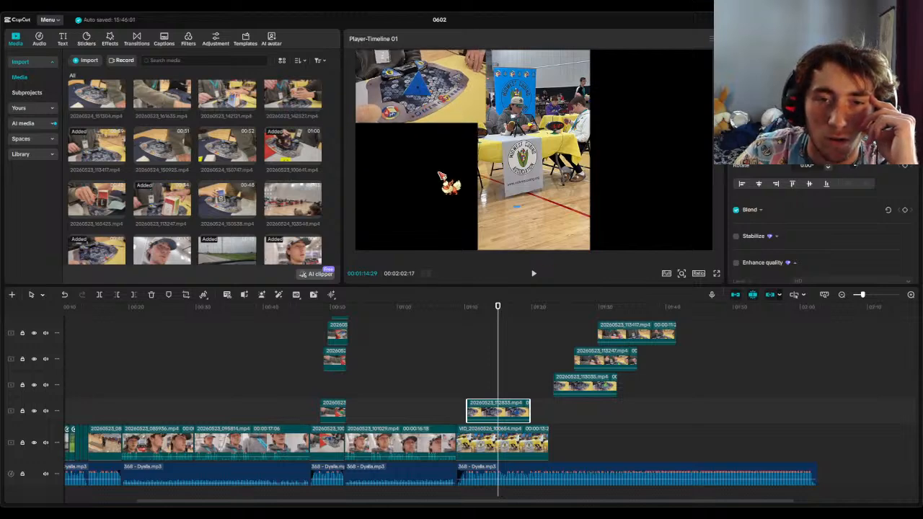
left_click_drag(597, 391, 541, 389)
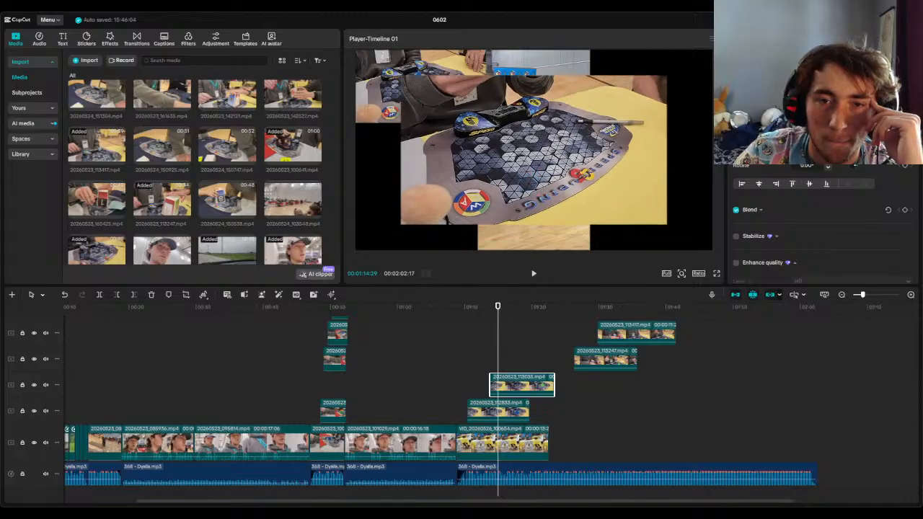
scroll(546, 162, "down", 5)
left_click_drag(546, 162, 455, 217)
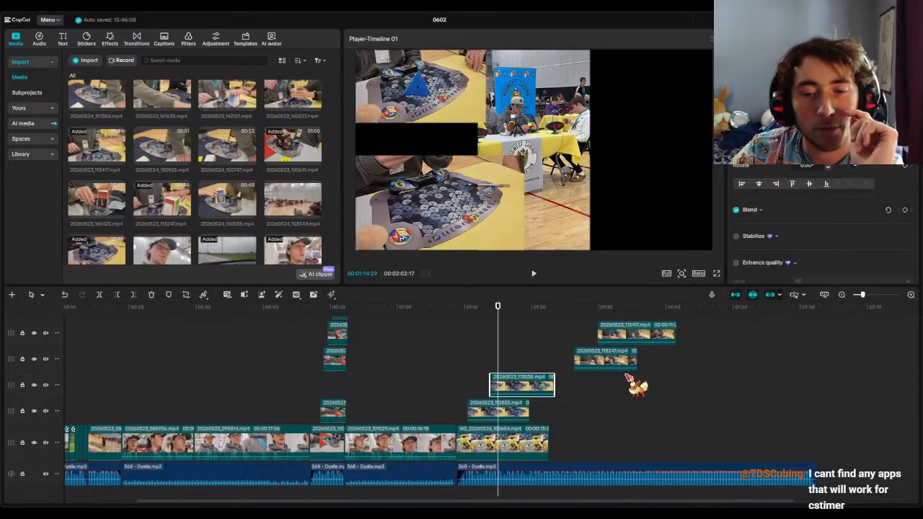
- Start 20260523_113247.mp4 together with 20260523_113035.mp4, shrink it into the frame's bottom-right corner, and slightly enlarge 20260523_113035.mp4
left_click(617, 365)
left_click_drag(619, 366, 537, 366)
left_click_drag(511, 149, 568, 167)
left_click_drag(477, 105, 503, 119)
left_click_drag(523, 131, 560, 165)
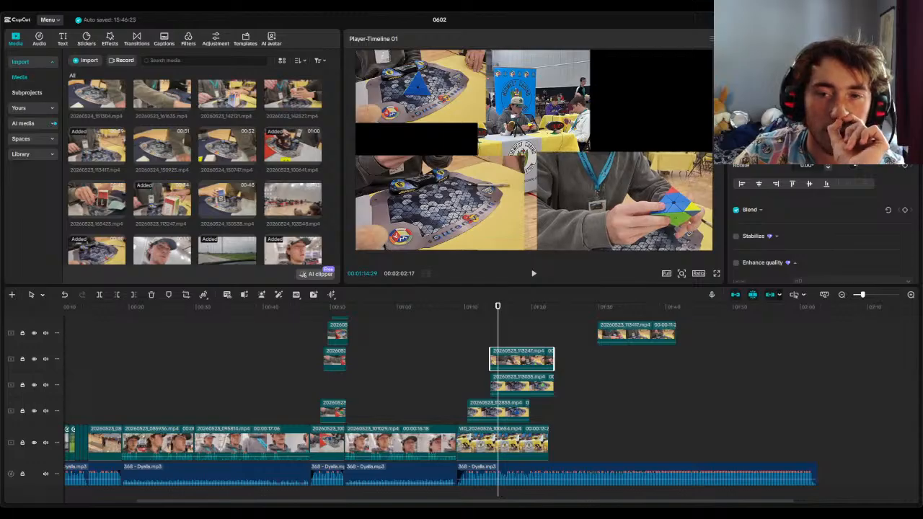
left_click(541, 387)
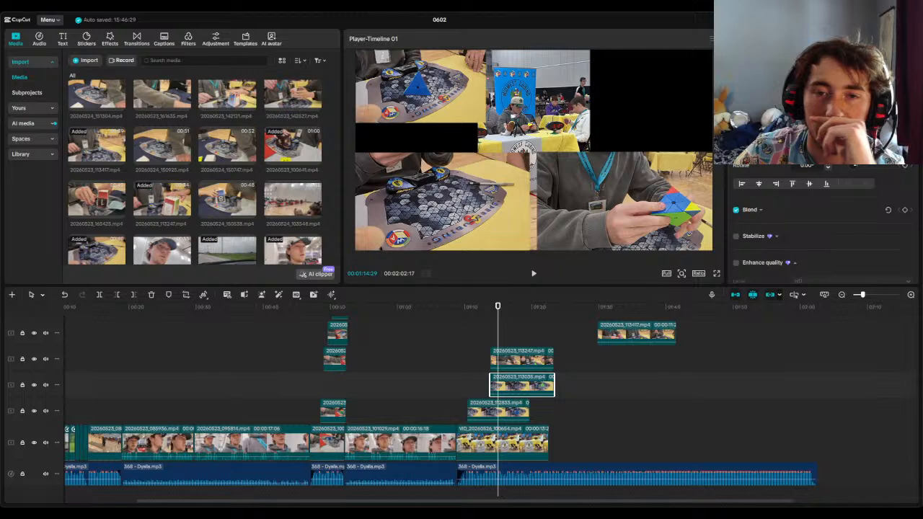
- Start 20260523_113417.mp4 with the two clips below, fit it right of the vertical footage, and shrink 20260523_112833.mp4 to fit on the left
left_click_drag(644, 339, 536, 339)
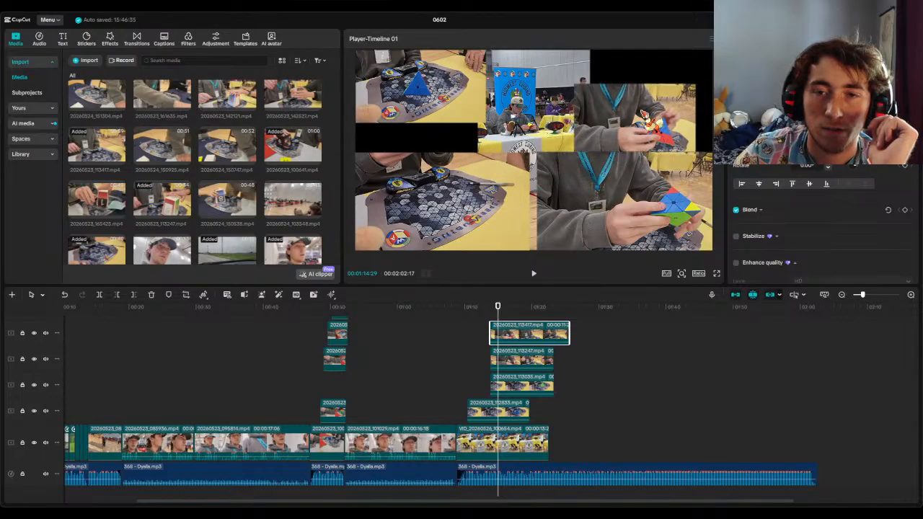
left_click(497, 412)
left_click_drag(485, 122, 454, 123)
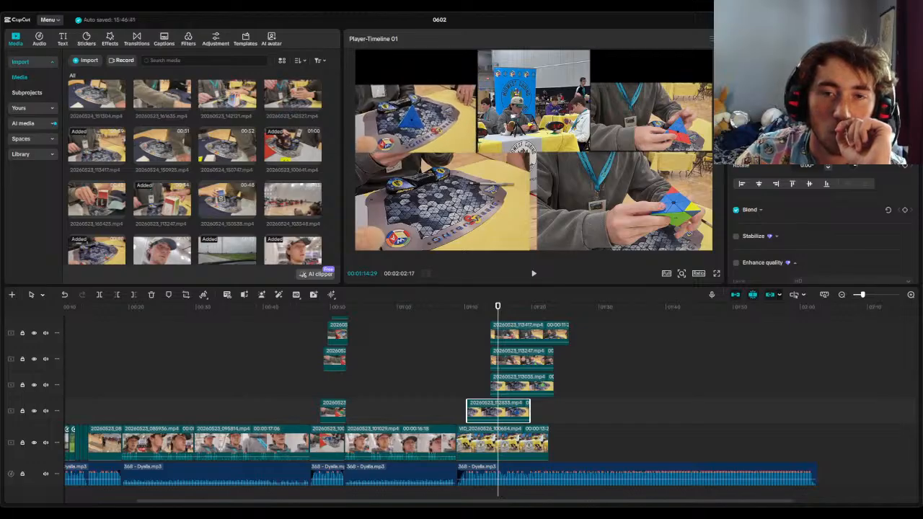
- Raise 20260523_113417.mp4 and 20260523_112833.mp4 in the frame so each sits mid-height in its upper side space beside the vertical footage
left_click(665, 107)
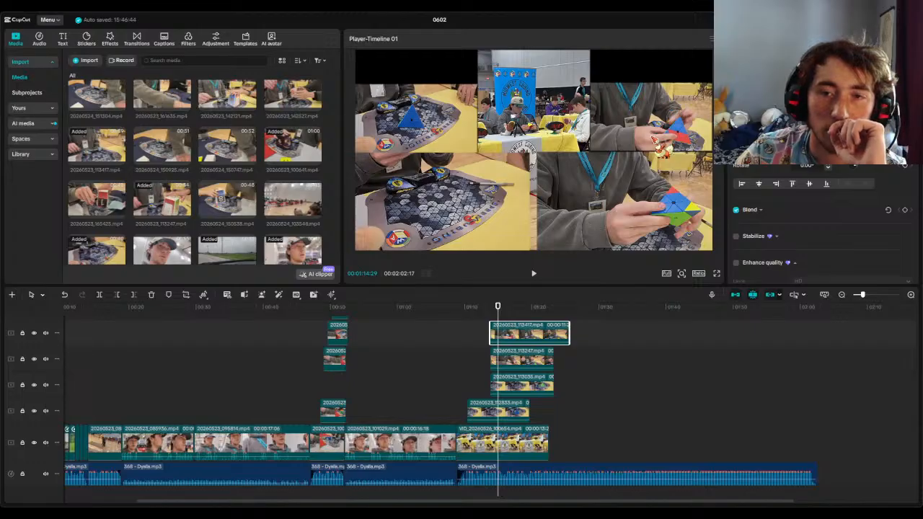
left_click_drag(651, 127, 663, 146)
left_click_drag(454, 133, 478, 135)
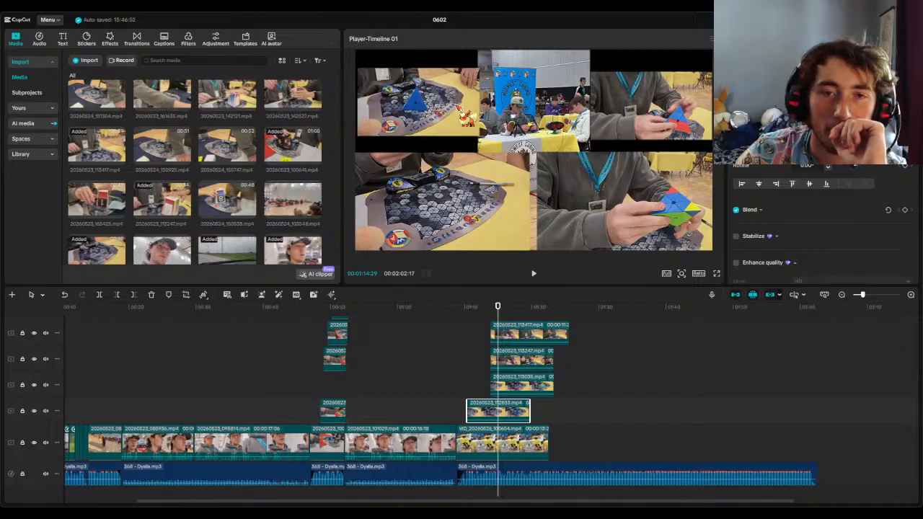
left_click_drag(454, 105, 452, 104)
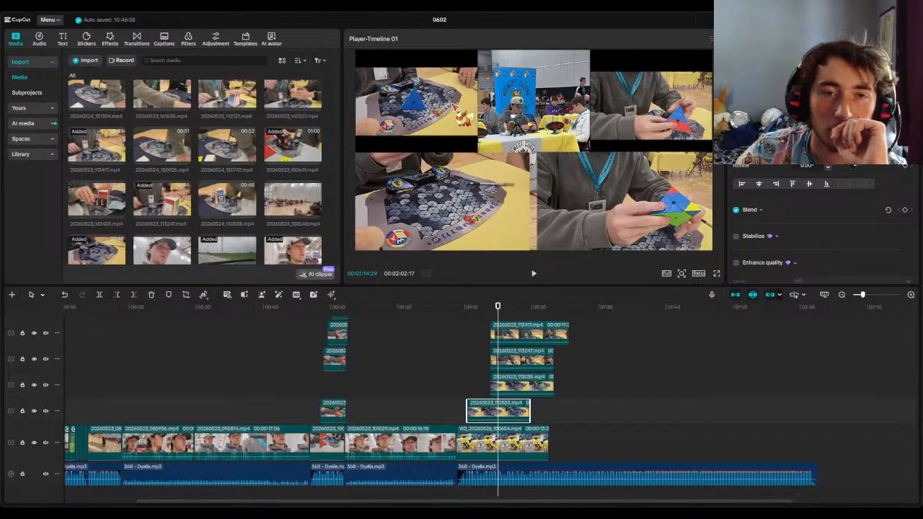
left_click(666, 114)
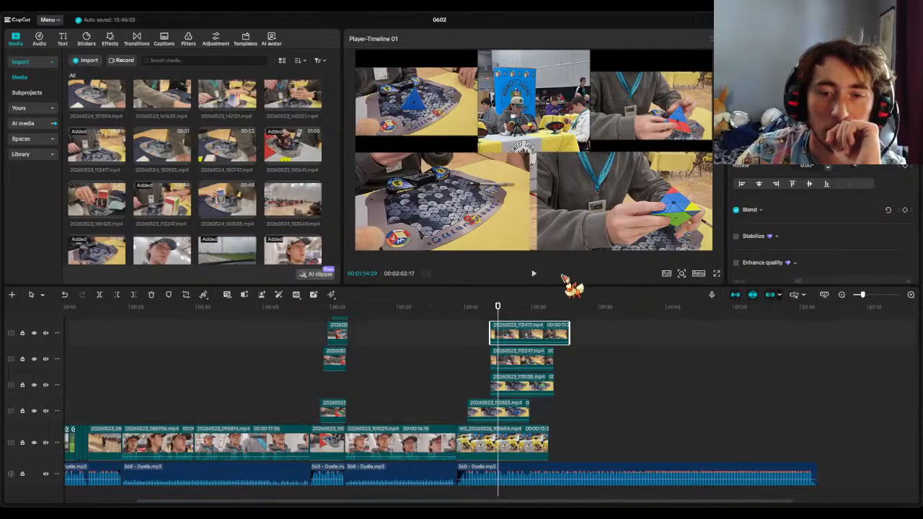
- Split VID_20260526_100654.mp4 at 00:01:14:10 and delete its first part
left_click_drag(498, 309, 465, 316)
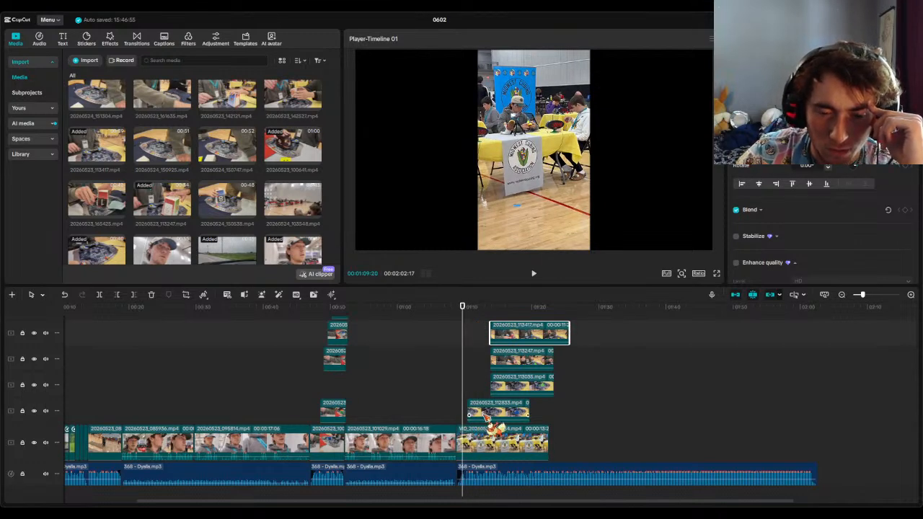
left_click(473, 429)
left_click(468, 311)
left_click_drag(469, 313, 494, 317)
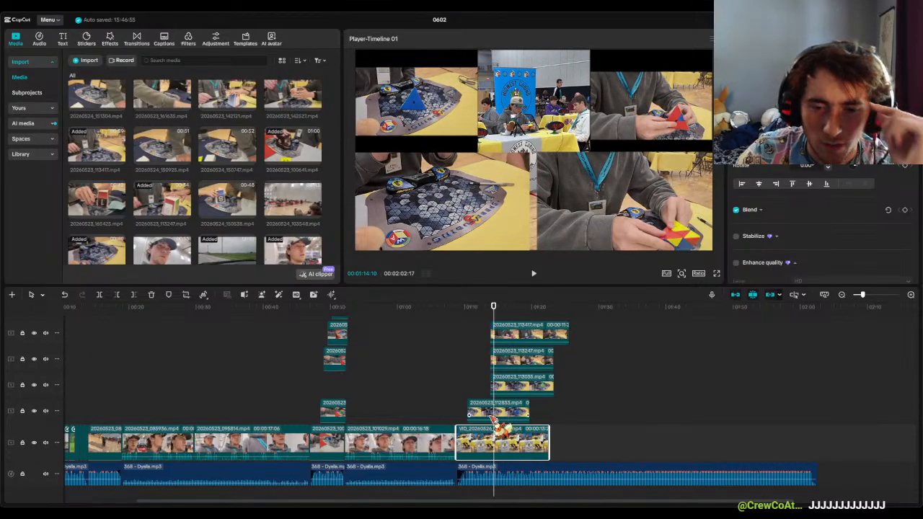
left_click(100, 295)
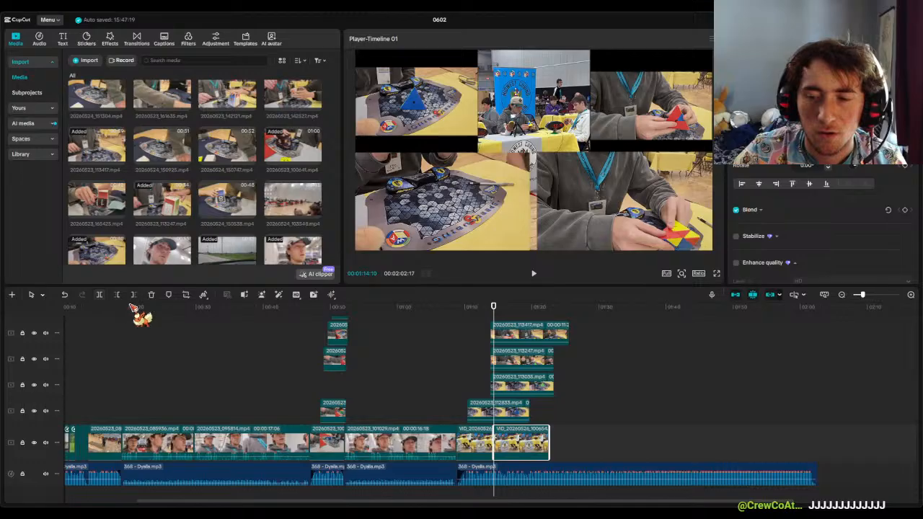
left_click(489, 448)
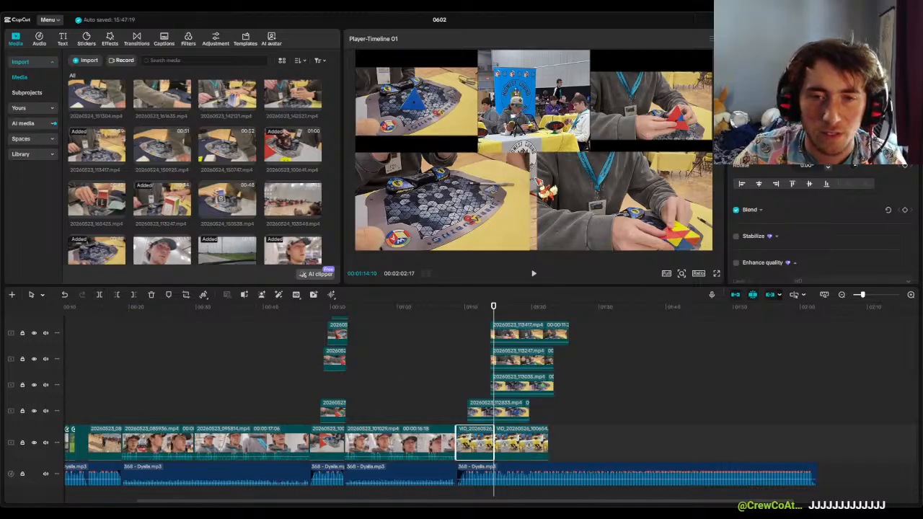
key("Delete")
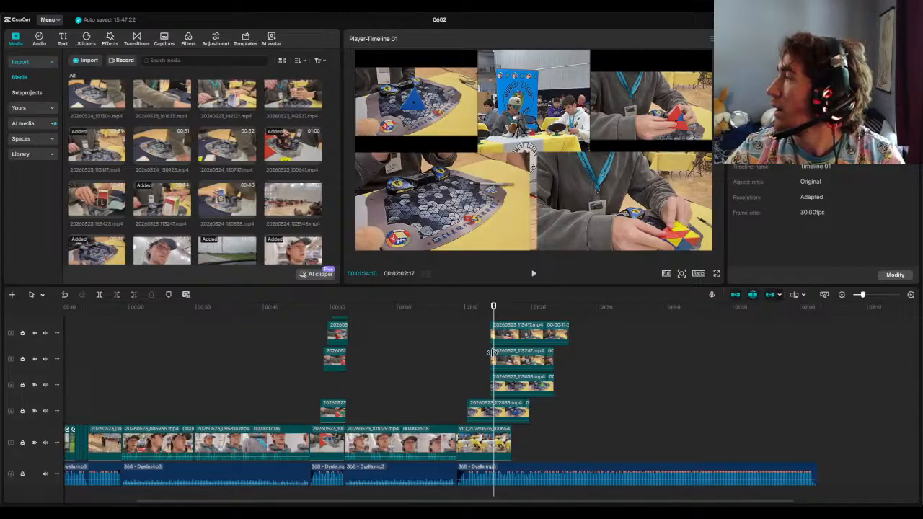
- Move 20260523_112833.mp4 to start at 00:01:09:20, shortly after the vertical footage begins
left_click_drag(494, 309, 457, 321)
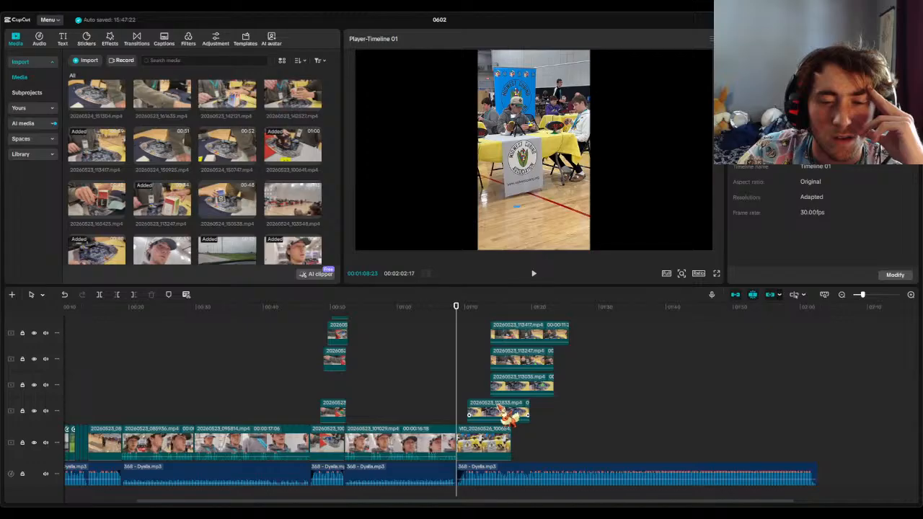
left_click_drag(507, 422, 577, 423)
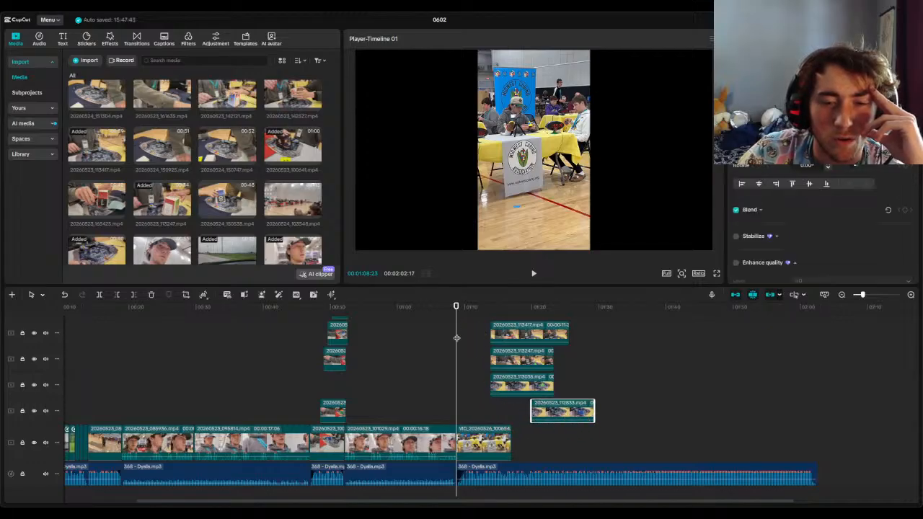
mouse_move(456, 314)
left_mouse_down()
mouse_move(472, 315)
mouse_move(462, 319)
left_mouse_up()
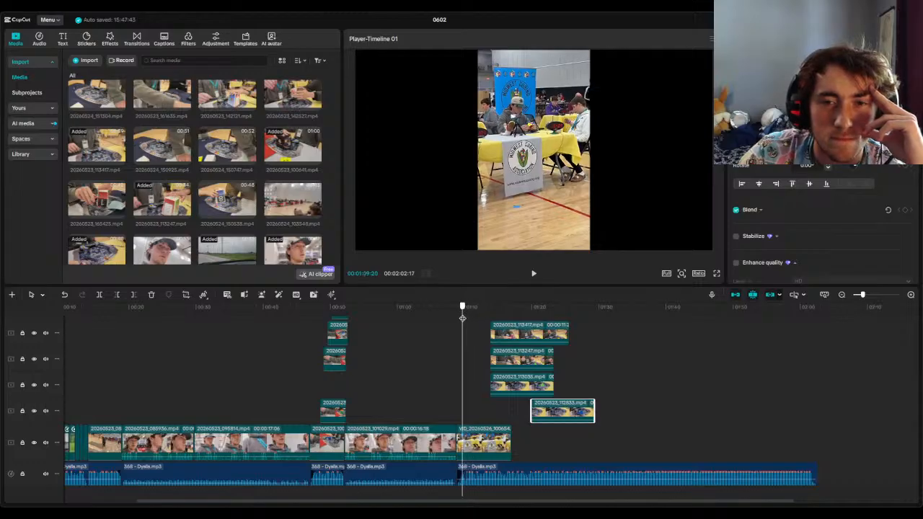
left_click_drag(577, 416, 506, 418)
- Shift 20260523_113417.mp4, 20260523_113247.mp4 and 20260523_113035.mp4 slightly later, keeping a common start
left_click_drag(466, 318, 487, 325)
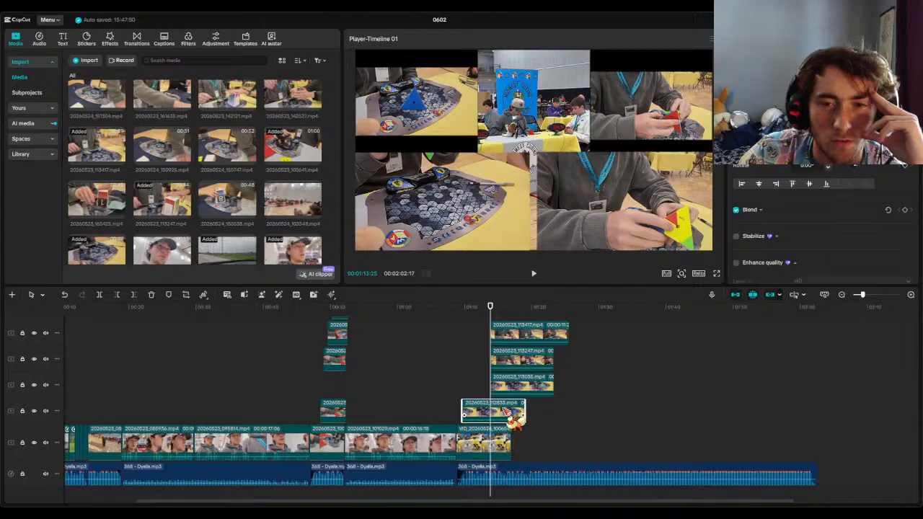
left_click(911, 294)
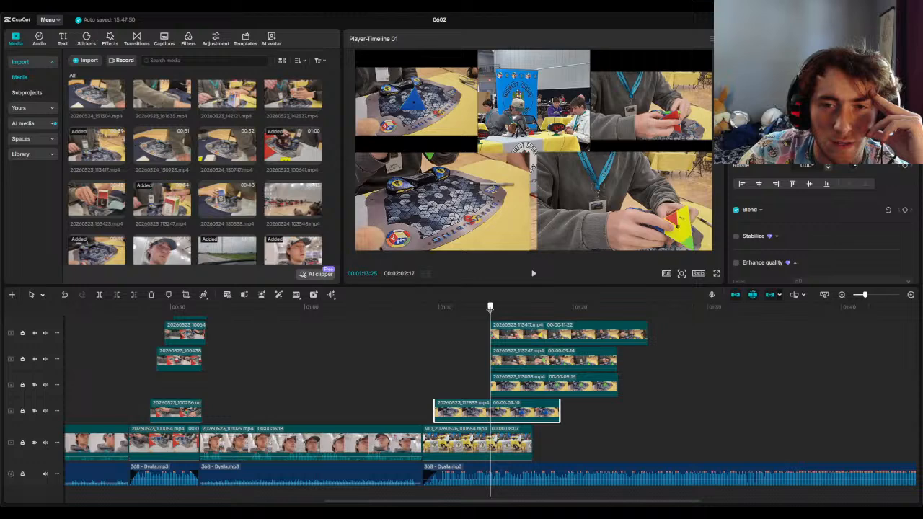
left_click_drag(490, 308, 485, 308)
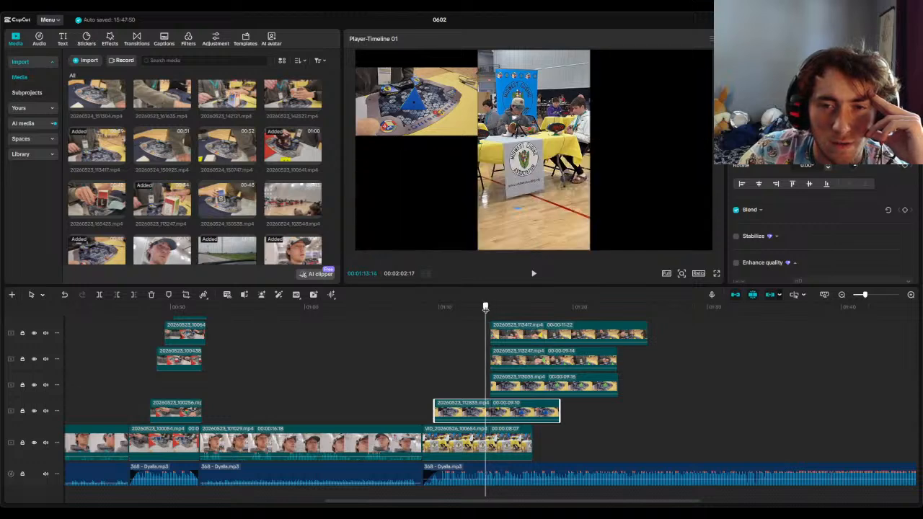
left_click_drag(526, 329, 538, 330)
left_click_drag(526, 361, 536, 389)
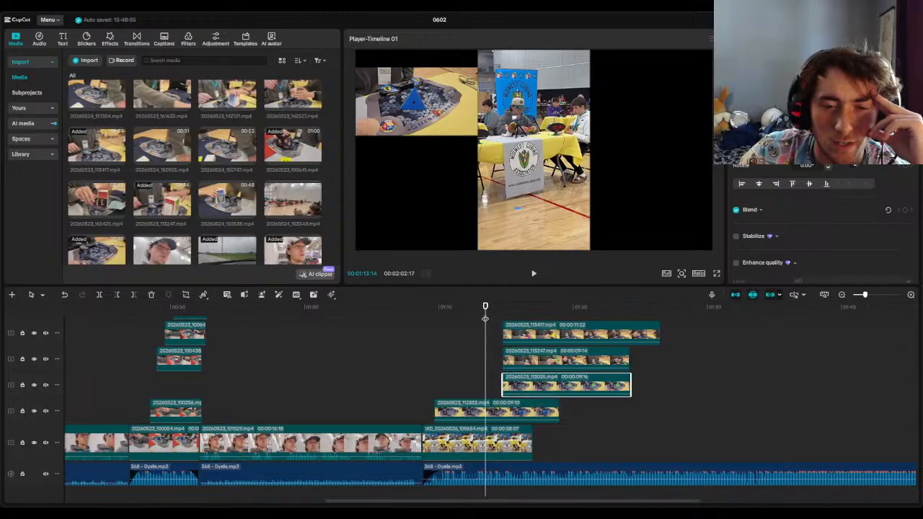
- Move 20260523_112833.mp4 slightly later and 20260523_113035.mp4 earlier, so it begins about a second after 20260523_112833.mp4
left_click_drag(486, 316, 487, 316)
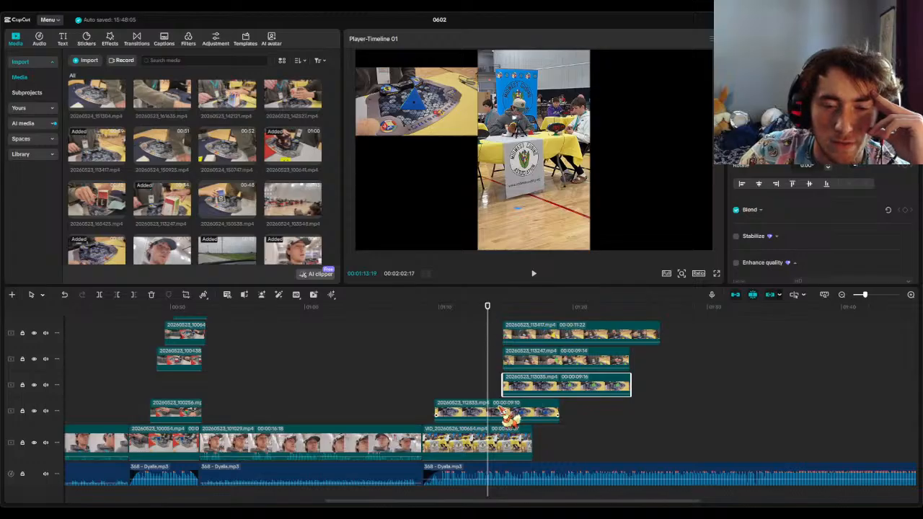
left_click_drag(478, 415, 490, 417)
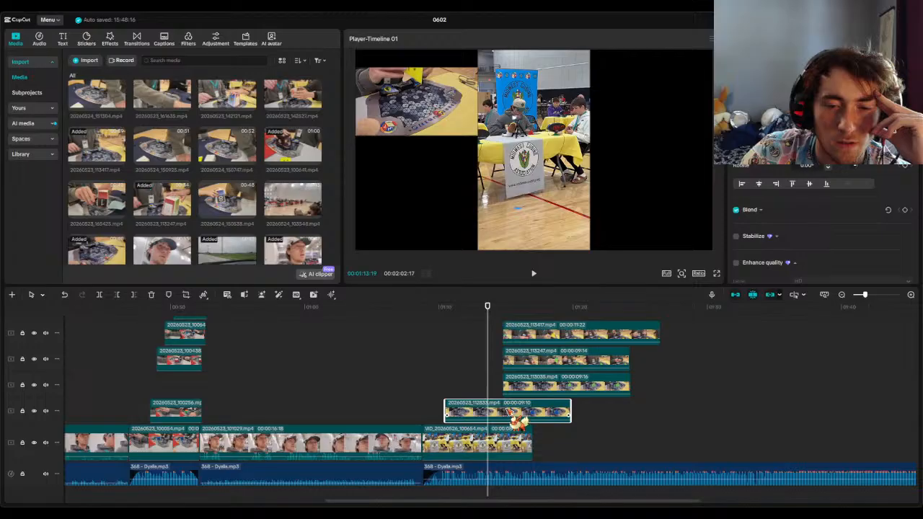
left_click_drag(553, 389, 504, 392)
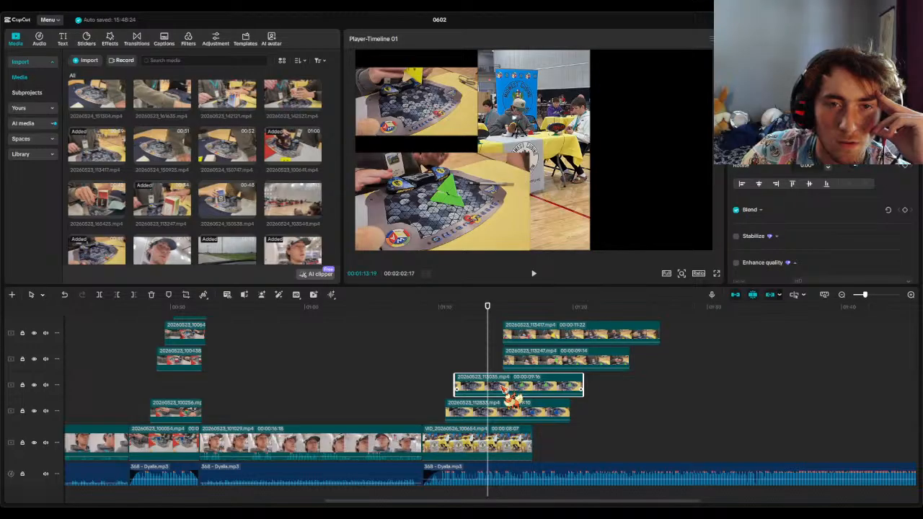
left_click_drag(510, 395, 514, 395)
- Start 20260523_113247.mp4 and 20260523_113417.mp4 one after the other following 20260523_113035.mp4, trimmed to 00:00:08:03 and 00:00:09:12, and play back the sequence
left_click_drag(545, 360, 471, 359)
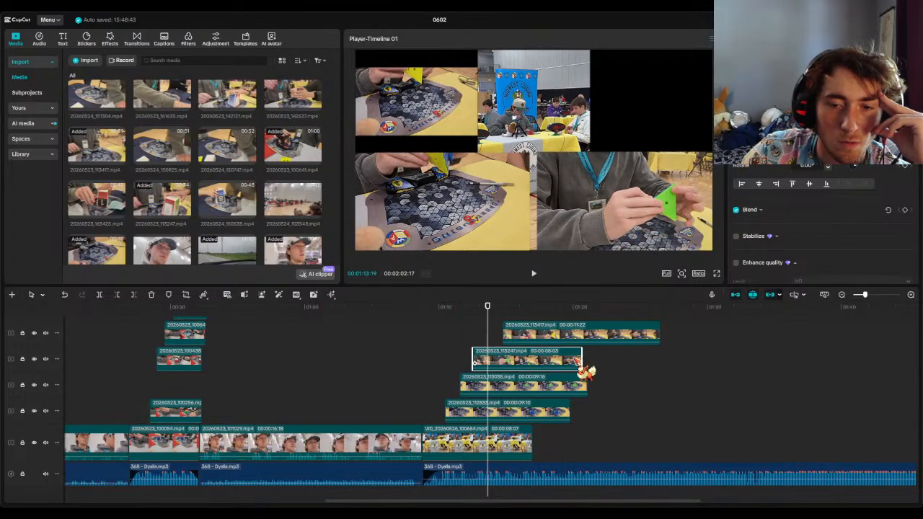
left_click_drag(552, 337, 519, 338)
left_click_drag(450, 329, 479, 330)
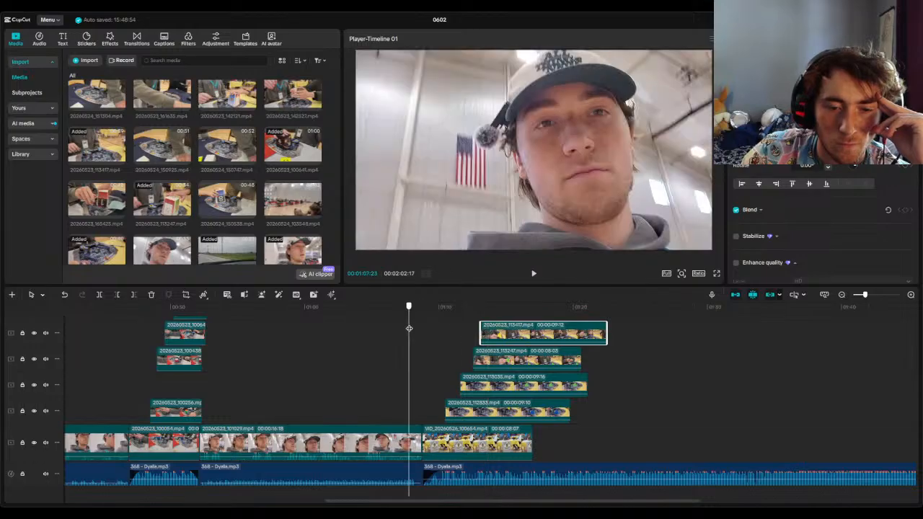
left_click(533, 274)
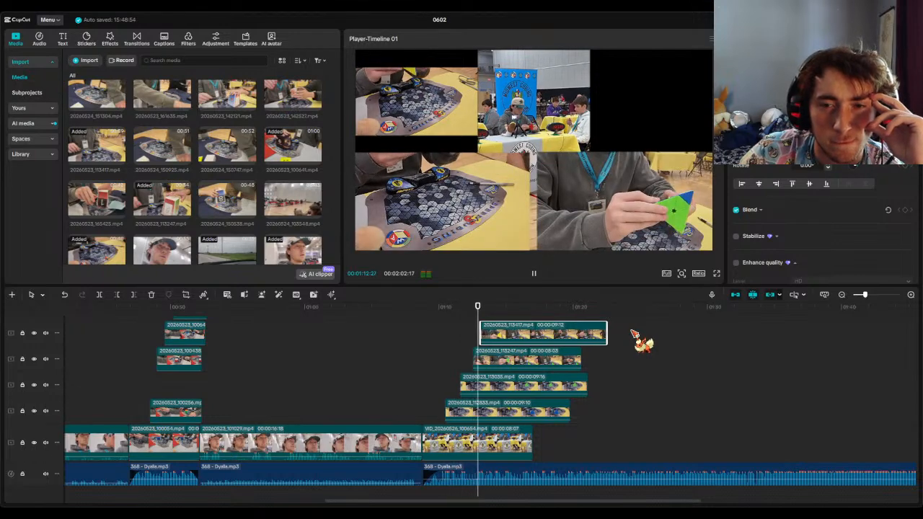
left_click(536, 275)
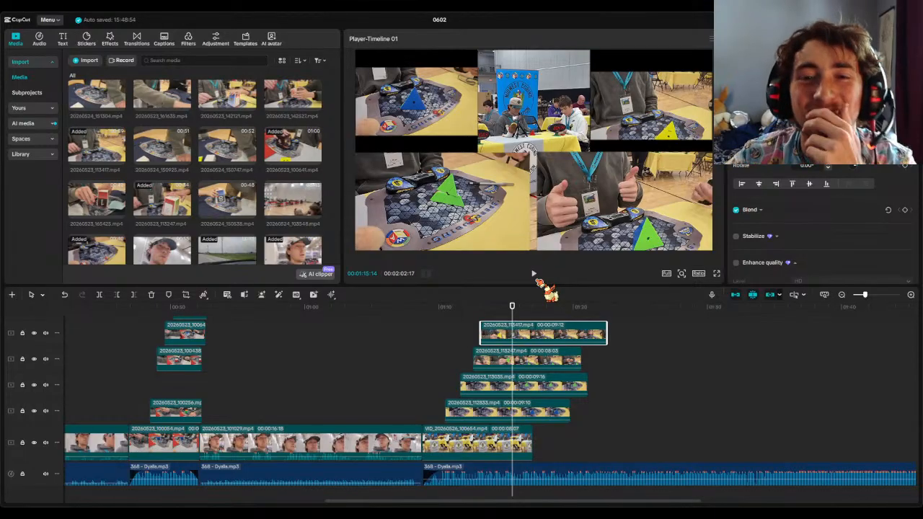
- Lower 20260523_112833.mp4 in the frame to align vertically with 20260523_113417.mp4 on the opposite side of the vertical footage
left_click(433, 93)
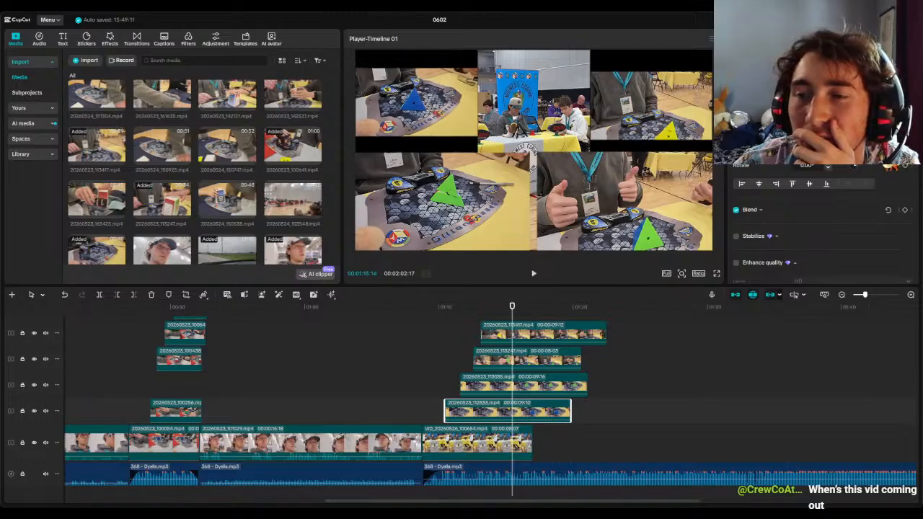
left_click(677, 122)
left_click(443, 108)
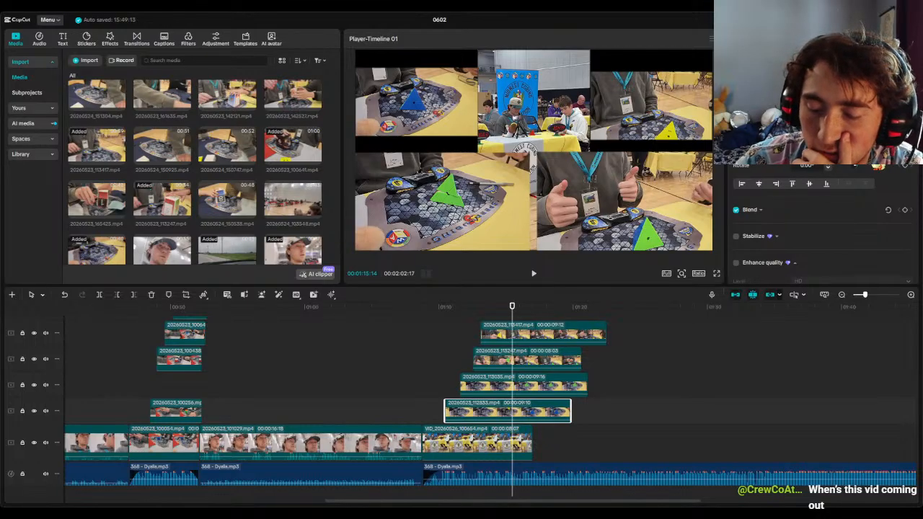
left_click(681, 52)
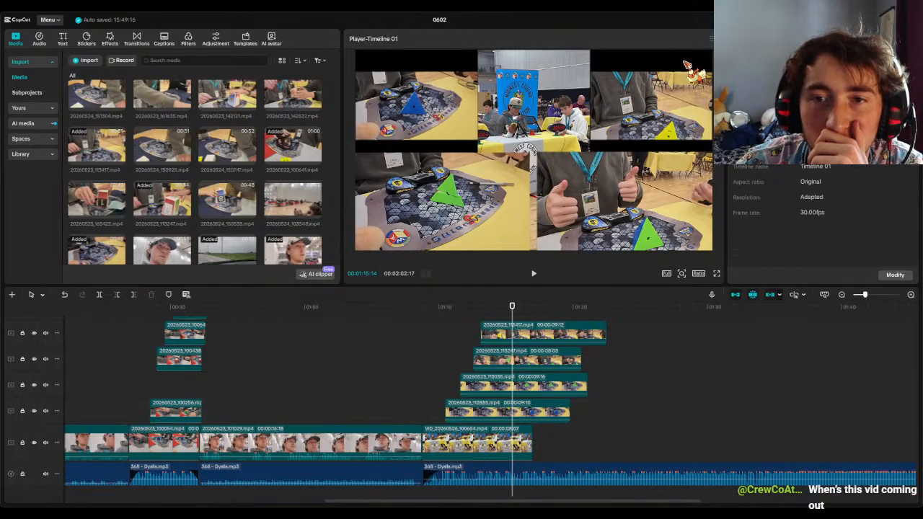
left_click(536, 414)
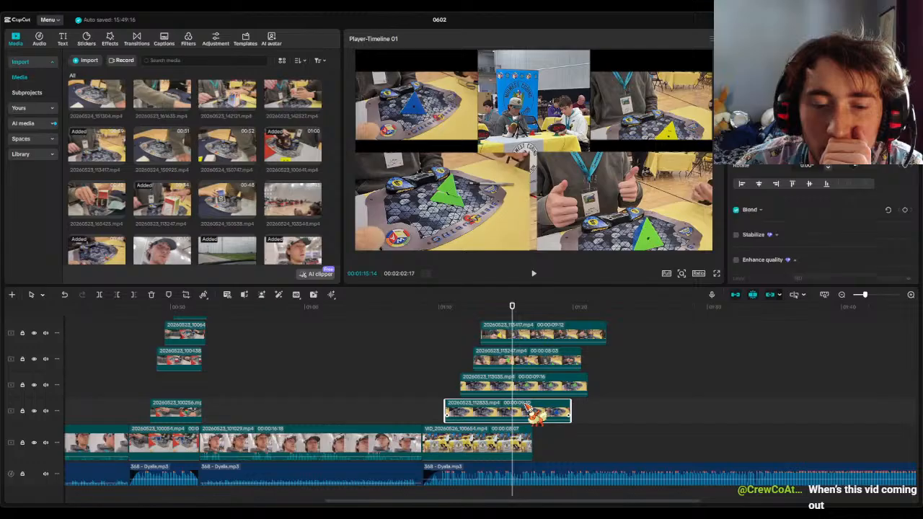
left_click(564, 365)
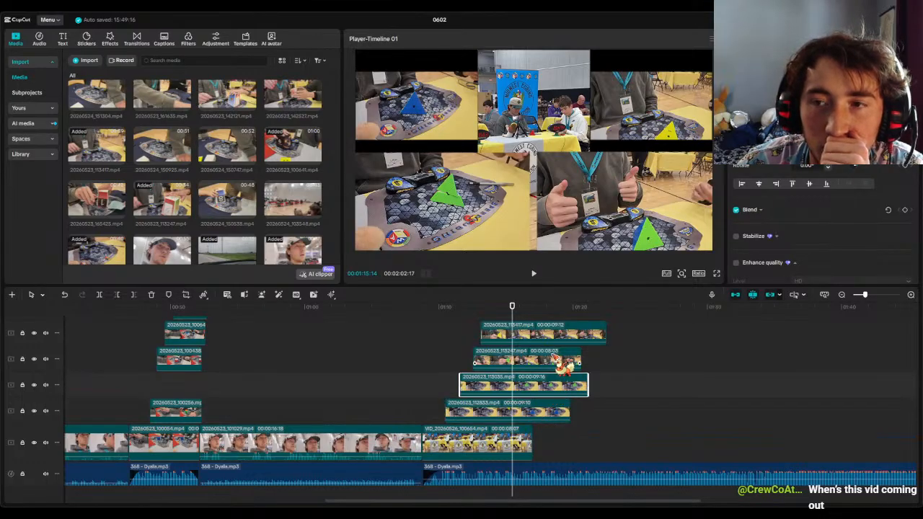
- Adjust 20260523_113035.mp4 in the frame to narrow the gap beside 20260523_113247.mp4, and play back the split-screen sequence
left_click(564, 387)
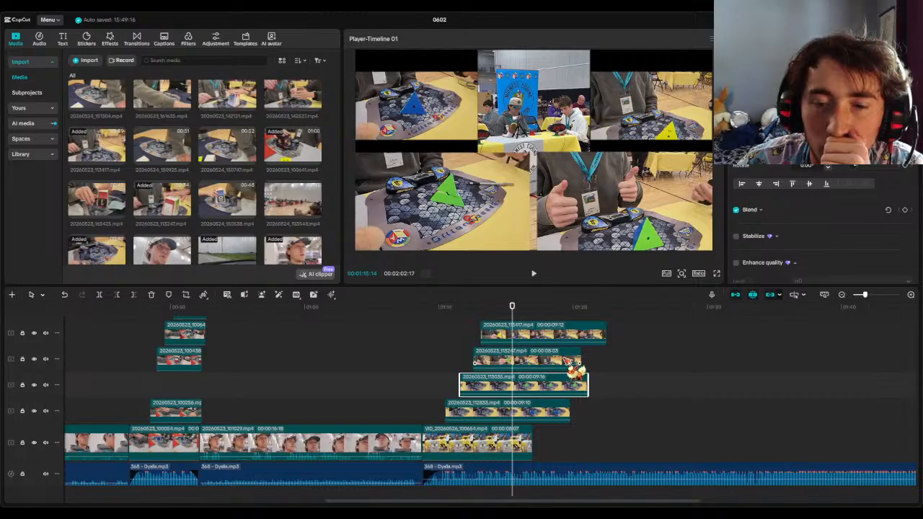
left_click(567, 360)
left_click(570, 388)
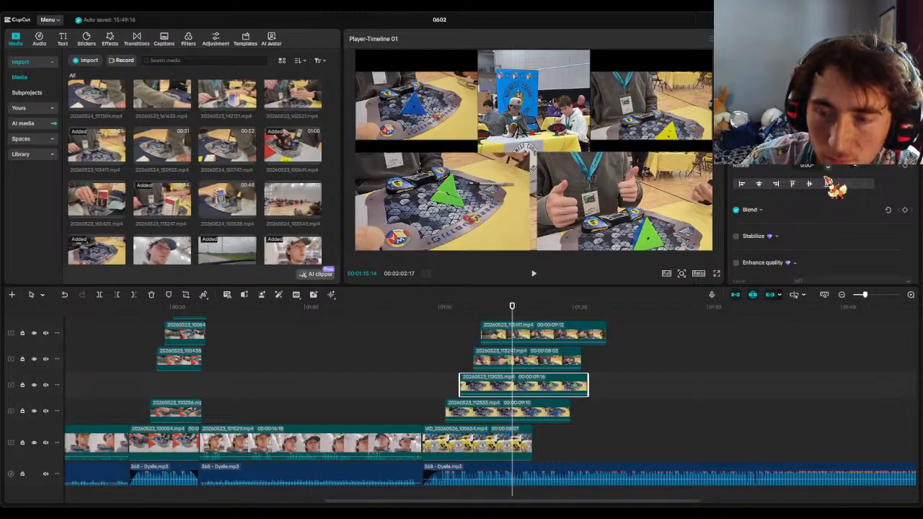
left_click(412, 210)
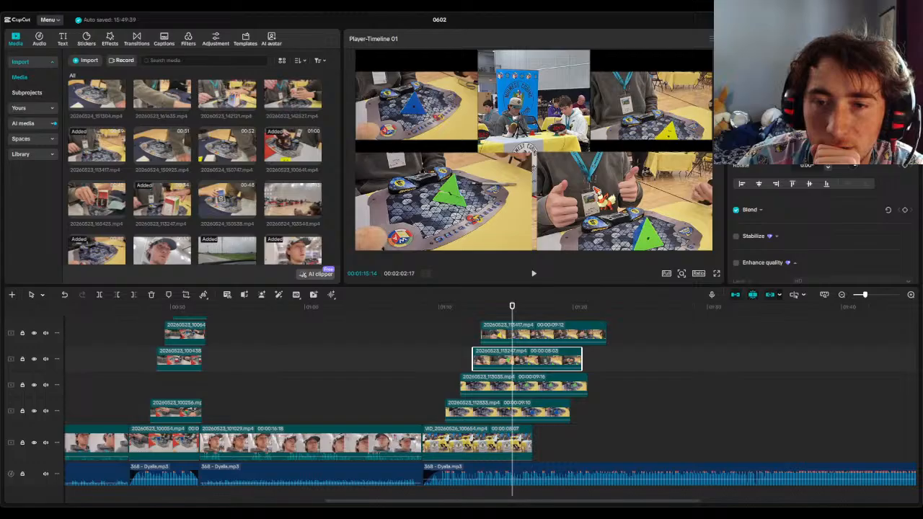
left_click(507, 212)
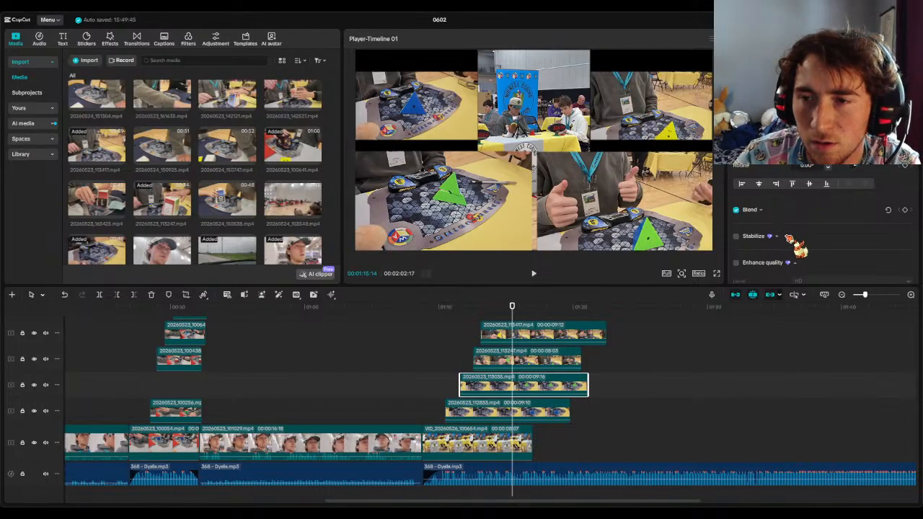
left_click_drag(512, 315, 427, 336)
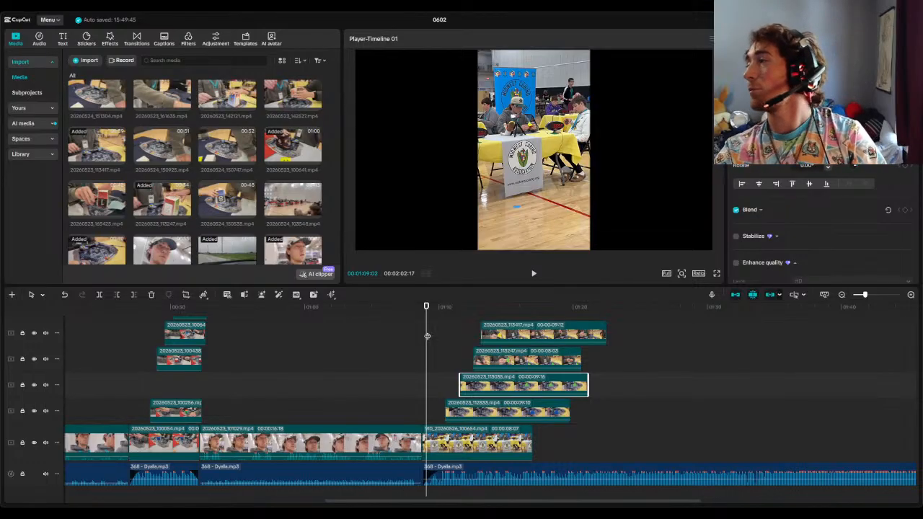
left_click(534, 273)
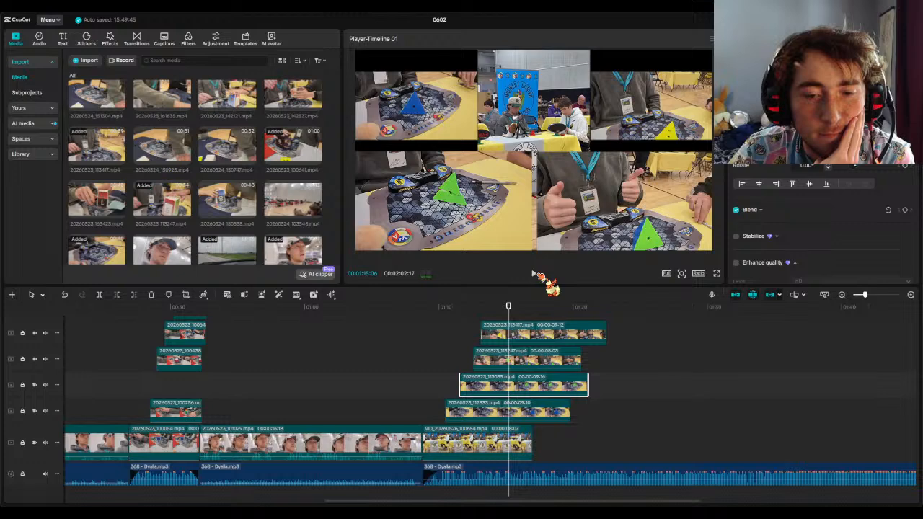
left_click(535, 274)
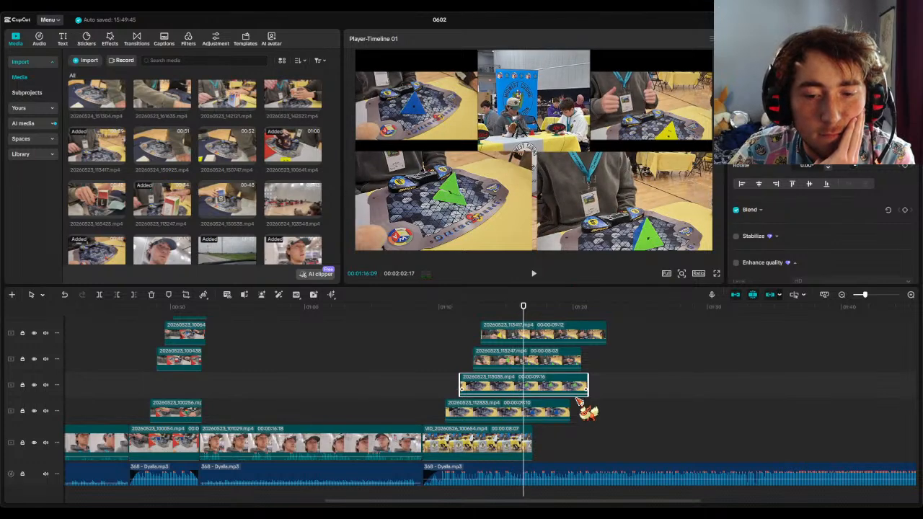
- Trim the ends so 20260523_112833.mp4, cut to 00:00:07:03, ends with 20260523_113035.mp4, and 20260523_113247.mp4 ends together with 20260523_113417.mp4
left_click(567, 410)
left_click_drag(569, 409, 541, 410)
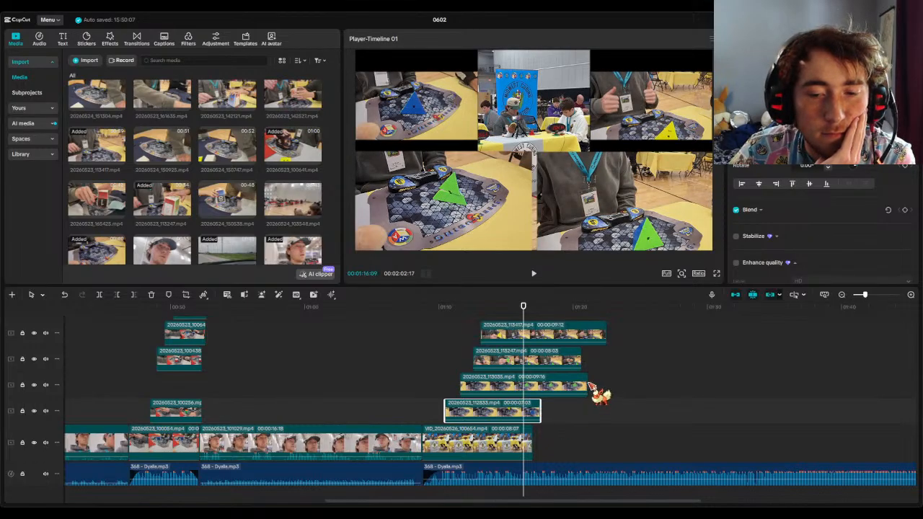
left_click_drag(587, 388, 546, 387)
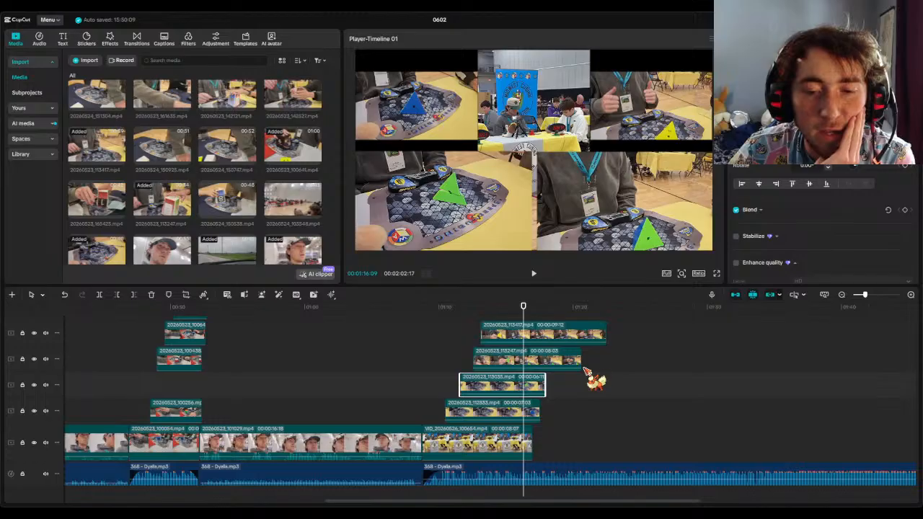
left_click_drag(580, 359, 555, 359)
left_click_drag(608, 333, 577, 336)
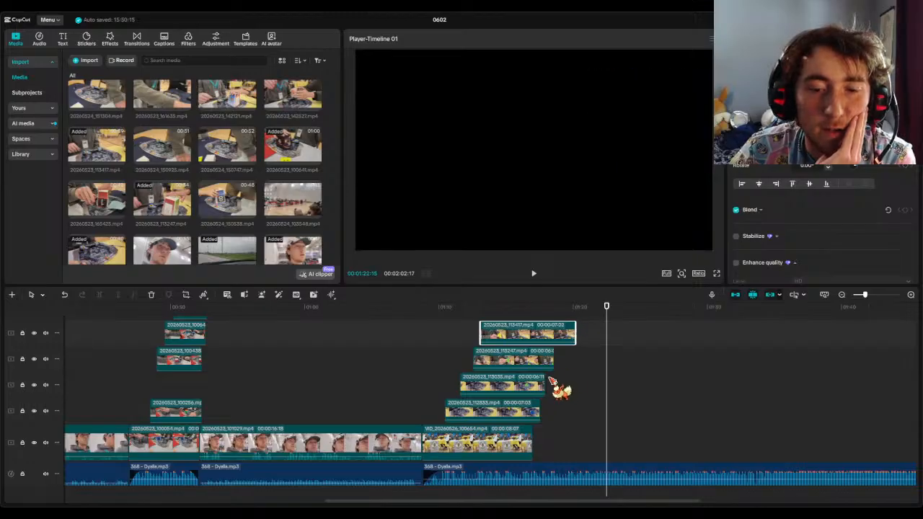
left_click_drag(545, 385, 542, 384)
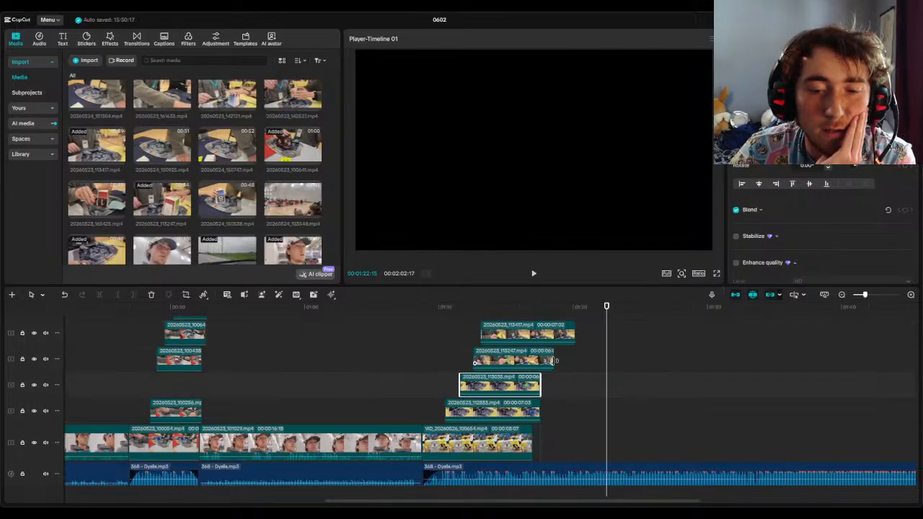
left_click_drag(576, 329, 556, 333)
- Play back the trimmed solve clips around the vertical footage, starting from 00:01:10:05
left_click_drag(606, 307, 539, 310)
key("grave")
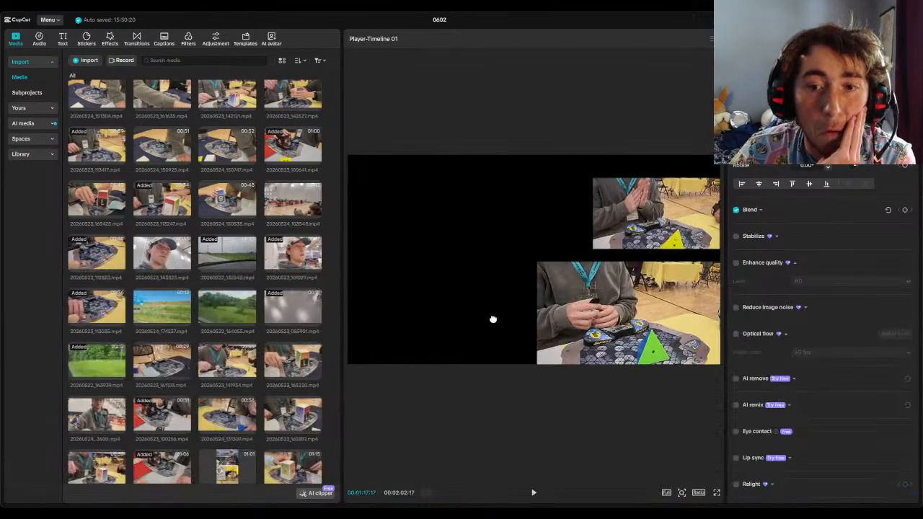
key("grave")
left_click_drag(530, 310, 442, 328)
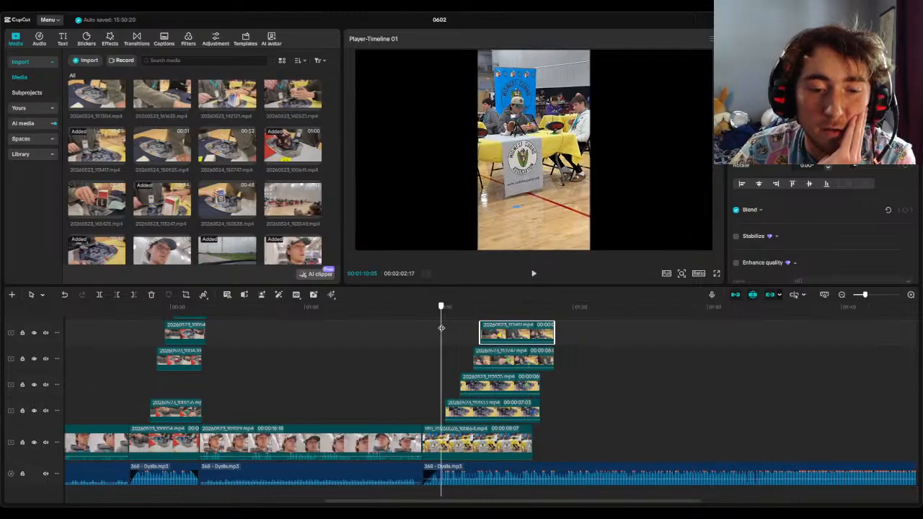
left_click(535, 274)
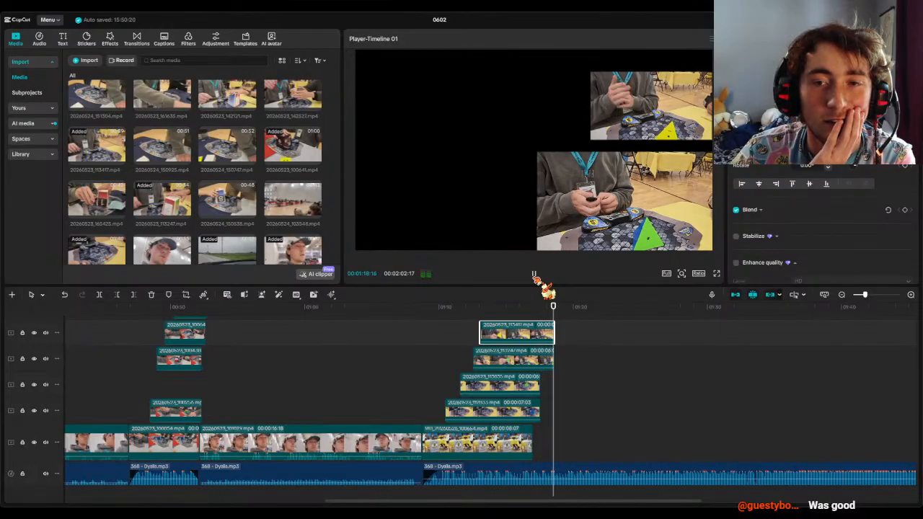
left_click(535, 277)
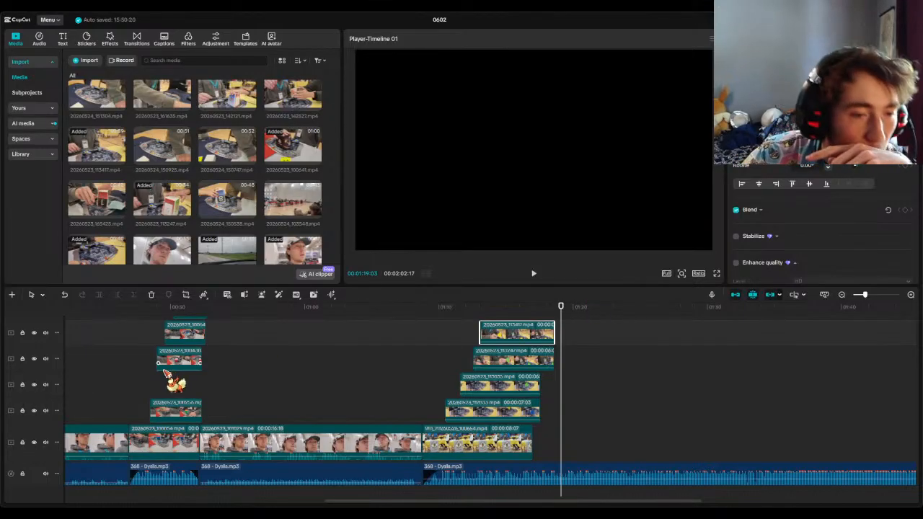
- Shift 20260523_100438.mp4, 20260523_100641.mp4 and the clip above them so they start in short, even steps after 20260523_100256.mp4
scroll(212, 386, "up", 2)
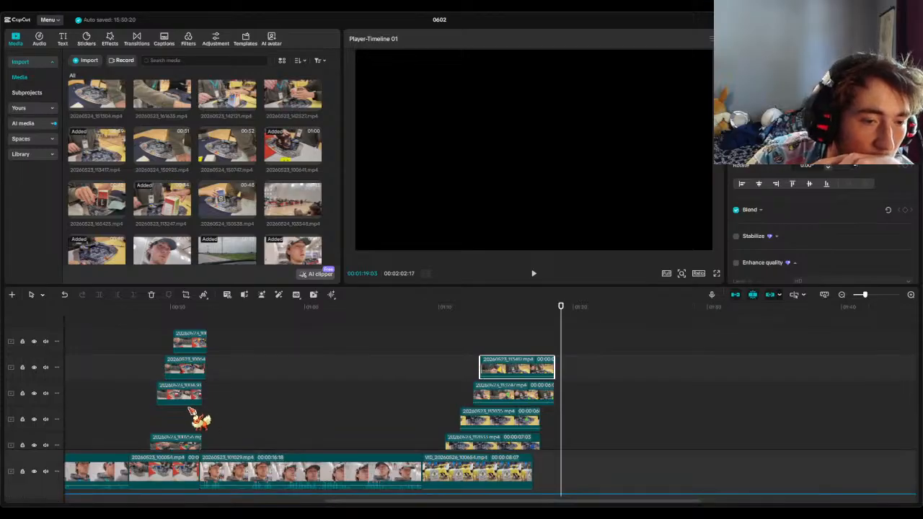
left_click_drag(186, 393, 187, 416)
left_click_drag(193, 370, 193, 402)
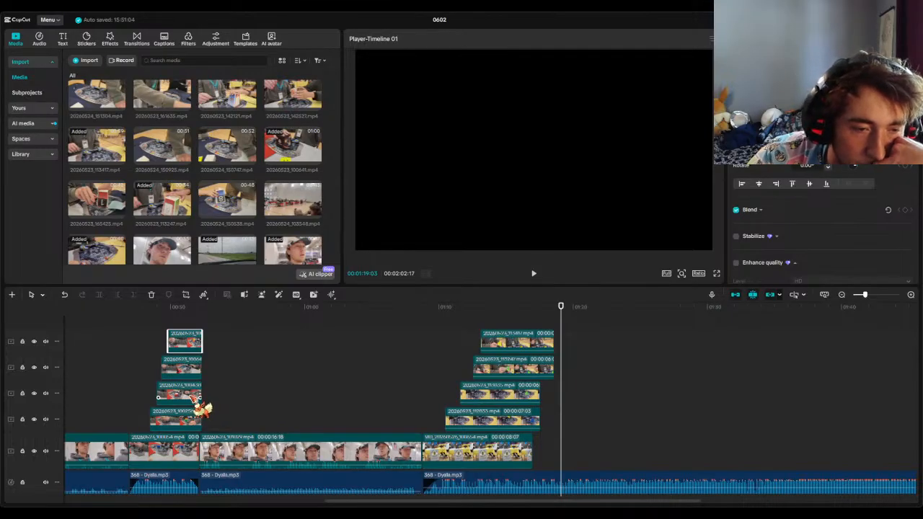
left_click_drag(194, 398, 200, 354)
- Play back the earlier split-screen solve sequence to check the staggered clip starts
left_click(554, 309)
left_click(140, 310)
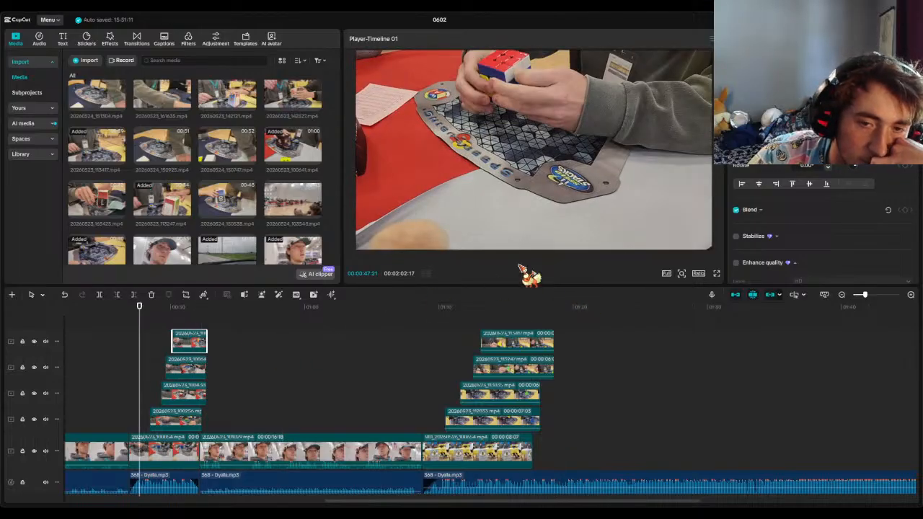
left_click(536, 275)
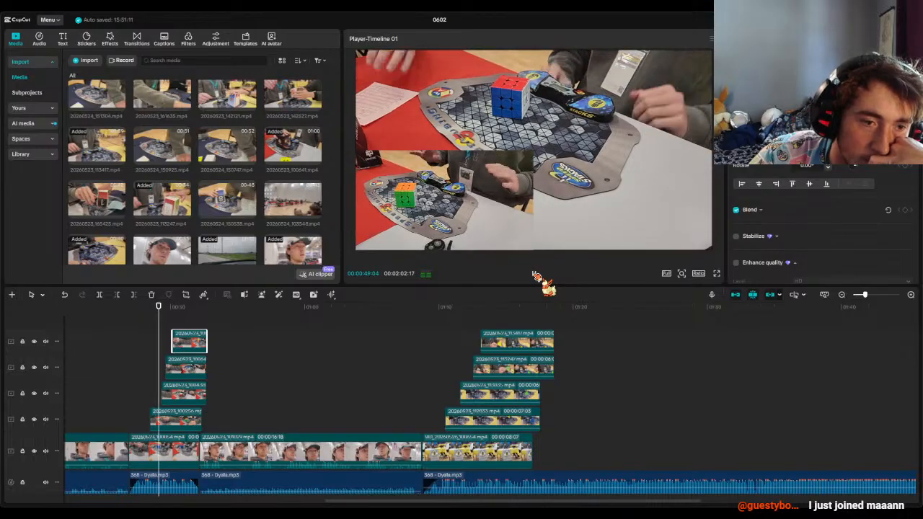
left_click(535, 275)
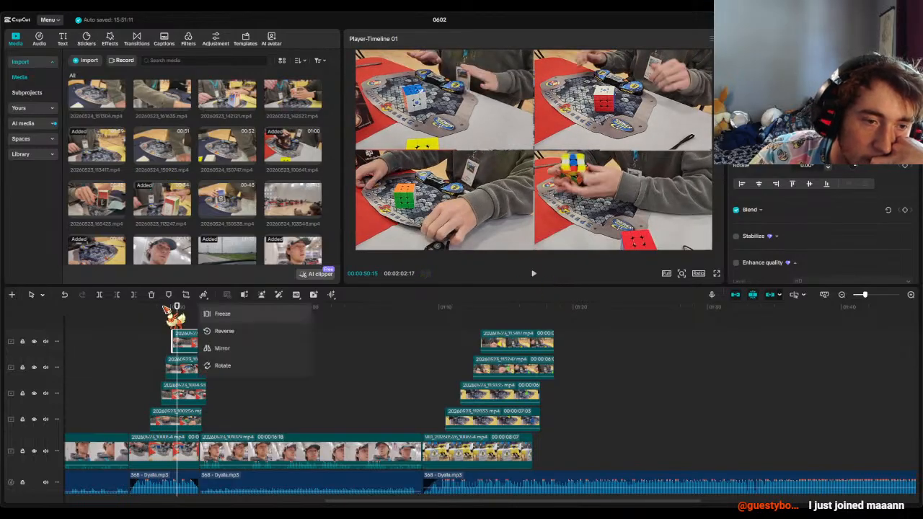
left_click_drag(176, 311, 131, 311)
key("space")
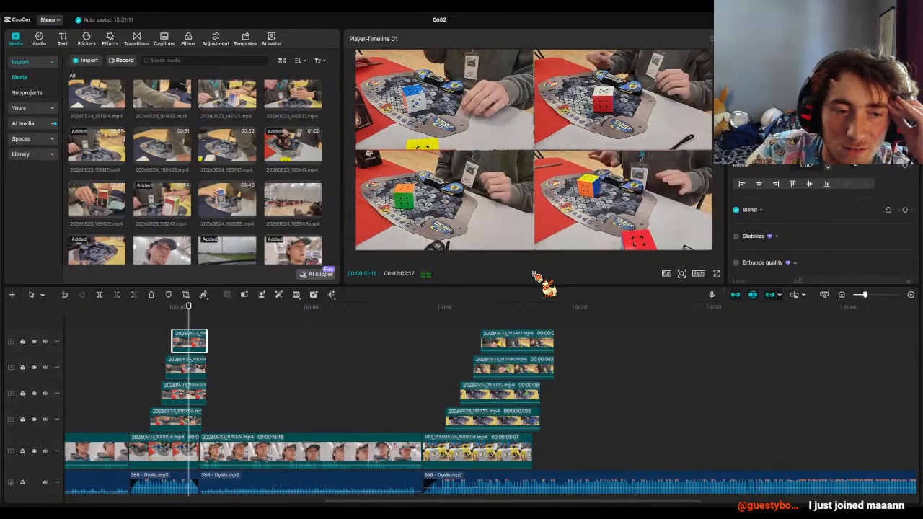
- Move 20260523_100641.mp4 and the clip above it slightly later to widen the stagger, and play back the sequence
left_click(198, 375)
left_click_drag(204, 349, 142, 321)
left_click(534, 274)
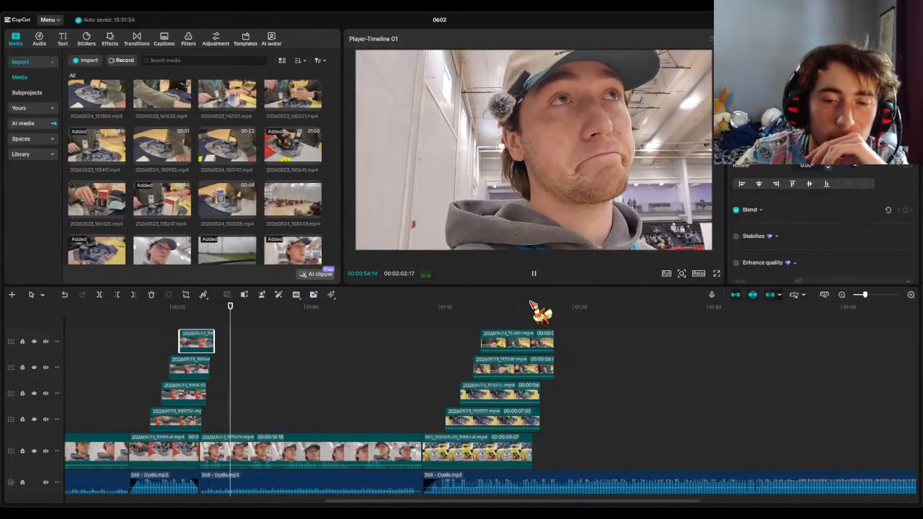
left_click(534, 273)
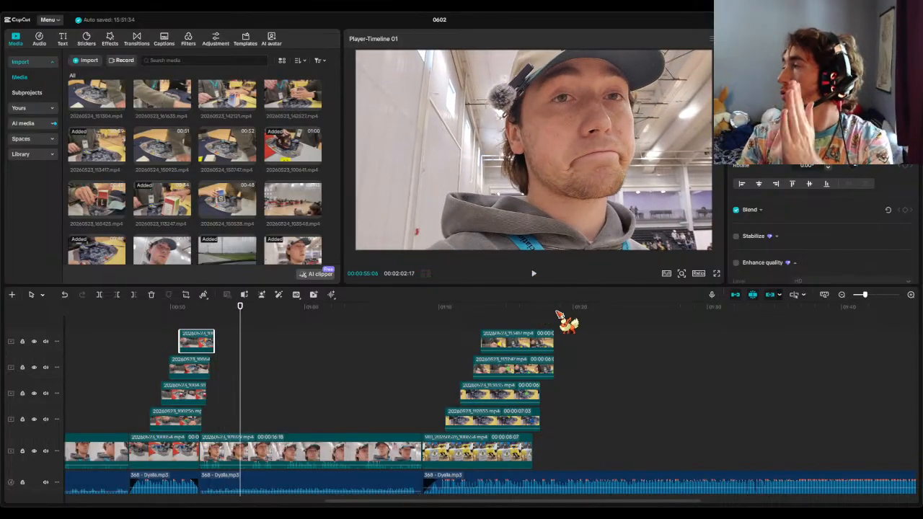